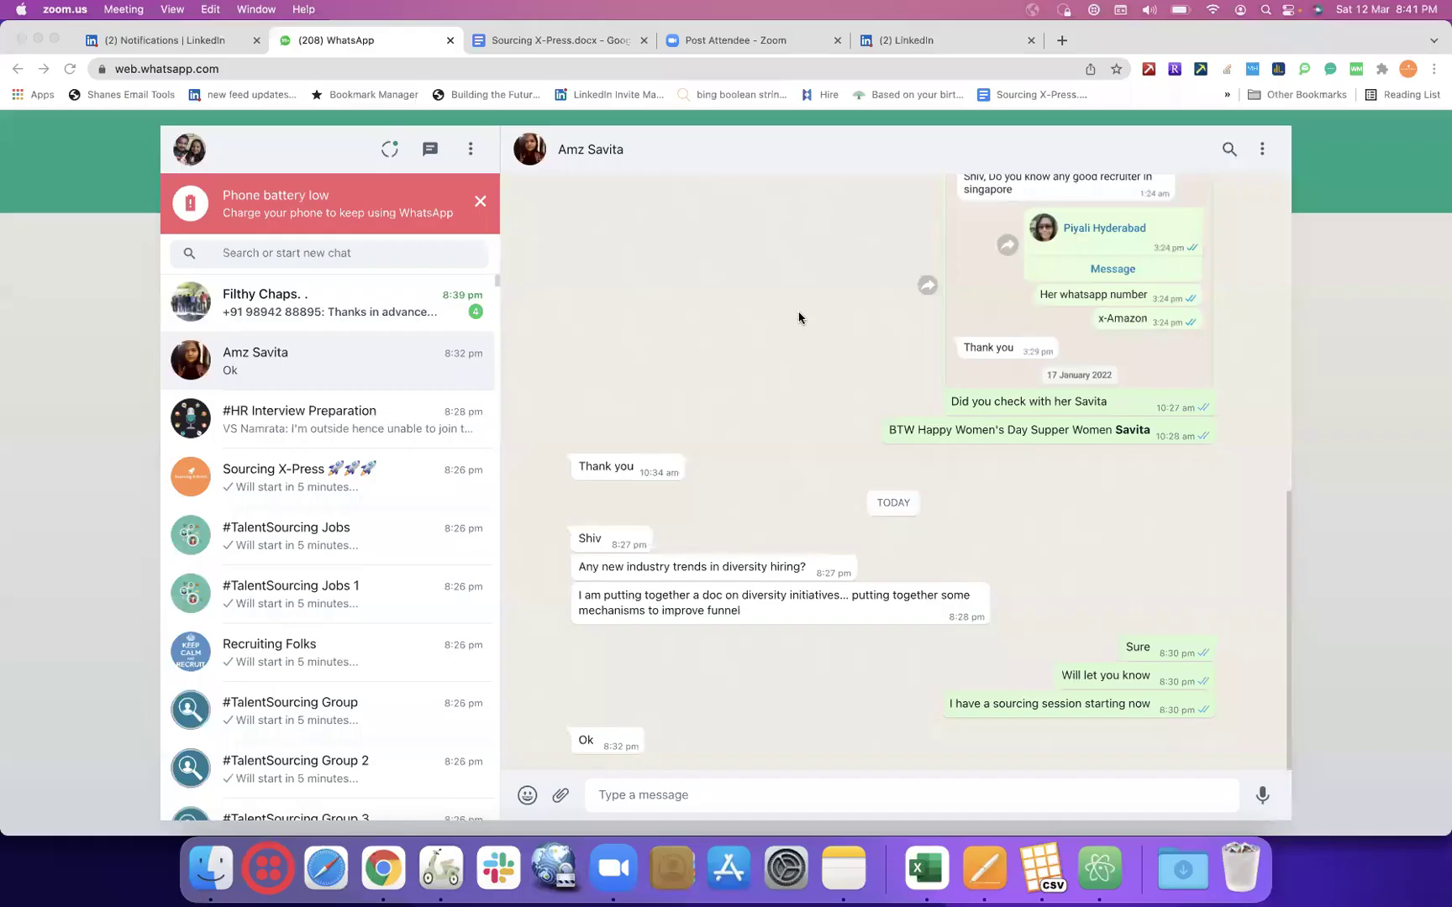
- Open the Sourcing X-Press document and remove the blank line above the first agenda item of Session 21
{"action": "left_click", "coordinate": [540, 41]}
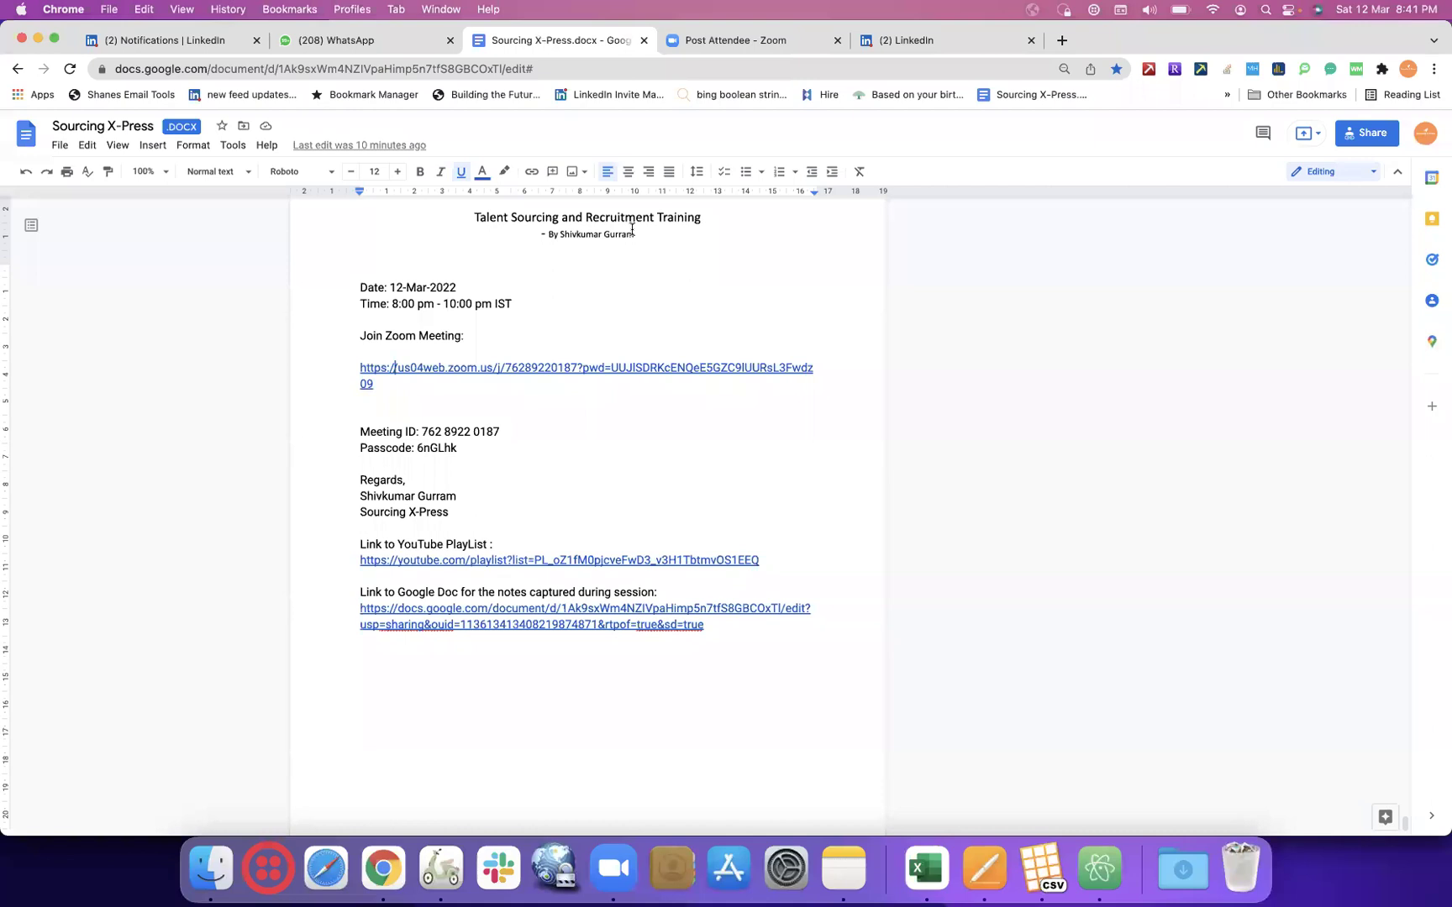
{"action": "scroll", "coordinate": [639, 261], "scroll_direction": "up", "scroll_amount": 5}
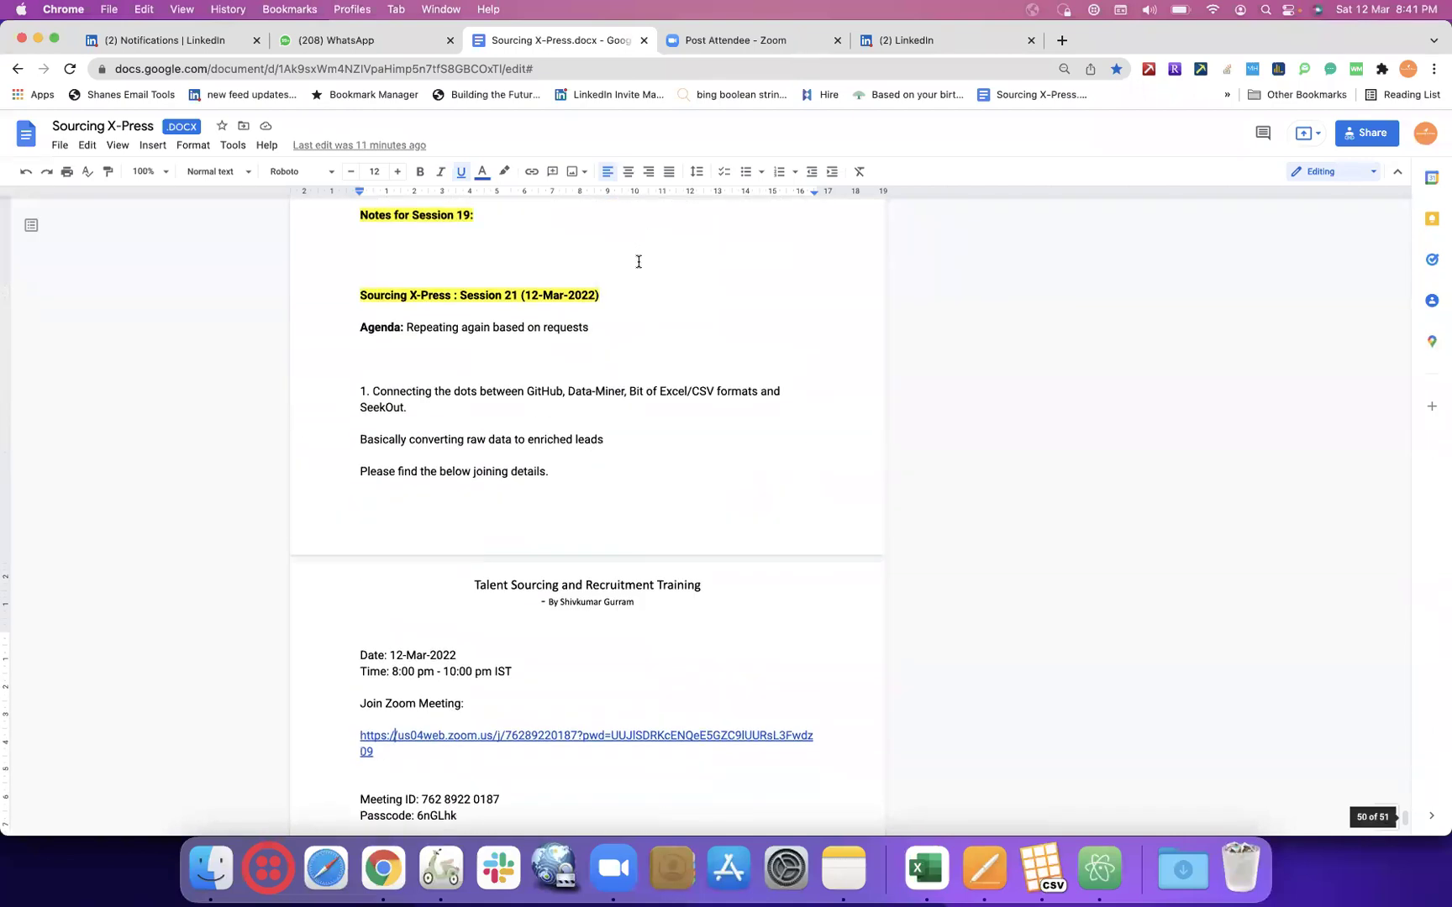
{"action": "left_click", "coordinate": [514, 371]}
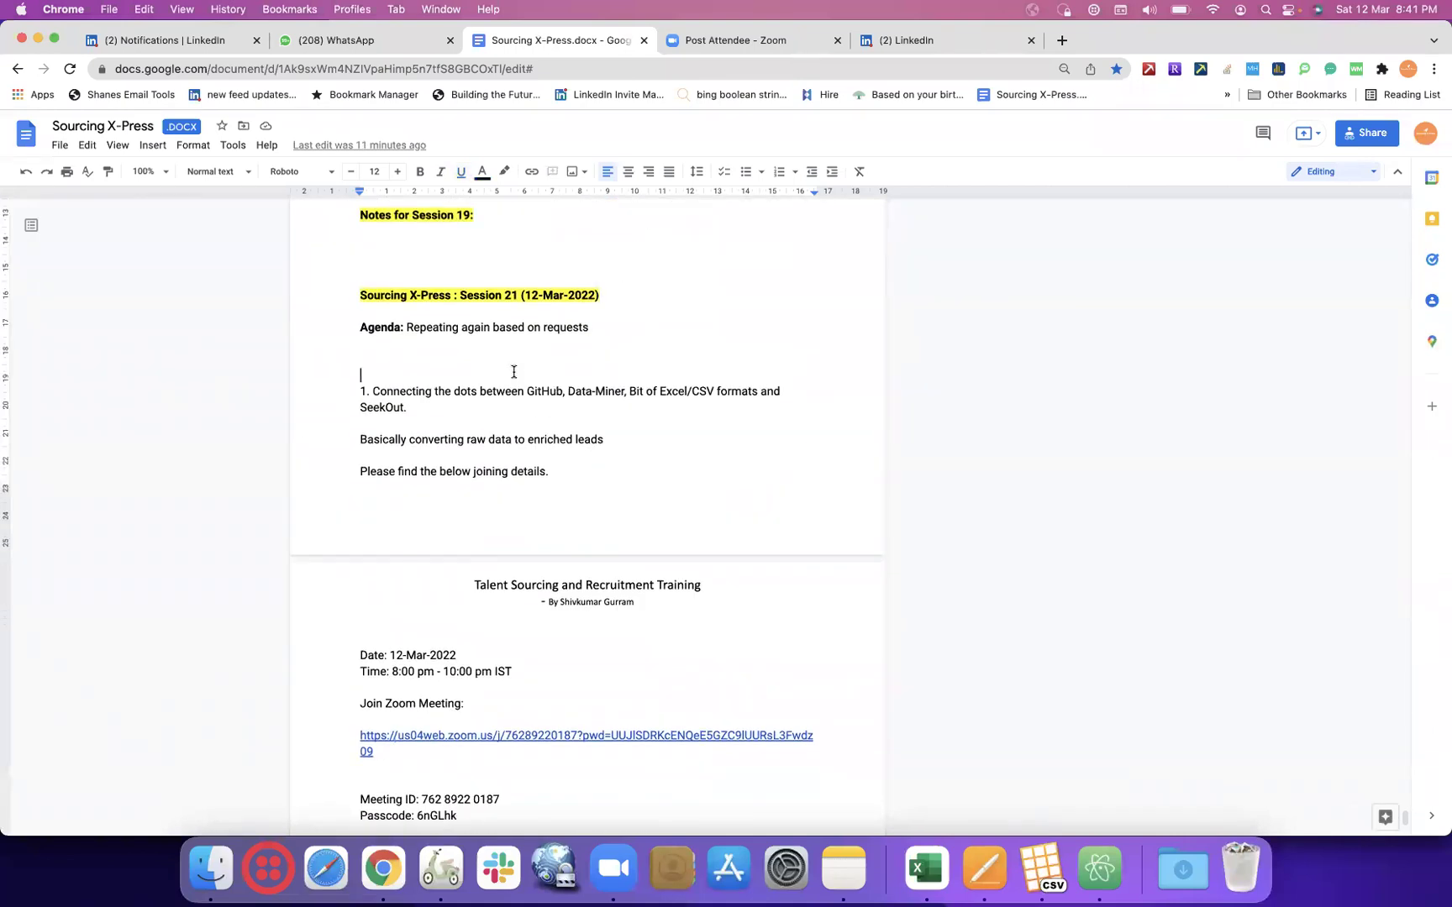
{"action": "key", "text": "BackSpace"}
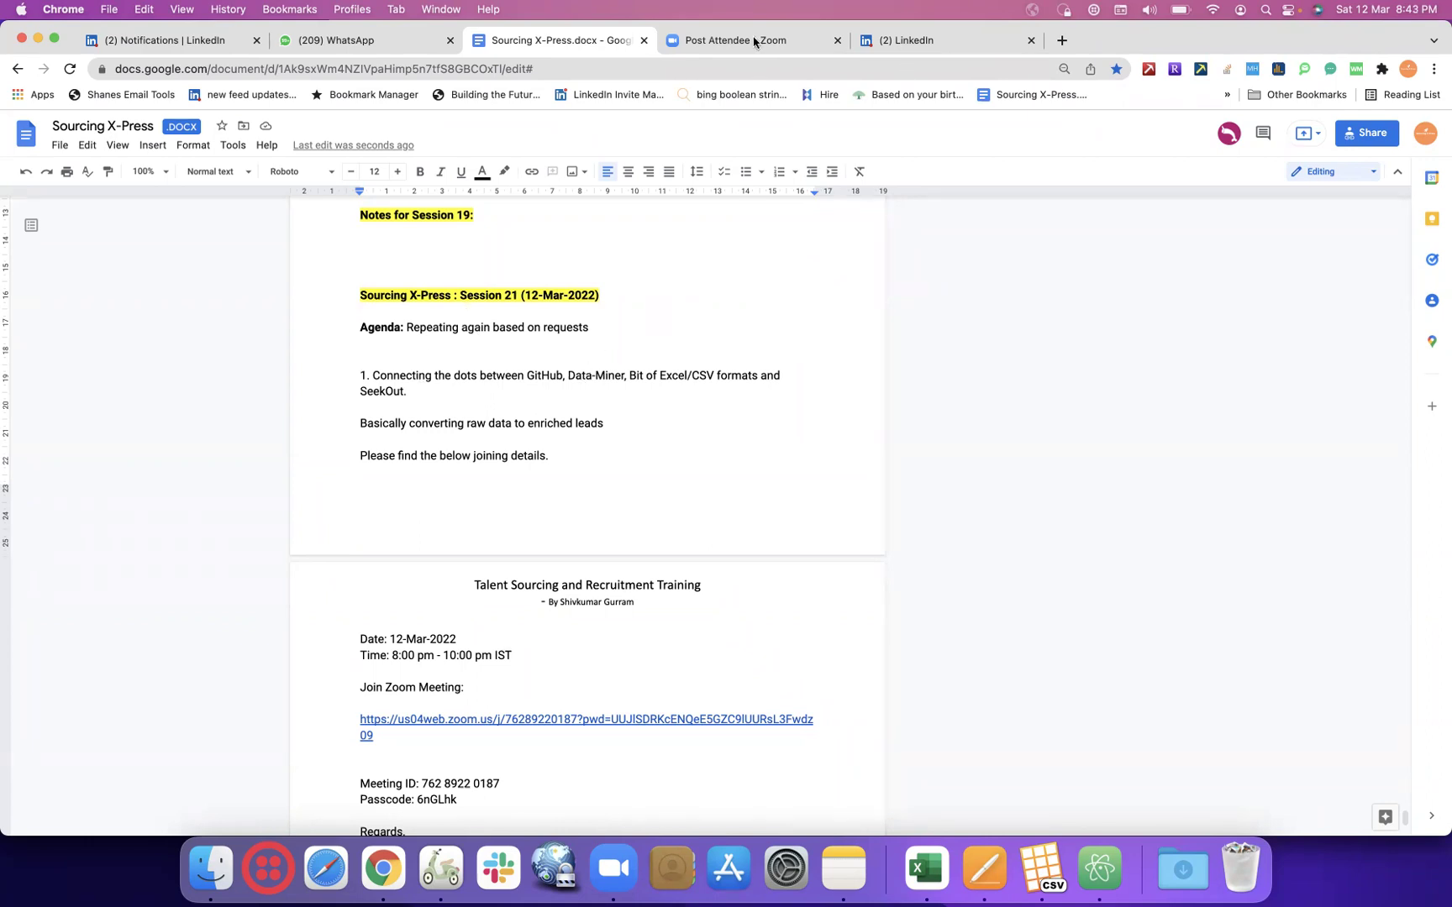
- Close the browser tabs for the Zoom post-attendee page and the LinkedIn network page
{"action": "left_click", "coordinate": [892, 40]}
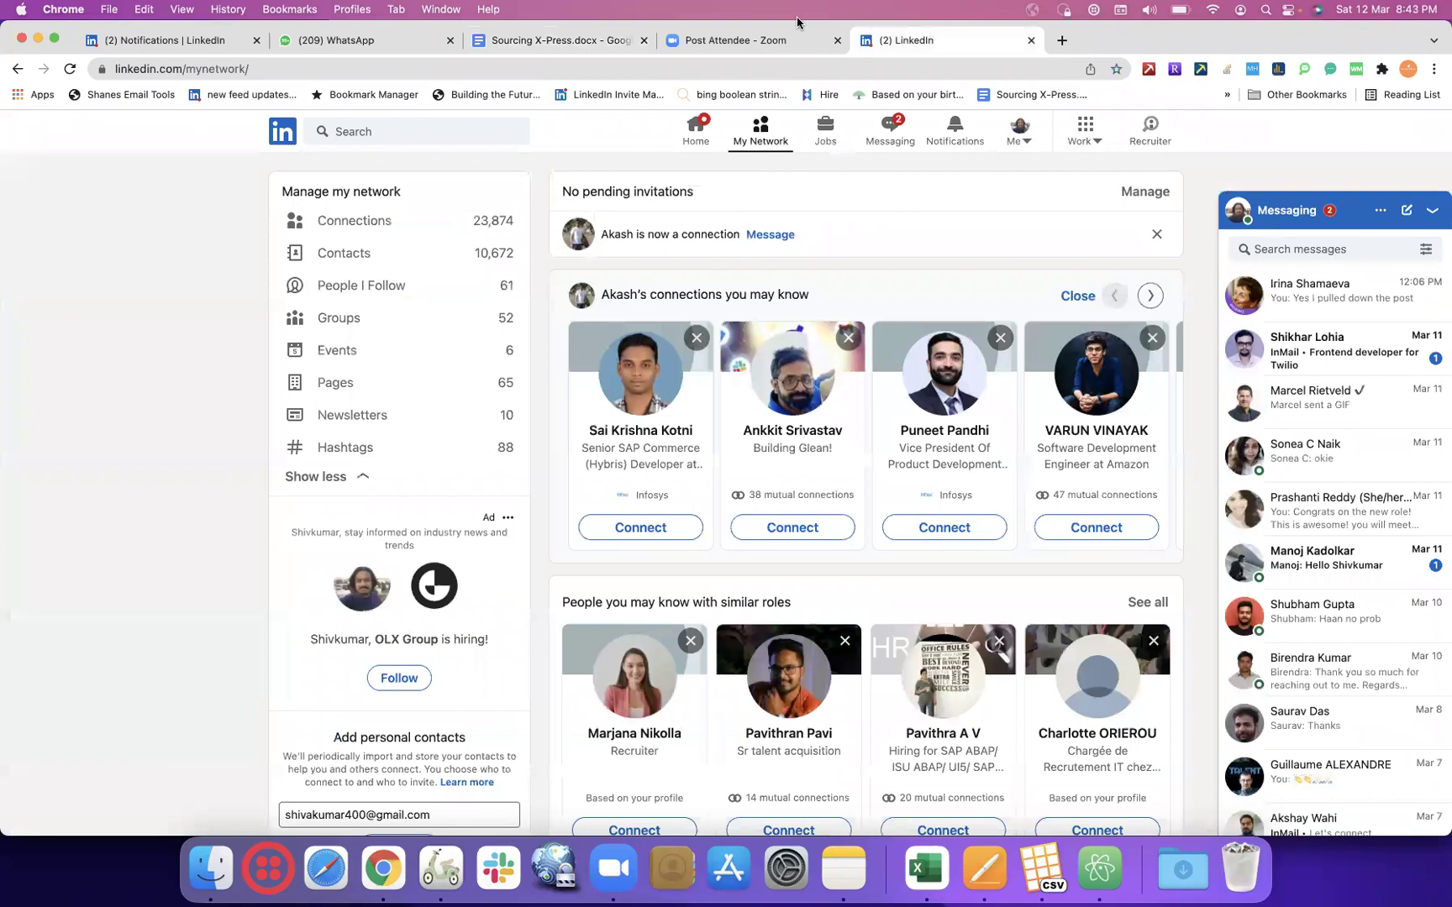
{"action": "left_click", "coordinate": [840, 40]}
{"action": "left_click", "coordinate": [840, 41]}
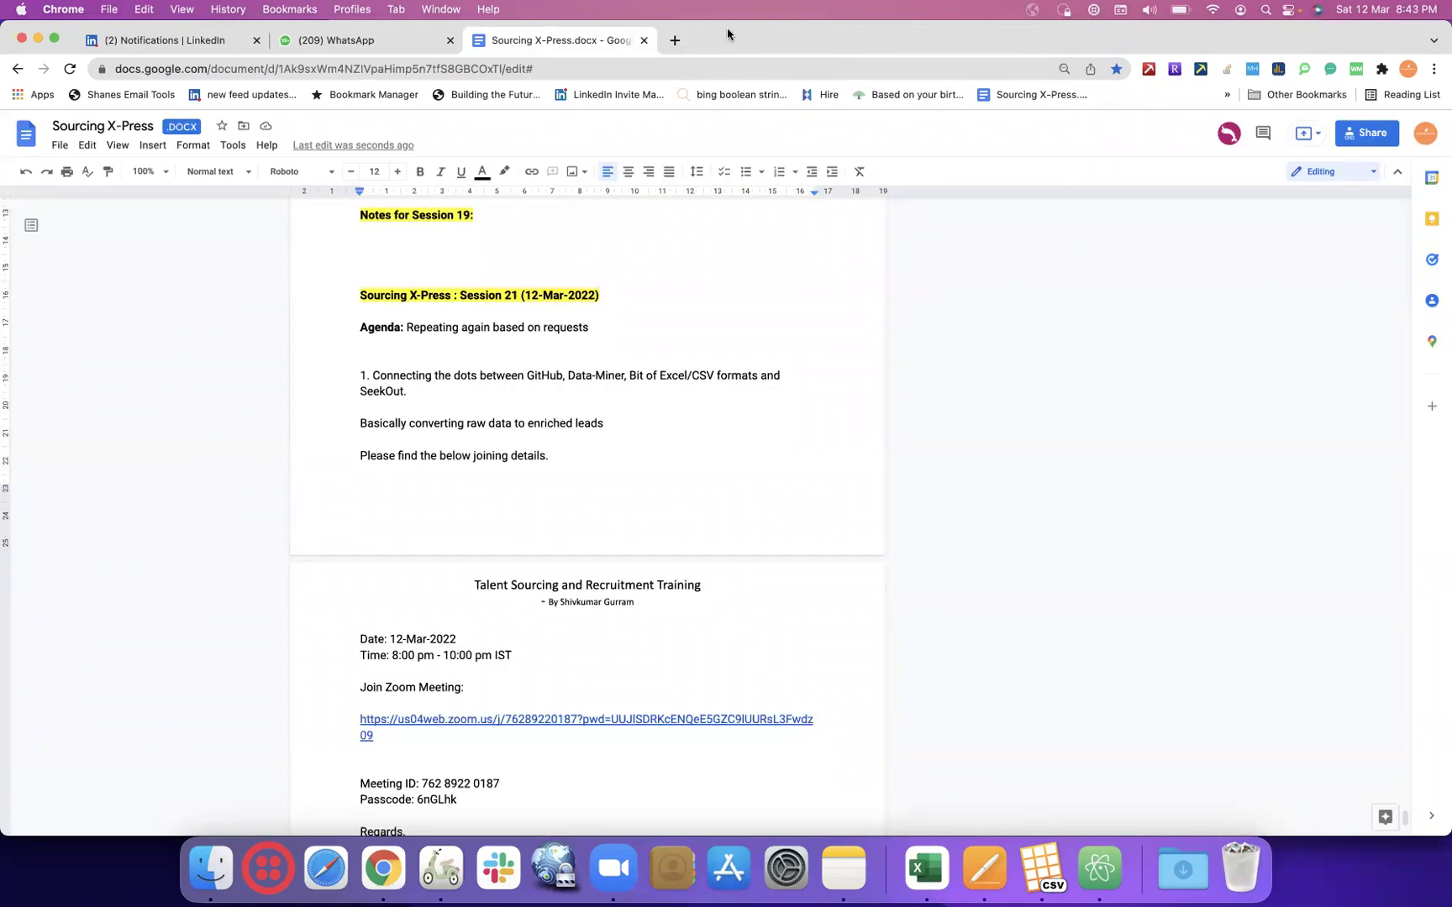
- Open github.com in a new browser tab
{"action": "left_click", "coordinate": [673, 40]}
{"action": "type", "text": "go"}
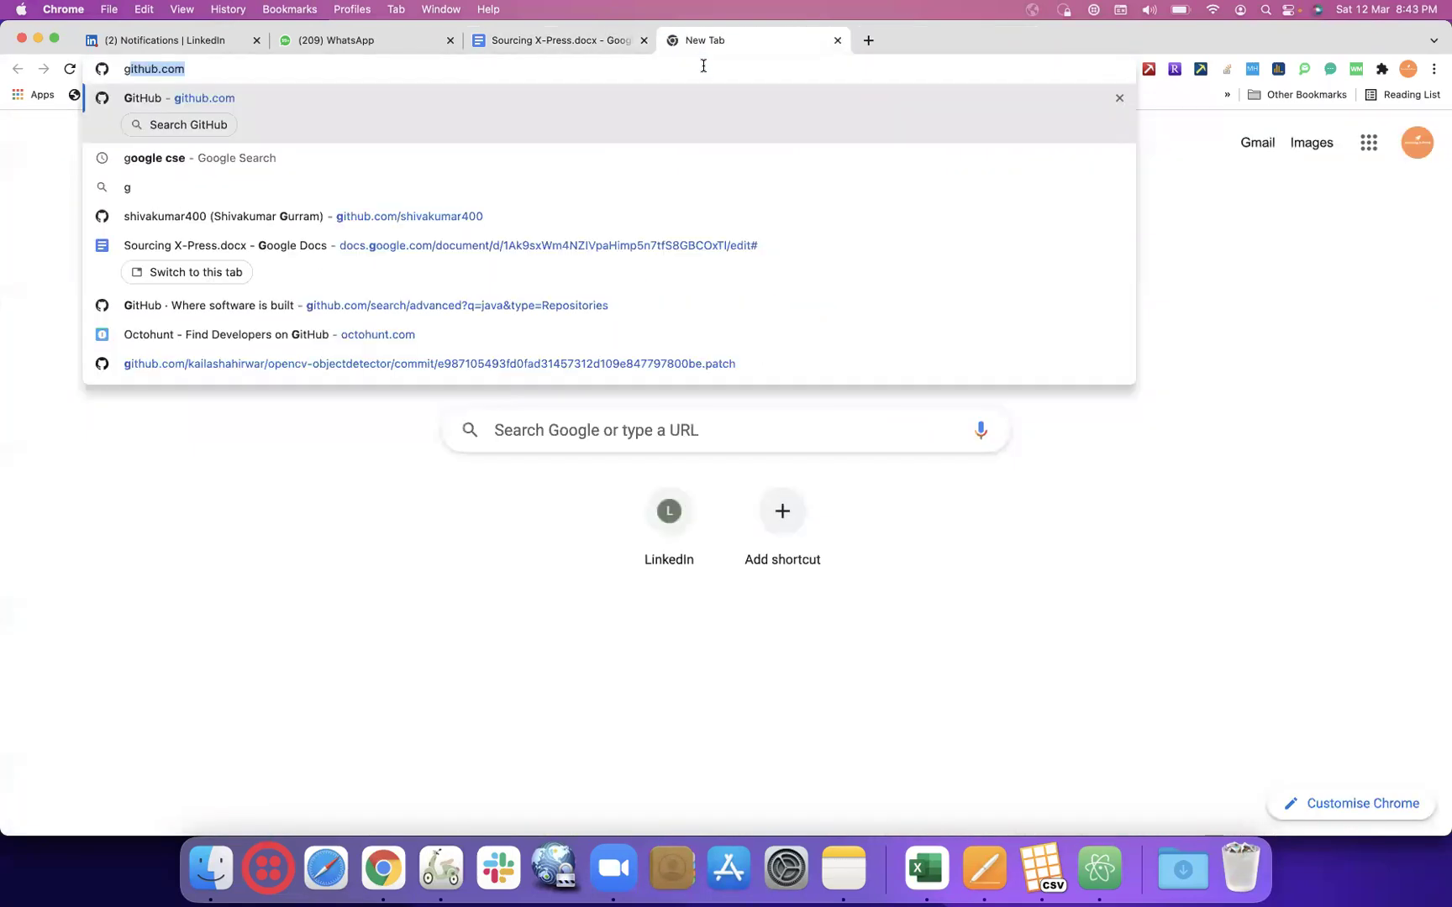
{"action": "key", "text": "BackSpace"}
{"action": "key", "text": "BackSpace"}
{"action": "type", "text": "ithub.com"}
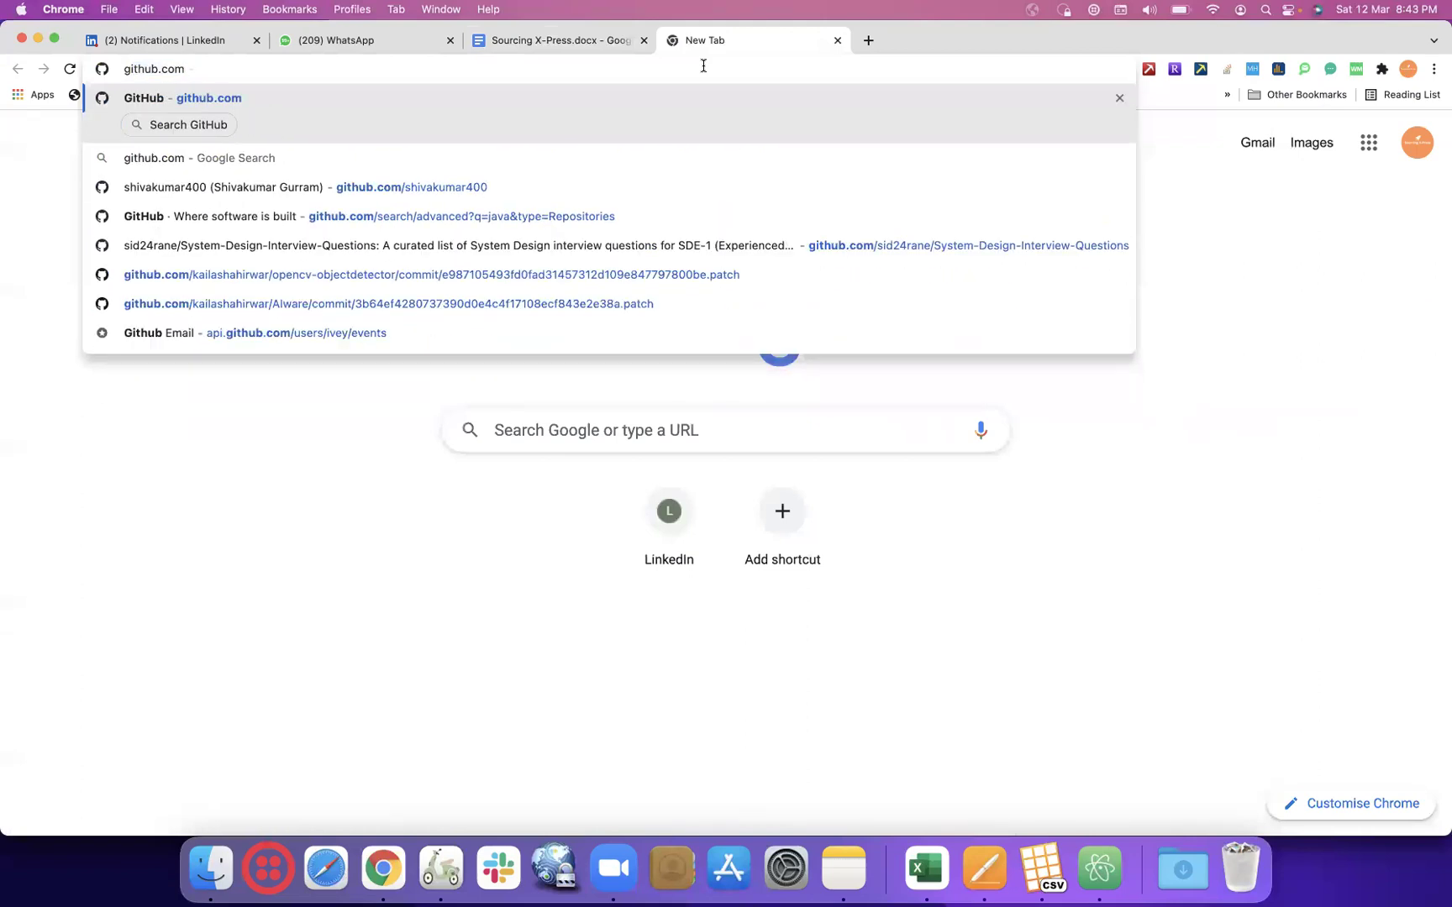
{"action": "key", "text": "Return"}
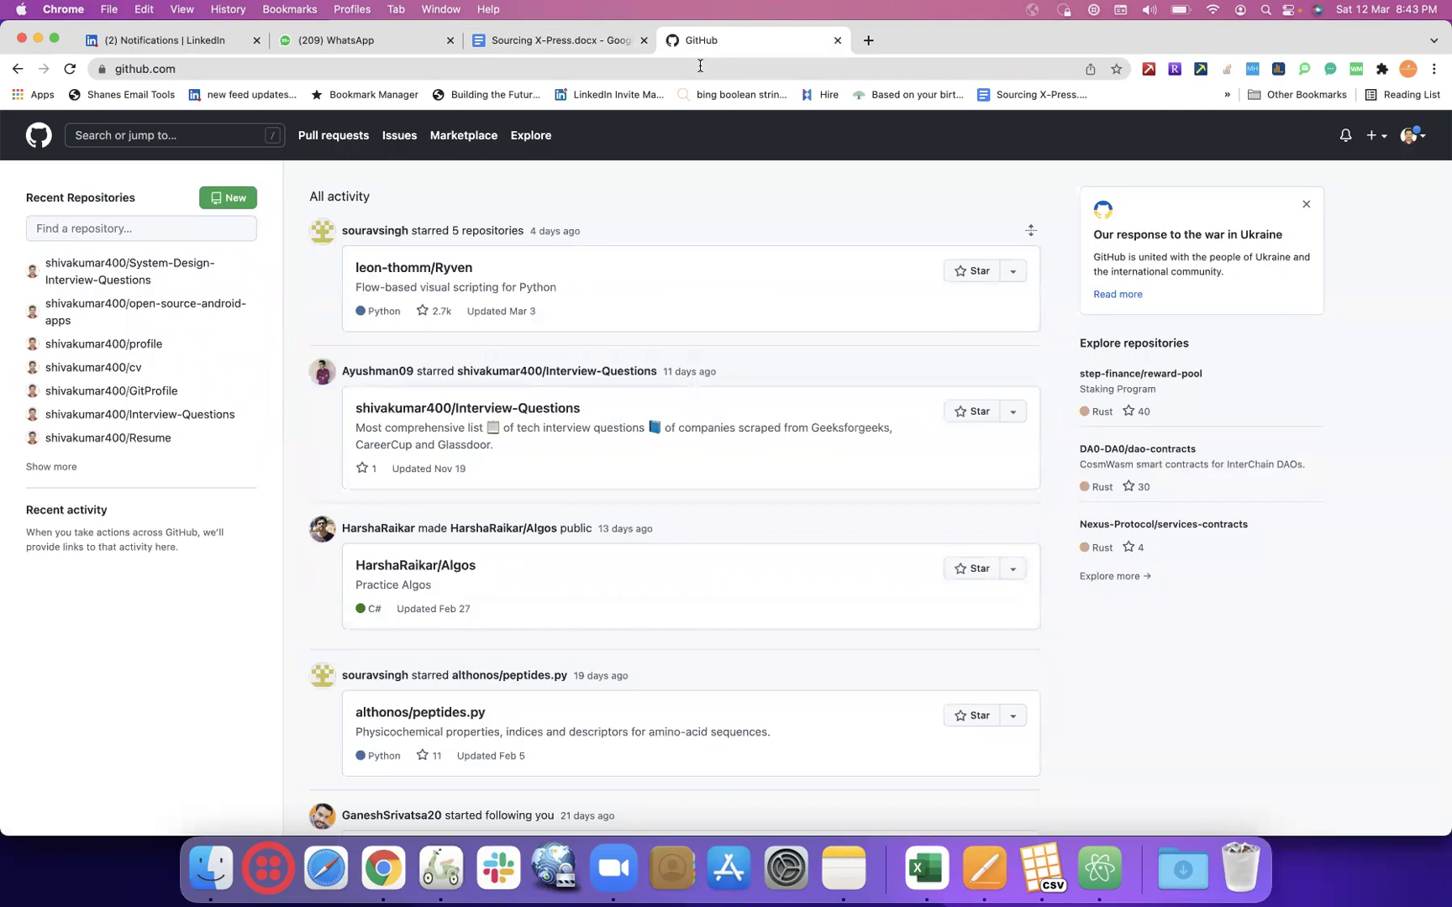
- Search GitHub for java
{"action": "left_click", "coordinate": [194, 134]}
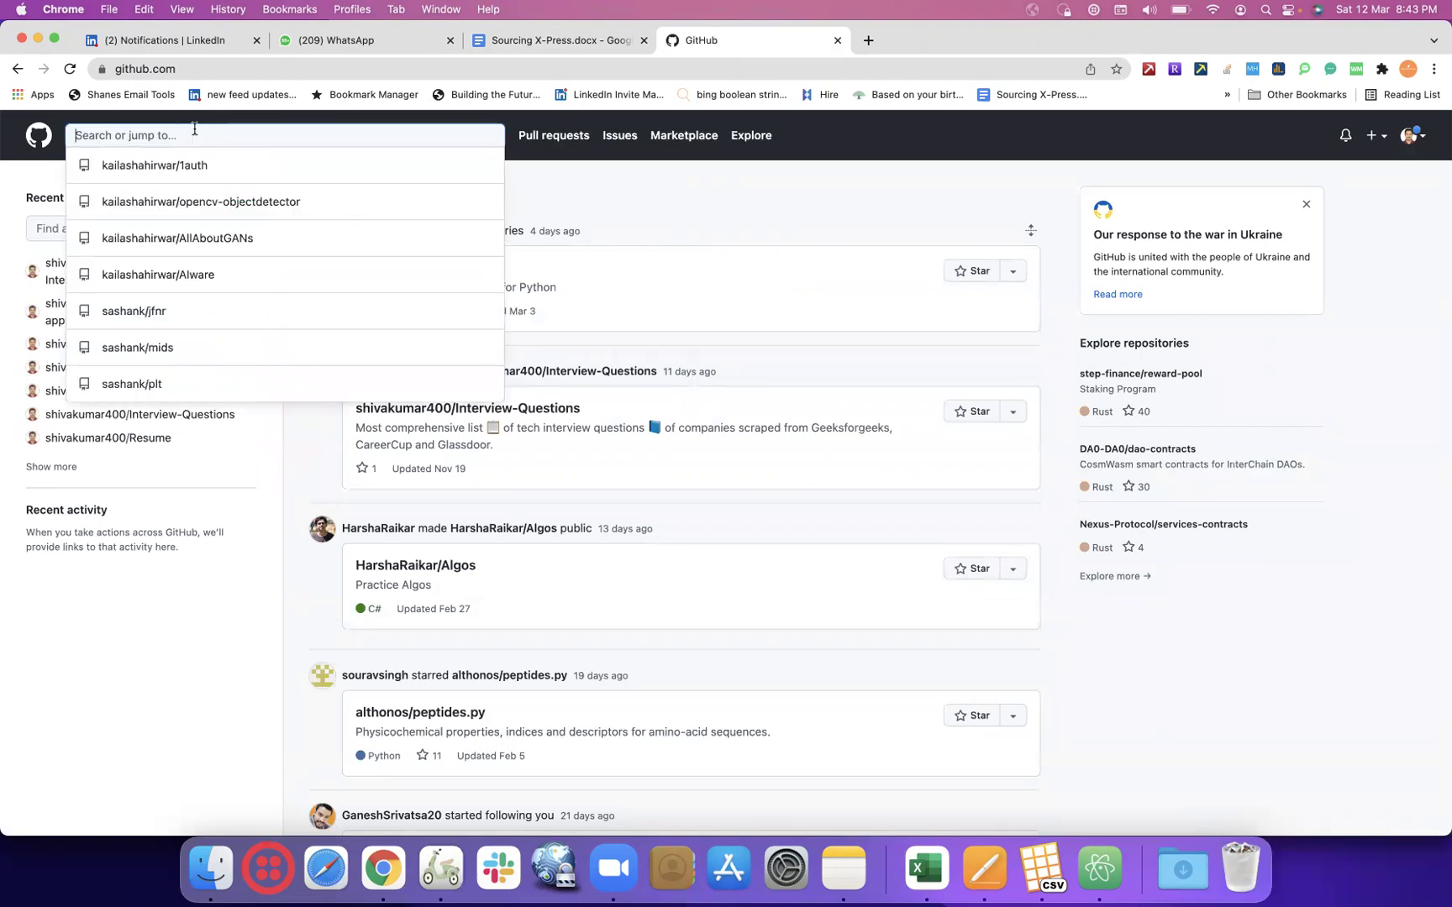
{"action": "type", "text": "java"}
{"action": "key", "text": "Return"}
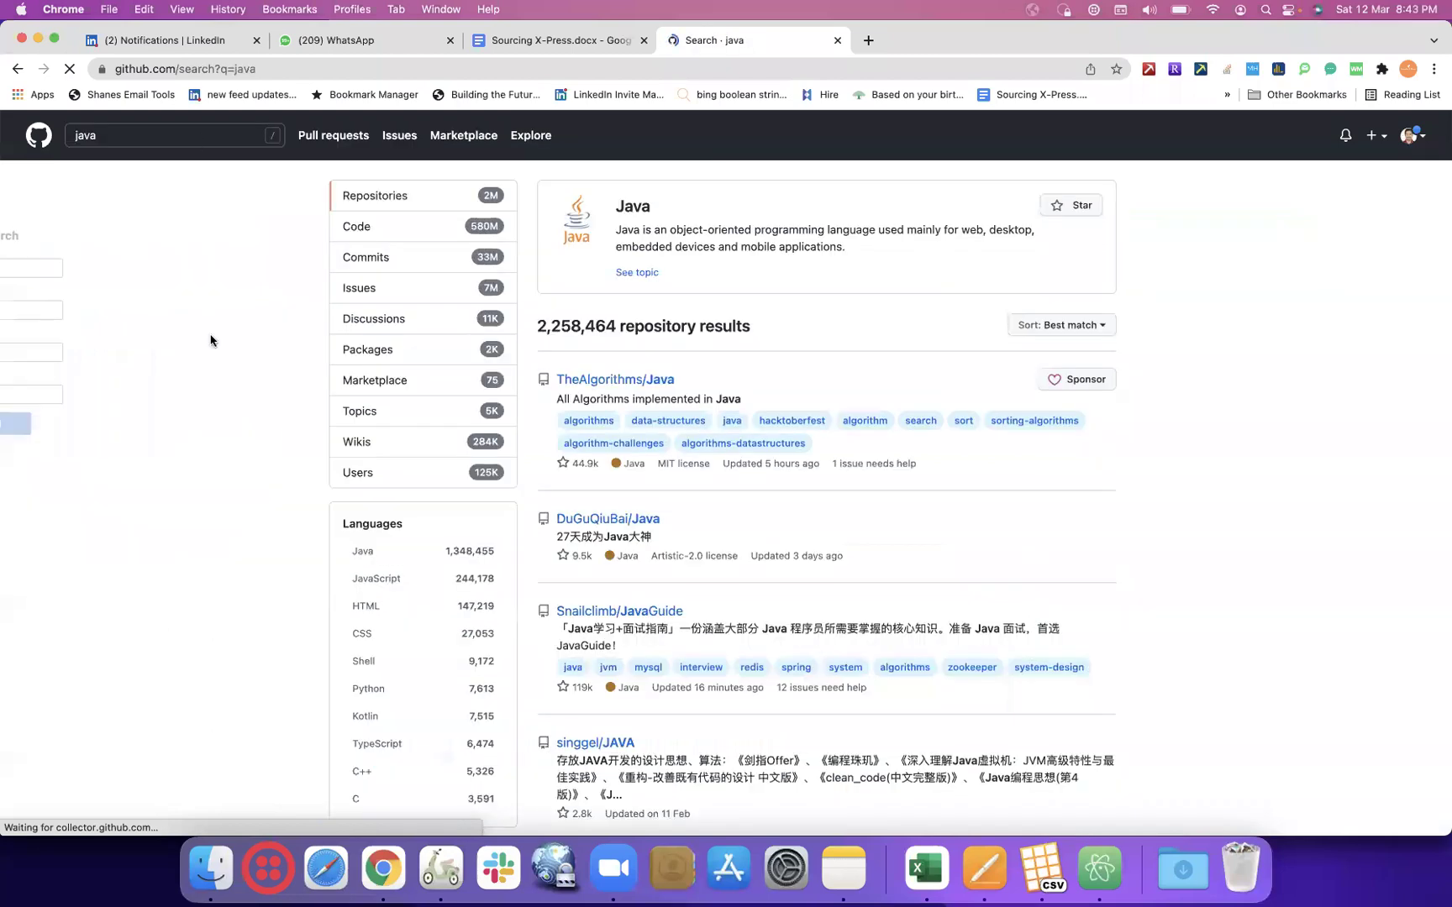
- Go to GitHub's advanced search form and clear the java keyword from its query
{"action": "scroll", "coordinate": [210, 340], "scroll_direction": "down", "scroll_amount": 3}
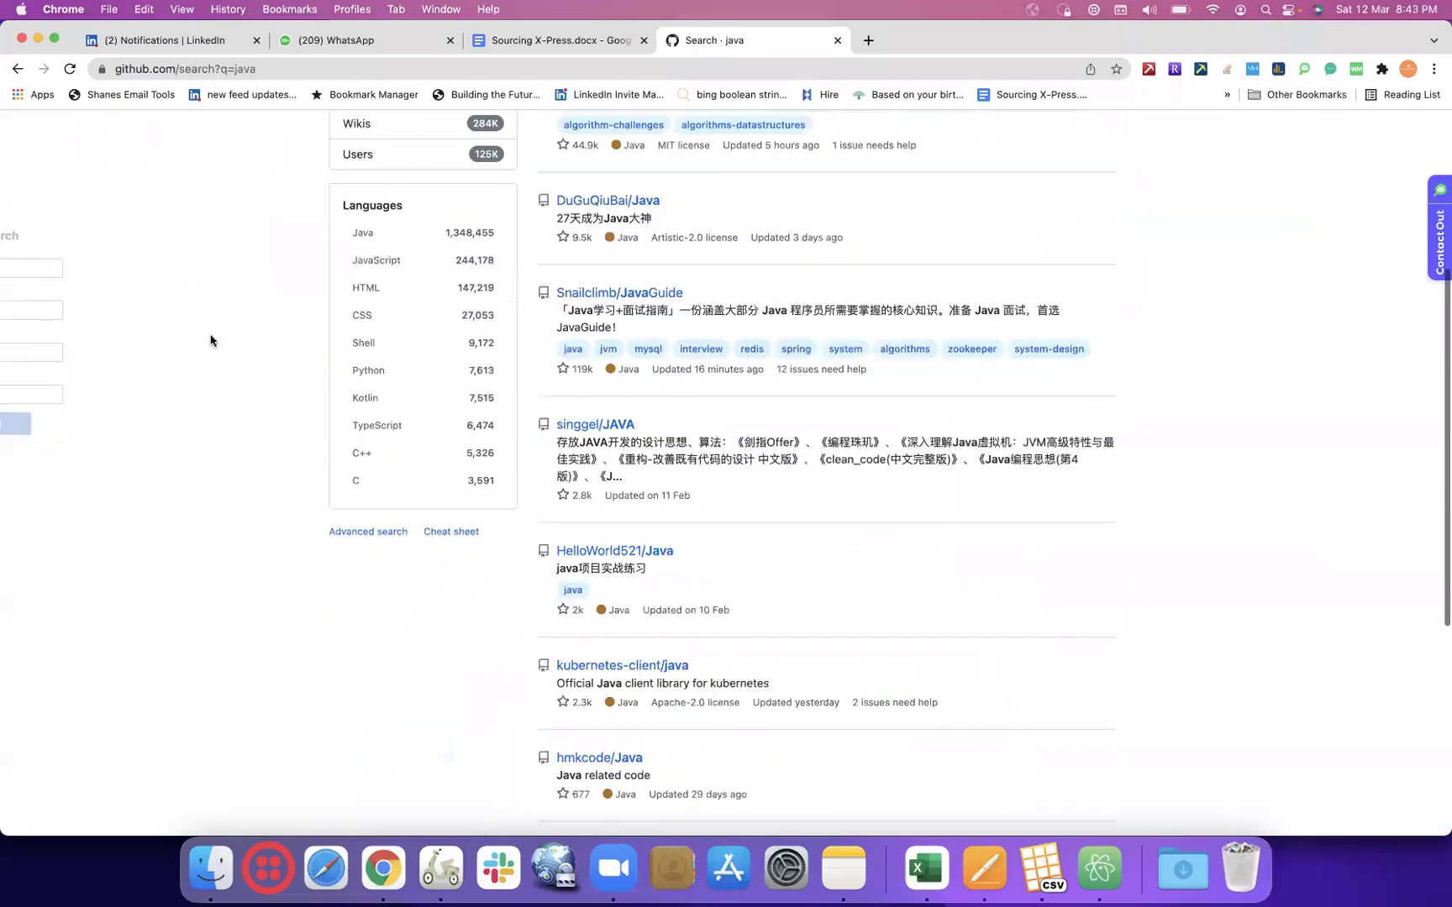
{"action": "left_click", "coordinate": [359, 534]}
{"action": "left_click", "coordinate": [602, 193]}
{"action": "key", "text": "BackSpace"}
{"action": "key", "text": "BackSpace"}
{"action": "key", "text": "BackSpace"}
{"action": "key", "text": "BackSpace"}
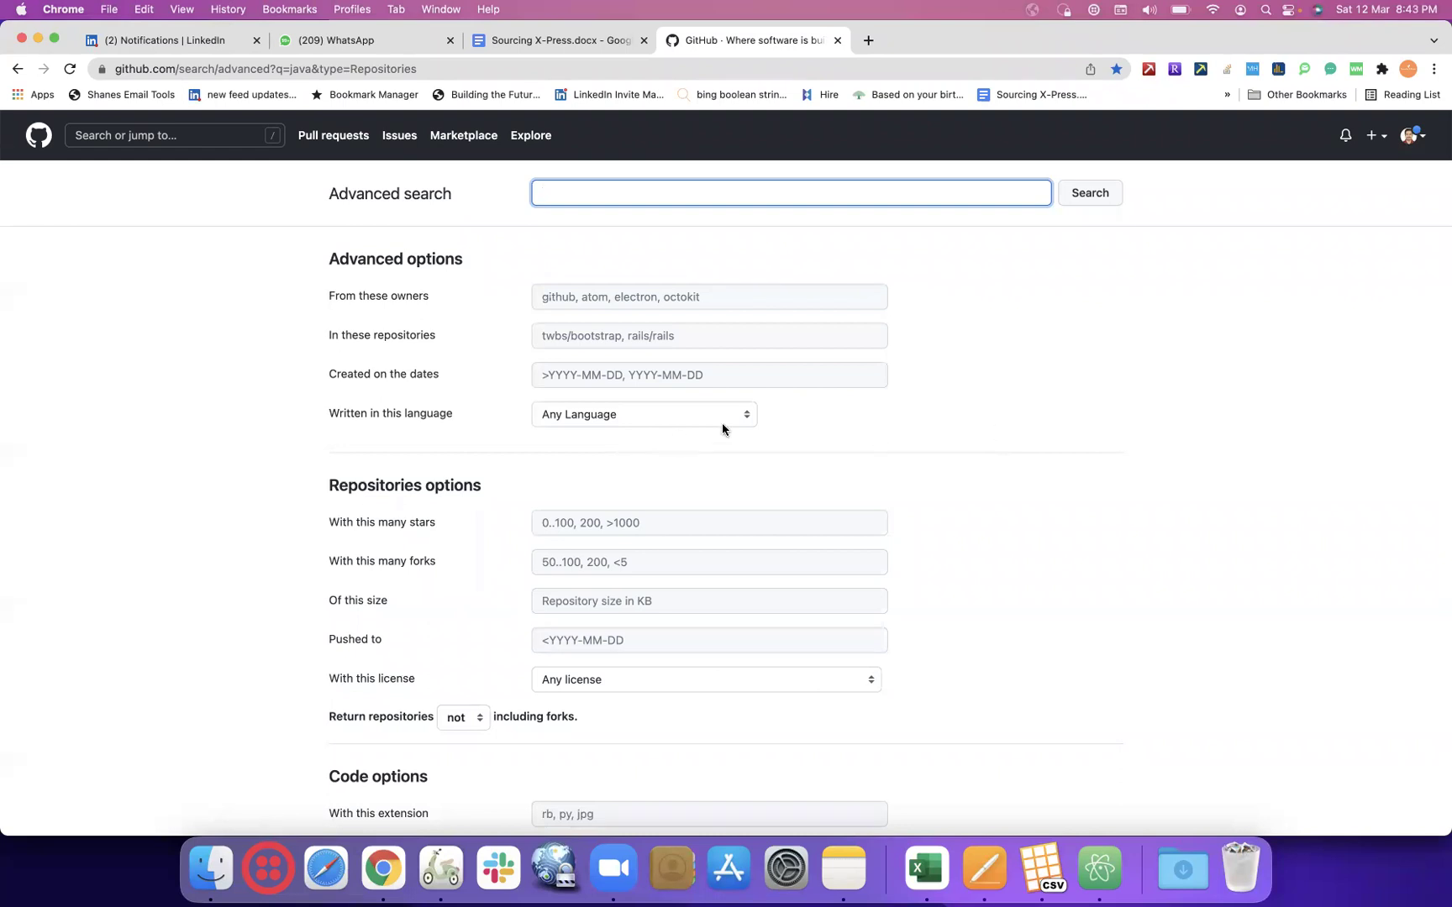
- In the users options, set the working language to Java and the location to Bangalore
{"action": "scroll", "coordinate": [894, 436], "scroll_direction": "down", "scroll_amount": 15}
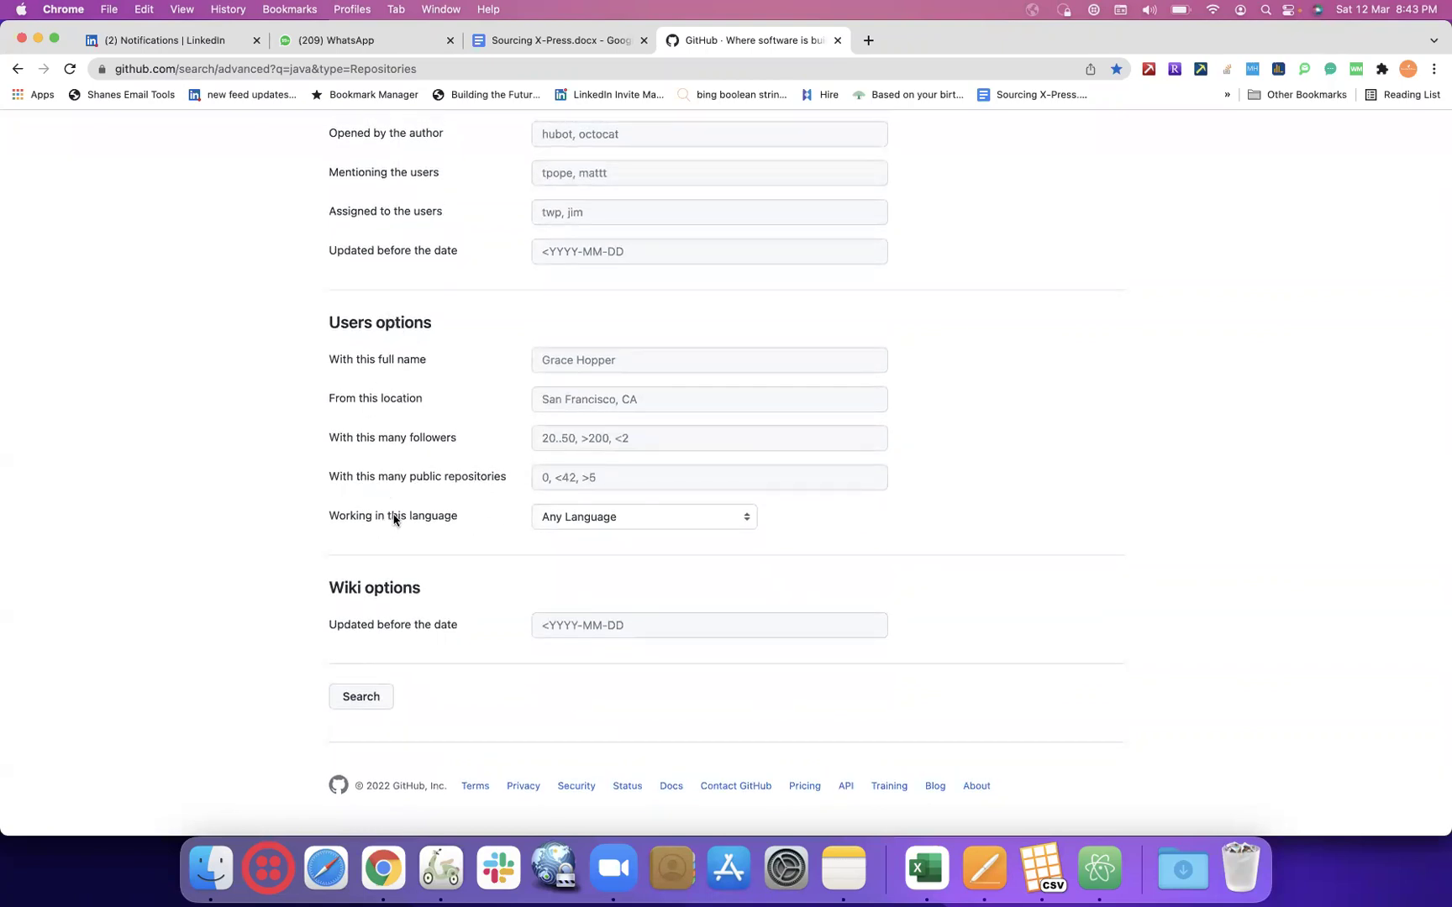
{"action": "left_click", "coordinate": [660, 521]}
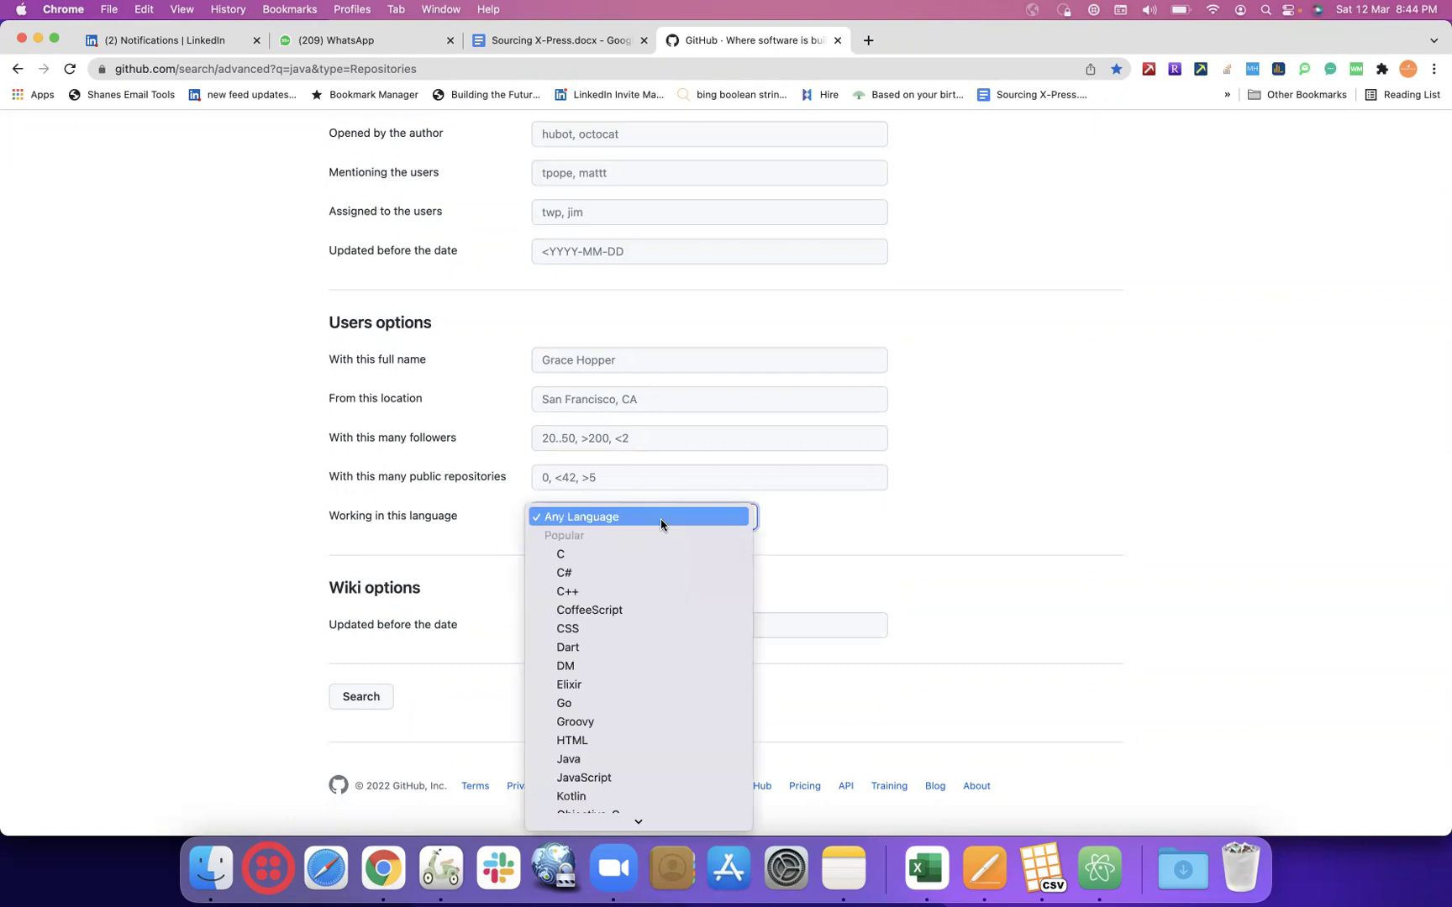
{"action": "left_click", "coordinate": [610, 761]}
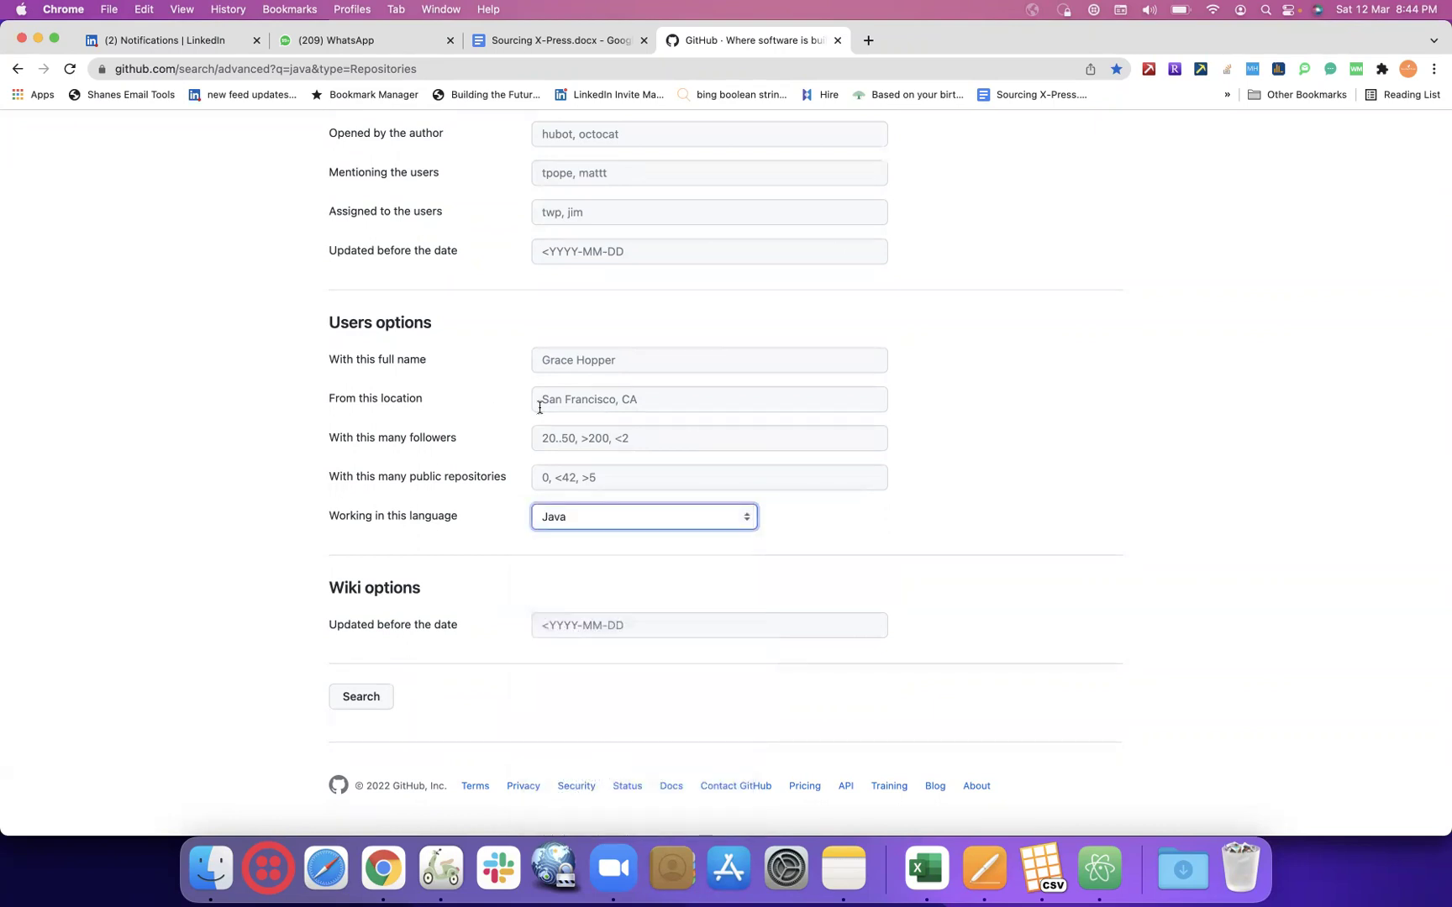
{"action": "left_click", "coordinate": [566, 406]}
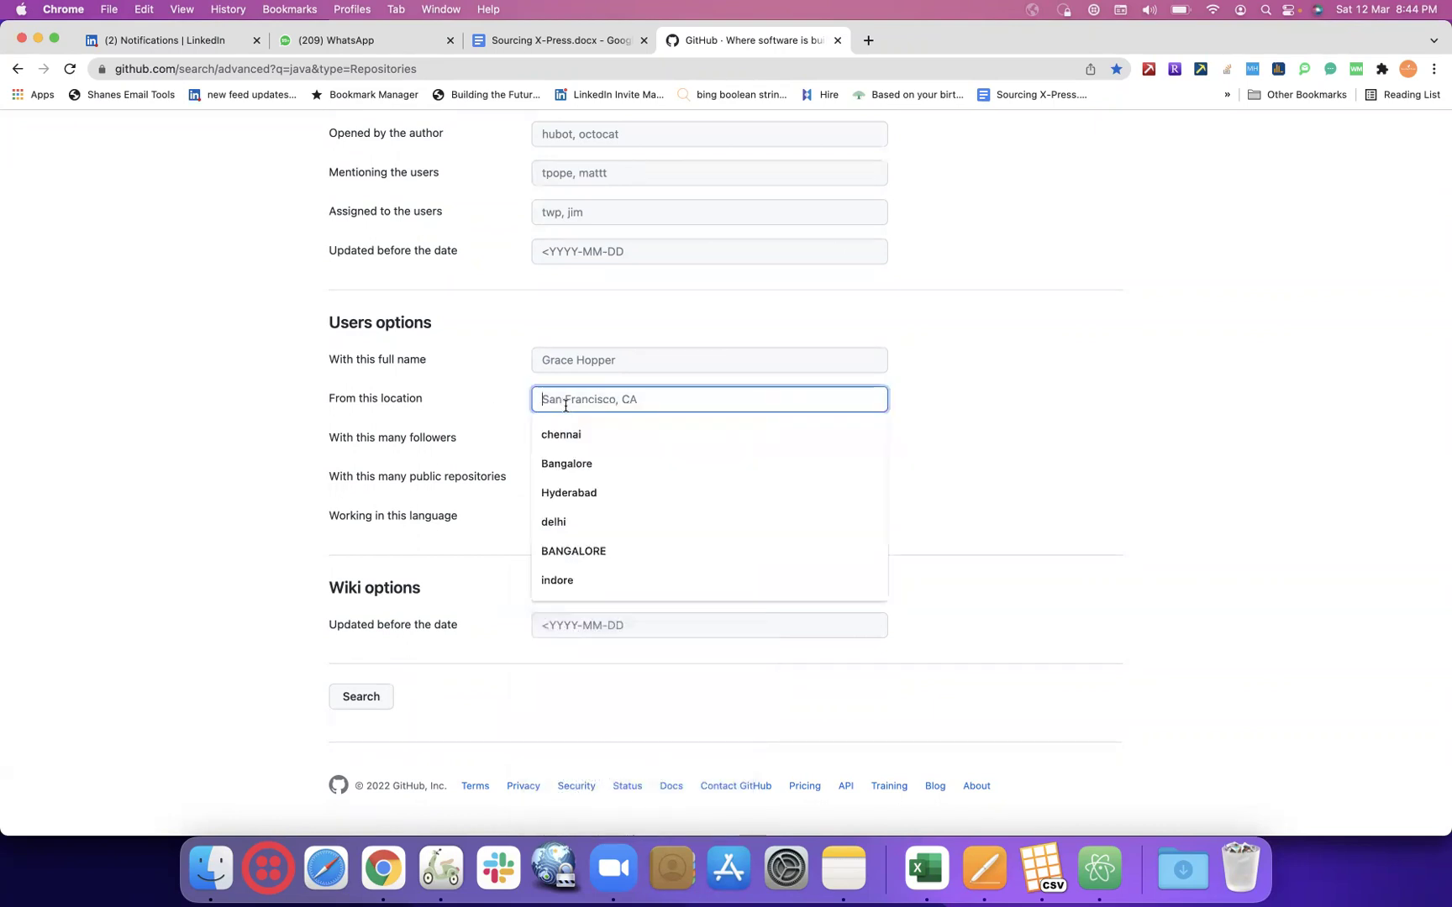
{"action": "left_click", "coordinate": [564, 469]}
{"action": "left_click", "coordinate": [1010, 415]}
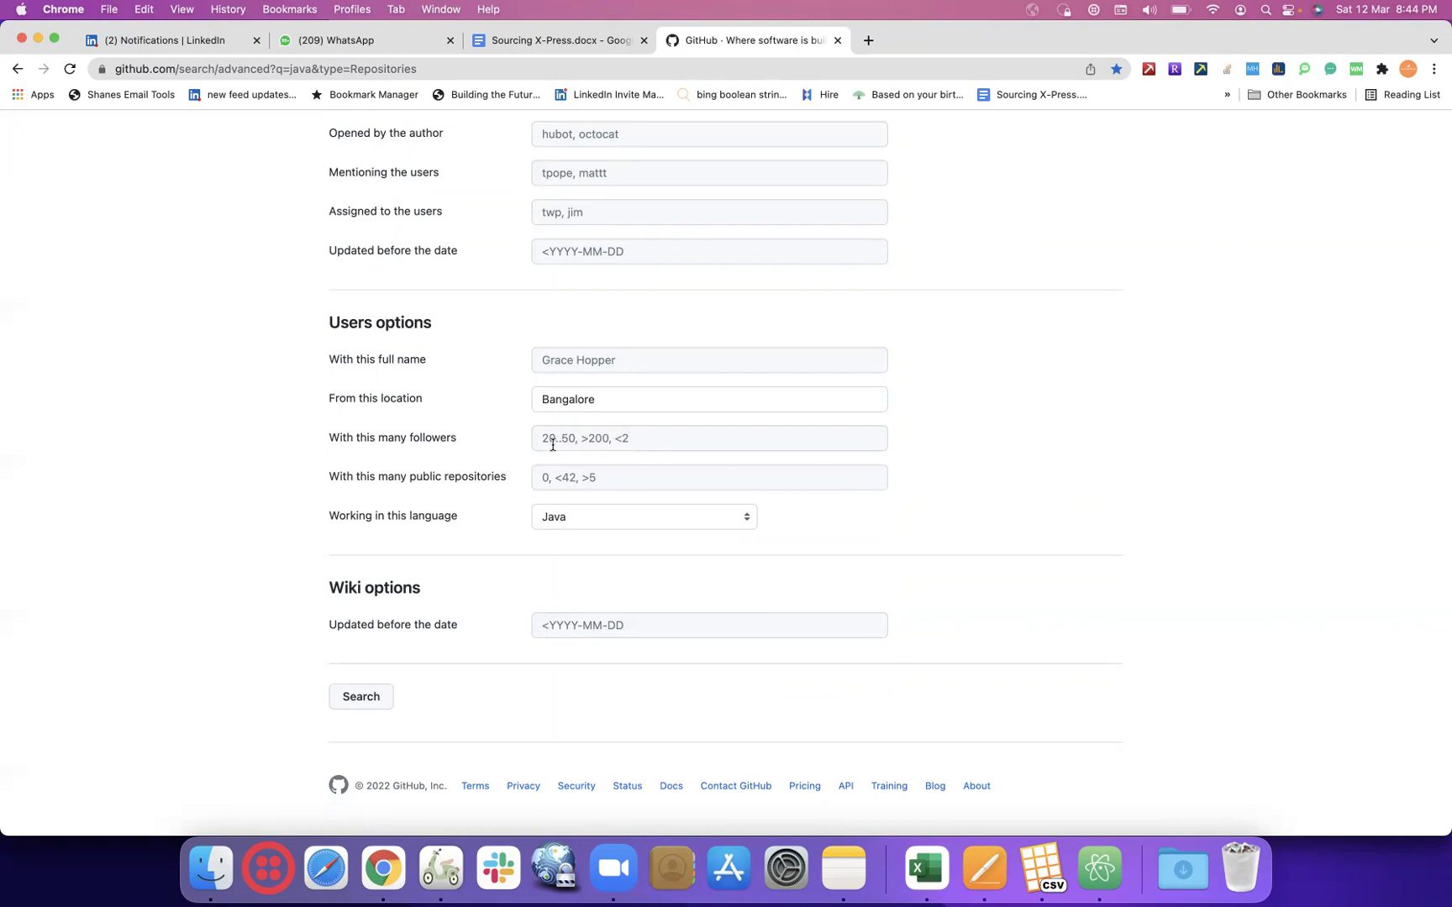
- Try follower-count filters of >10 <100 and 10..100 in the users options, and clear the field again
{"action": "left_click", "coordinate": [647, 440]}
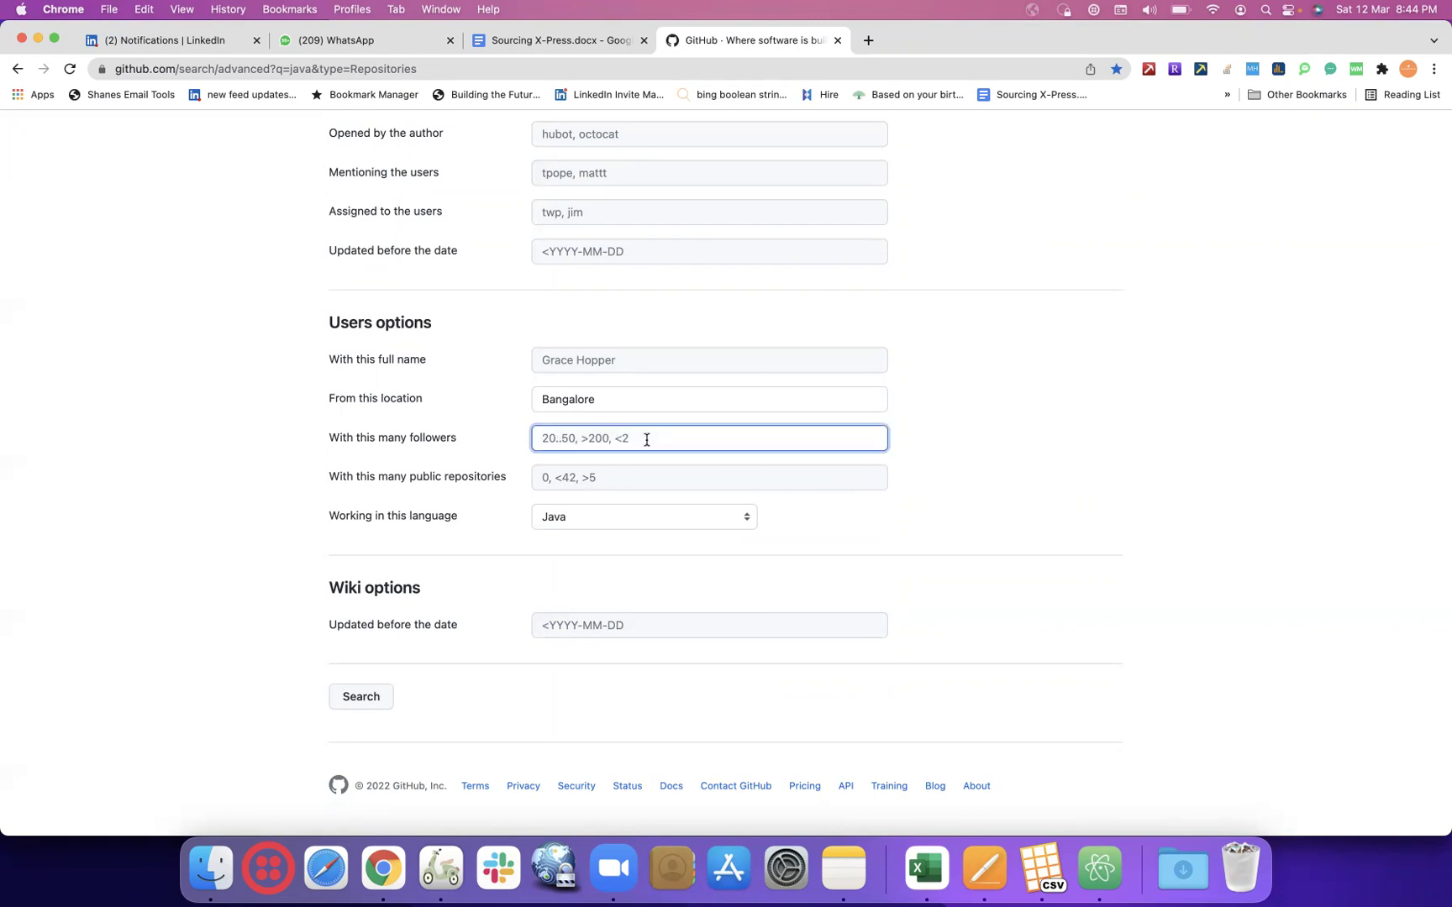
{"action": "type", "text": ">10 <100"}
{"action": "key", "text": "BackSpace"}
{"action": "key", "text": "BackSpace"}
{"action": "key", "text": "BackSpace"}
{"action": "key", "text": "BackSpace"}
{"action": "key", "text": "BackSpace"}
{"action": "key", "text": "BackSpace"}
{"action": "key", "text": "BackSpace"}
{"action": "key", "text": "BackSpace"}
{"action": "type", "text": "10..100"}
{"action": "key", "text": "BackSpace"}
{"action": "key", "text": "BackSpace"}
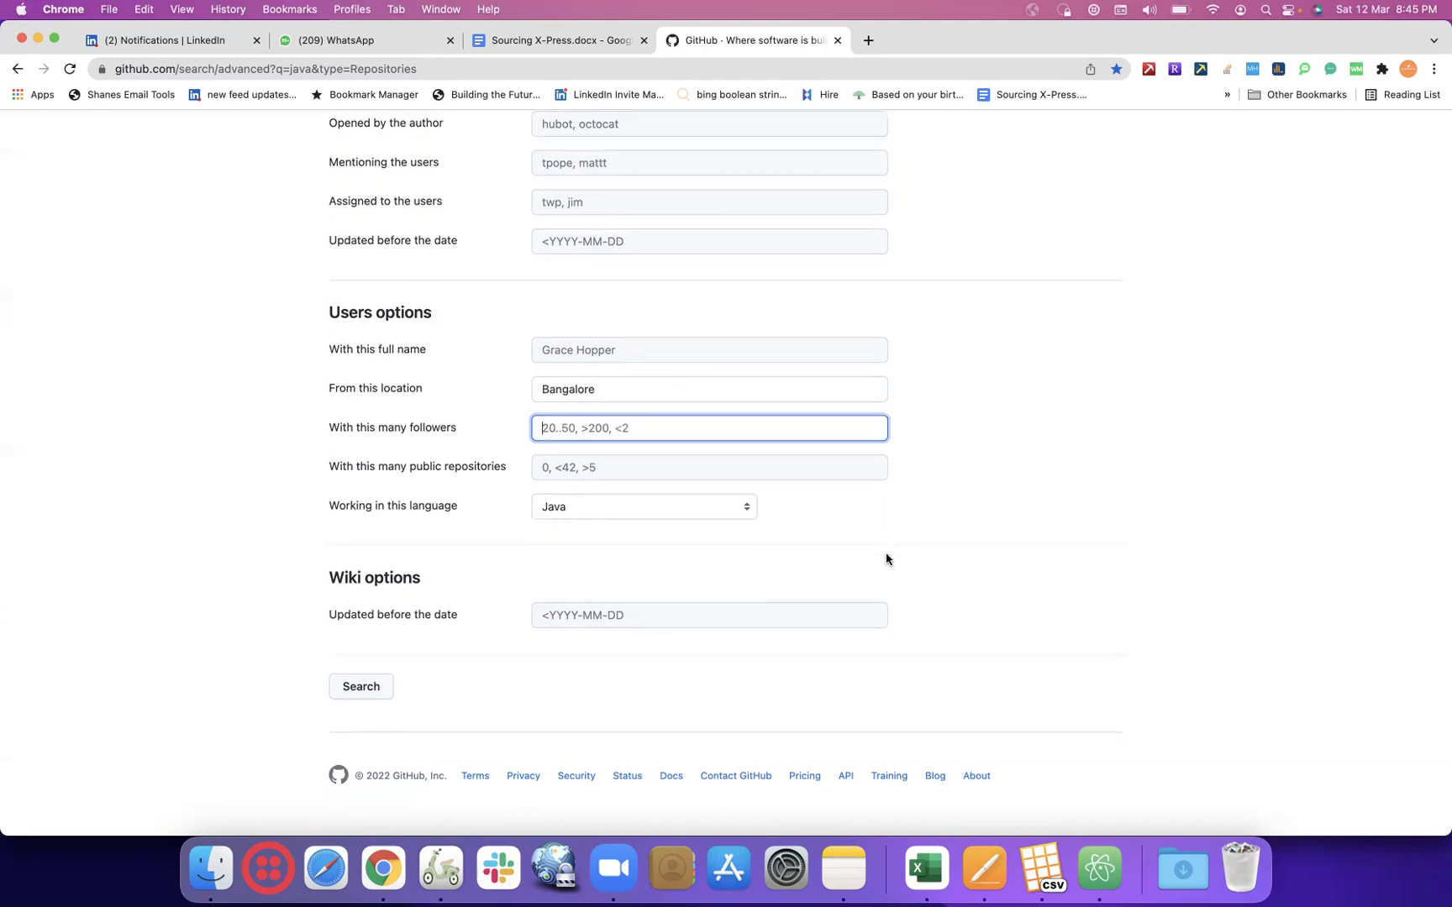
- Run the advanced search for users in Bangalore working in Java
{"action": "left_click", "coordinate": [349, 701]}
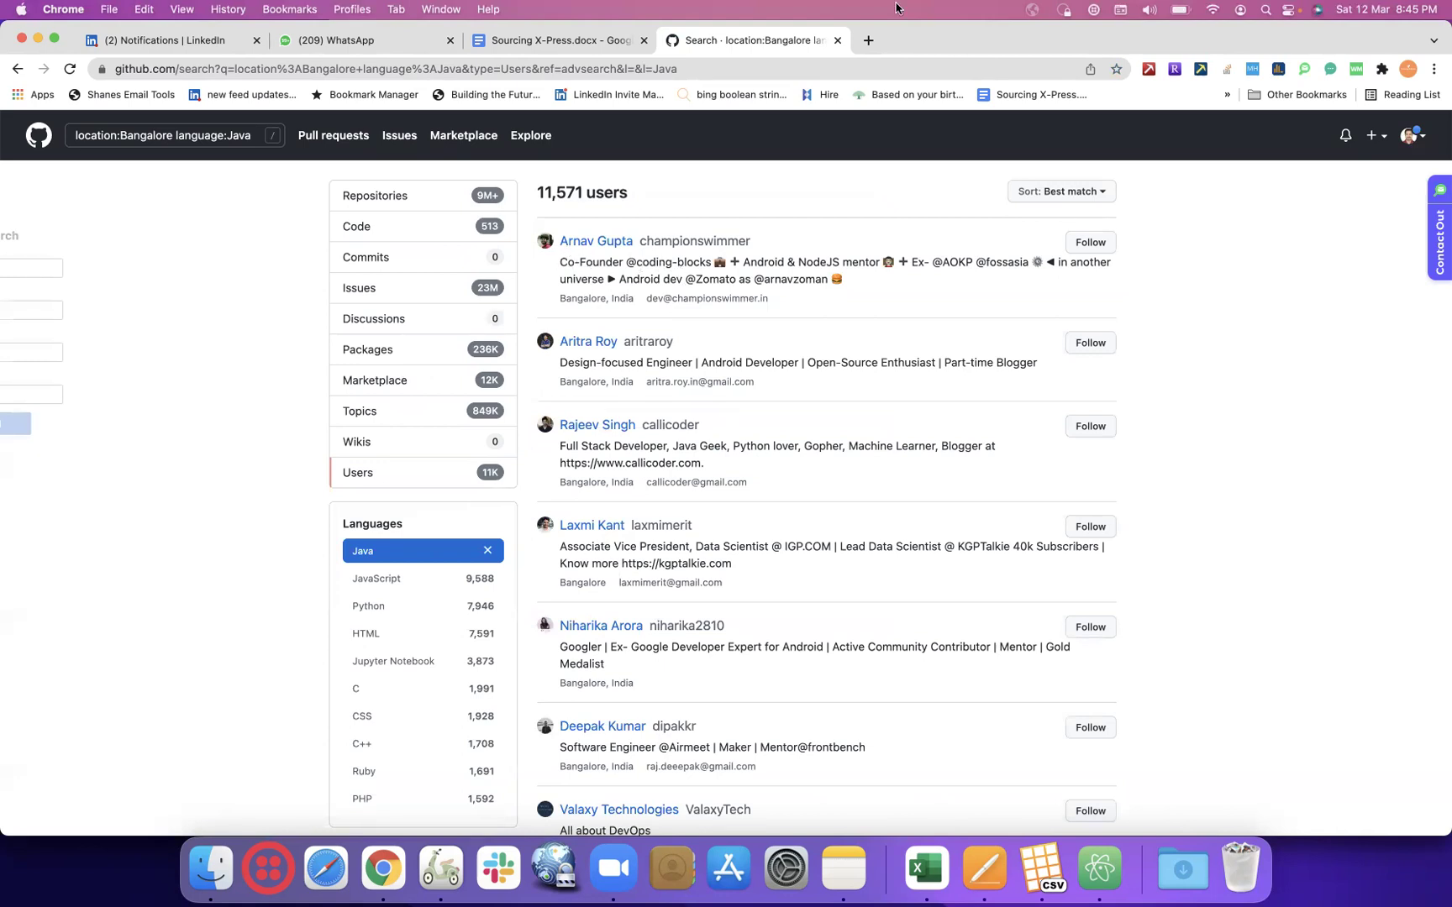
- Open GitHub in a new browser tab and go to the signed-in account's own profile
{"action": "left_click", "coordinate": [868, 40]}
{"action": "type", "text": "g"}
{"action": "key", "text": "Right"}
{"action": "key", "text": "Return"}
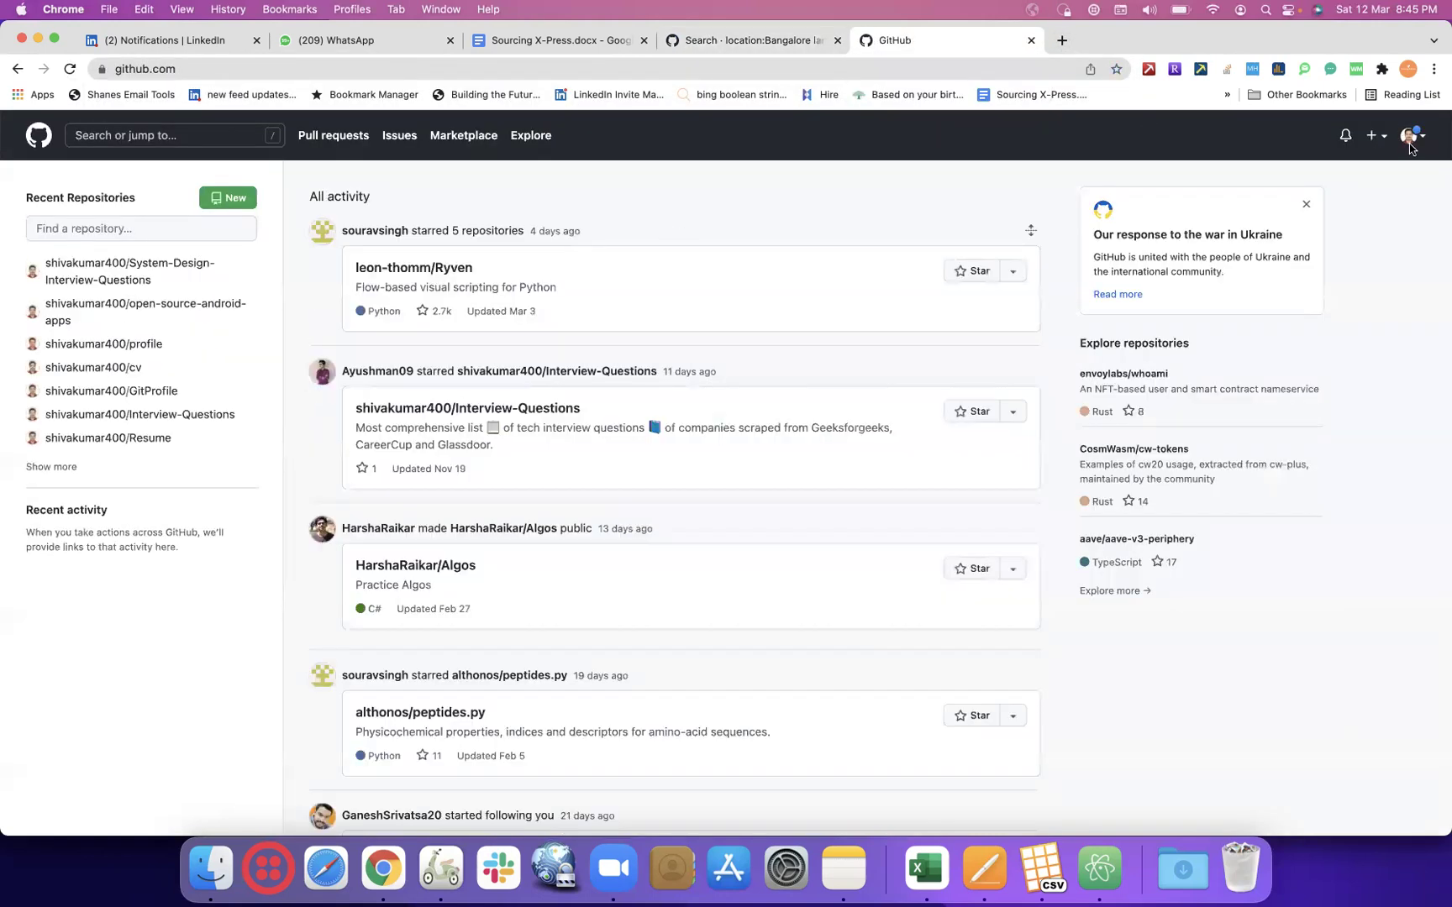
{"action": "left_click", "coordinate": [1412, 143]}
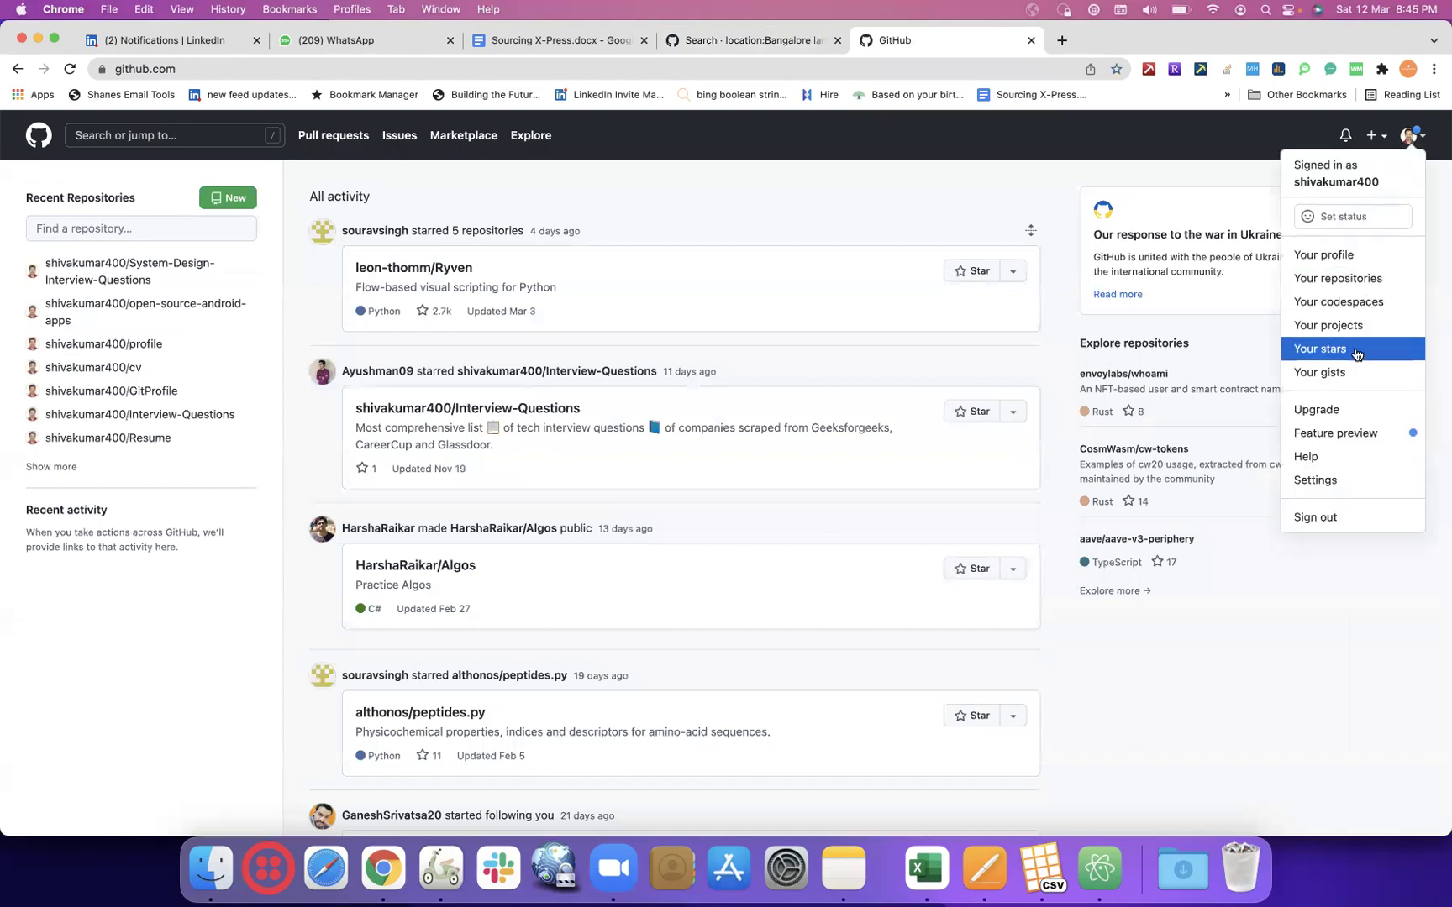
{"action": "left_click", "coordinate": [1354, 254]}
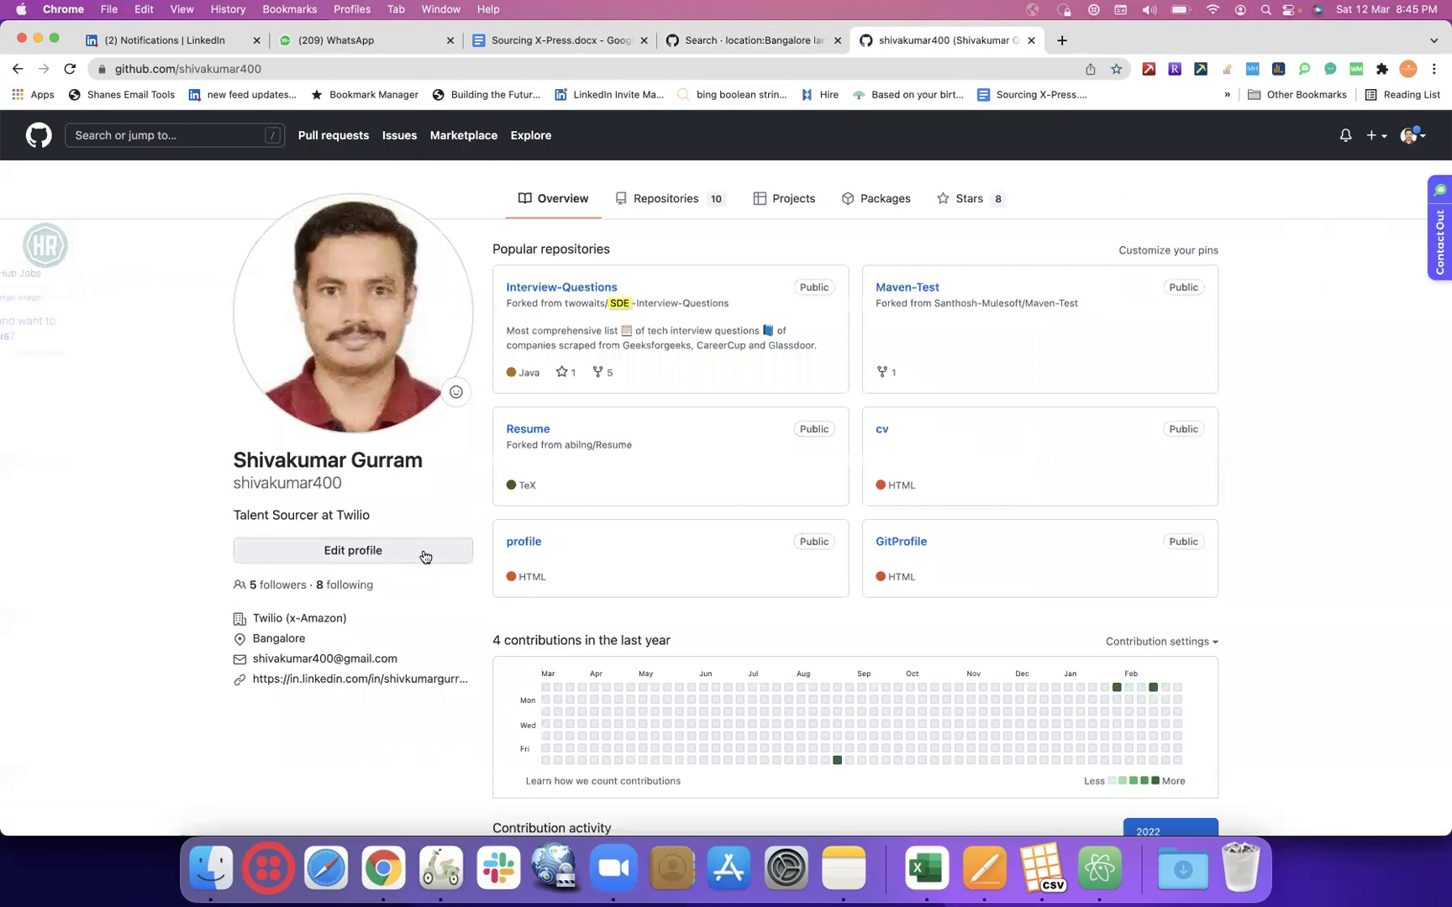
- Open the profile for editing and select its bio text
{"action": "left_click", "coordinate": [422, 552]}
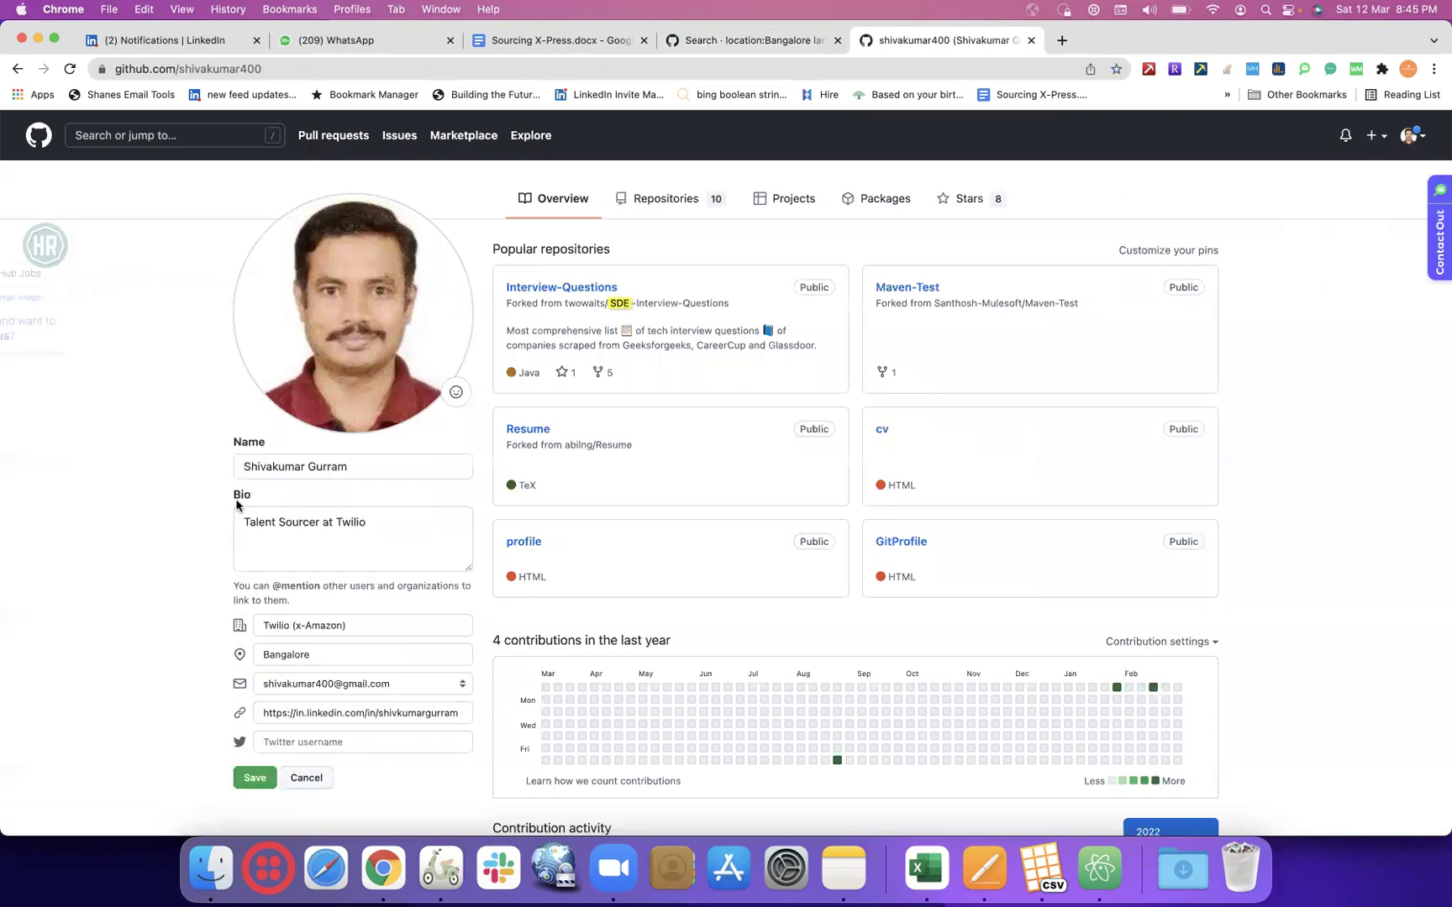
{"action": "left_click", "coordinate": [379, 519]}
{"action": "triple_click", "coordinate": [415, 525]}
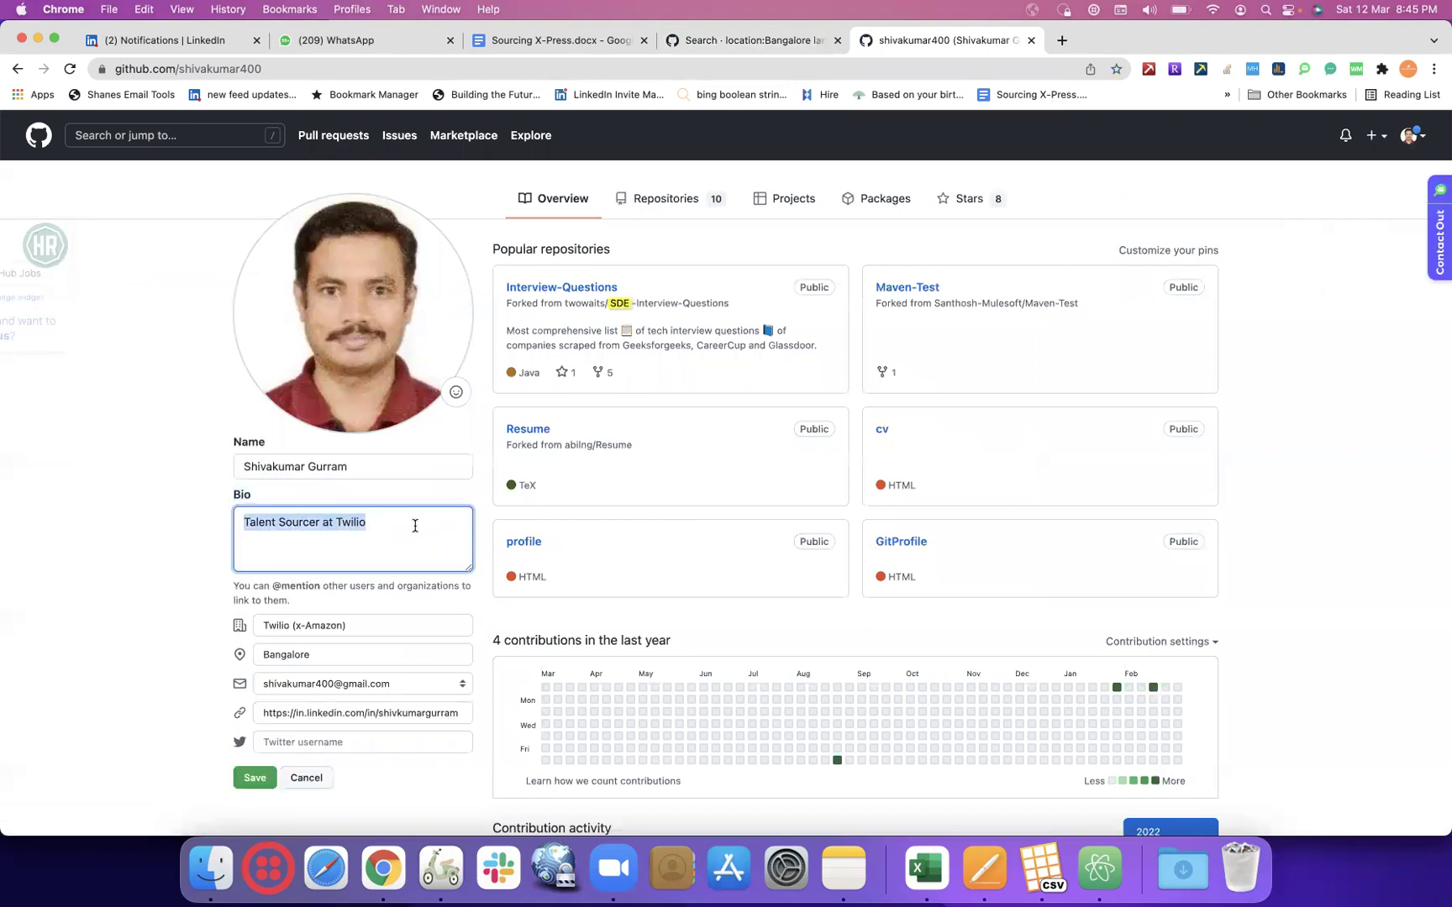
- Compare the first search result's bio with the own profile's bio field, and examine the other users listed on the first results page
{"action": "left_click", "coordinate": [693, 41]}
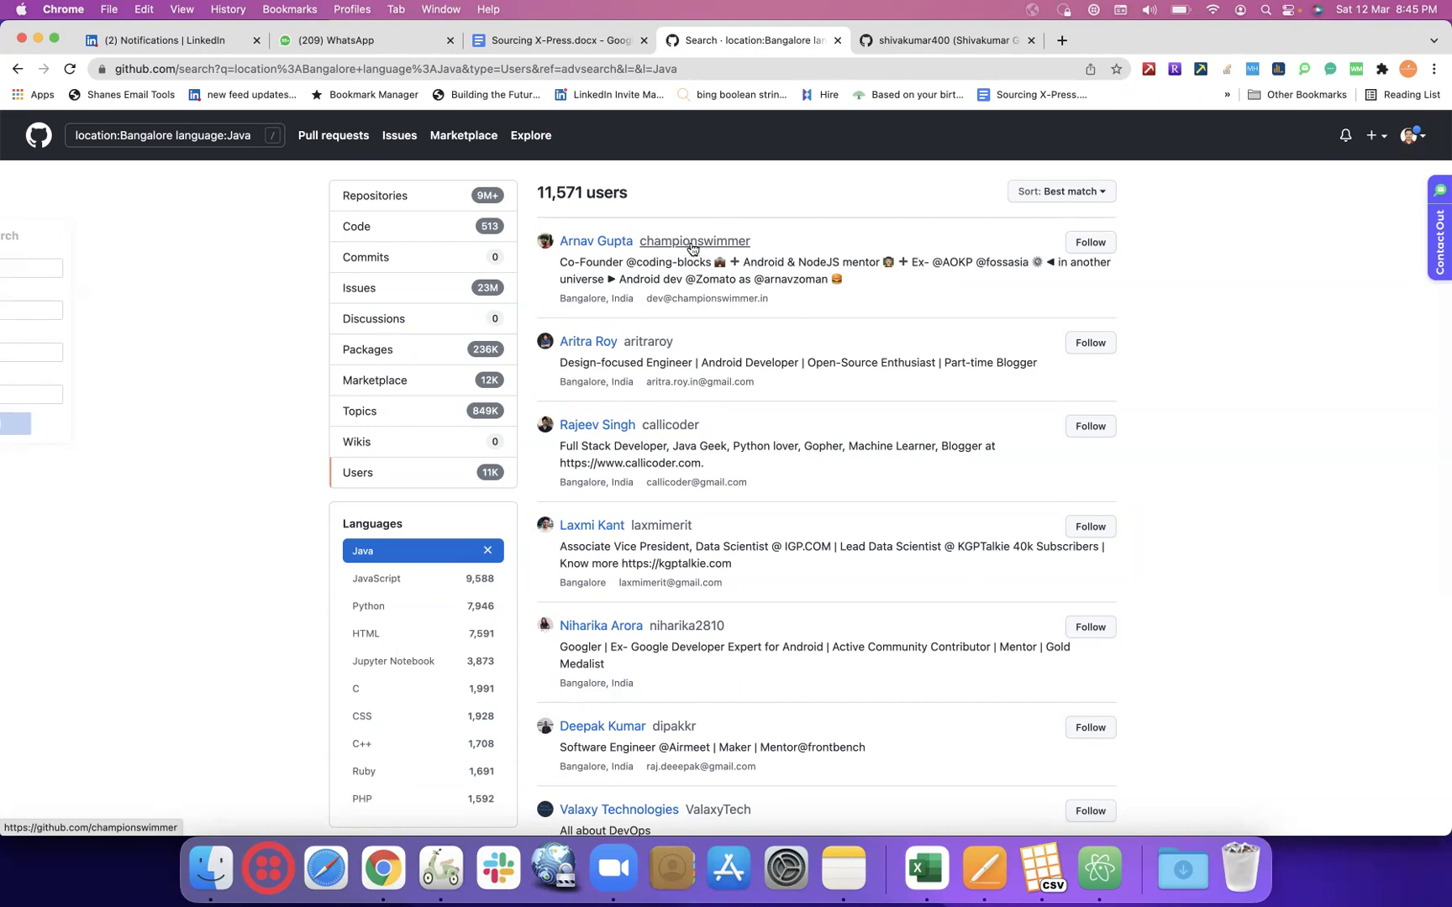
{"action": "left_click_drag", "start_coordinate": [558, 263], "coordinate": [868, 284]}
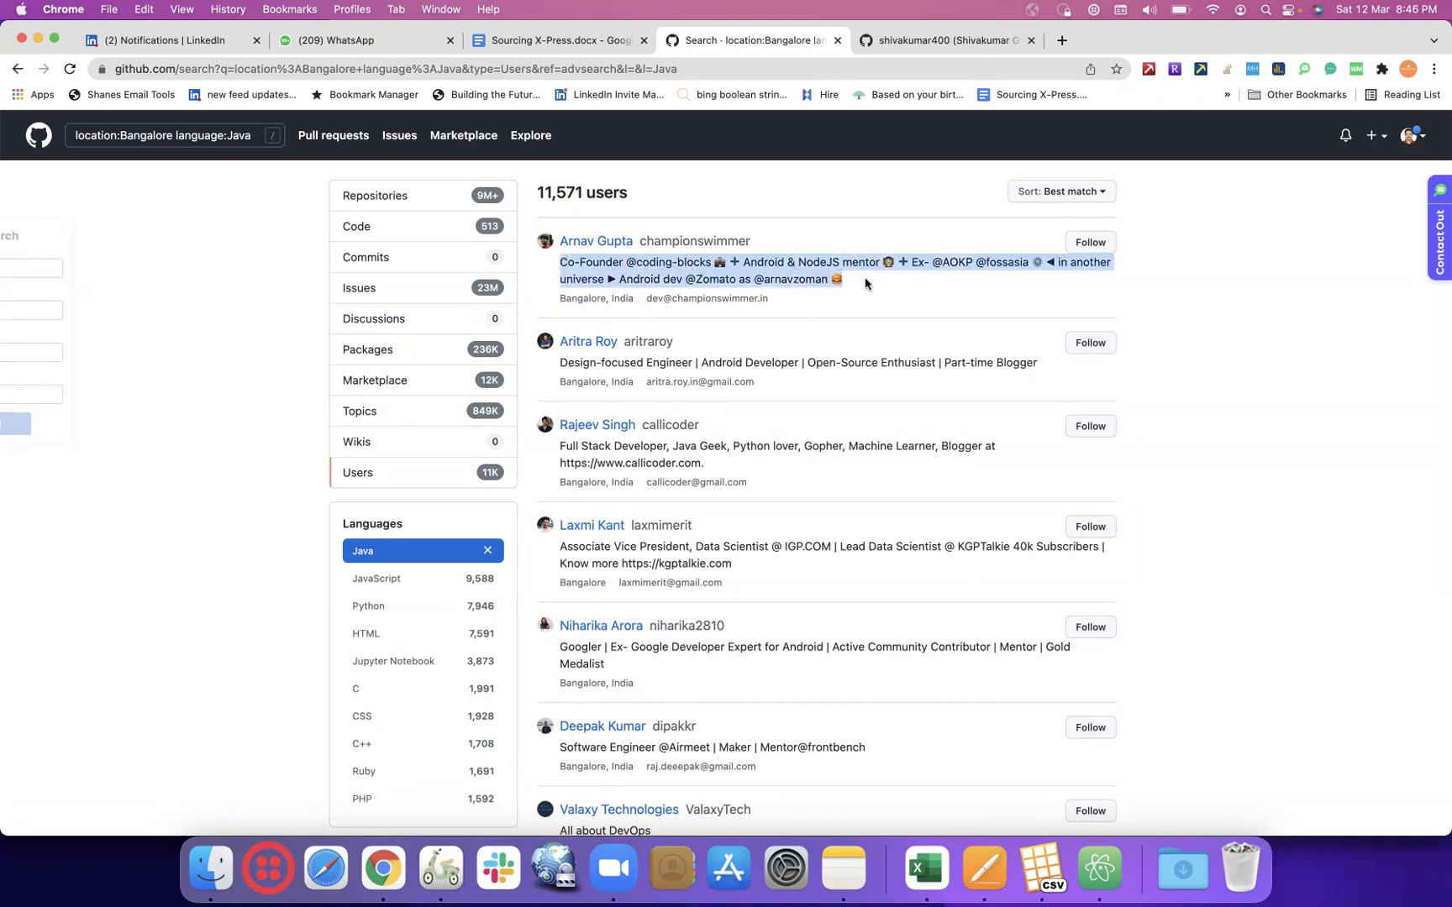
{"action": "left_click", "coordinate": [904, 42]}
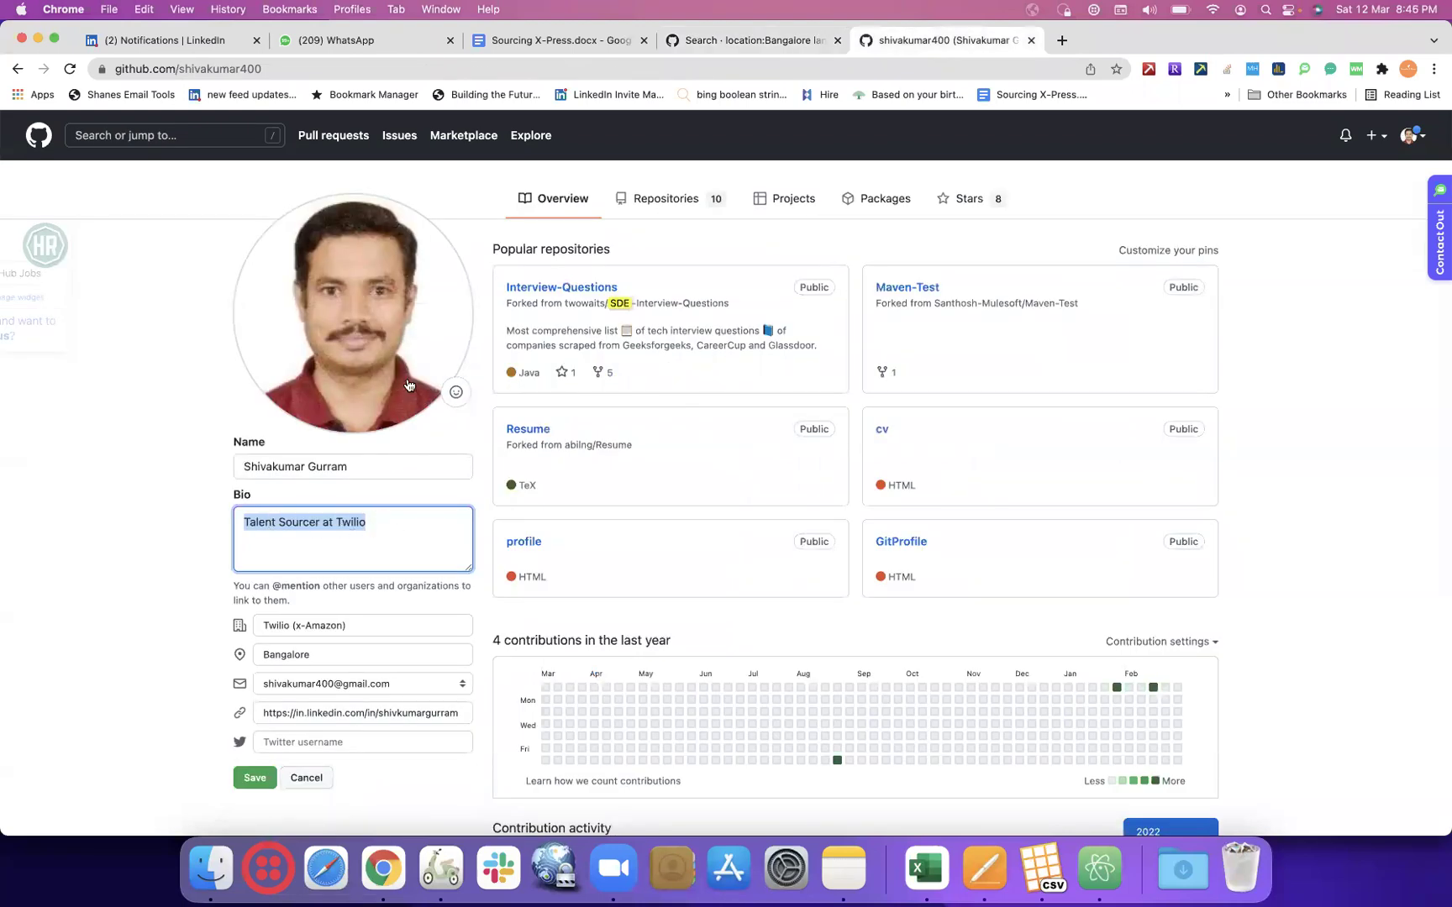
{"action": "left_click", "coordinate": [748, 40]}
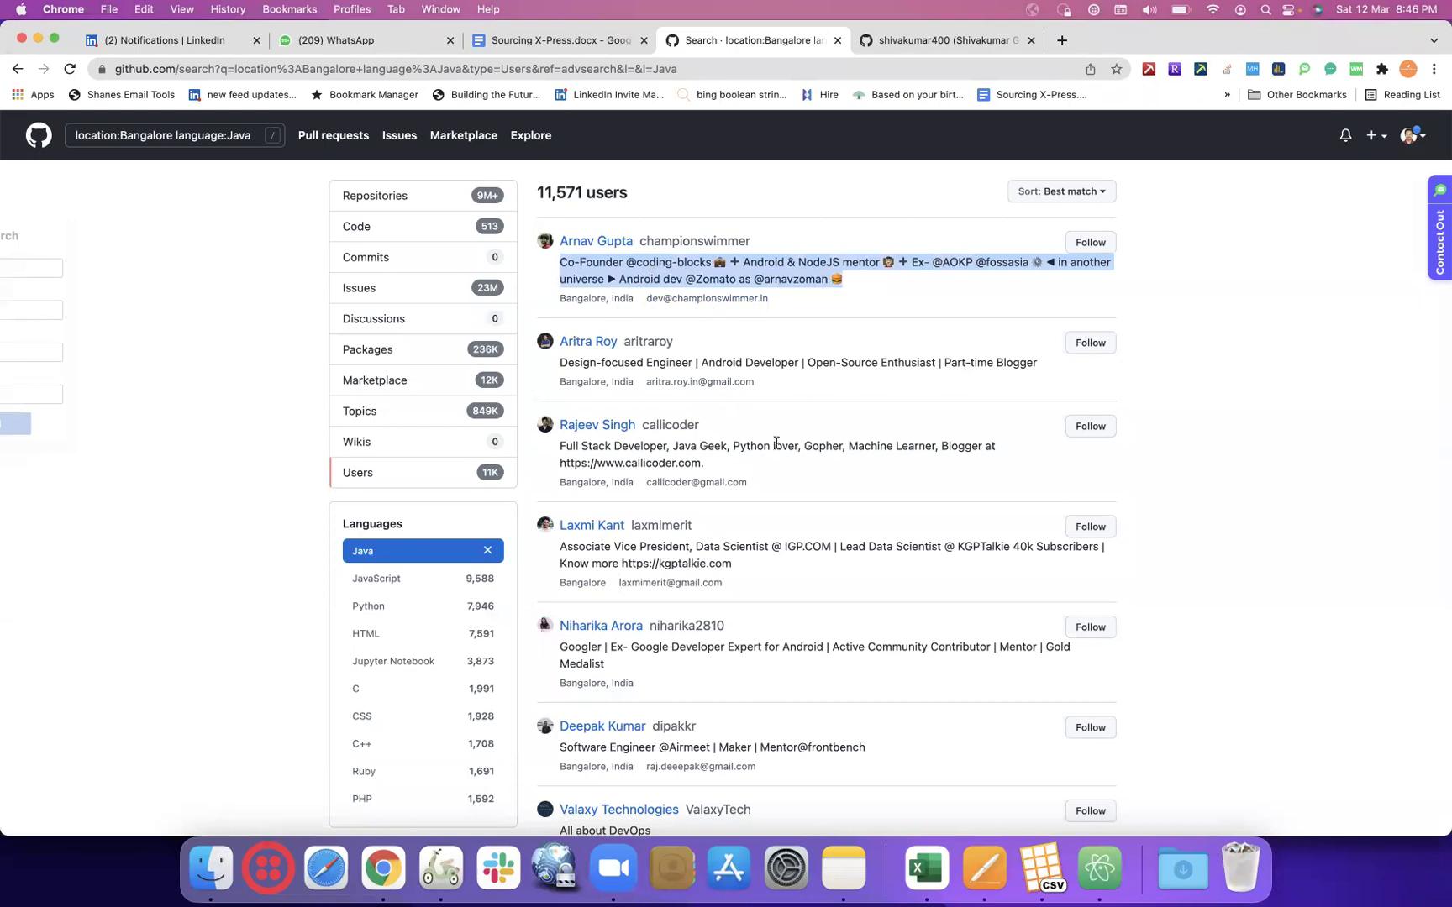
{"action": "scroll", "coordinate": [803, 464], "scroll_direction": "down", "scroll_amount": 3}
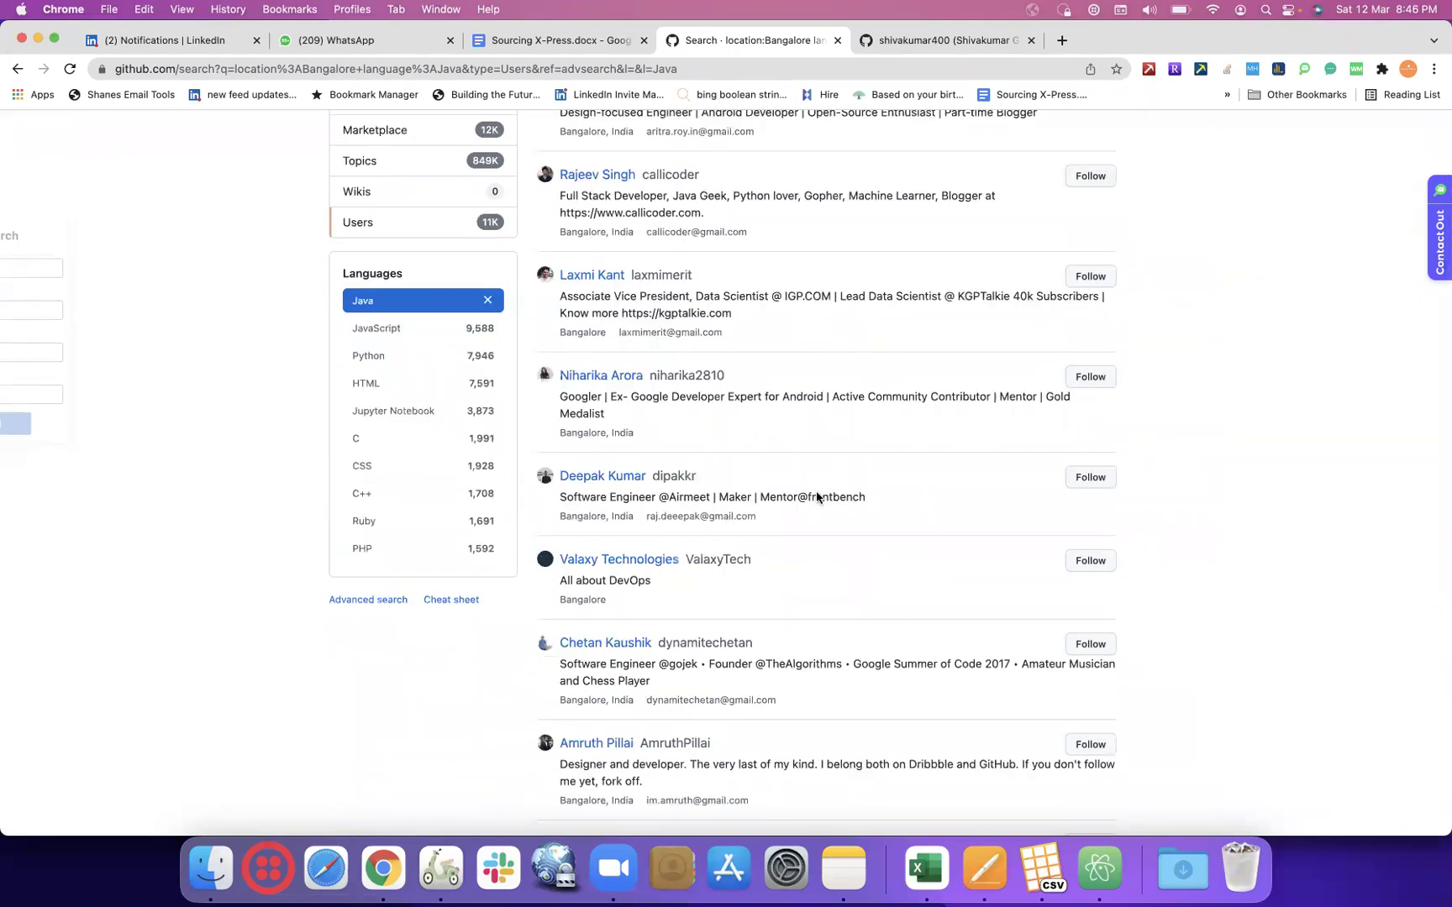
{"action": "scroll", "coordinate": [816, 496], "scroll_direction": "down", "scroll_amount": 5}
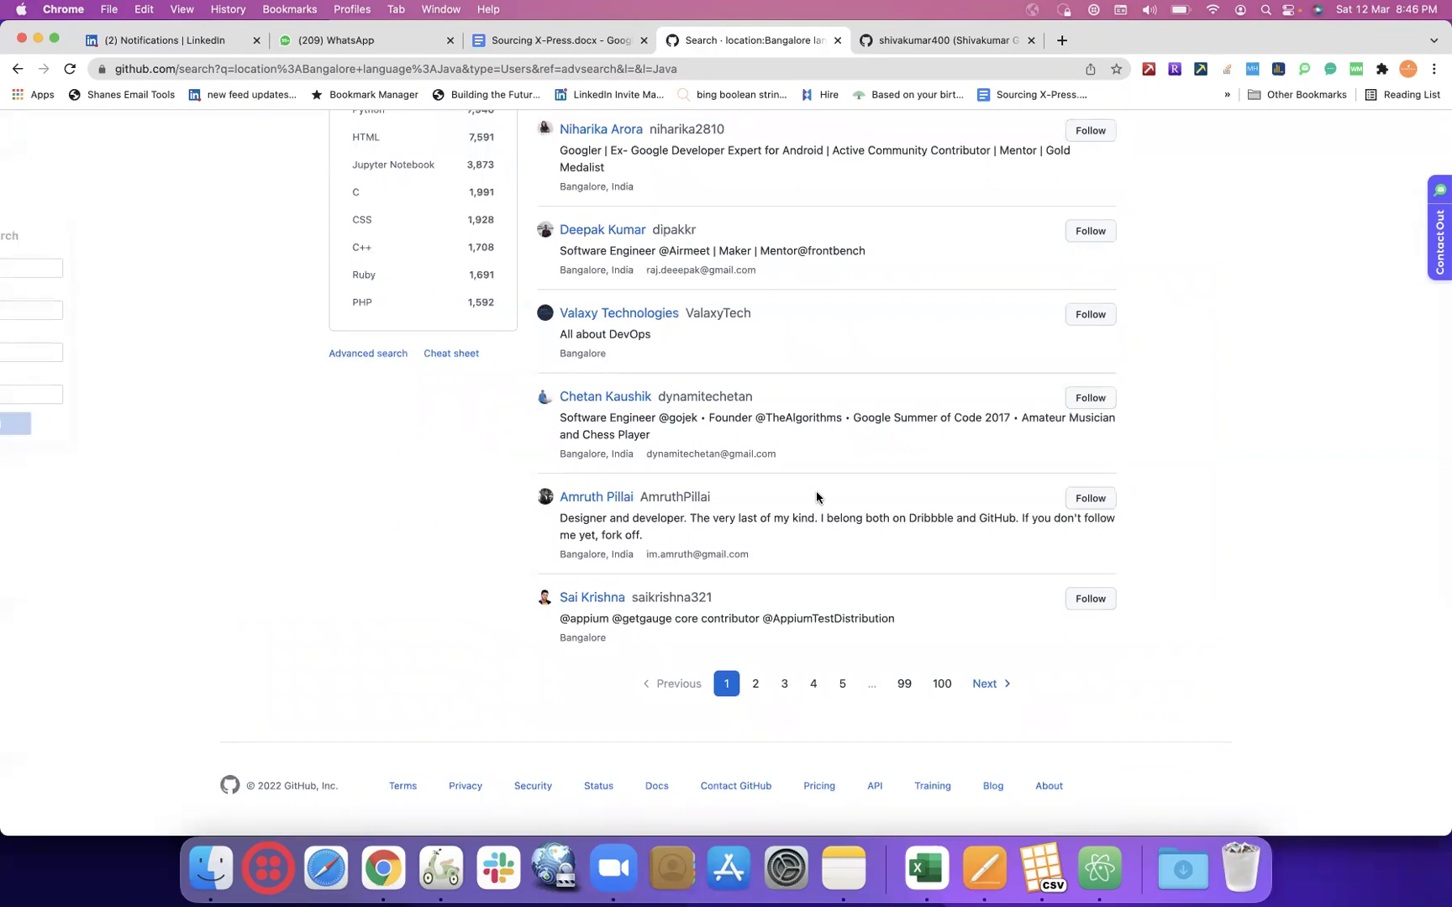
{"action": "scroll", "coordinate": [816, 498], "scroll_direction": "up", "scroll_amount": 6}
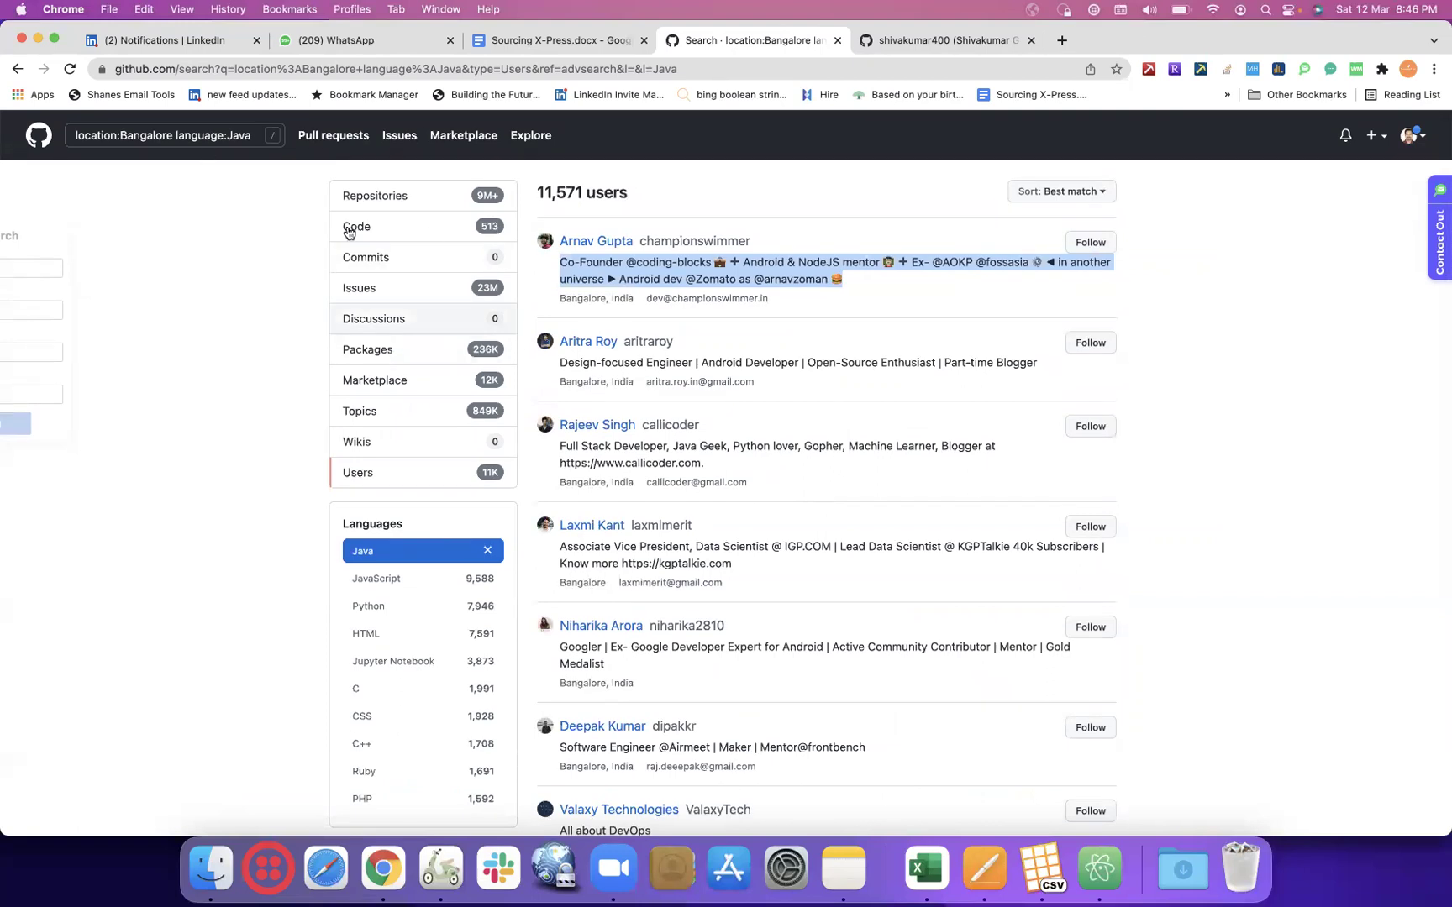
- Extend the user search query with "software engineer" OR "Software Developer" OR SDE OR MTS OR SMTS and run it
{"action": "left_click", "coordinate": [271, 136]}
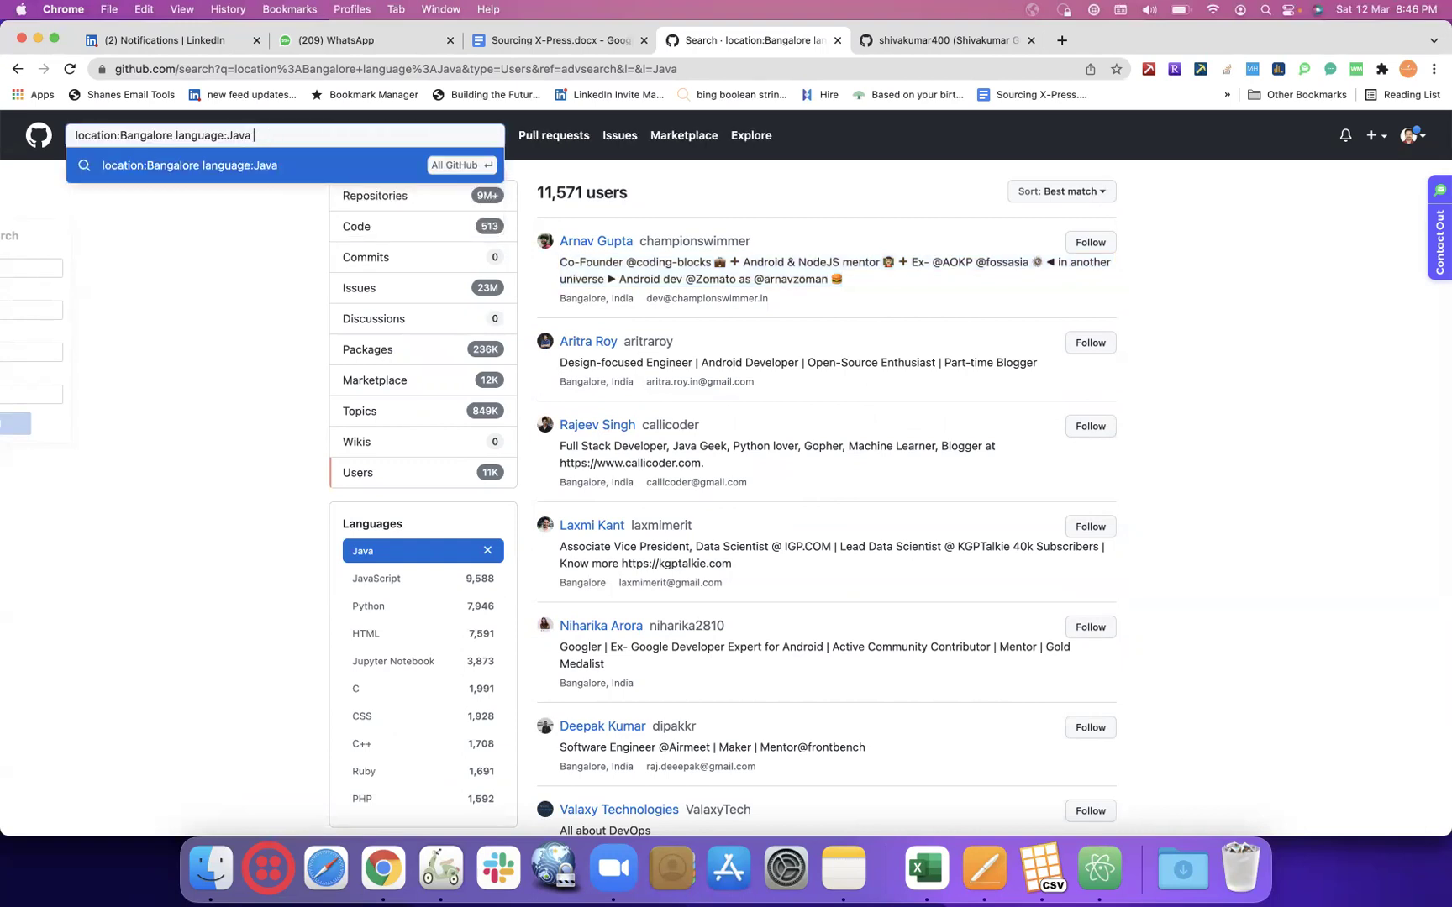
{"action": "type", "text": "\"software engineer"}
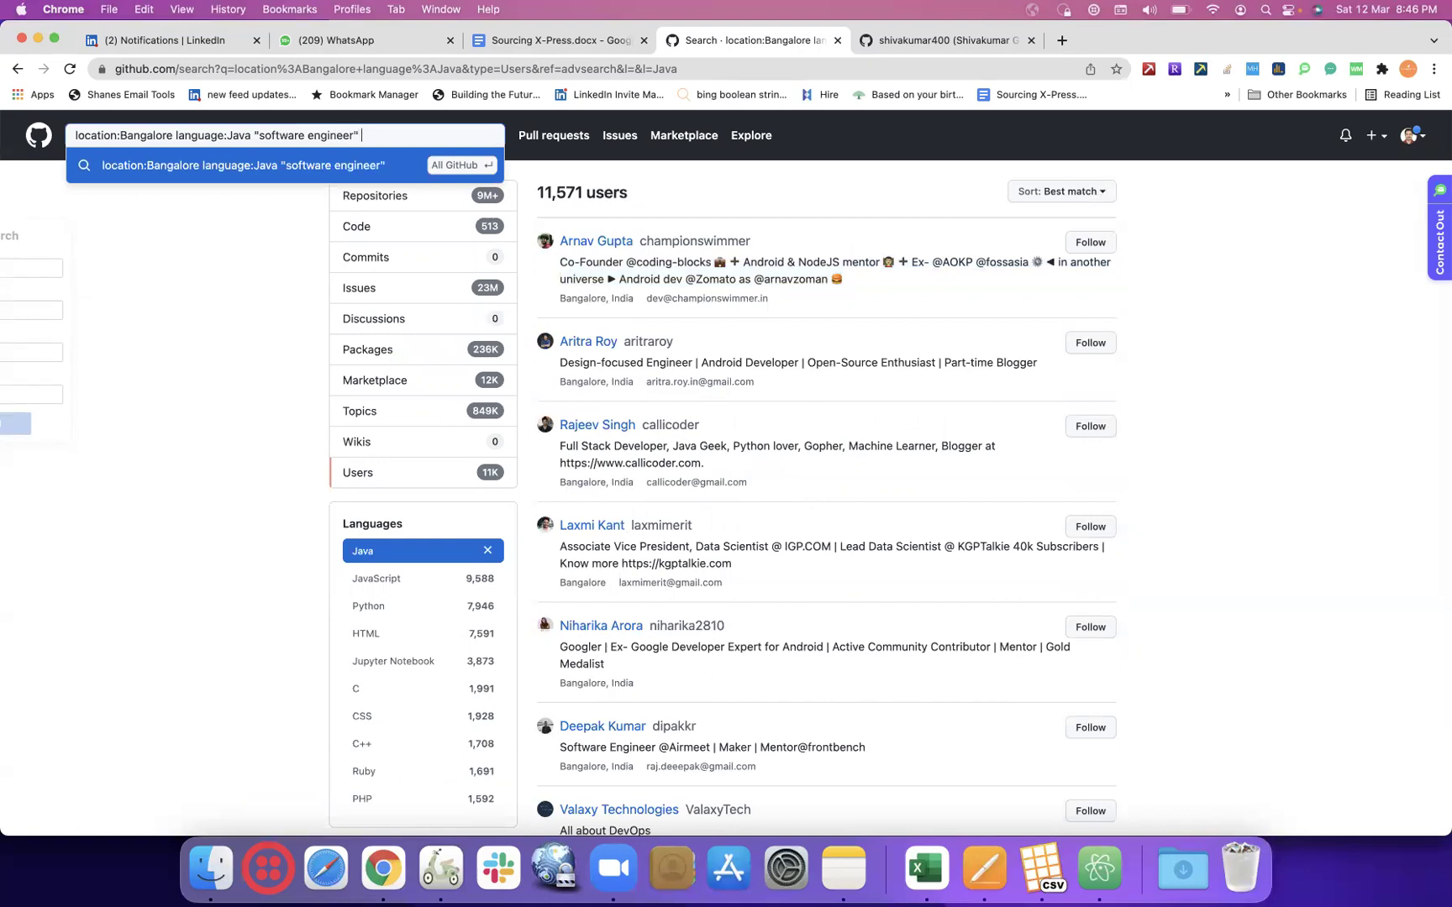
{"action": "type", "text": "\" OR \"Softyw"}
{"action": "key", "text": "BackSpace"}
{"action": "type", "text": "OR"}
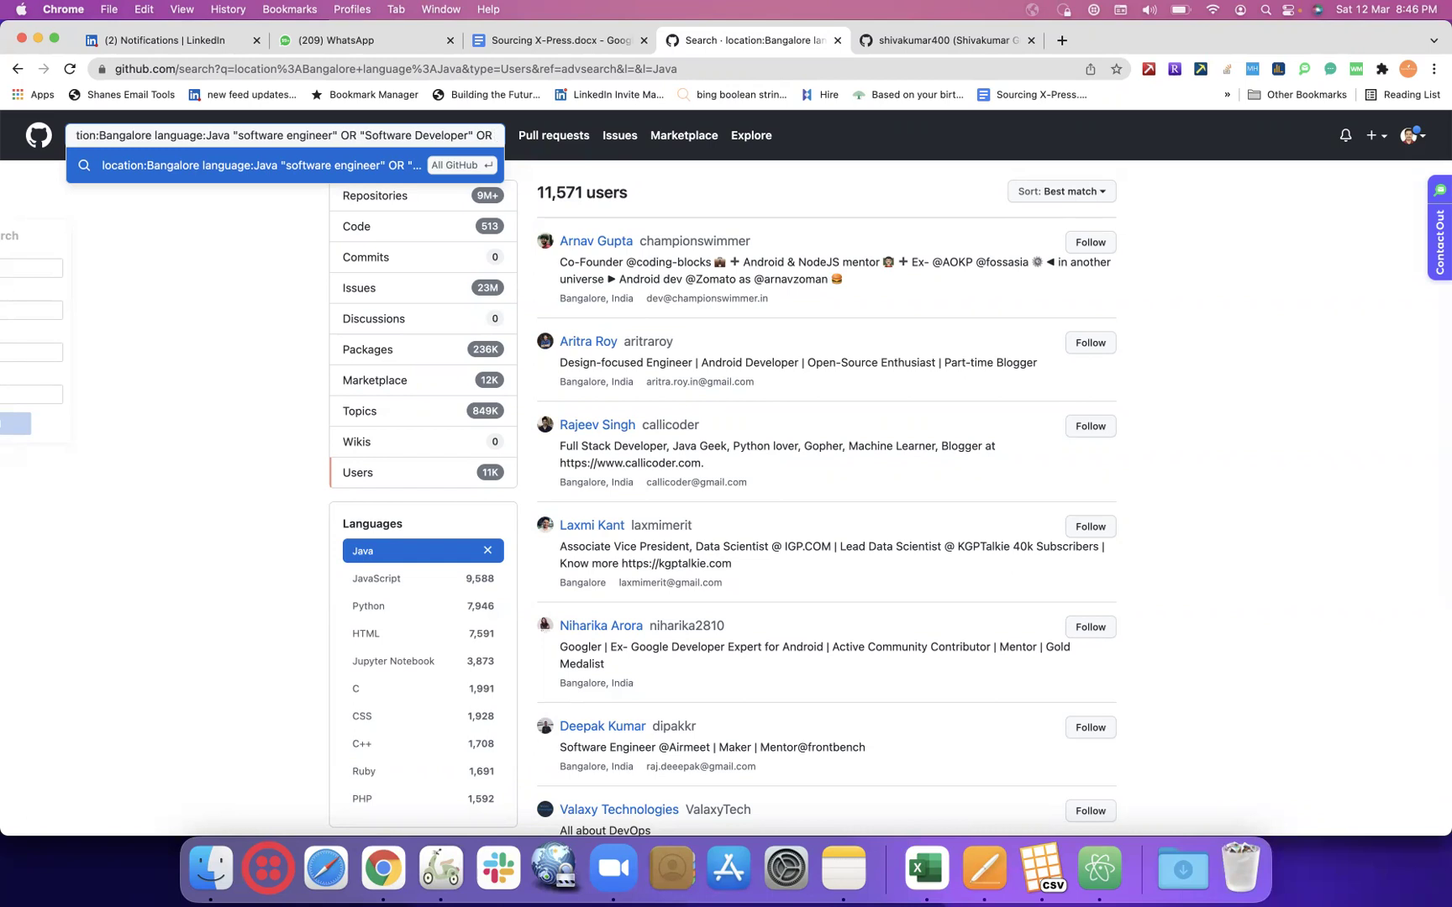
{"action": "type", "text": " SDE OR"}
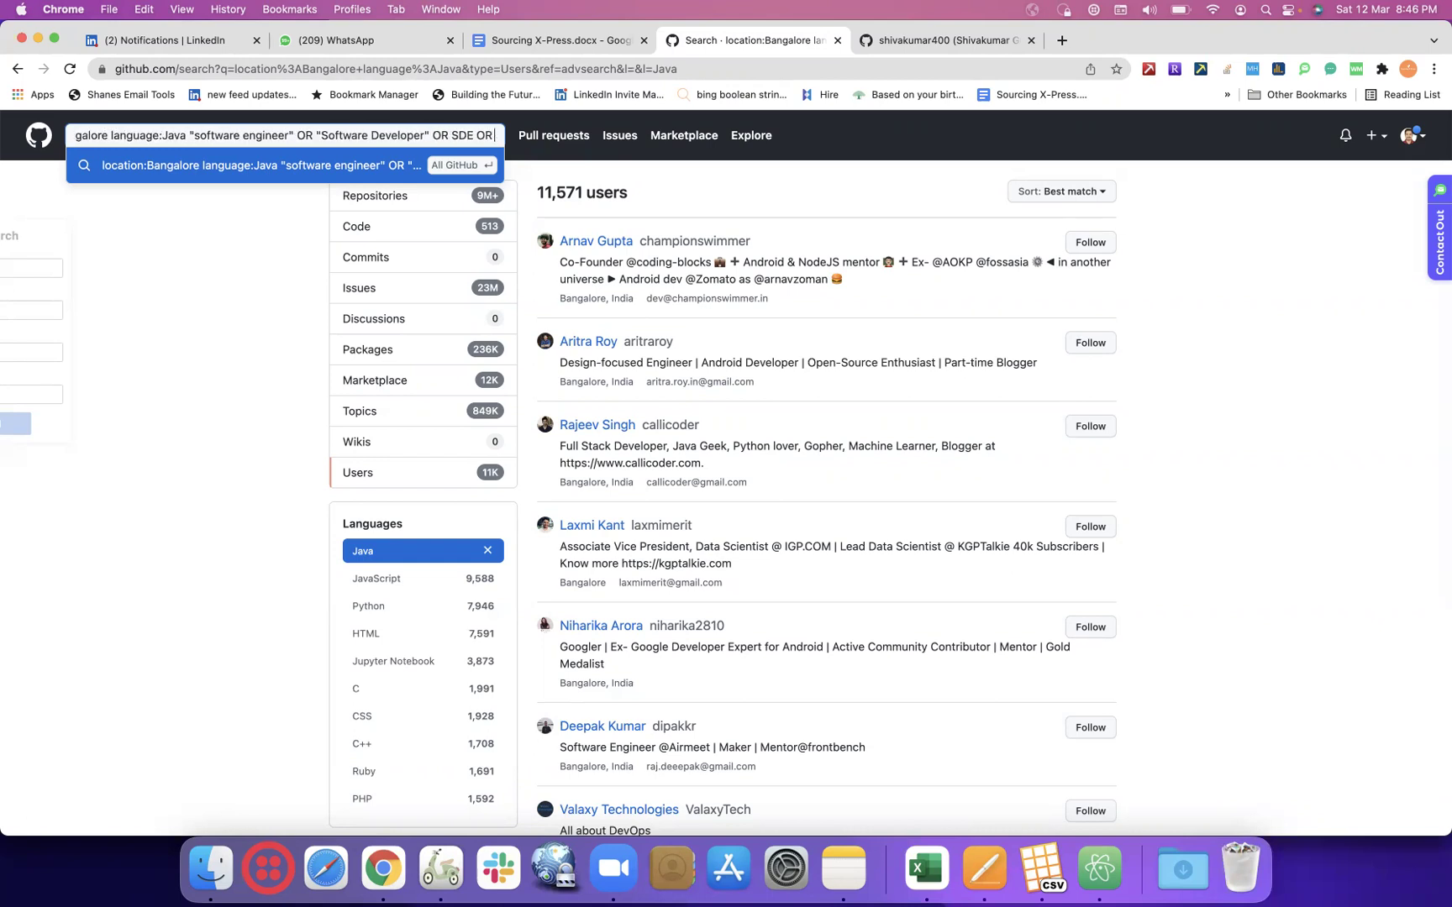
{"action": "type", "text": " MTS OR SMTS"}
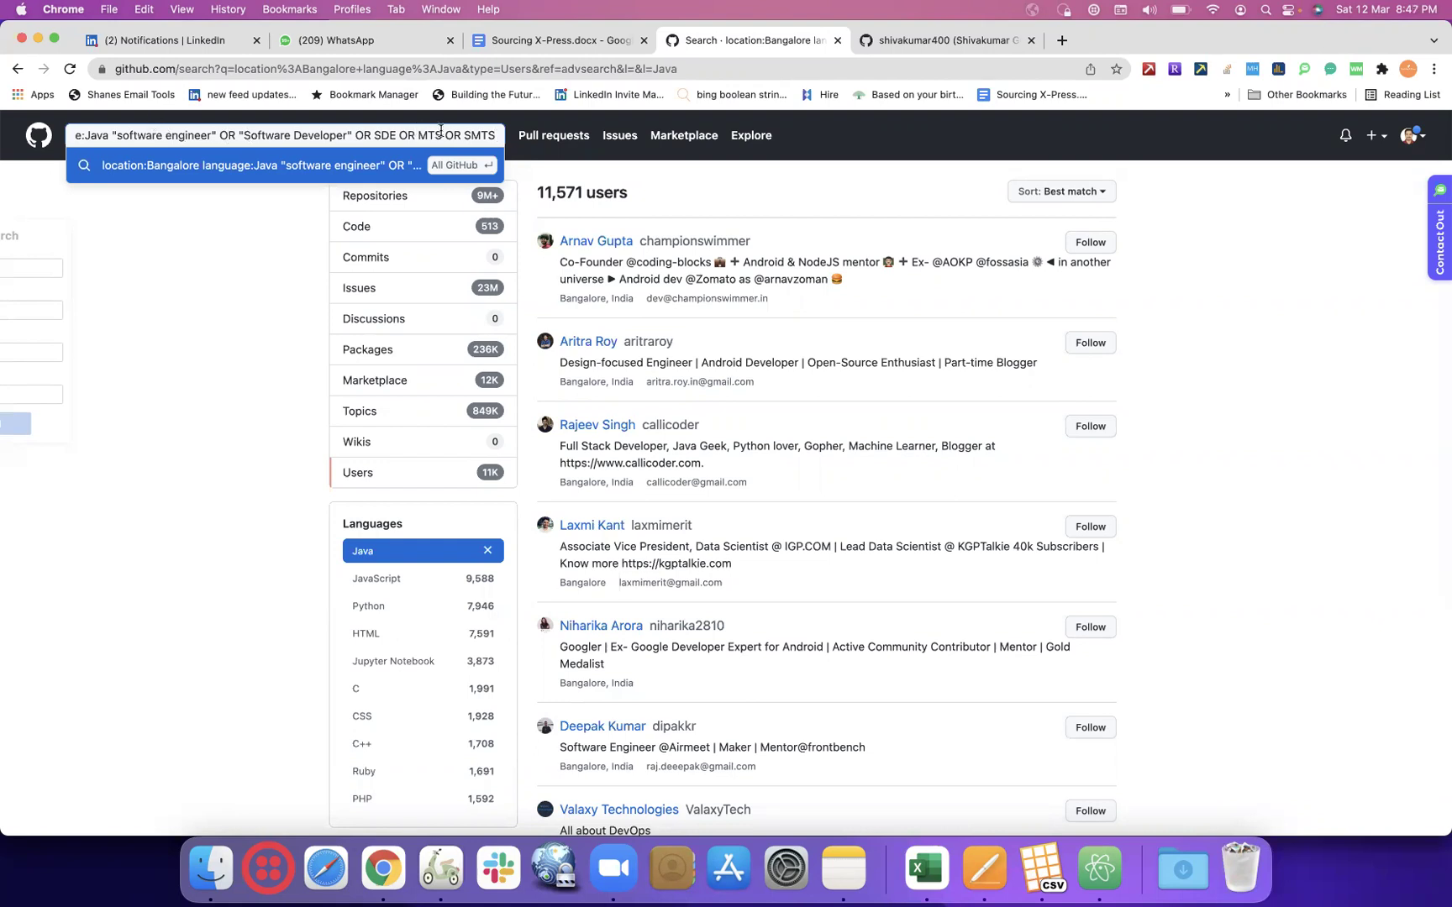
{"action": "key", "text": "Return"}
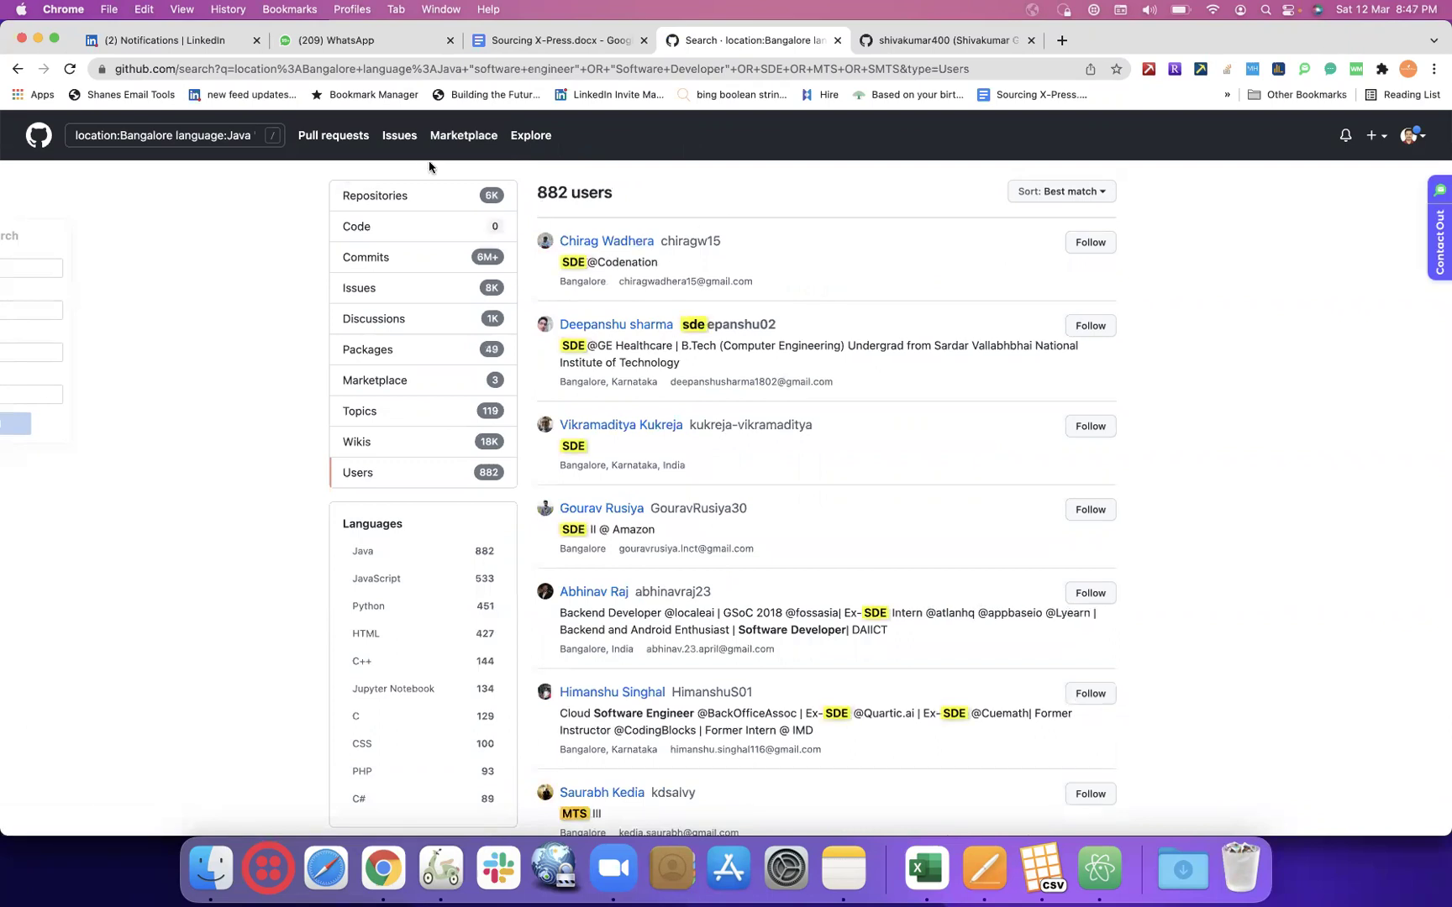
- Review the job title keywords in the full search query and examine the users on the first results page
{"action": "left_click", "coordinate": [251, 135]}
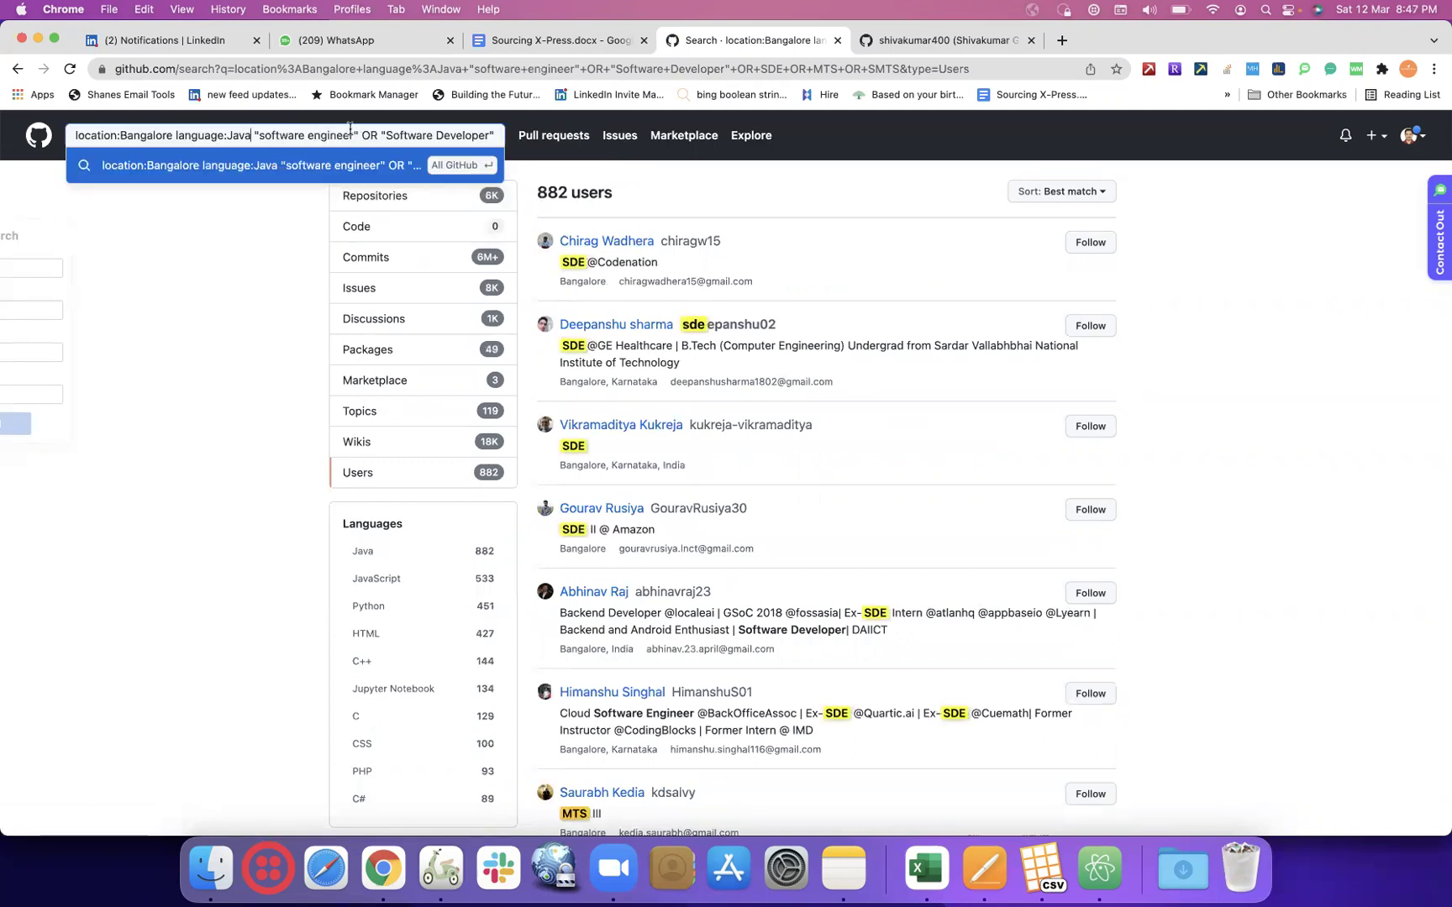
{"action": "scroll", "coordinate": [350, 131], "scroll_direction": "right", "scroll_amount": 3}
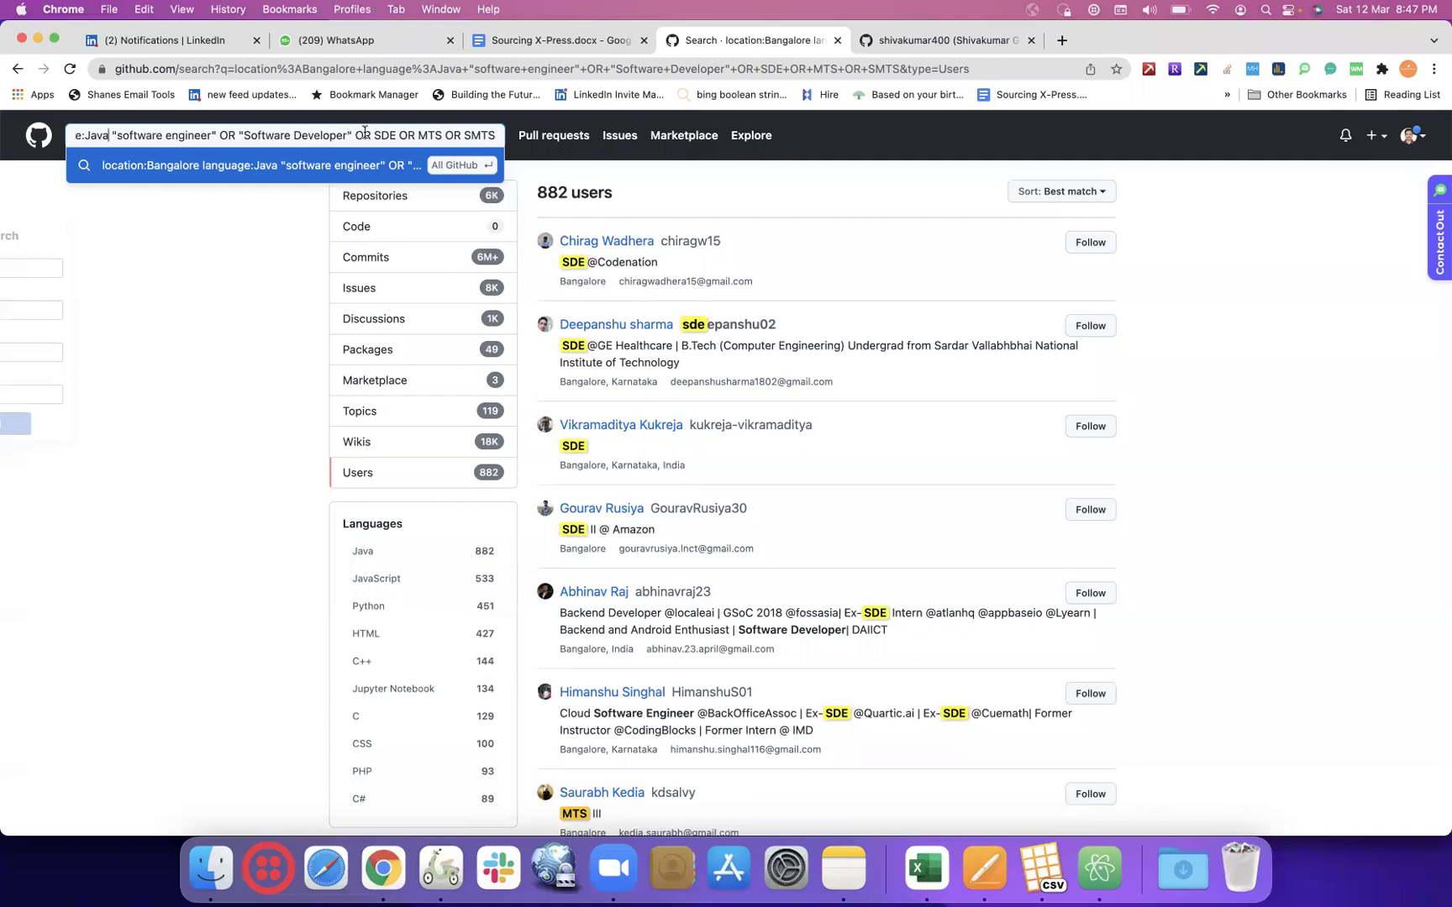
{"action": "left_click", "coordinate": [1286, 294]}
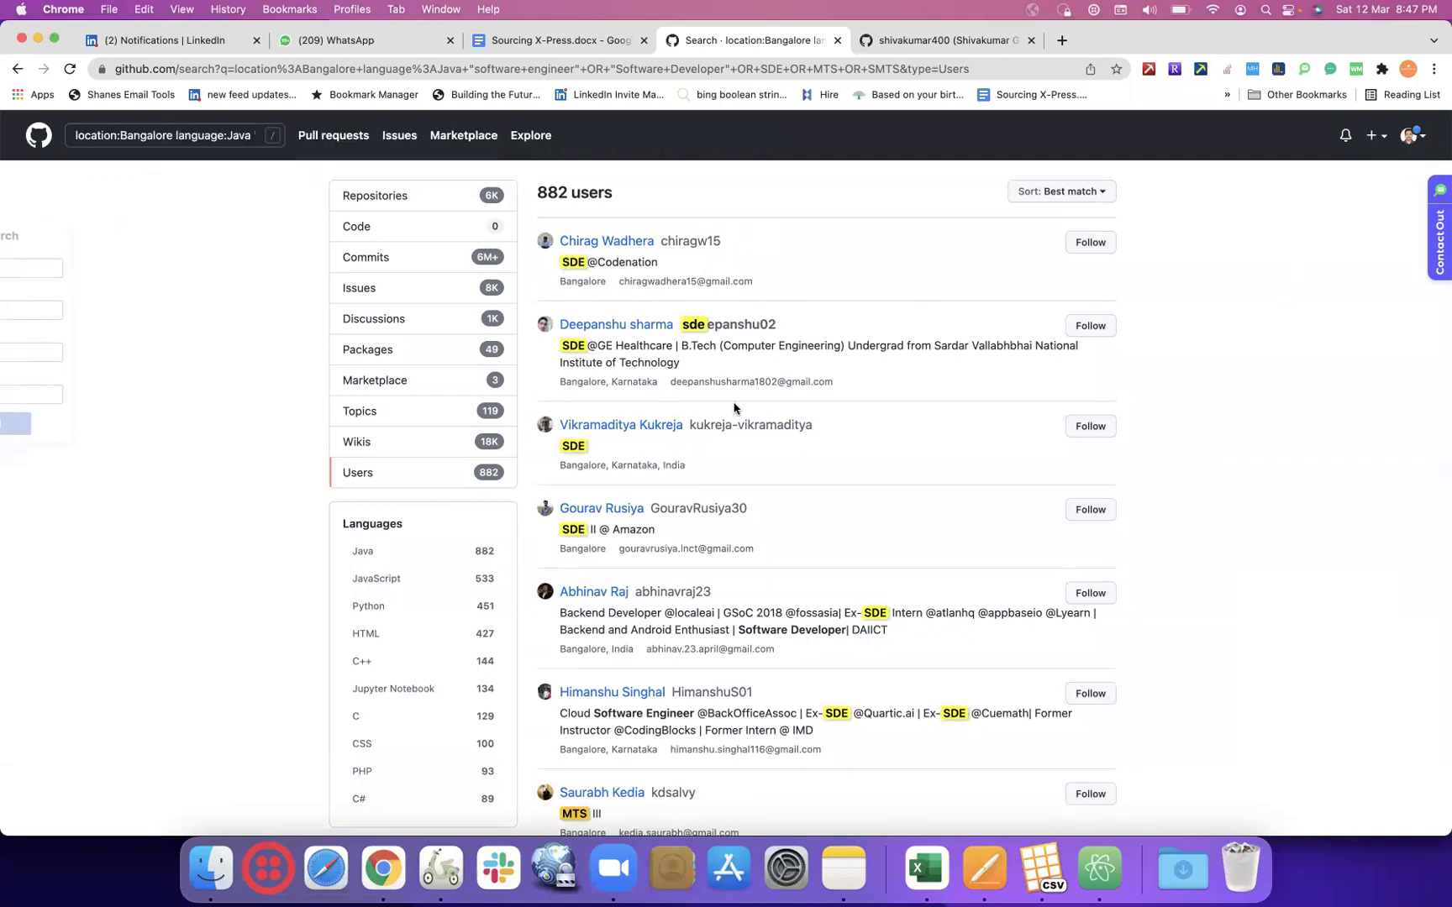
{"action": "scroll", "coordinate": [1261, 384], "scroll_direction": "down", "scroll_amount": 5}
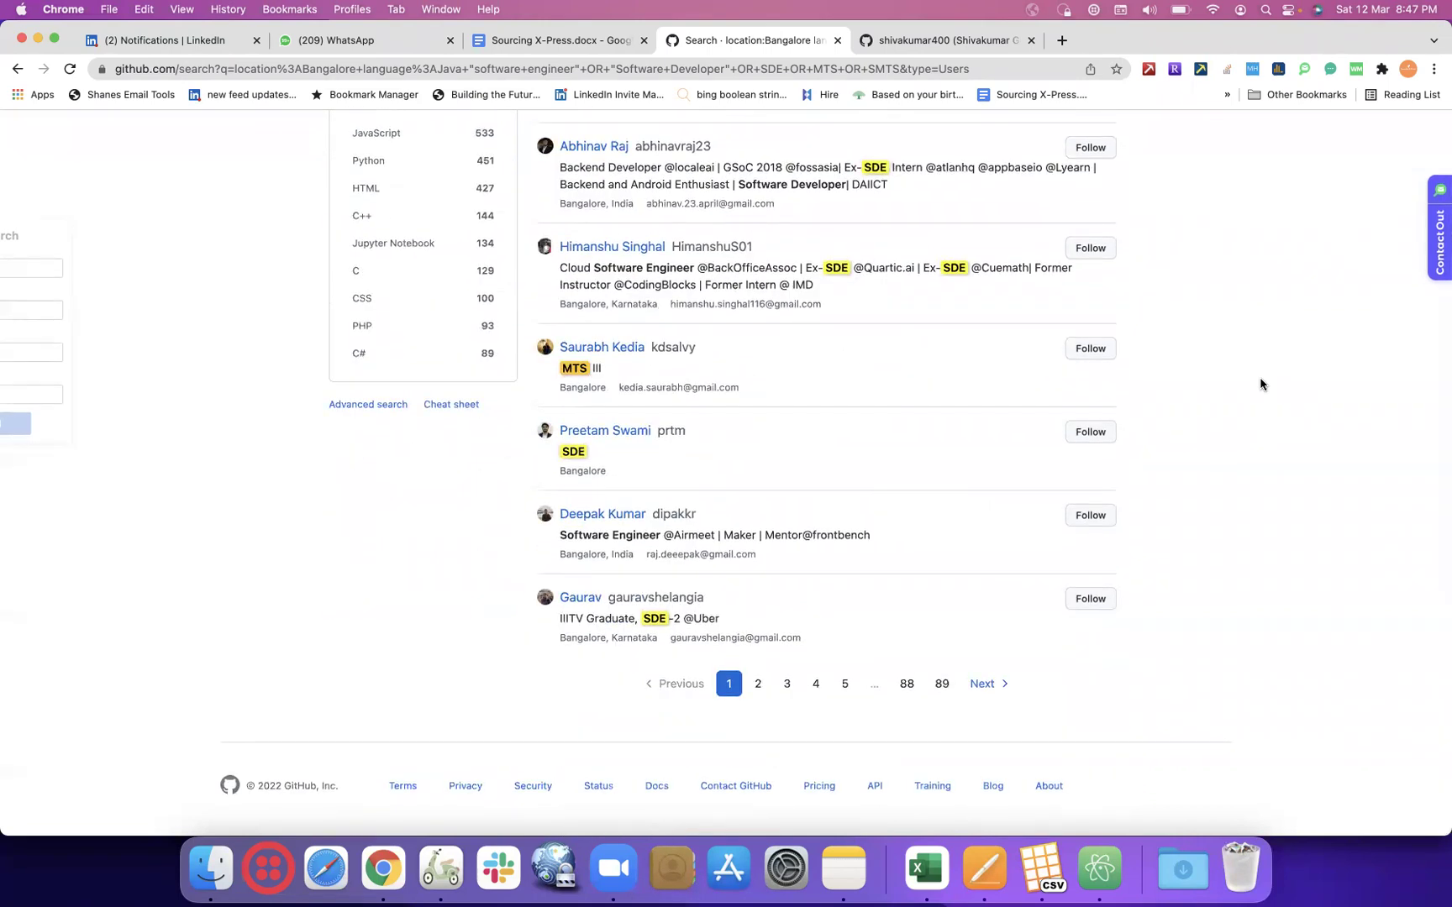
- Examine the users' bios and matched job titles on results pages 4, 6, 8 and 10
{"action": "left_click", "coordinate": [817, 684]}
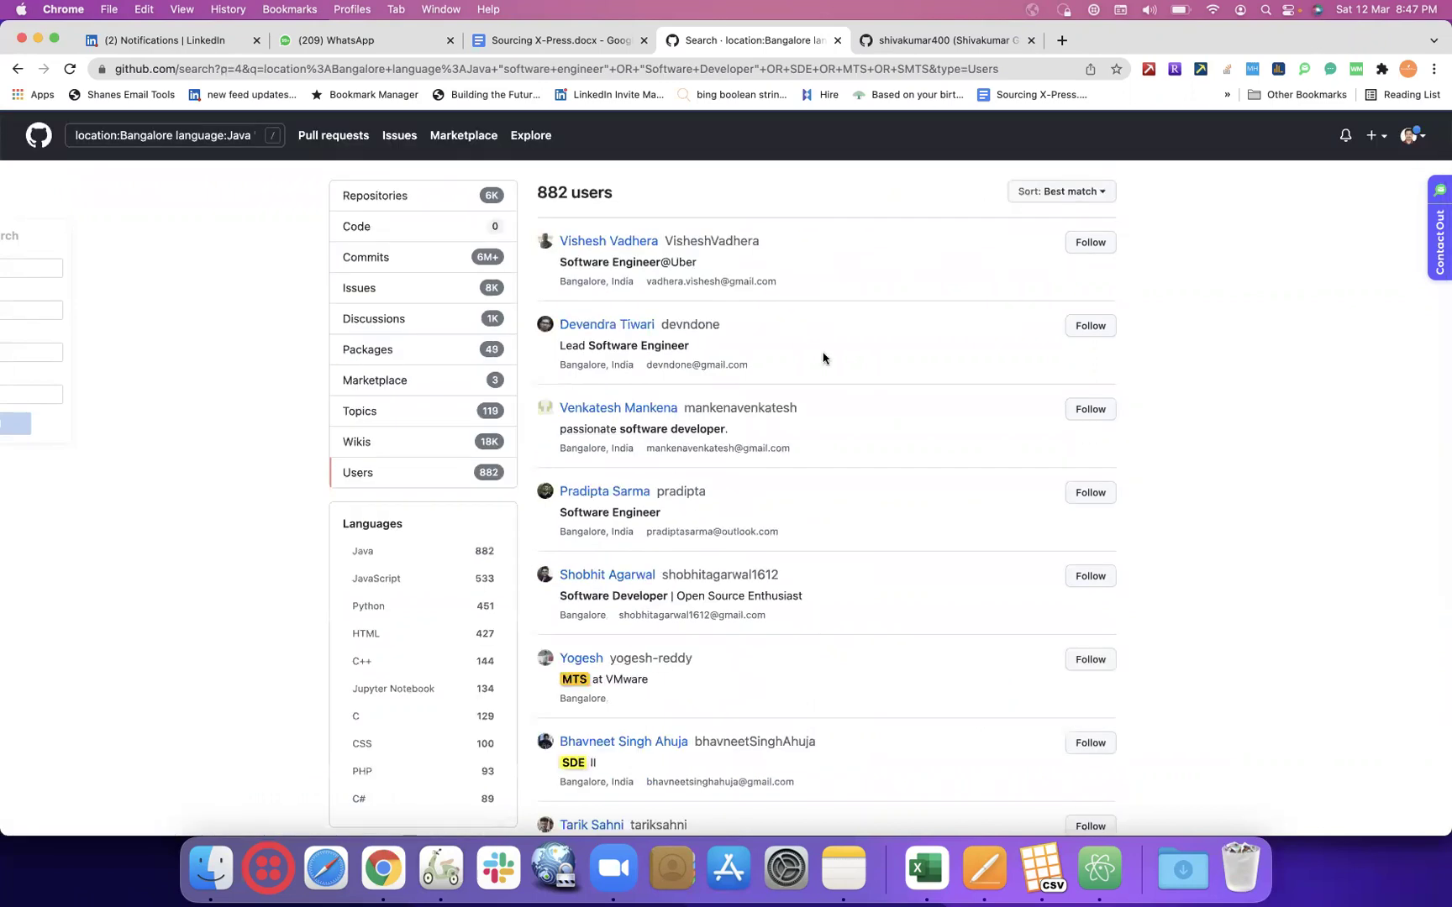
{"action": "scroll", "coordinate": [916, 434], "scroll_direction": "down", "scroll_amount": 5}
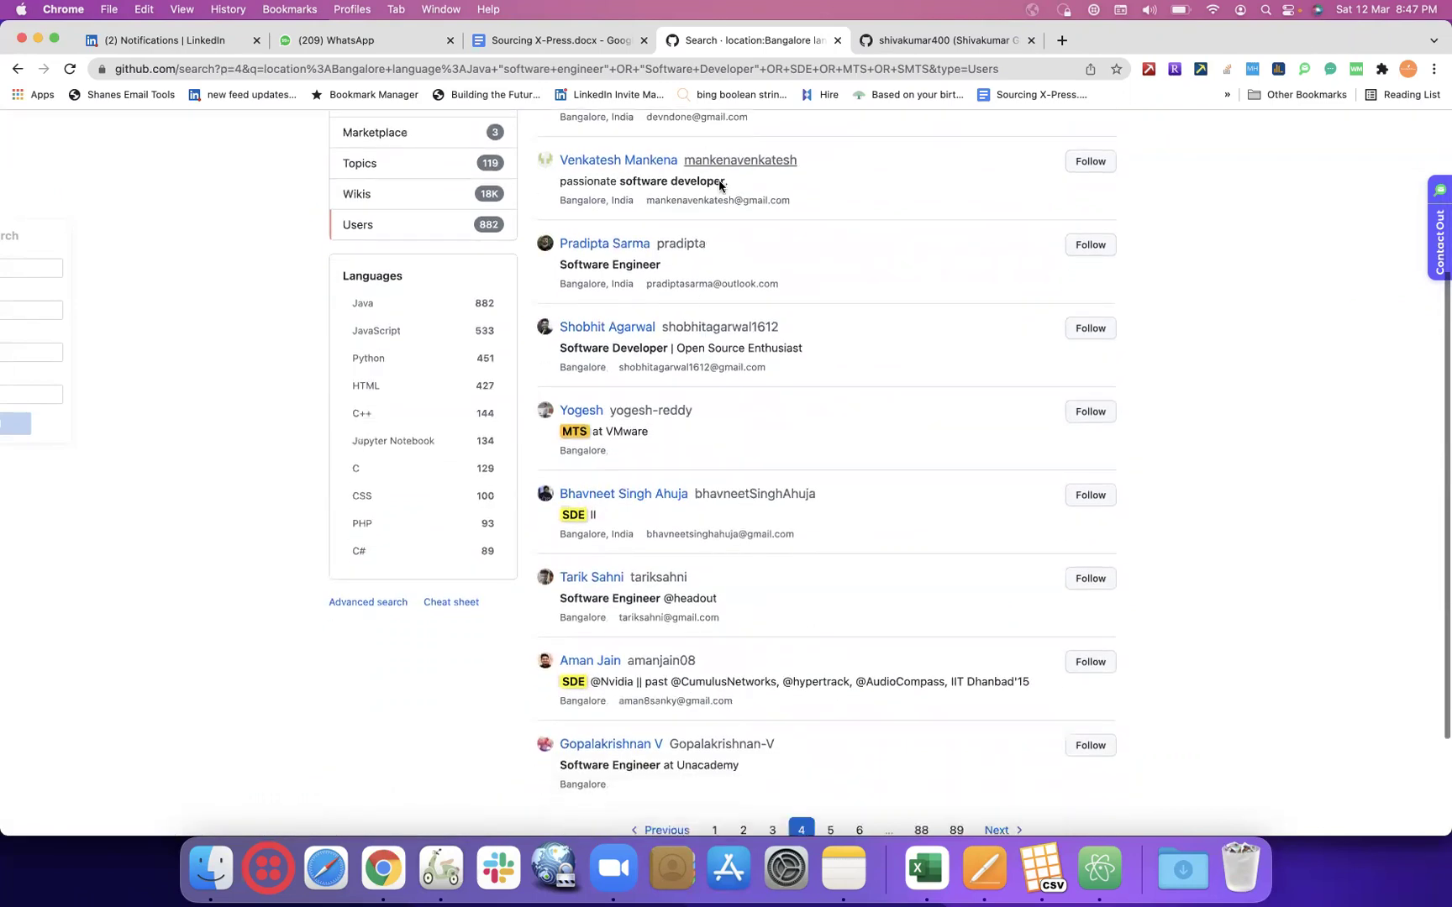
{"action": "scroll", "coordinate": [855, 390], "scroll_direction": "down", "scroll_amount": 3}
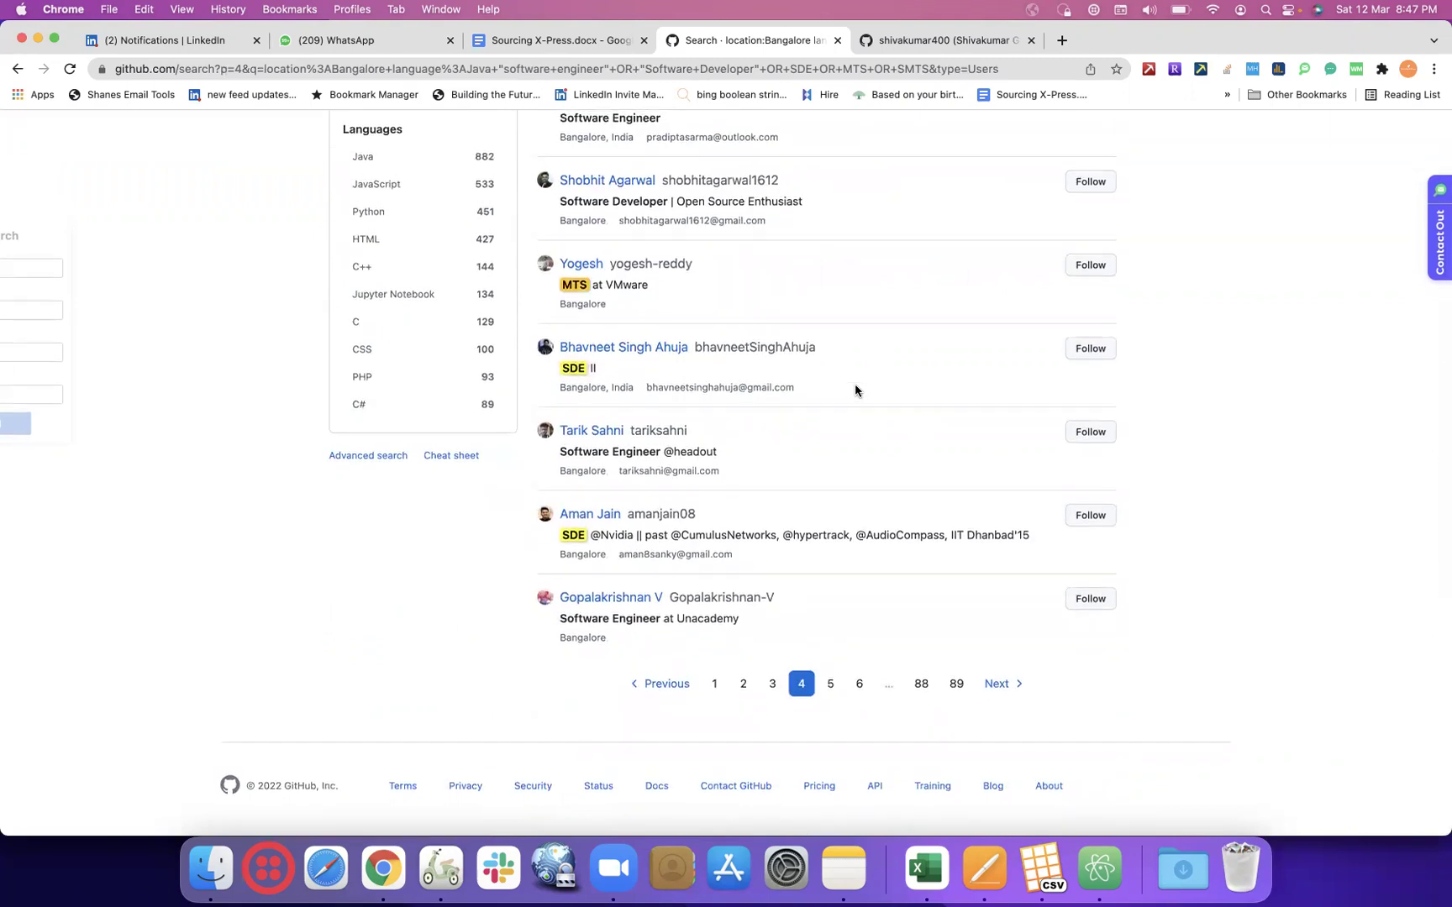
{"action": "left_click", "coordinate": [864, 683]}
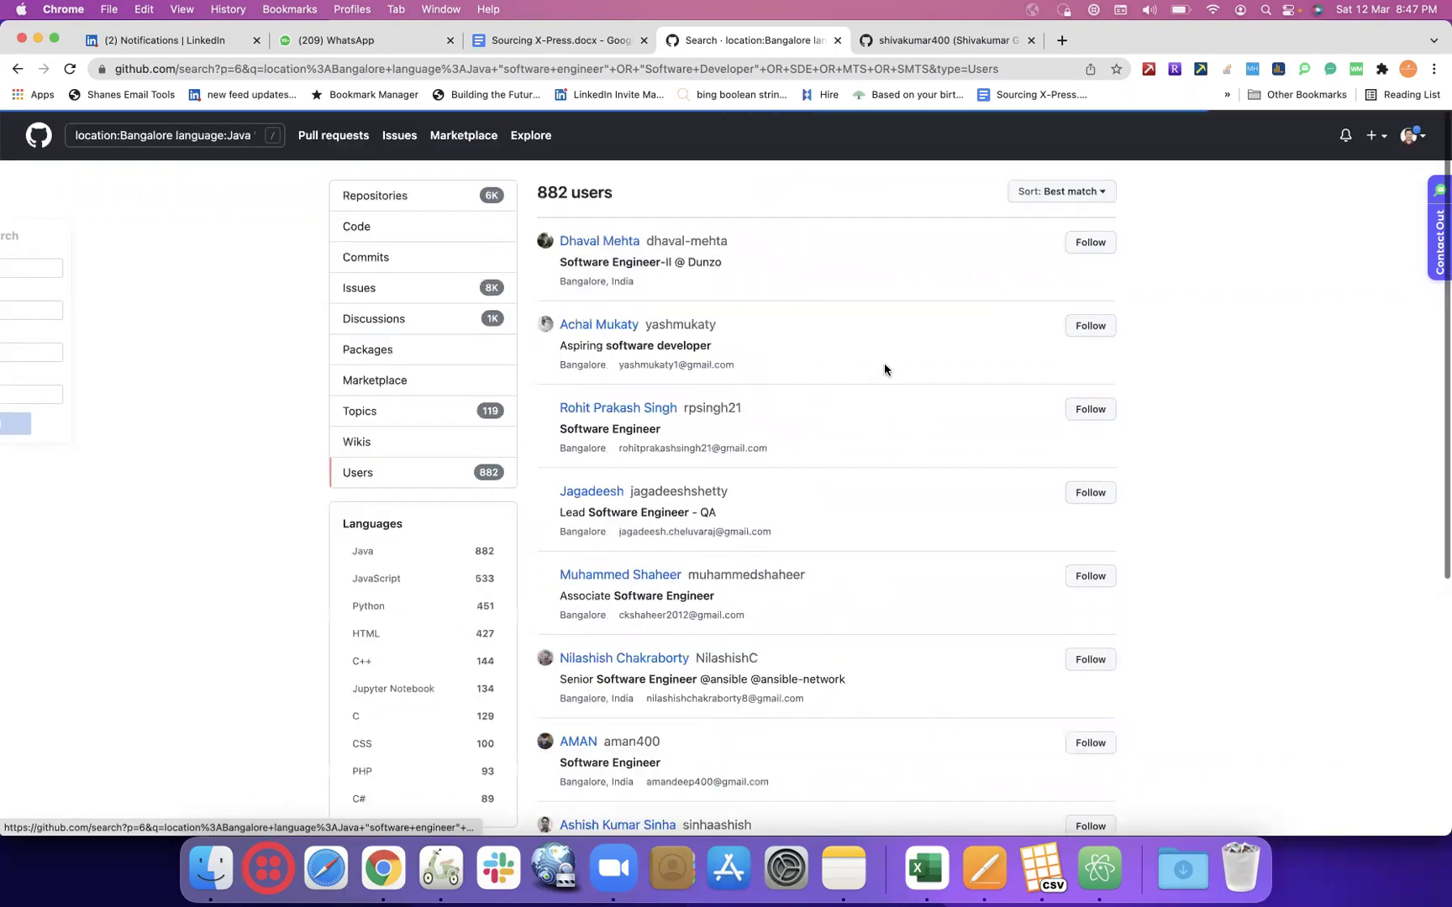
{"action": "scroll", "coordinate": [884, 369], "scroll_direction": "down", "scroll_amount": 8}
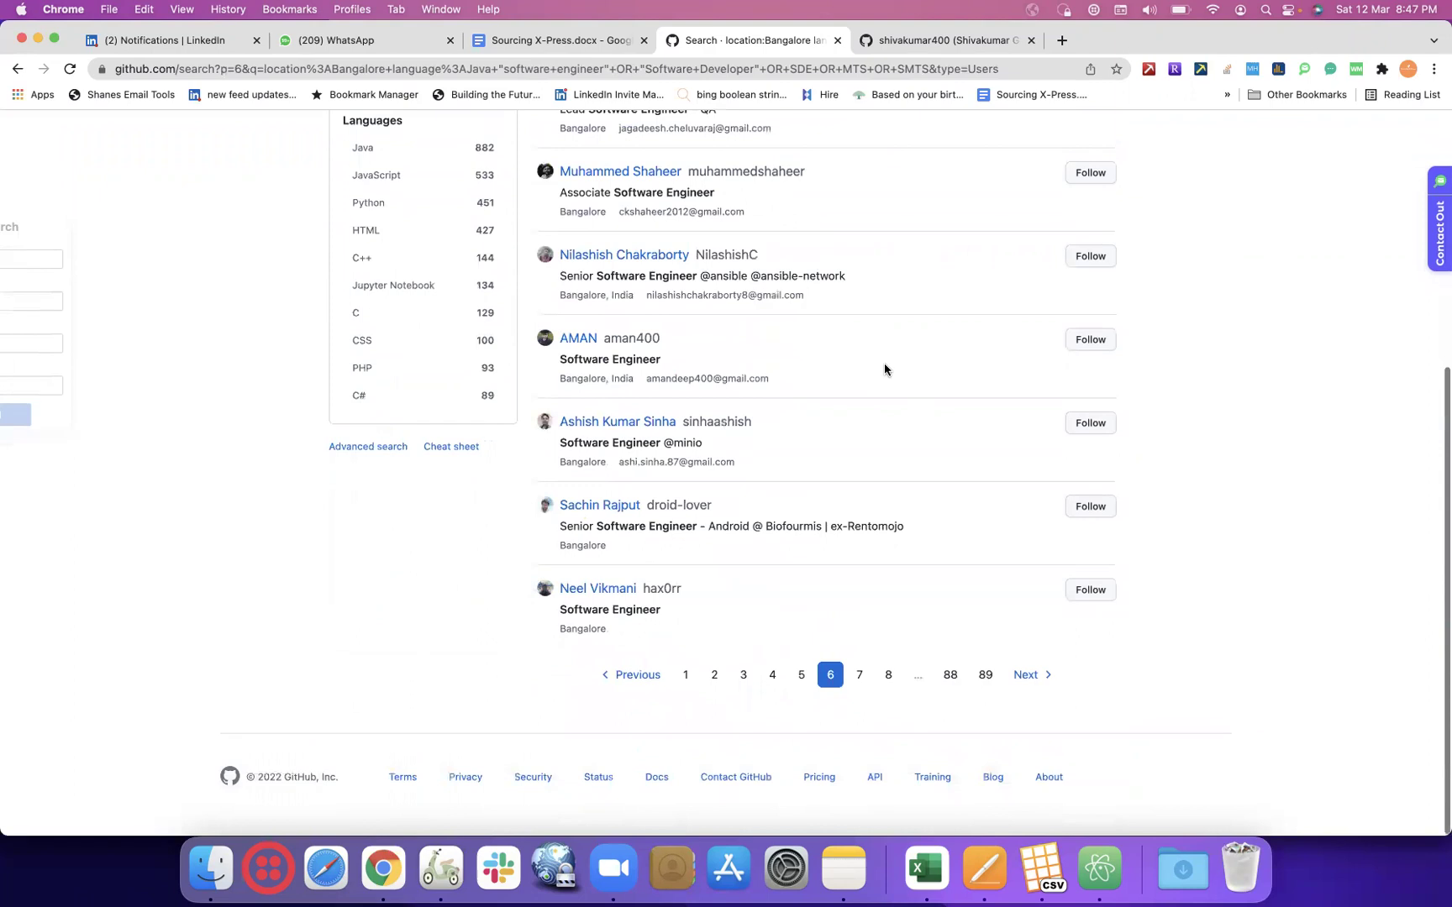
{"action": "left_click", "coordinate": [888, 678]}
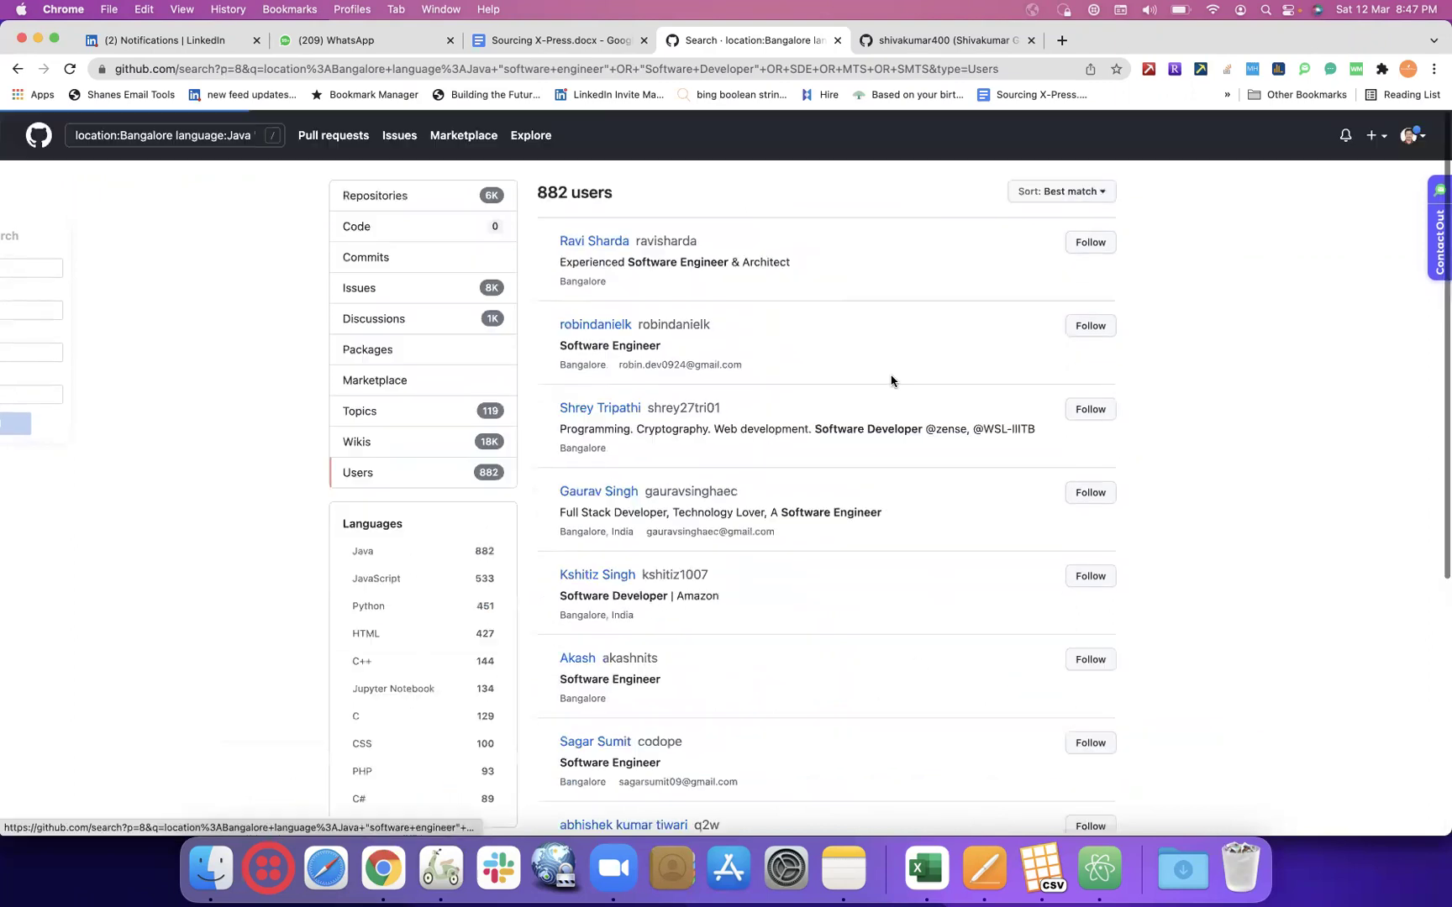
{"action": "scroll", "coordinate": [892, 381], "scroll_direction": "down", "scroll_amount": 5}
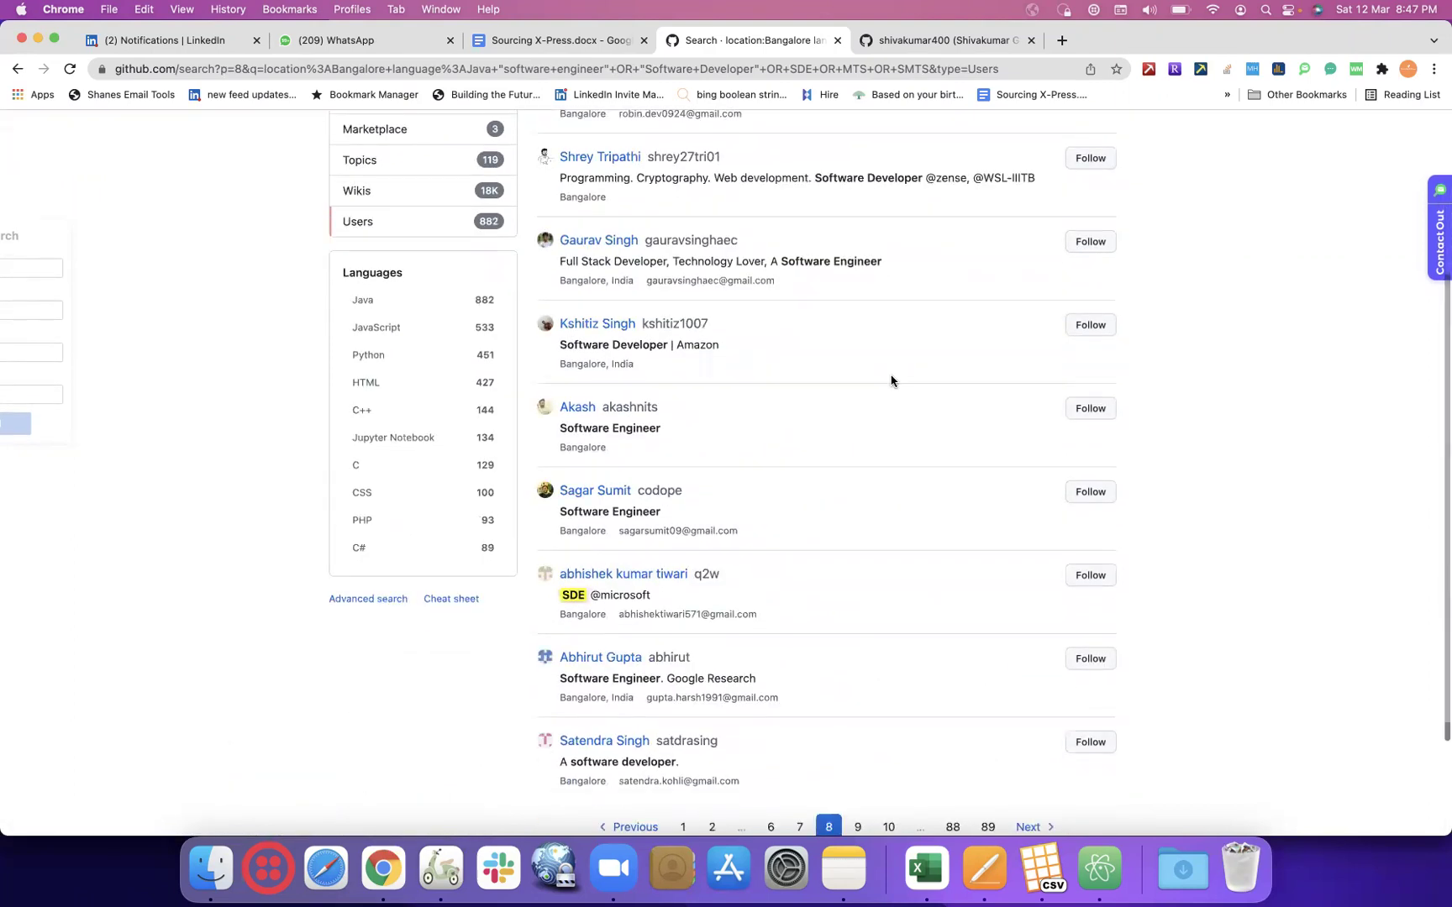
{"action": "scroll", "coordinate": [892, 381], "scroll_direction": "down", "scroll_amount": 3}
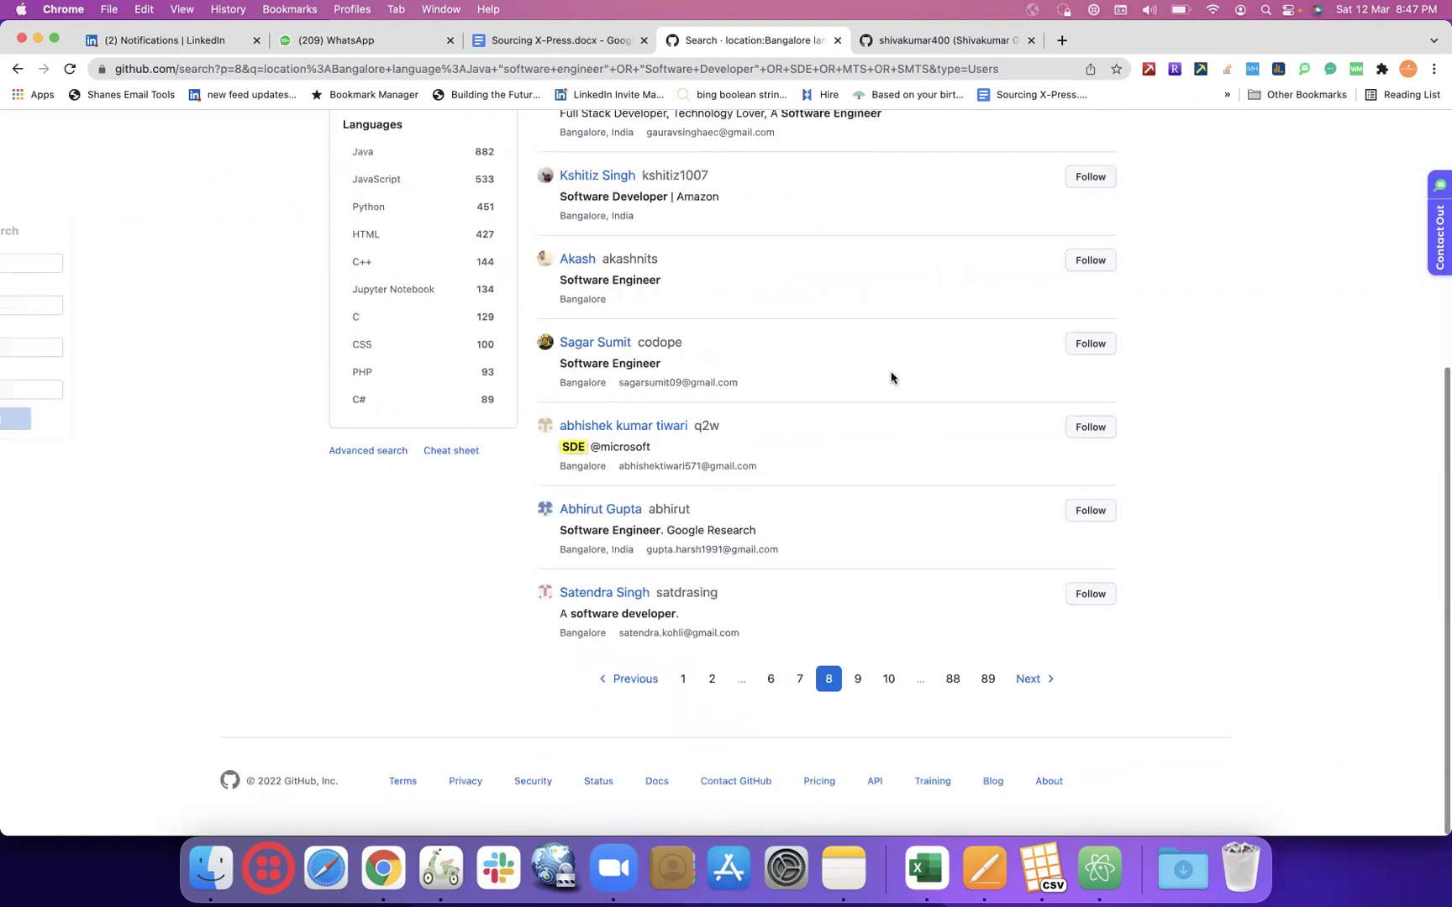
{"action": "left_click", "coordinate": [890, 688]}
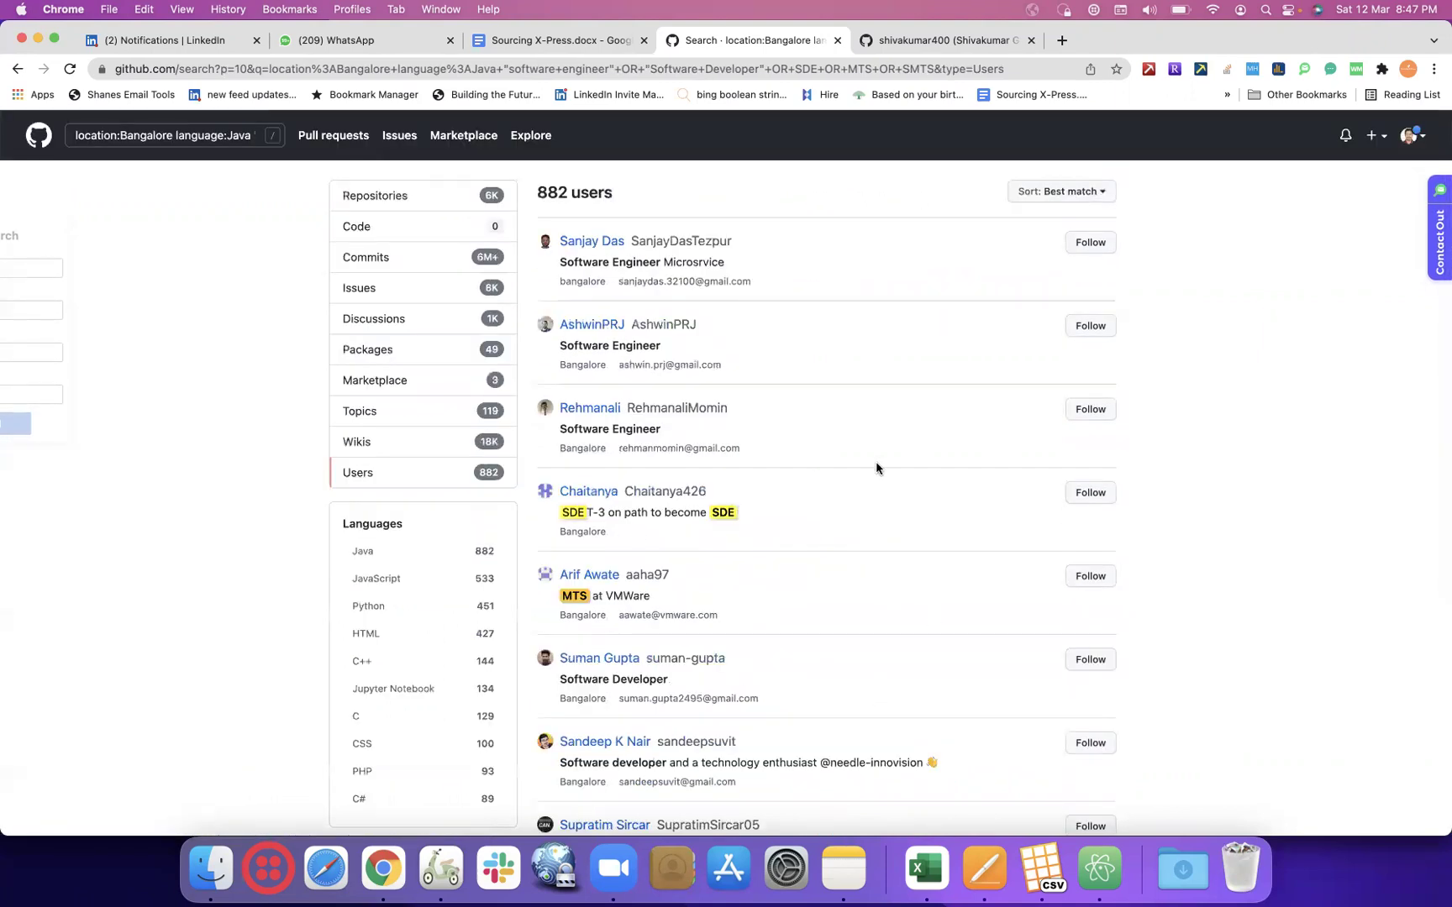
{"action": "scroll", "coordinate": [878, 468], "scroll_direction": "down", "scroll_amount": 5}
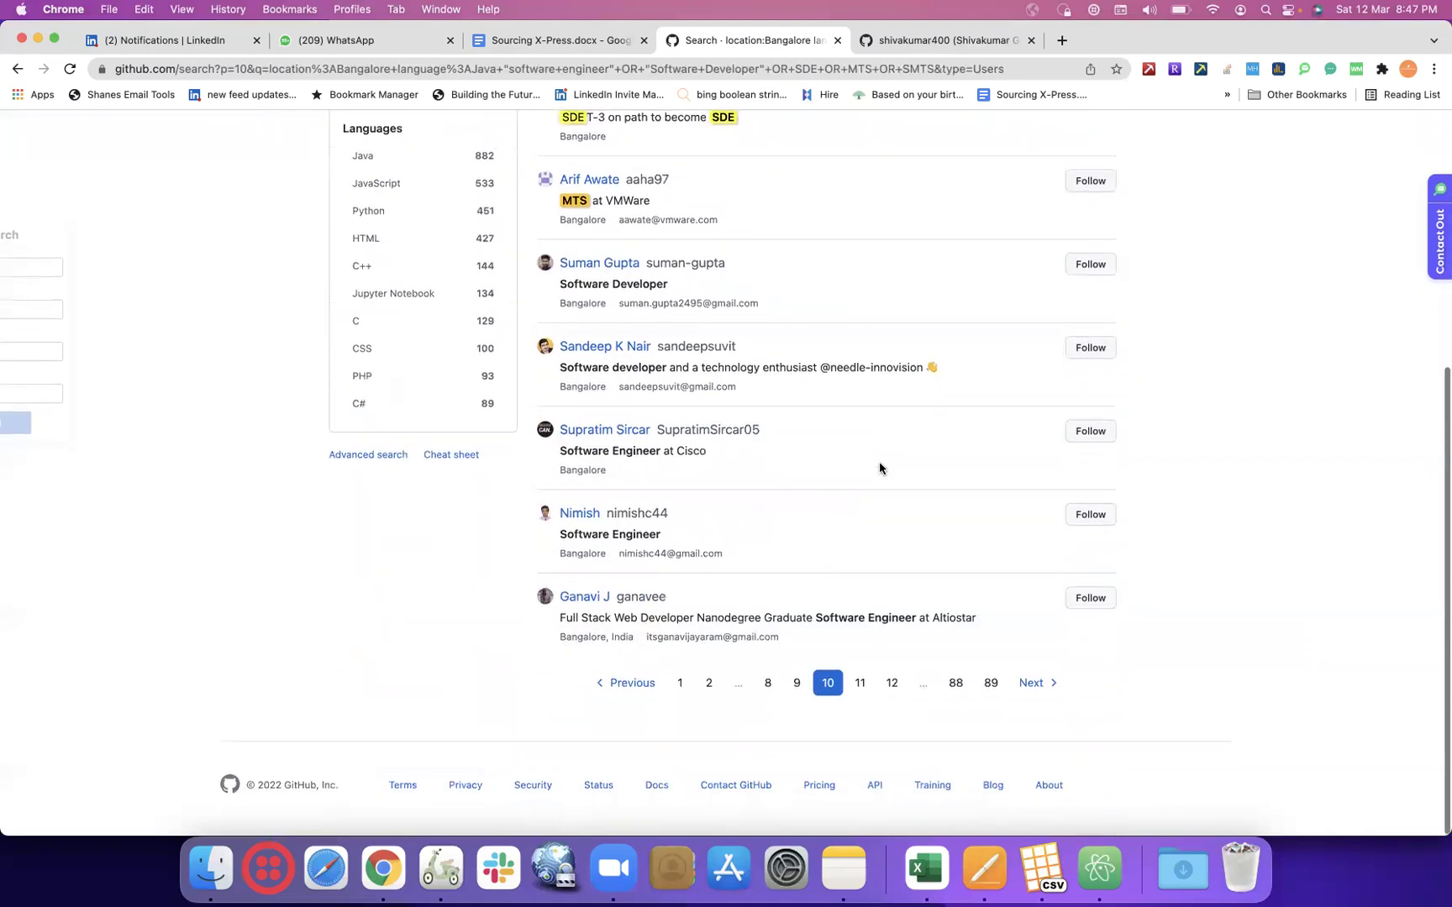
- Continue through results pages 12, 14, 16, 18, 20 and 22, examining the listed users' bios and job titles
{"action": "left_click", "coordinate": [889, 685]}
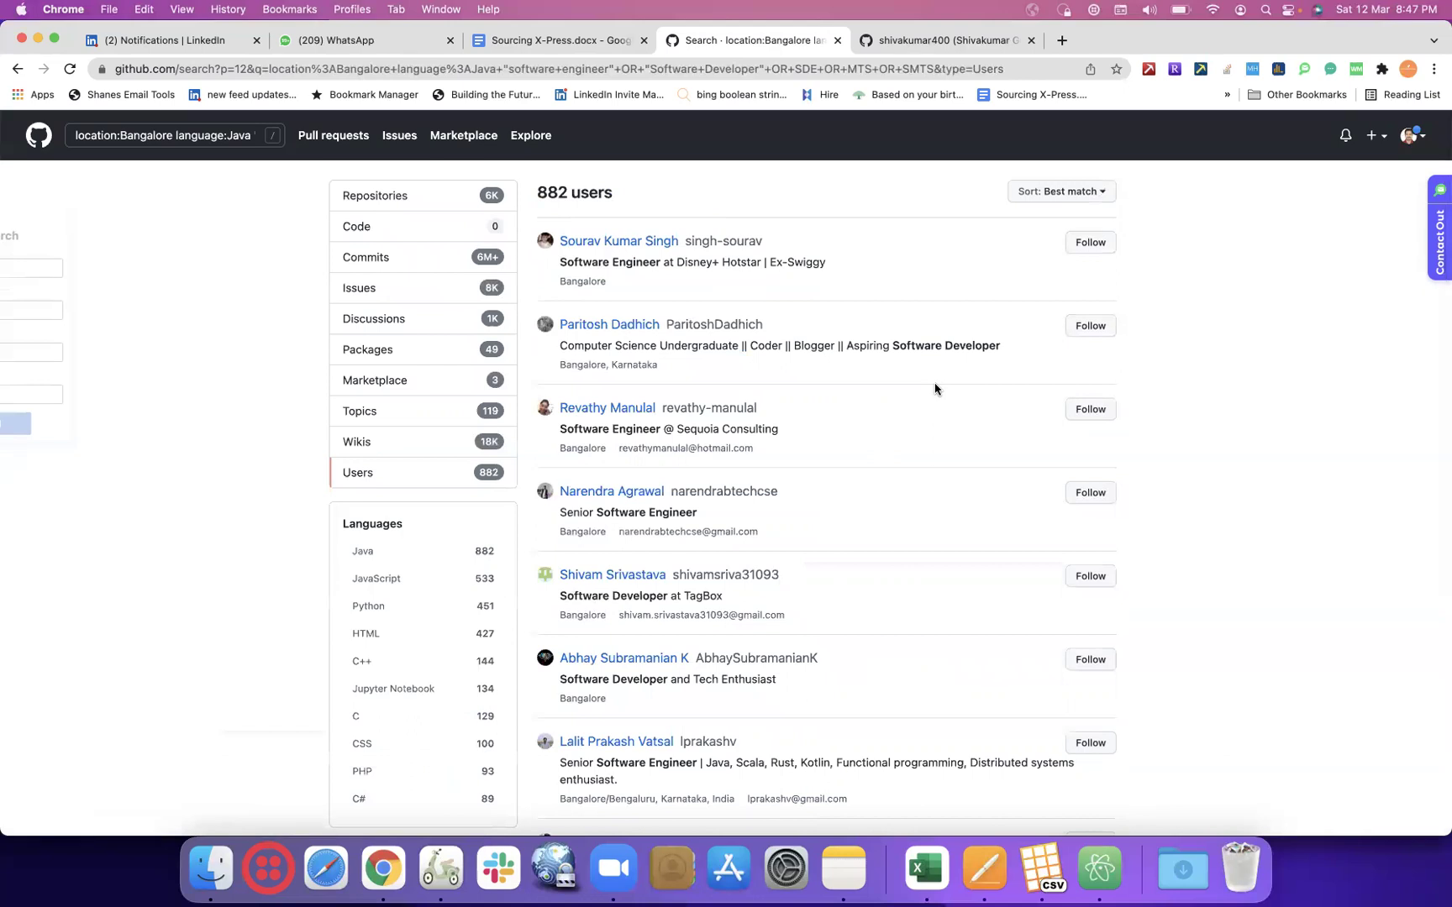
{"action": "scroll", "coordinate": [935, 389], "scroll_direction": "down", "scroll_amount": 5}
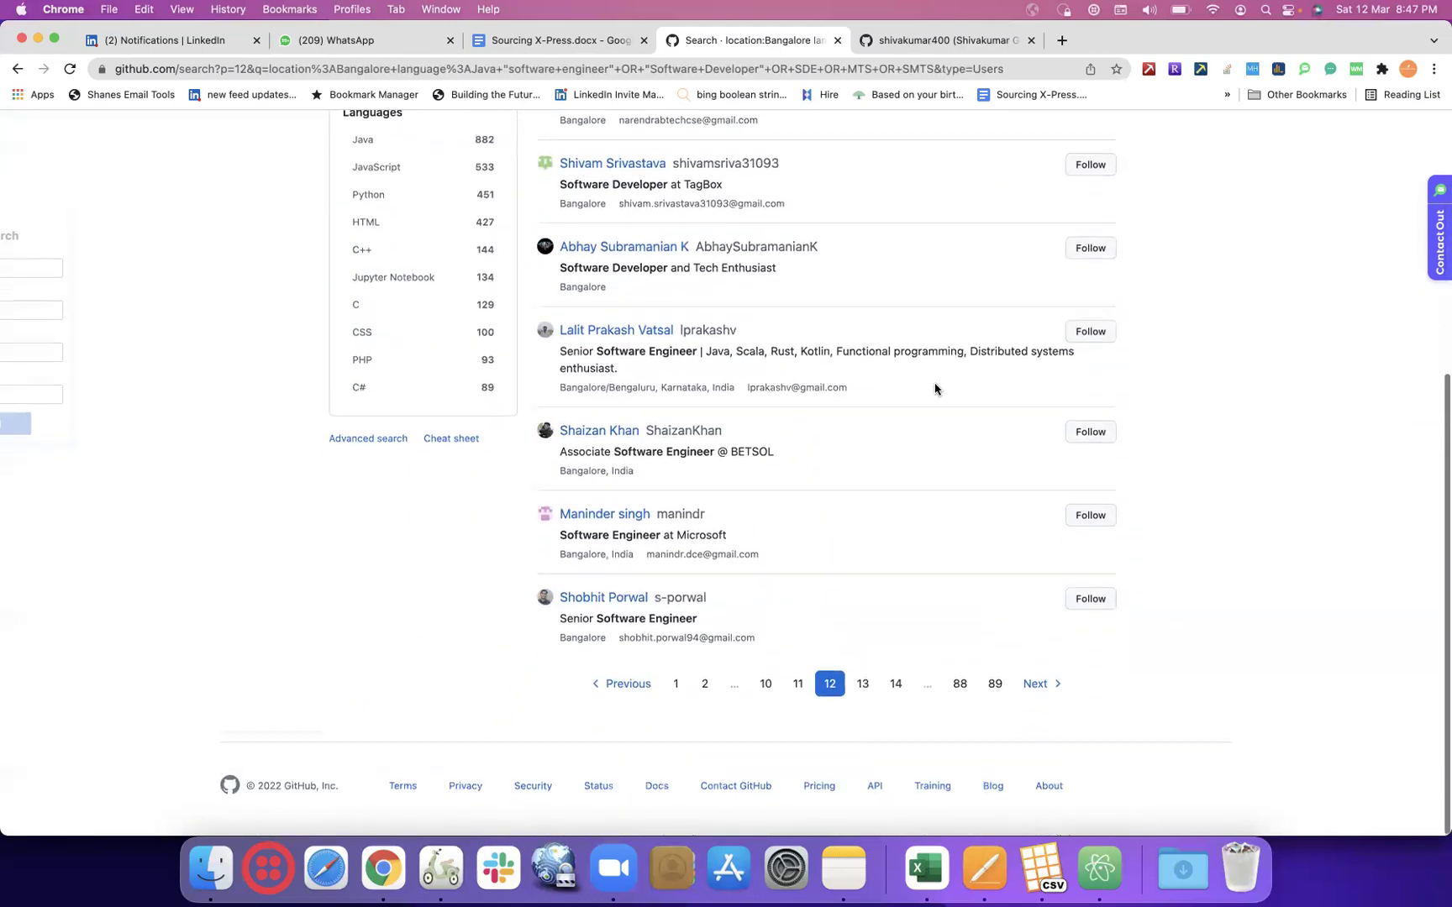
{"action": "left_click", "coordinate": [895, 683]}
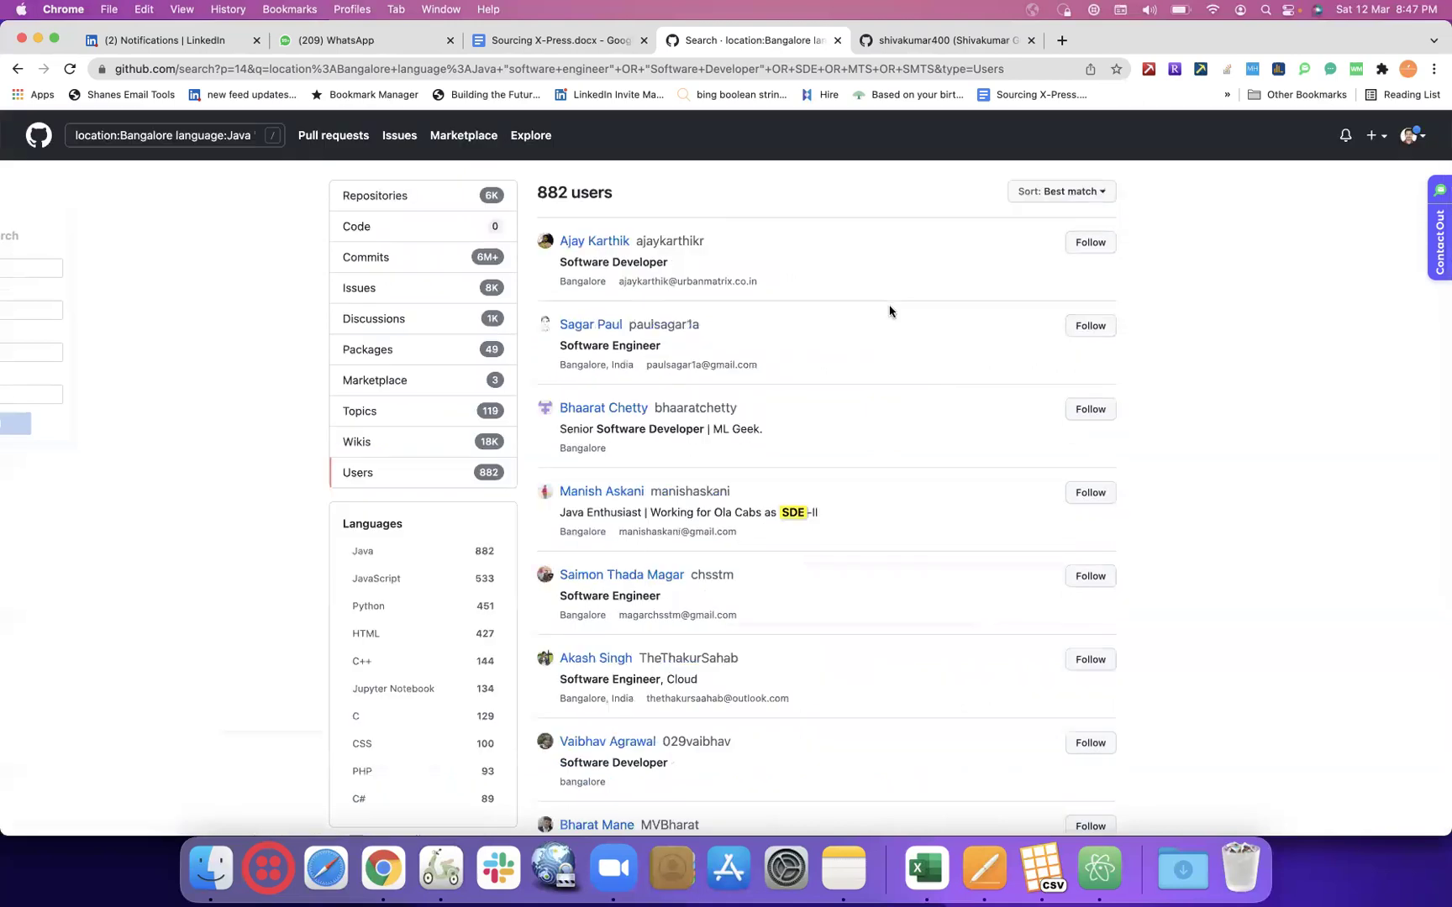
{"action": "scroll", "coordinate": [890, 311], "scroll_direction": "down", "scroll_amount": 5}
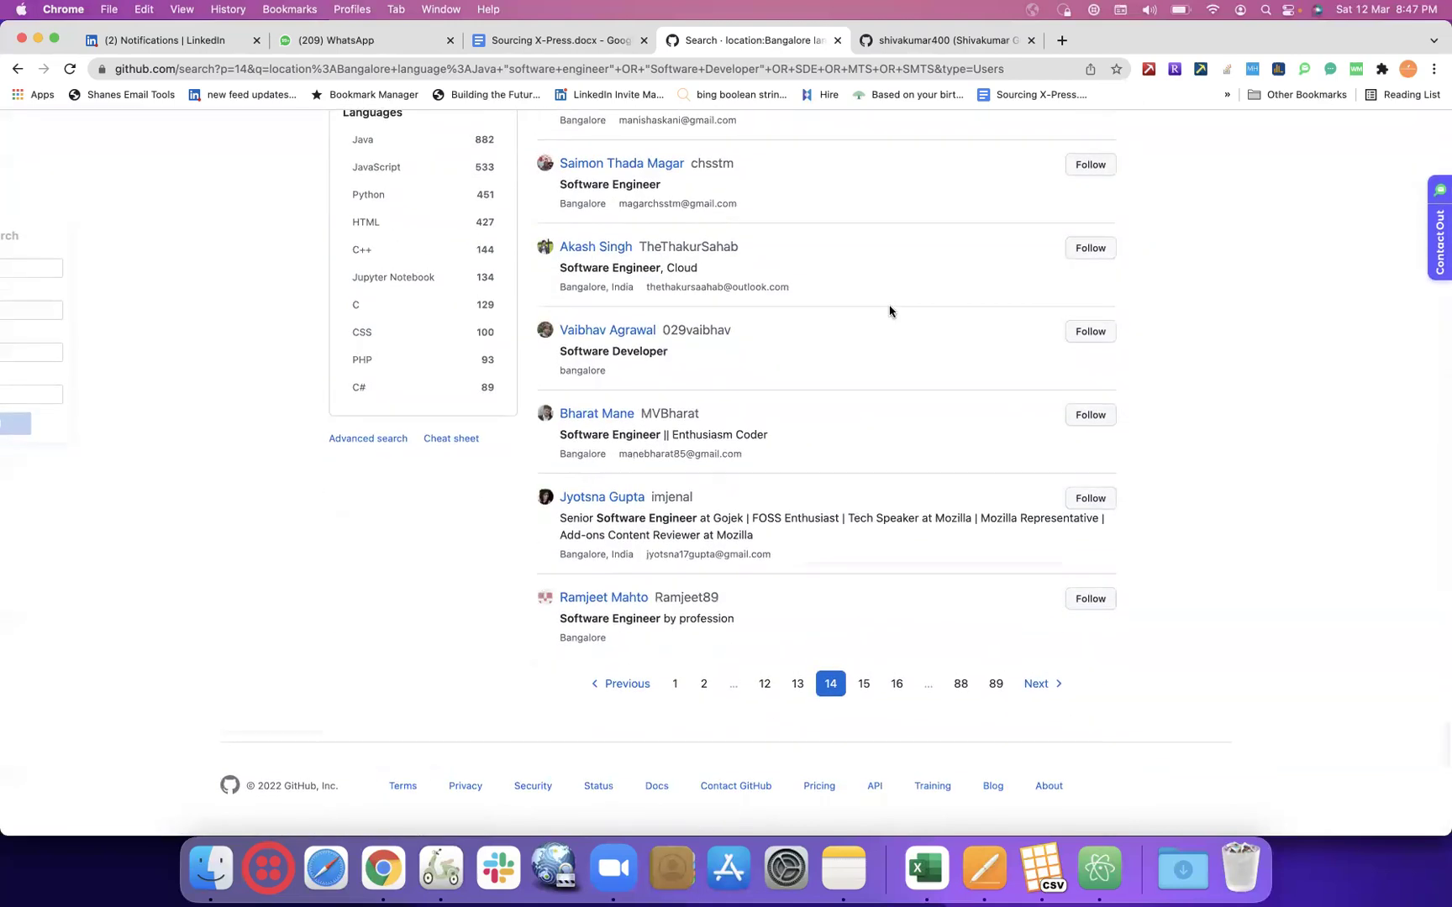
{"action": "left_click", "coordinate": [897, 683]}
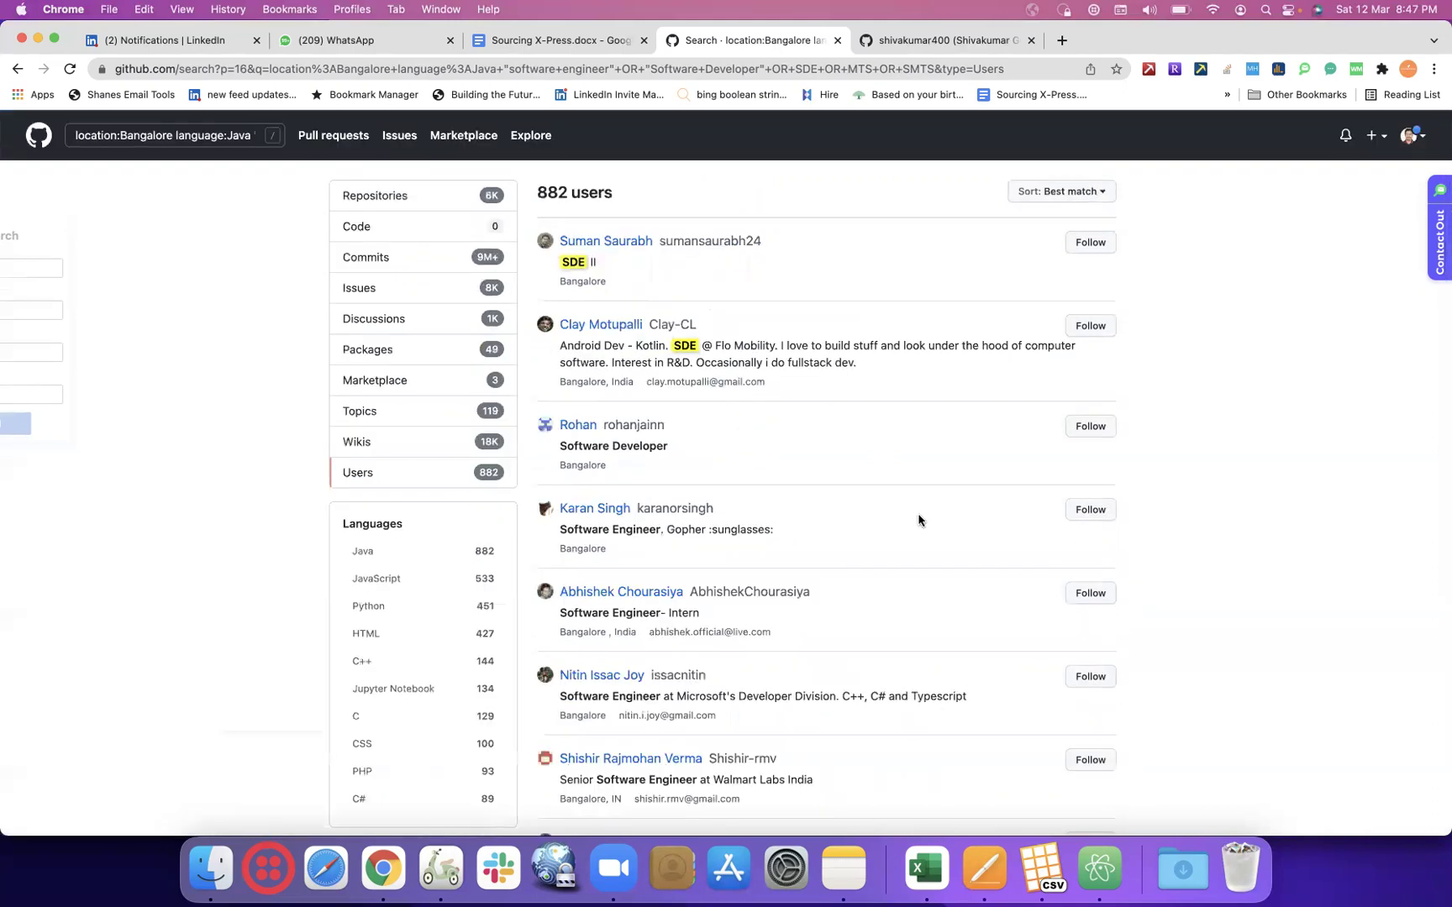
{"action": "scroll", "coordinate": [919, 520], "scroll_direction": "down", "scroll_amount": 5}
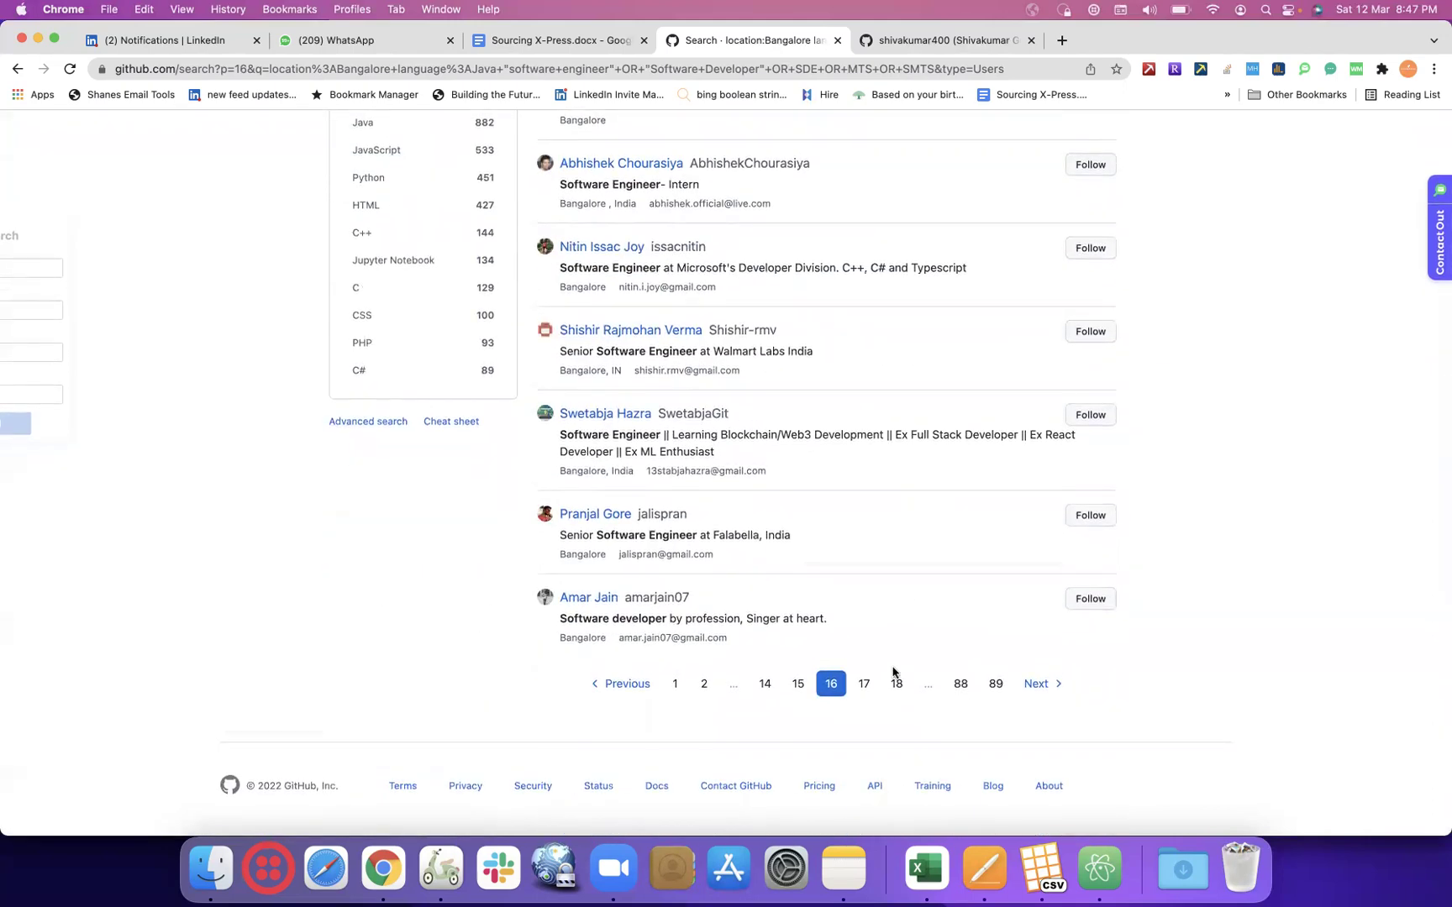
{"action": "left_click", "coordinate": [896, 684]}
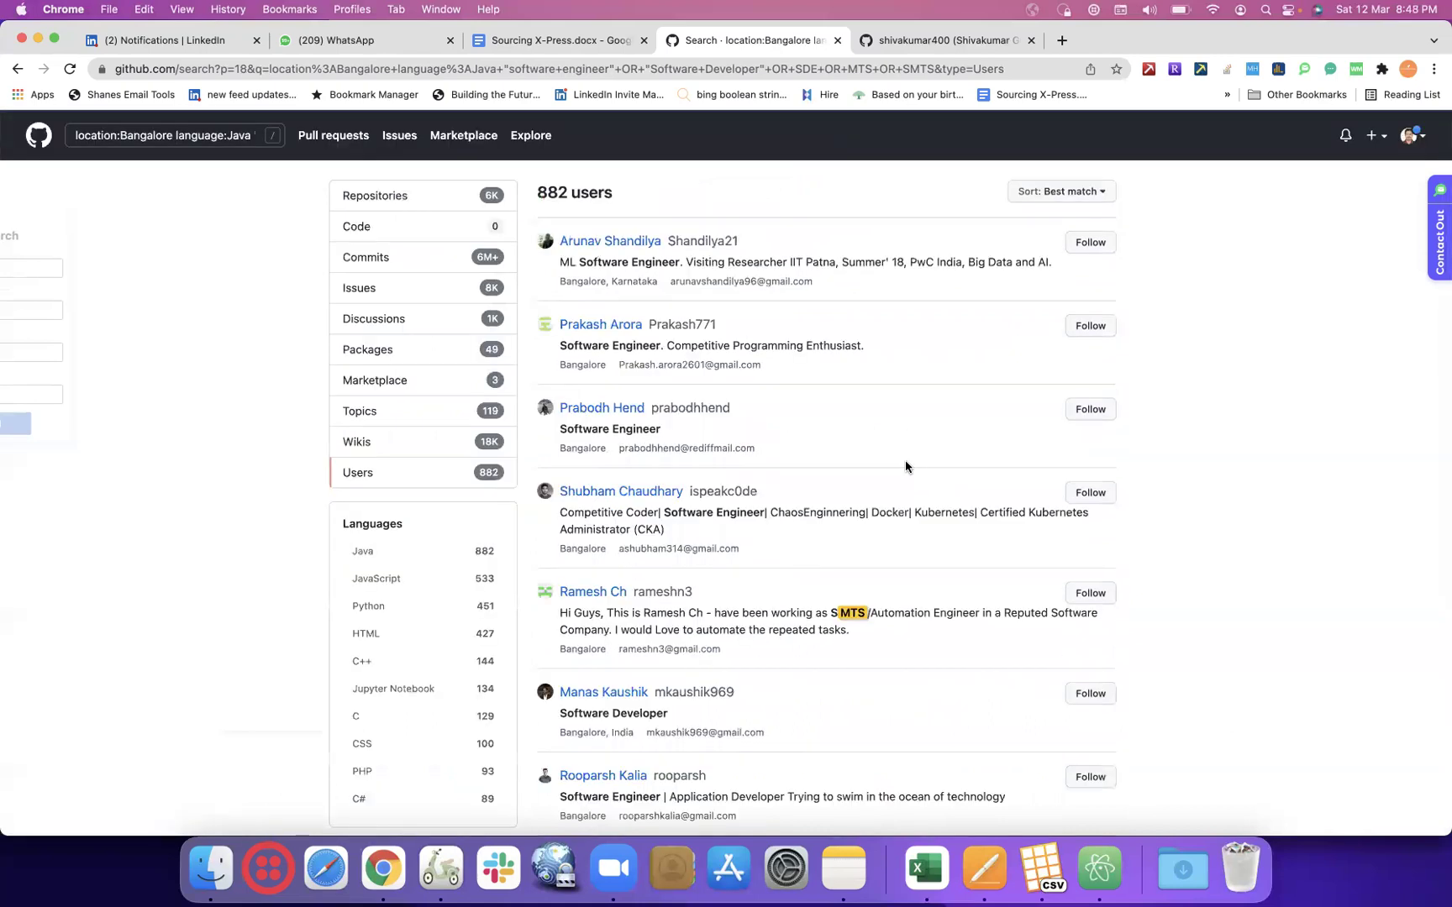
{"action": "scroll", "coordinate": [905, 467], "scroll_direction": "down", "scroll_amount": 5}
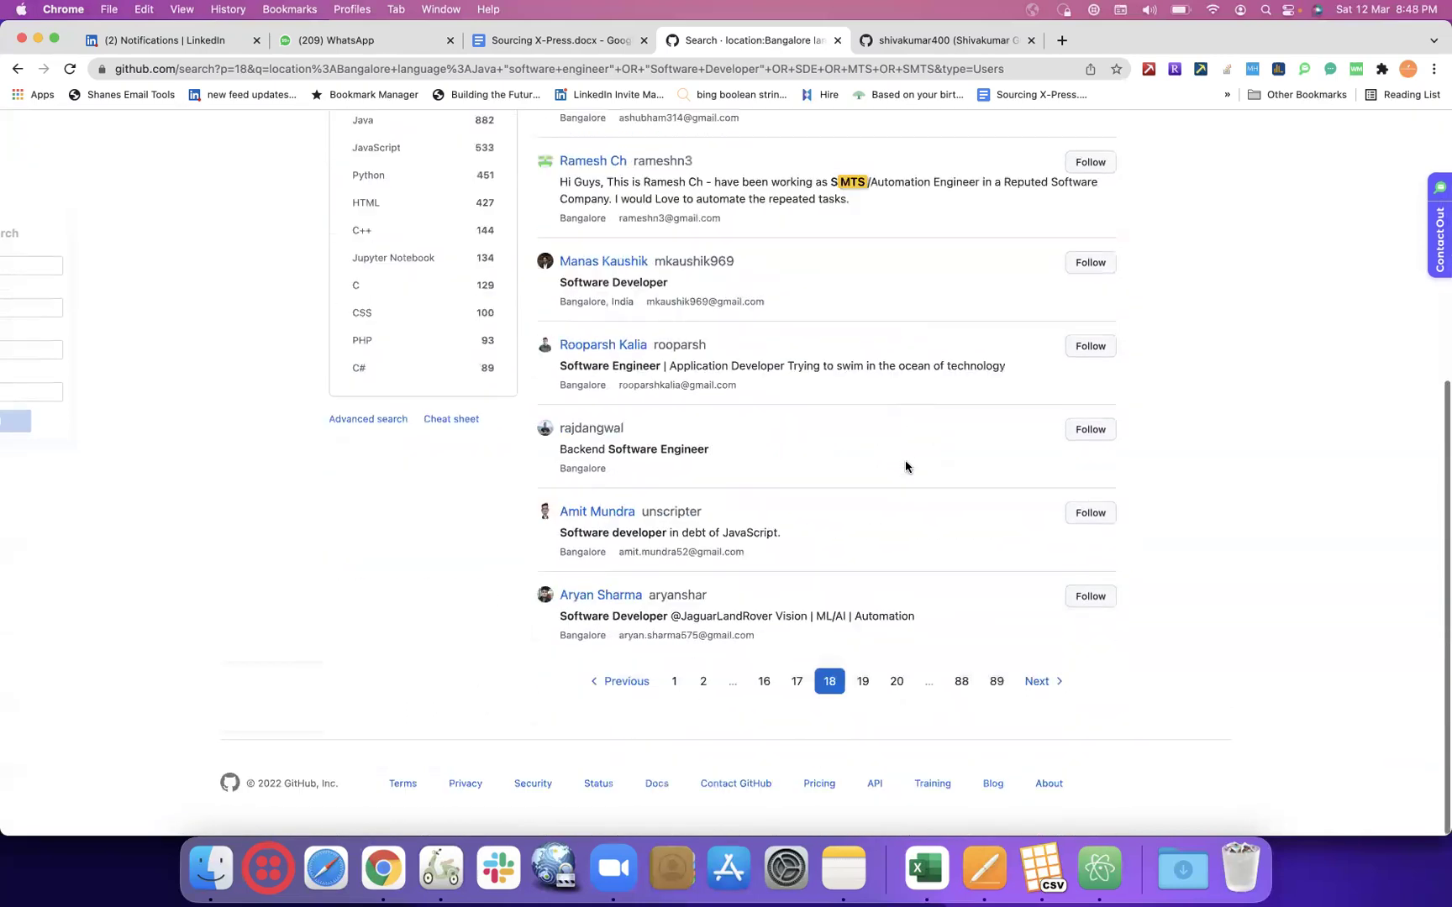
{"action": "left_click", "coordinate": [897, 682]}
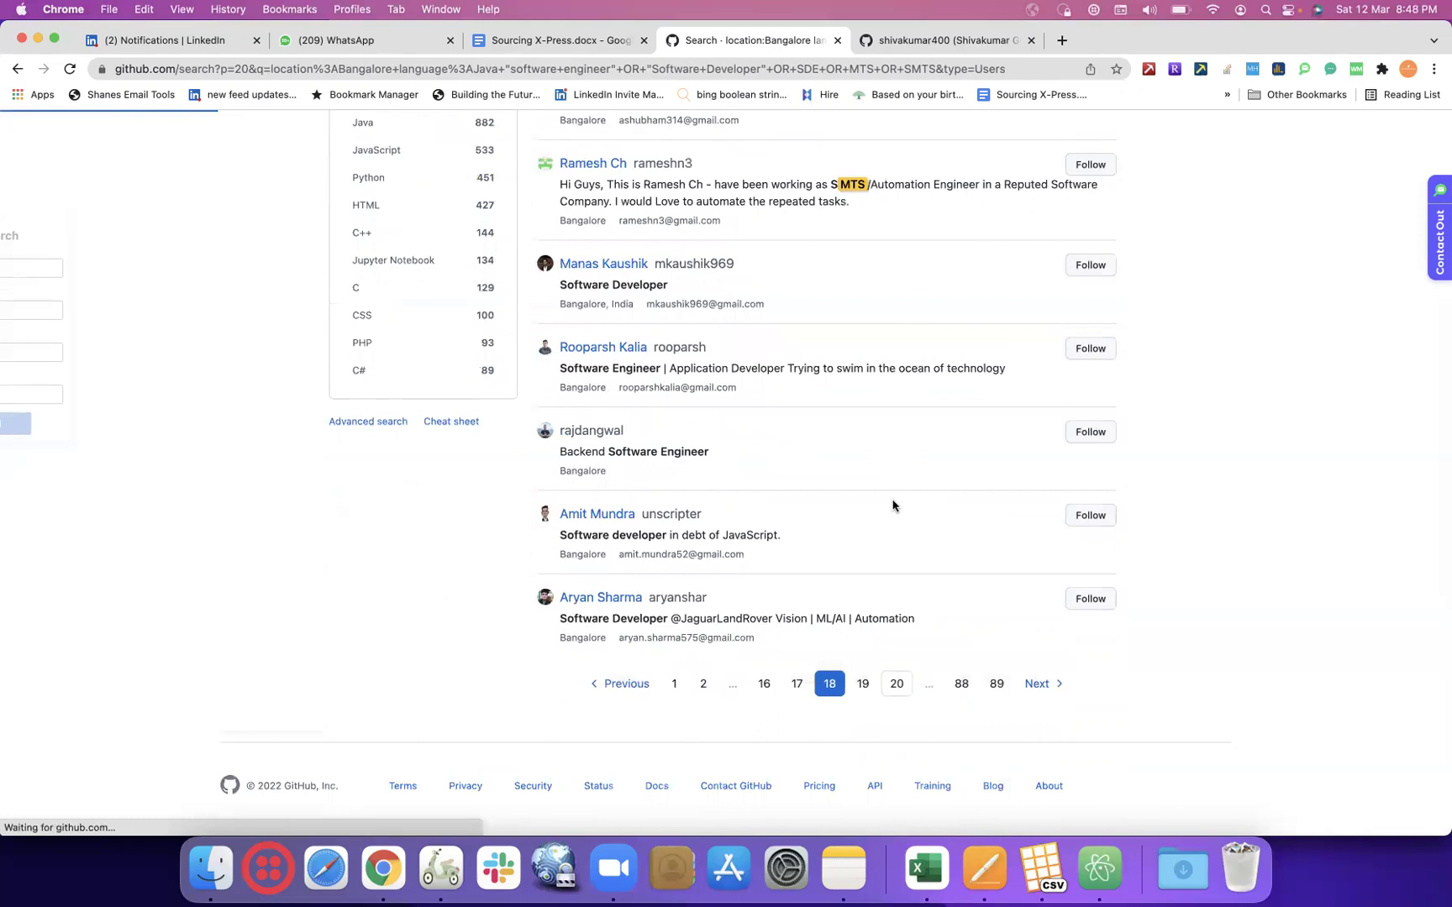
{"action": "scroll", "coordinate": [893, 505], "scroll_direction": "down", "scroll_amount": 5}
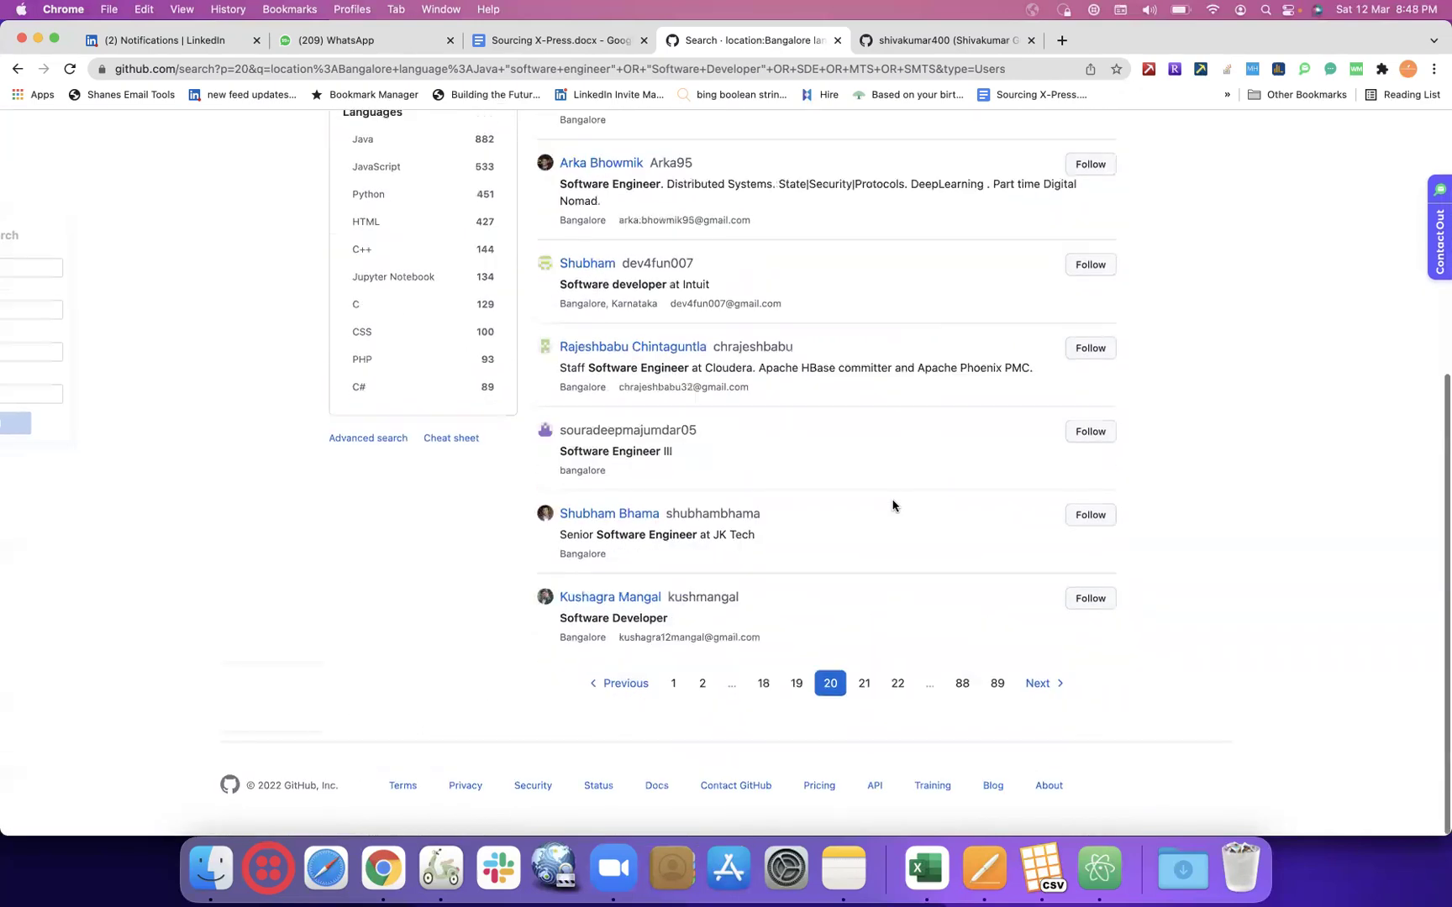
{"action": "left_click", "coordinate": [898, 682]}
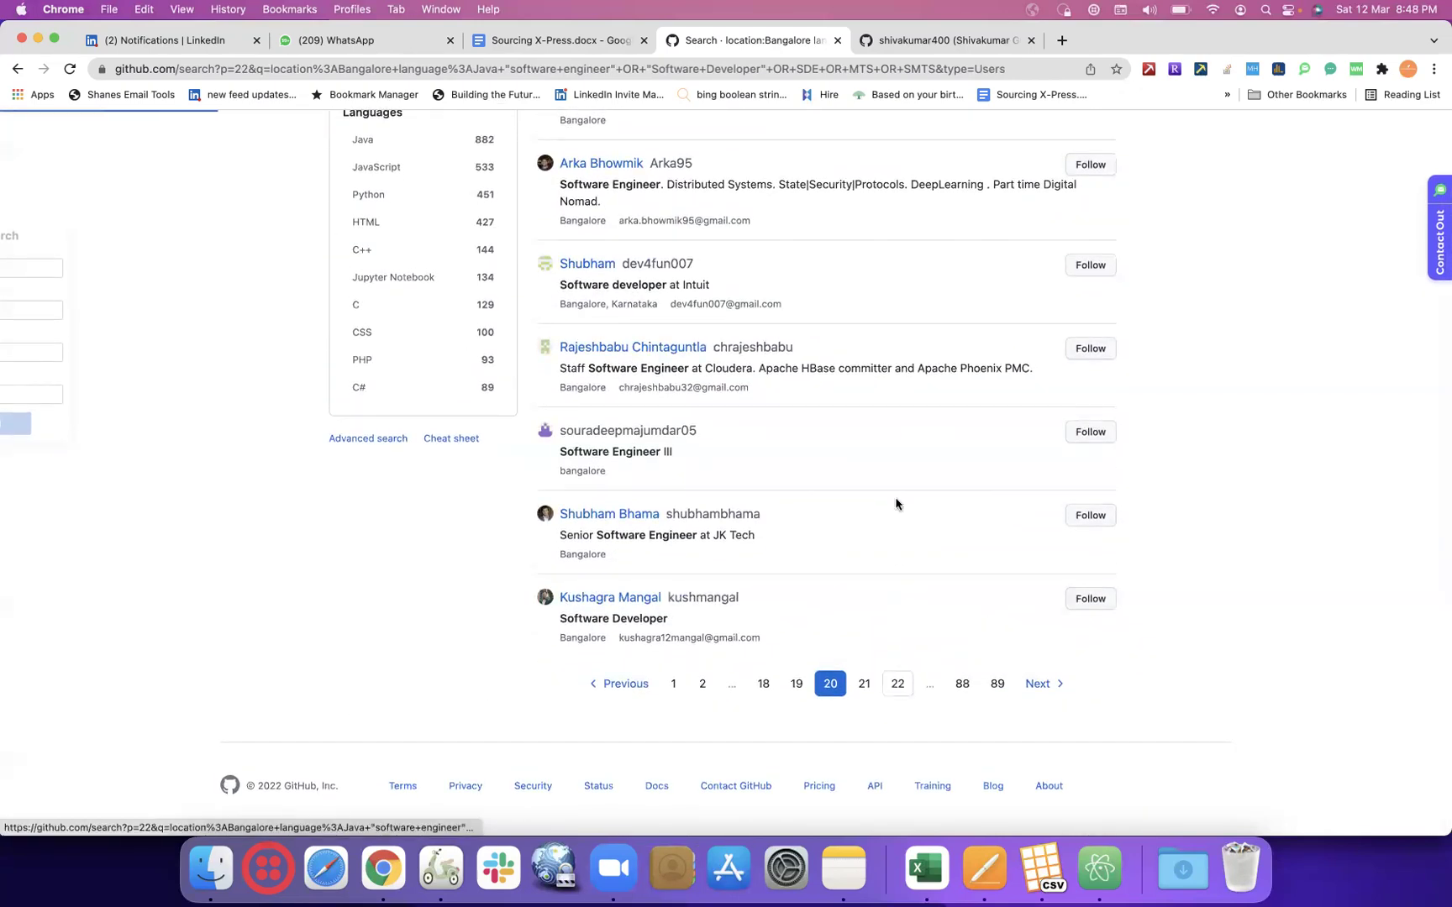
{"action": "scroll", "coordinate": [896, 503], "scroll_direction": "down", "scroll_amount": 5}
{"action": "scroll", "coordinate": [895, 504], "scroll_direction": "down", "scroll_amount": 2}
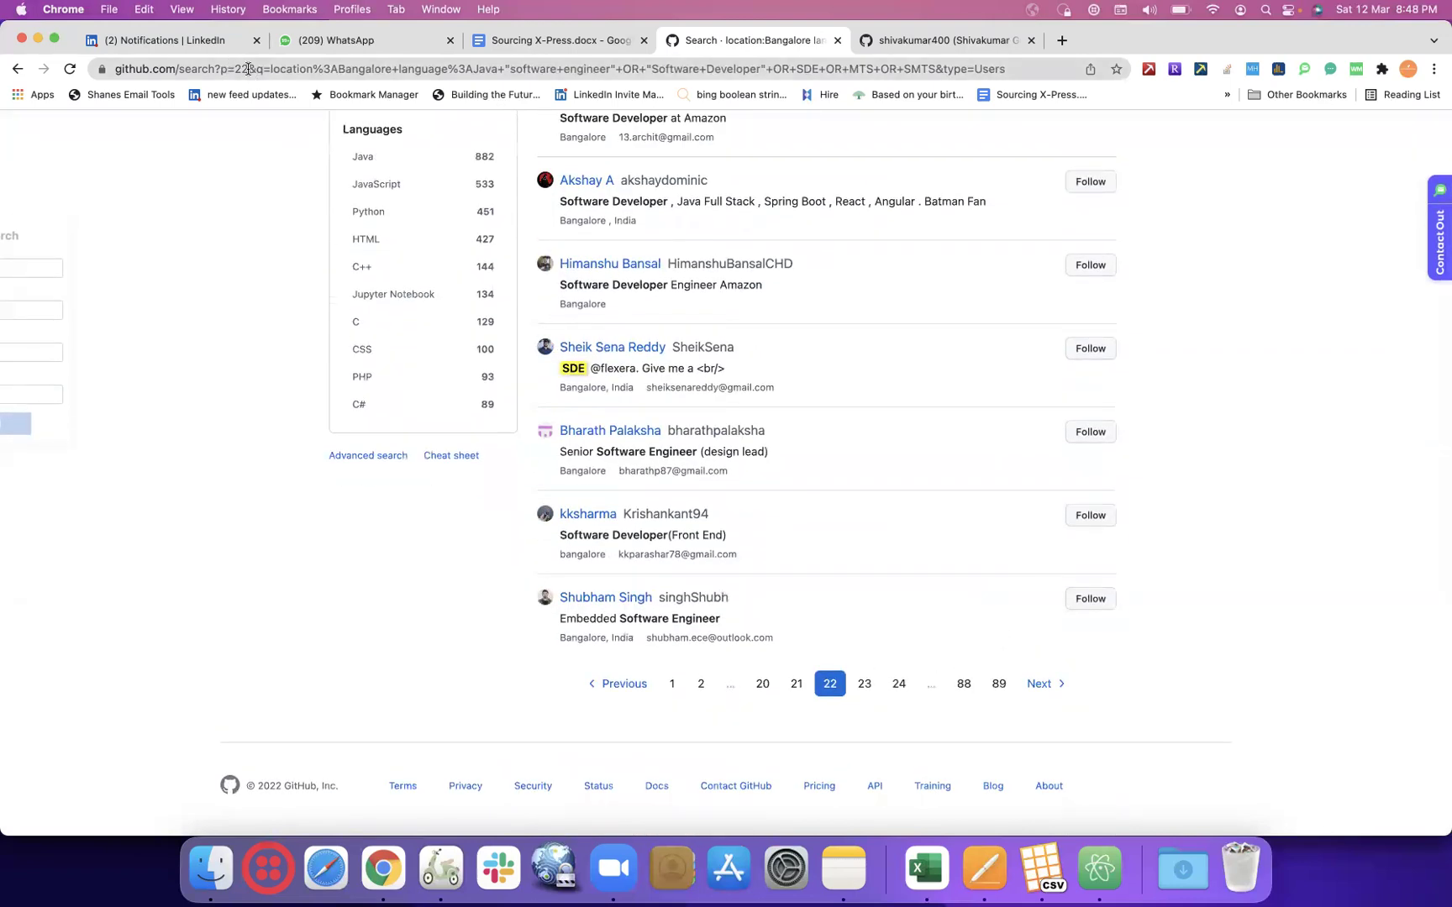
- Jump to results page 50 by setting the page number in the search URL to 50, and examine its users
{"action": "double_click", "coordinate": [248, 68]}
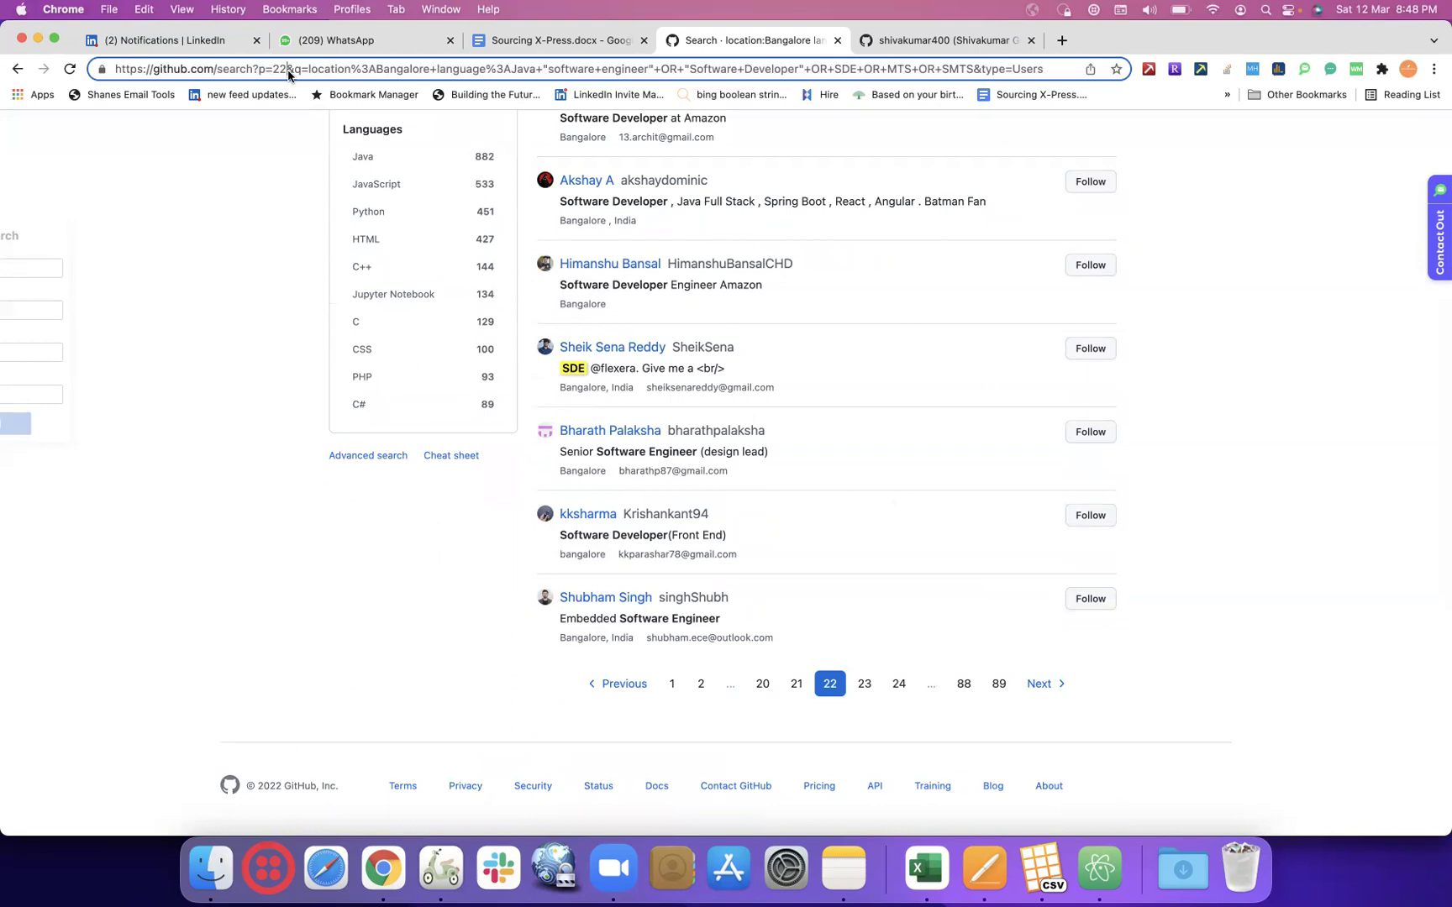
{"action": "double_click", "coordinate": [288, 71]}
{"action": "key", "text": "BackSpace"}
{"action": "type", "text": "50"}
{"action": "key", "text": "Return"}
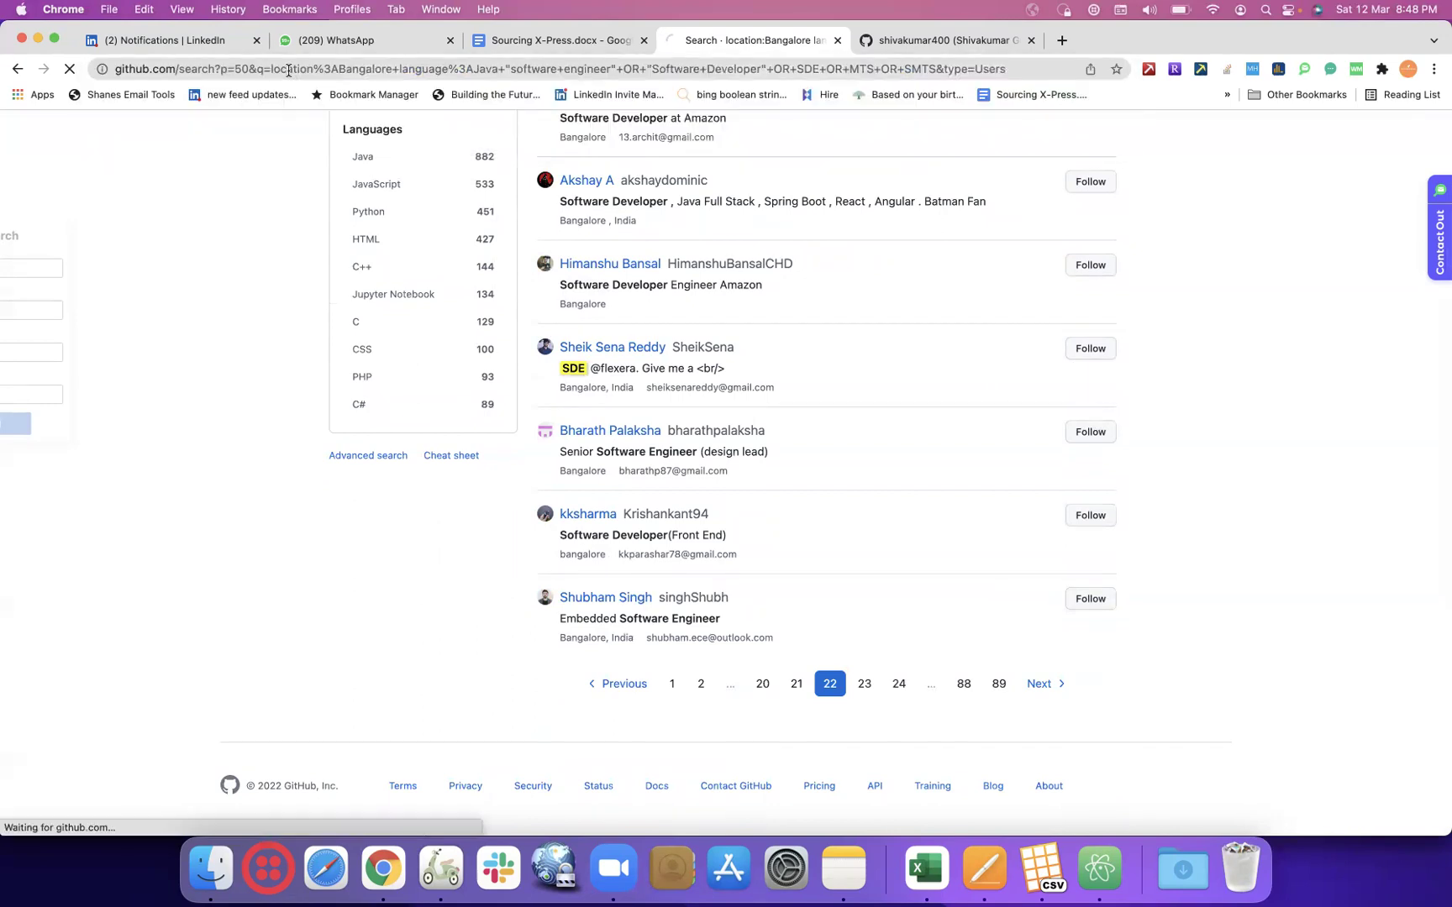
{"action": "scroll", "coordinate": [670, 386], "scroll_direction": "down", "scroll_amount": 5}
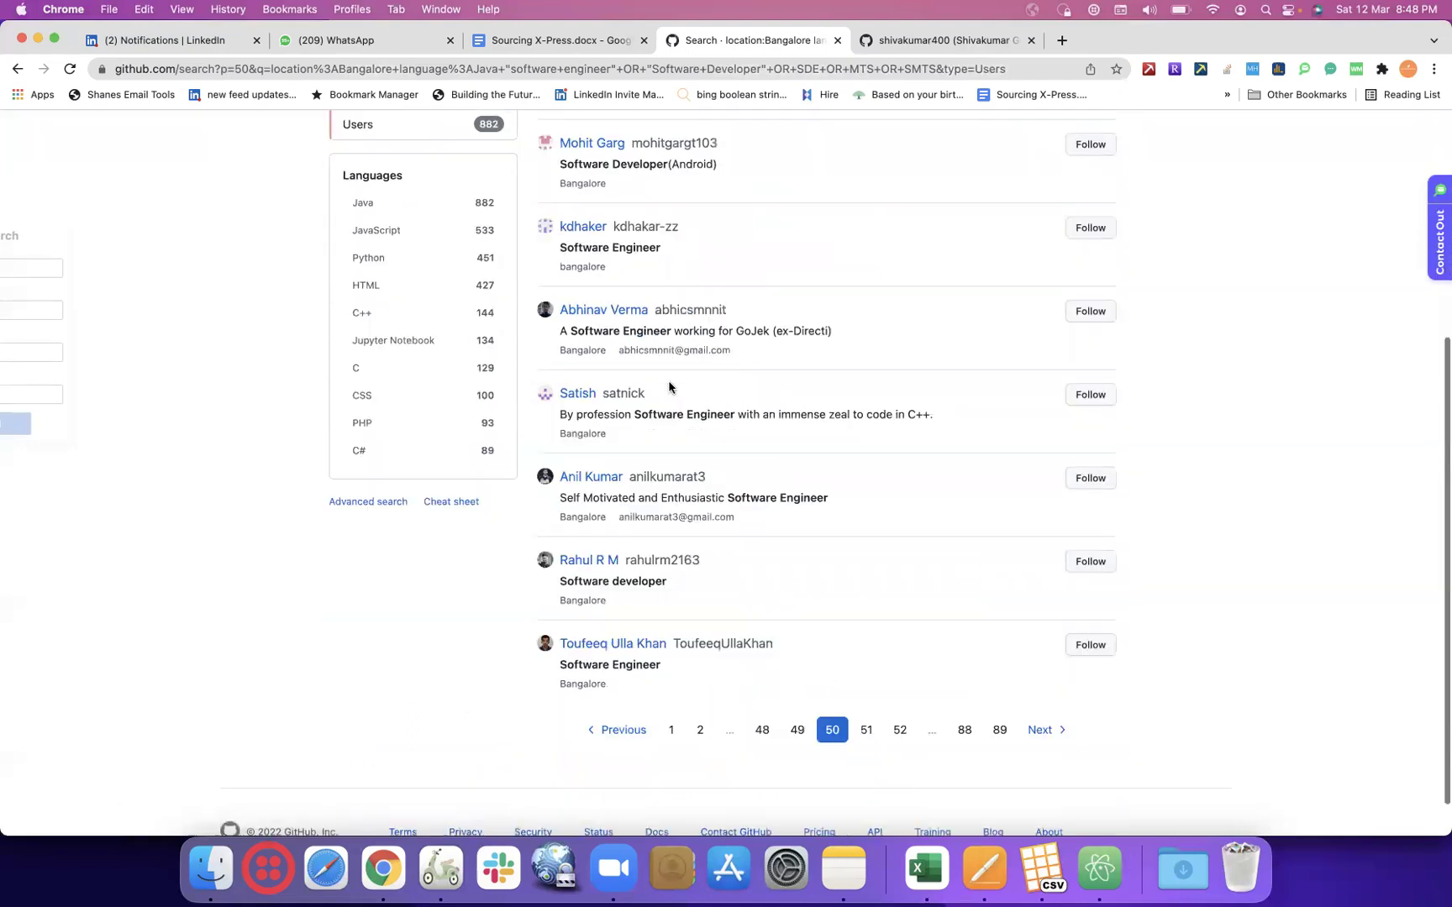
- Continue through results pages 52, 54 and 56, examining the listed users' bios and job titles
{"action": "left_click", "coordinate": [898, 687]}
{"action": "scroll", "coordinate": [886, 355], "scroll_direction": "down", "scroll_amount": 5}
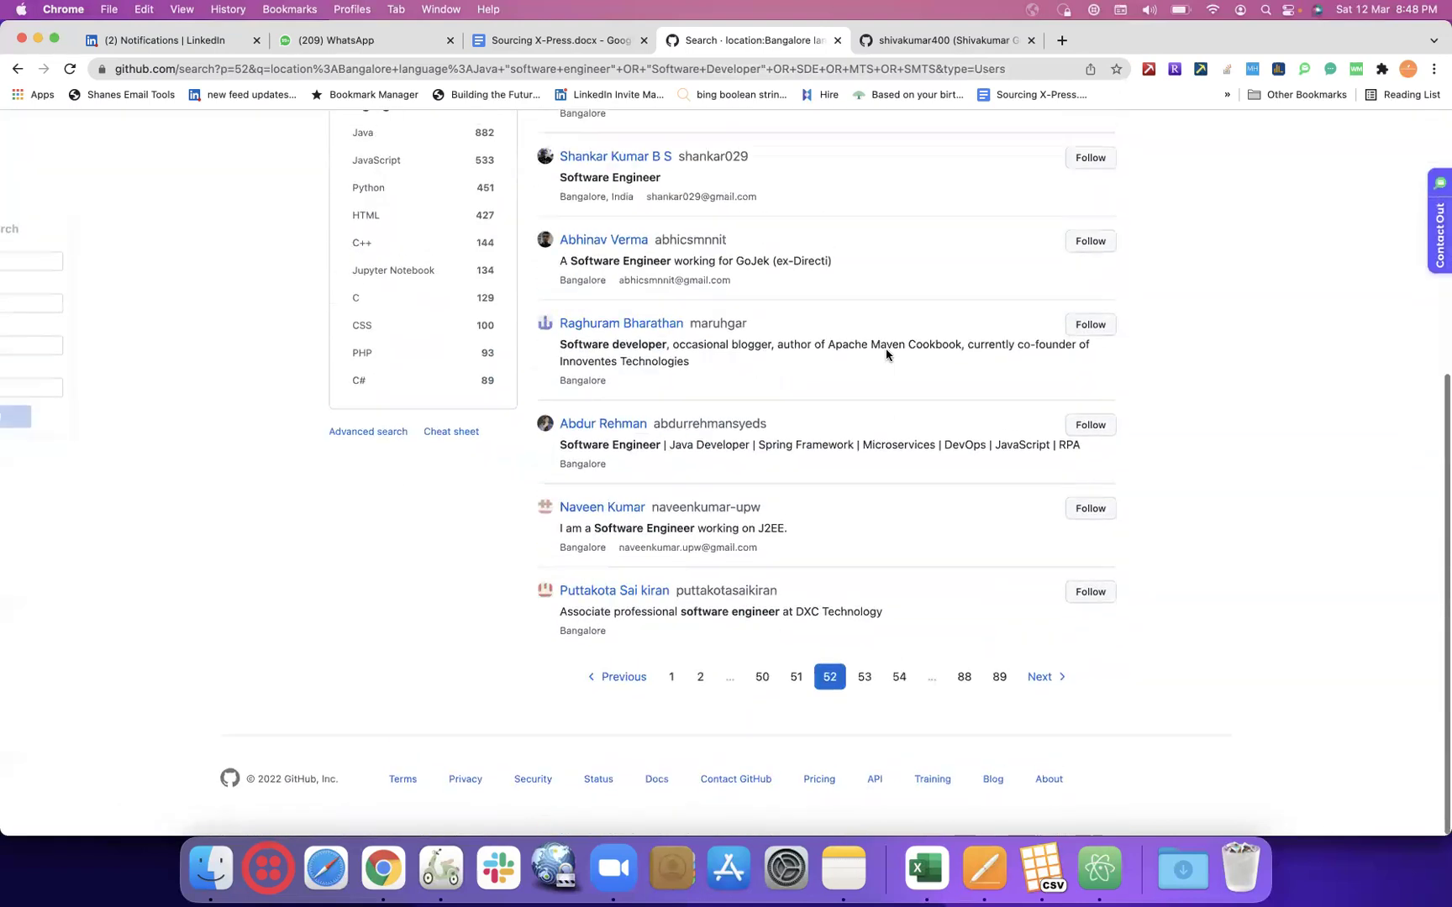
{"action": "left_click", "coordinate": [898, 685]}
{"action": "scroll", "coordinate": [914, 441], "scroll_direction": "down", "scroll_amount": 3}
{"action": "scroll", "coordinate": [914, 440], "scroll_direction": "down", "scroll_amount": 3}
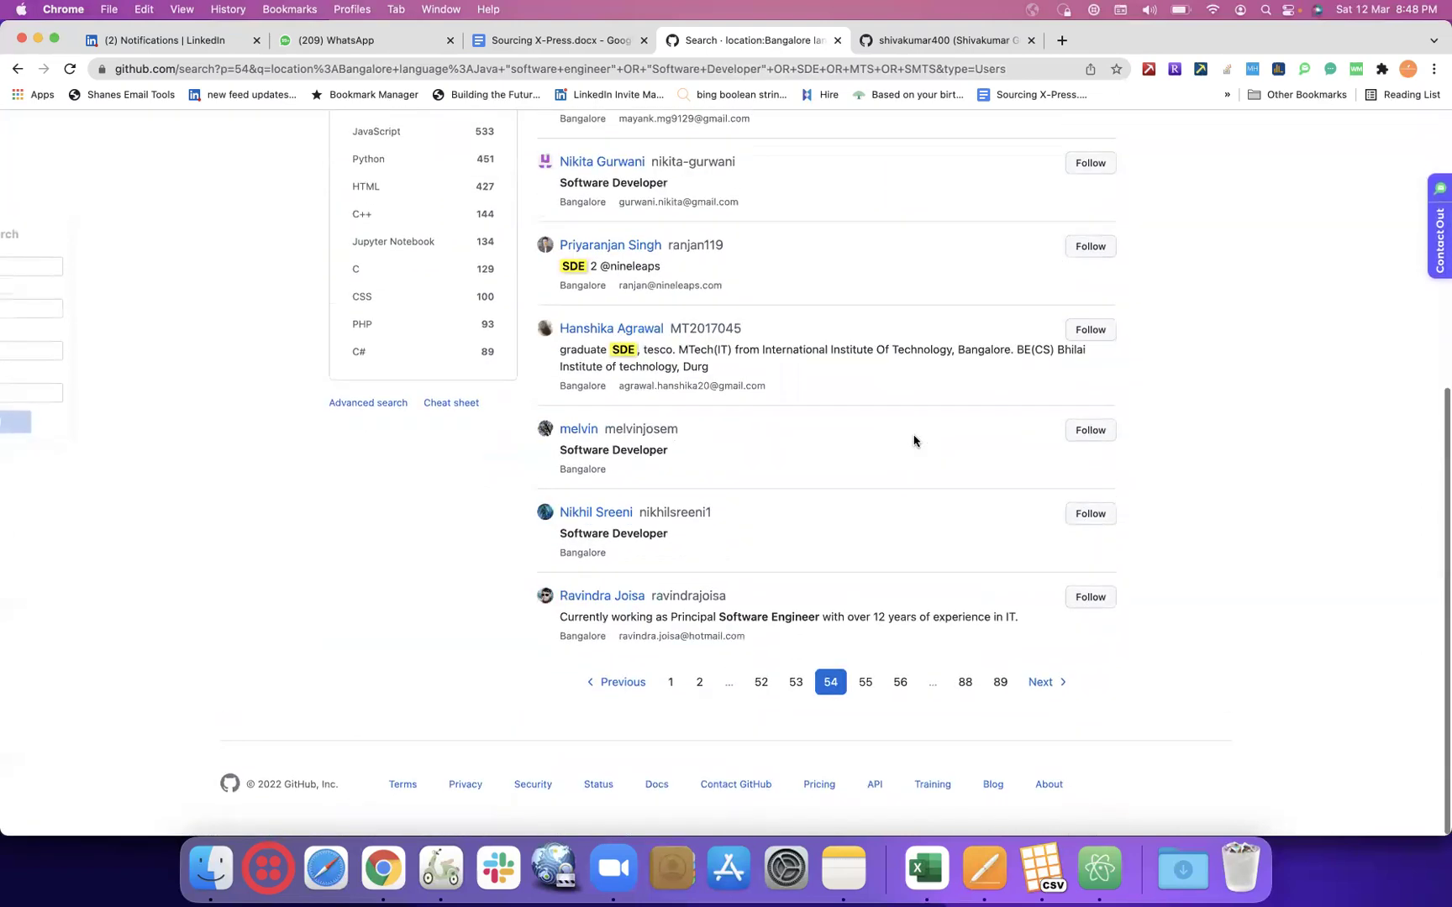
{"action": "left_click", "coordinate": [900, 684]}
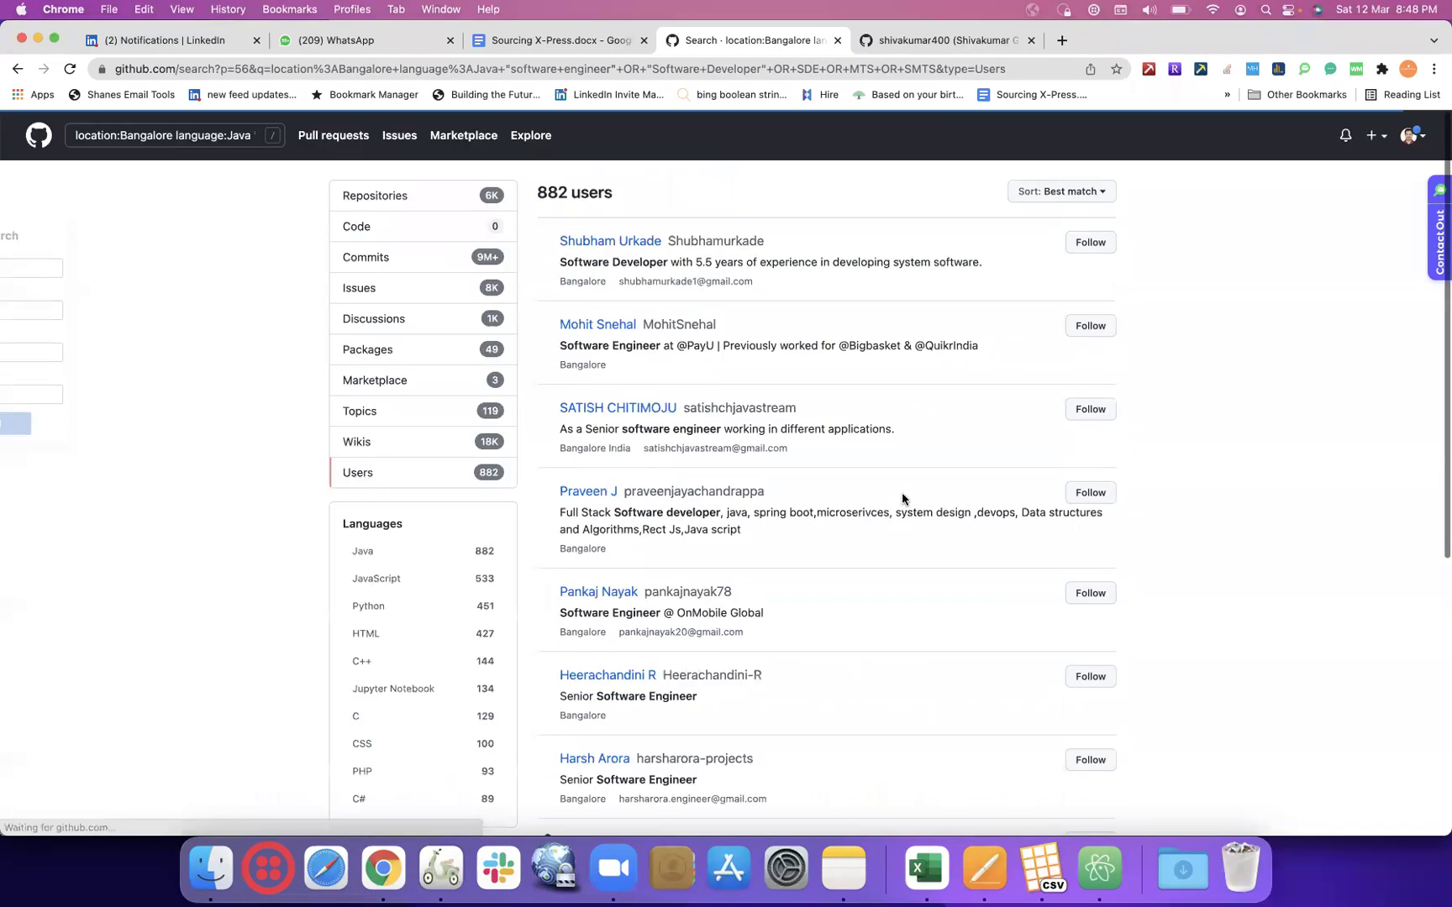
{"action": "scroll", "coordinate": [901, 493], "scroll_direction": "down", "scroll_amount": 5}
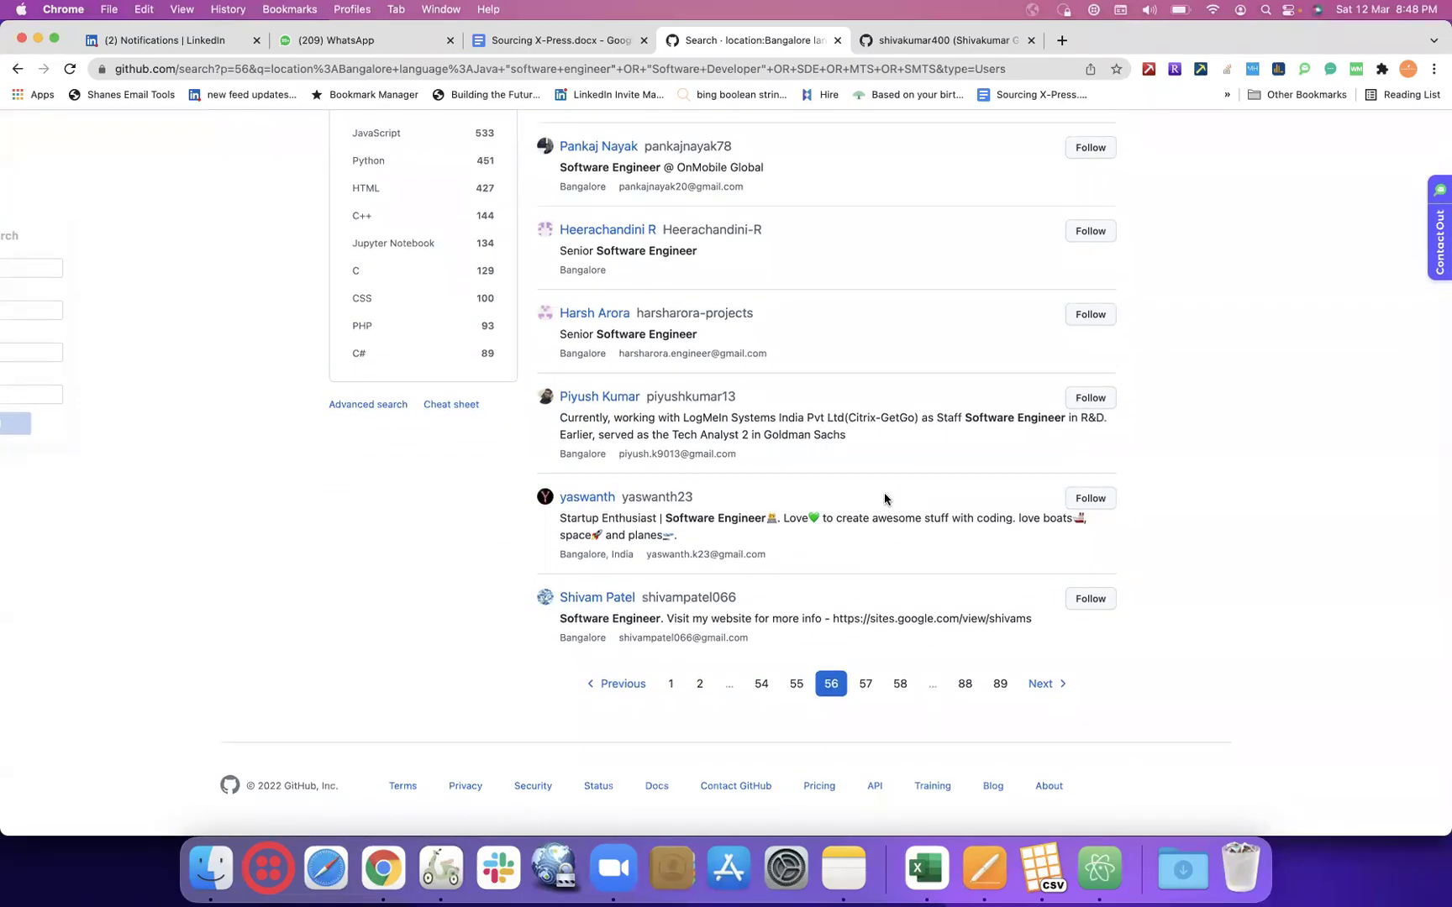
- Examine the users' bios and matched job titles on results pages 58, 60 and 62
{"action": "left_click", "coordinate": [900, 684]}
{"action": "scroll", "coordinate": [896, 351], "scroll_direction": "down", "scroll_amount": 5}
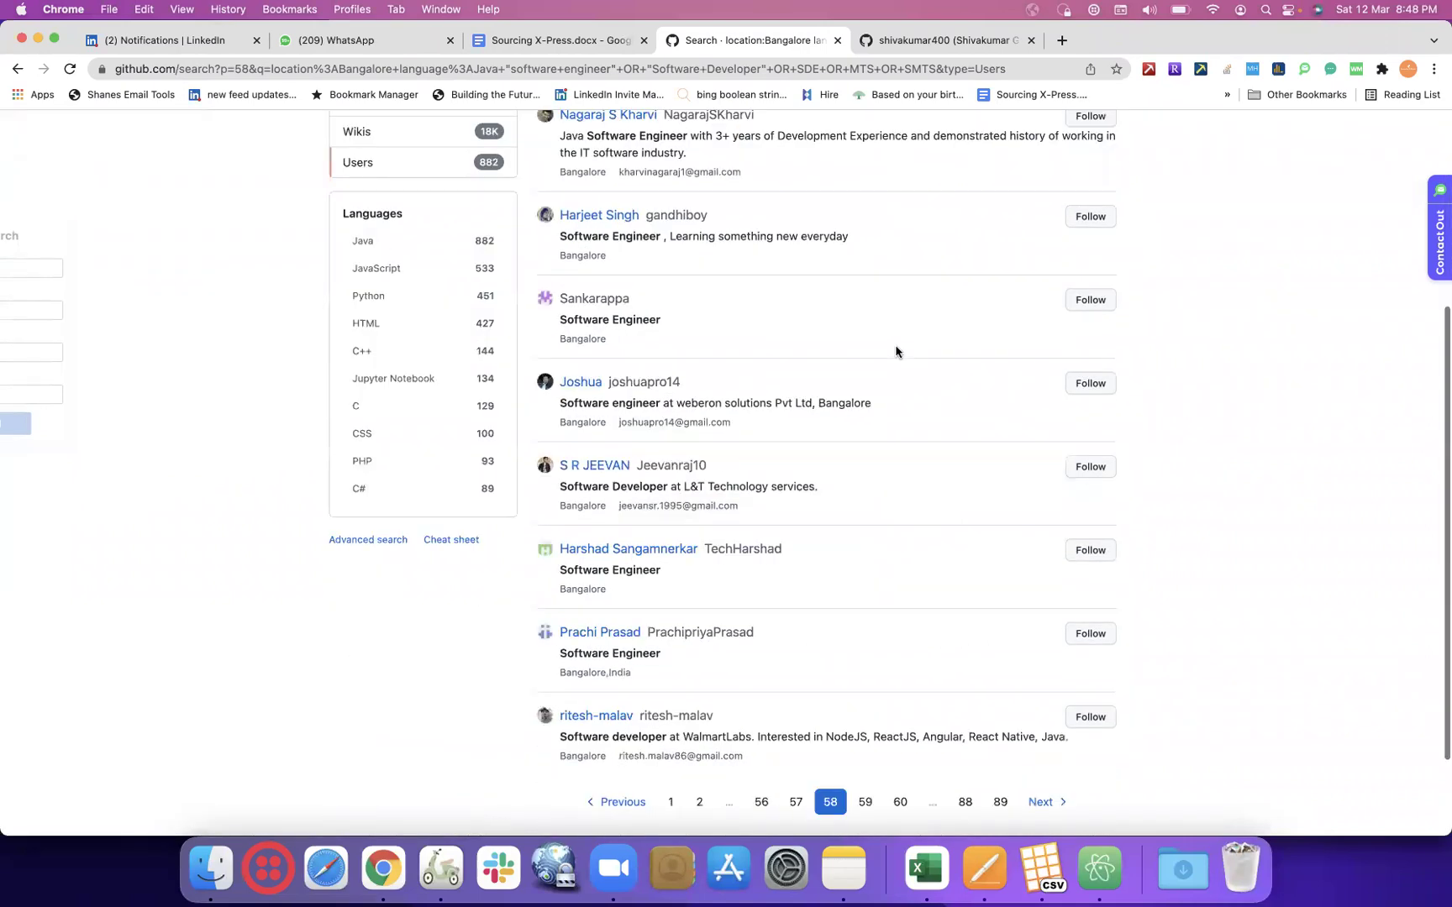
{"action": "left_click", "coordinate": [900, 684]}
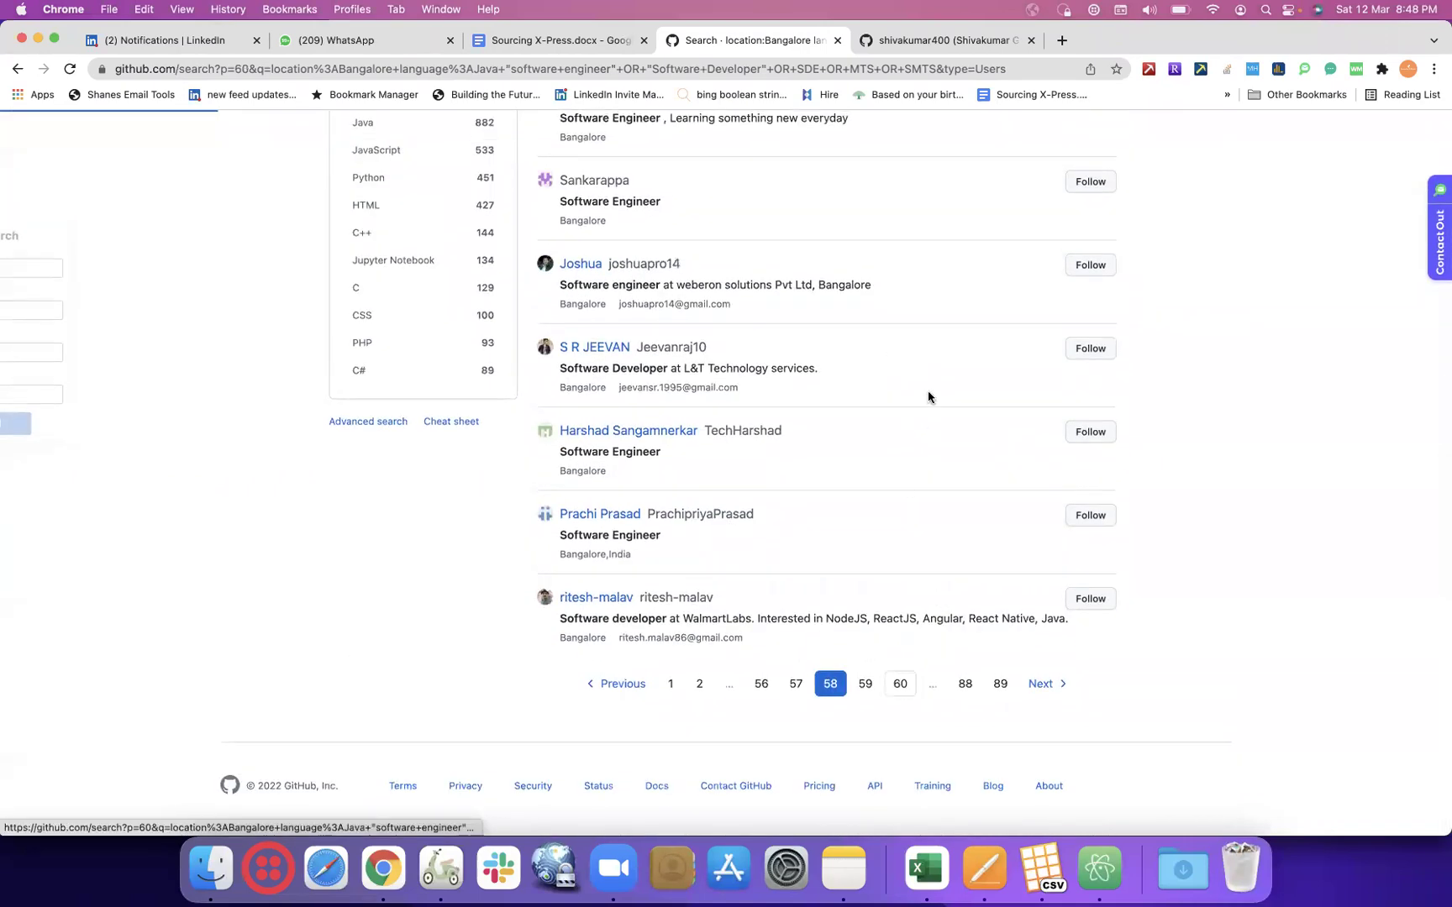
{"action": "scroll", "coordinate": [928, 397], "scroll_direction": "down", "scroll_amount": 5}
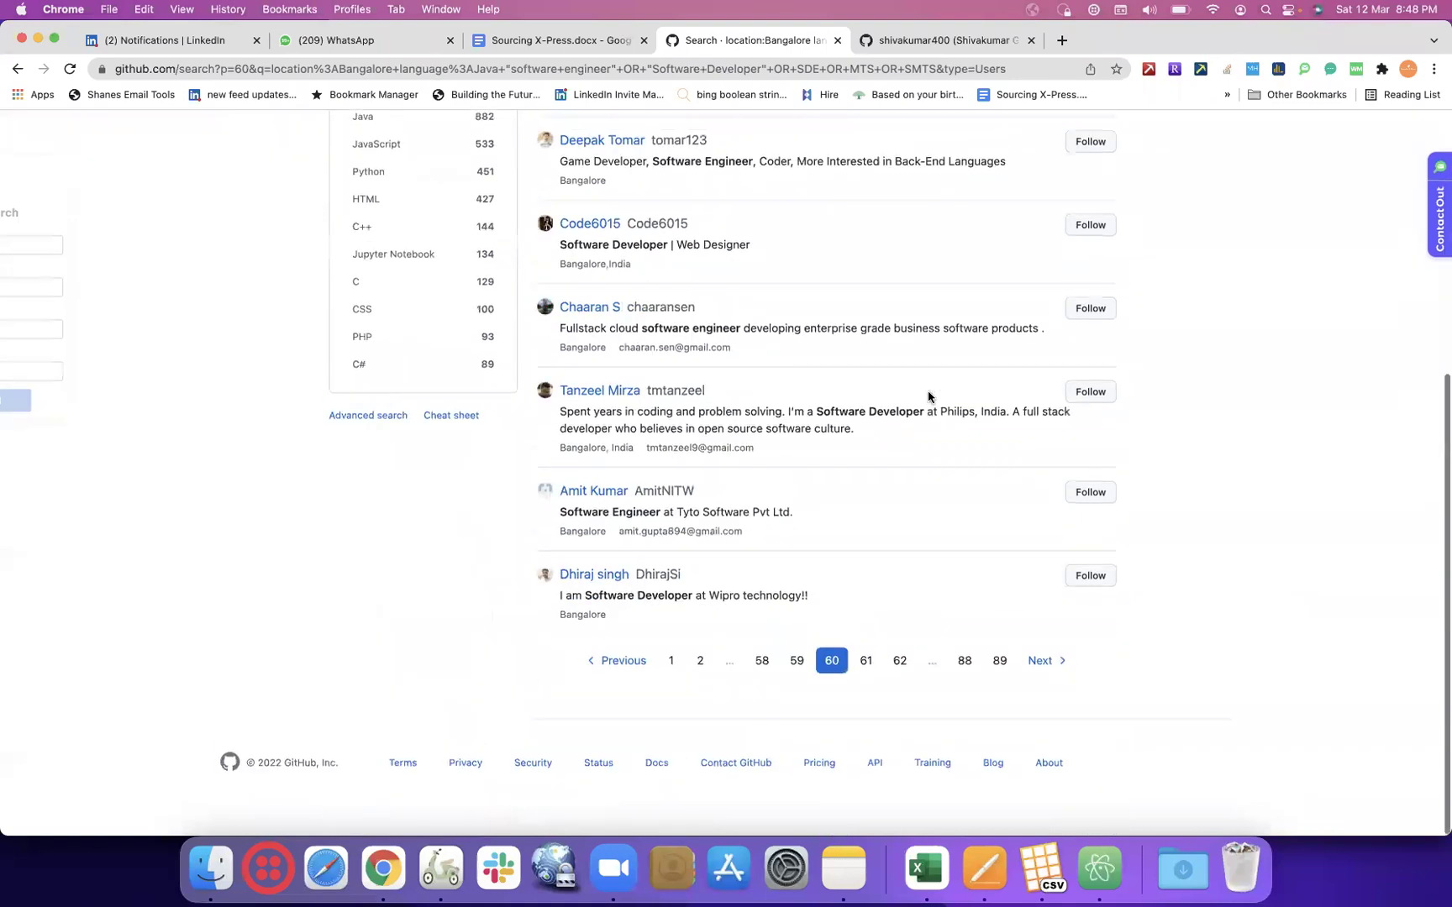
{"action": "left_click", "coordinate": [900, 684]}
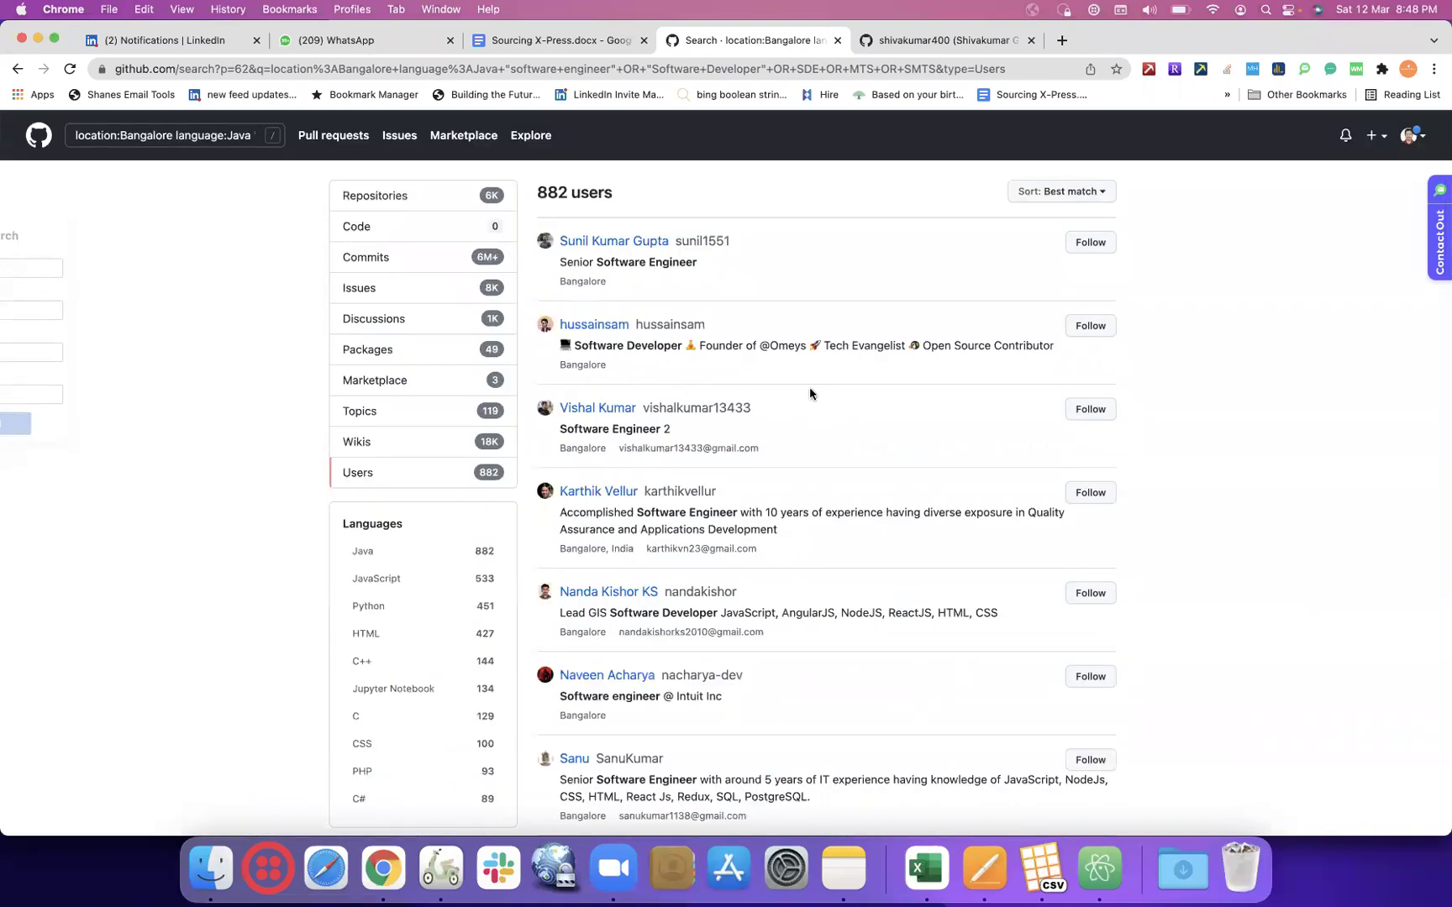
{"action": "scroll", "coordinate": [809, 388], "scroll_direction": "down", "scroll_amount": 5}
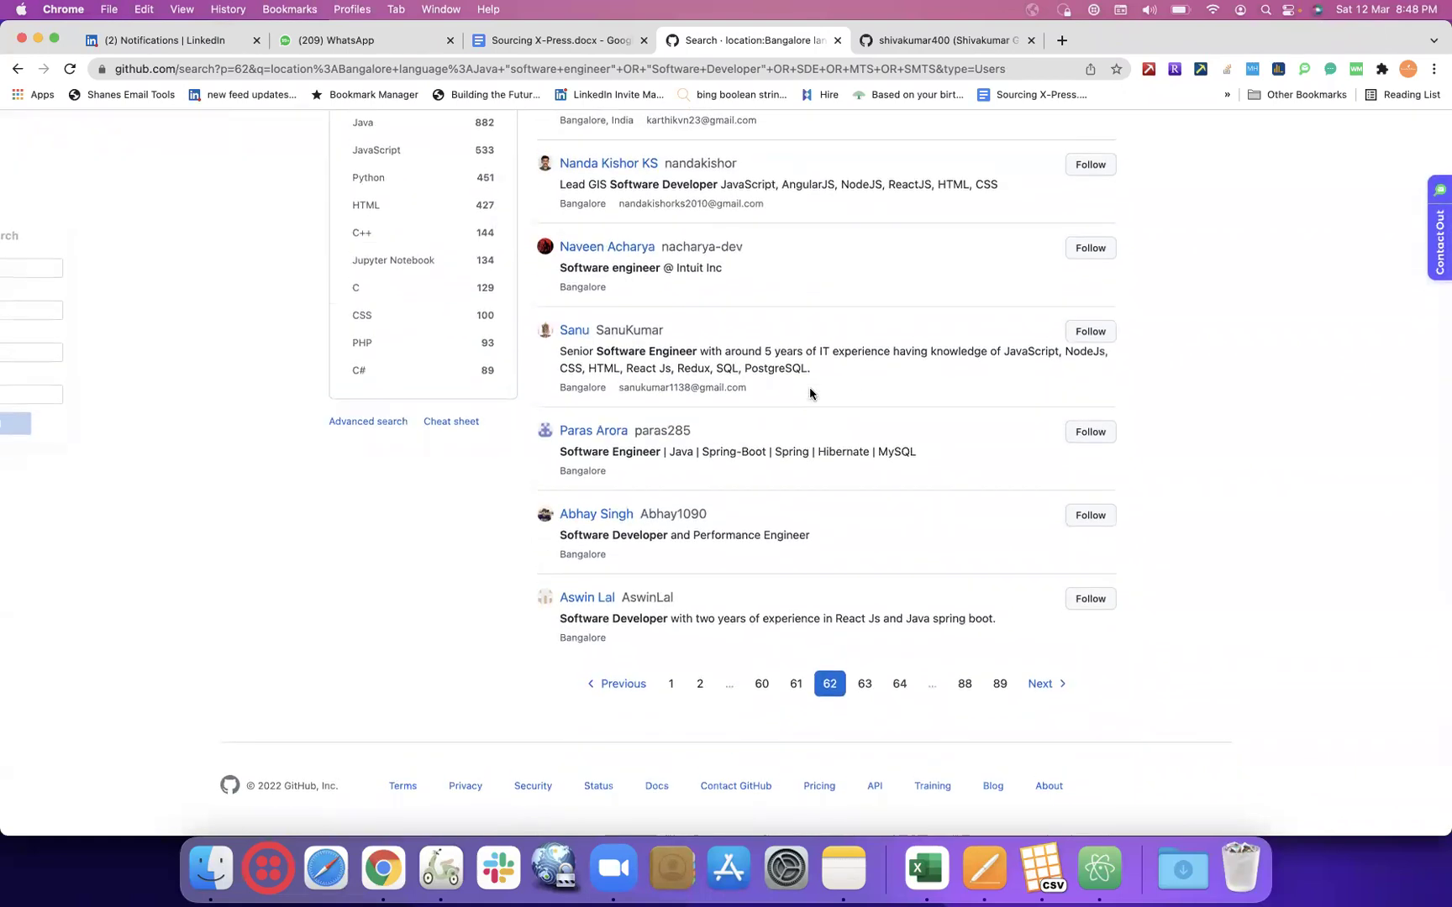
{"action": "scroll", "coordinate": [809, 393], "scroll_direction": "up", "scroll_amount": 5}
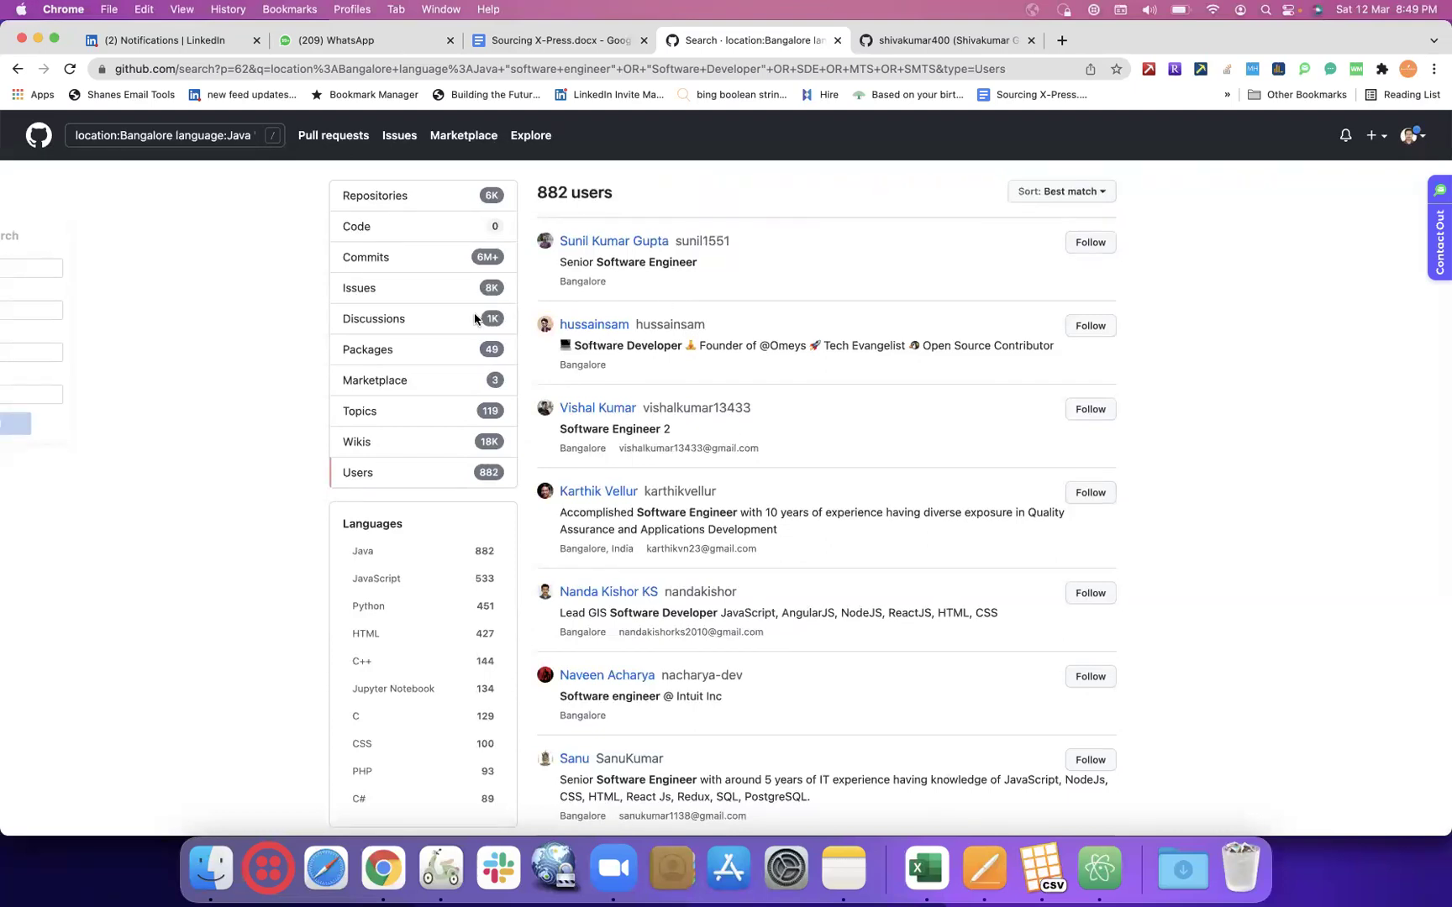
- Append the qualifier "created:" after SMTS at the end of the Bangalore Java search query
{"action": "left_click", "coordinate": [220, 135]}
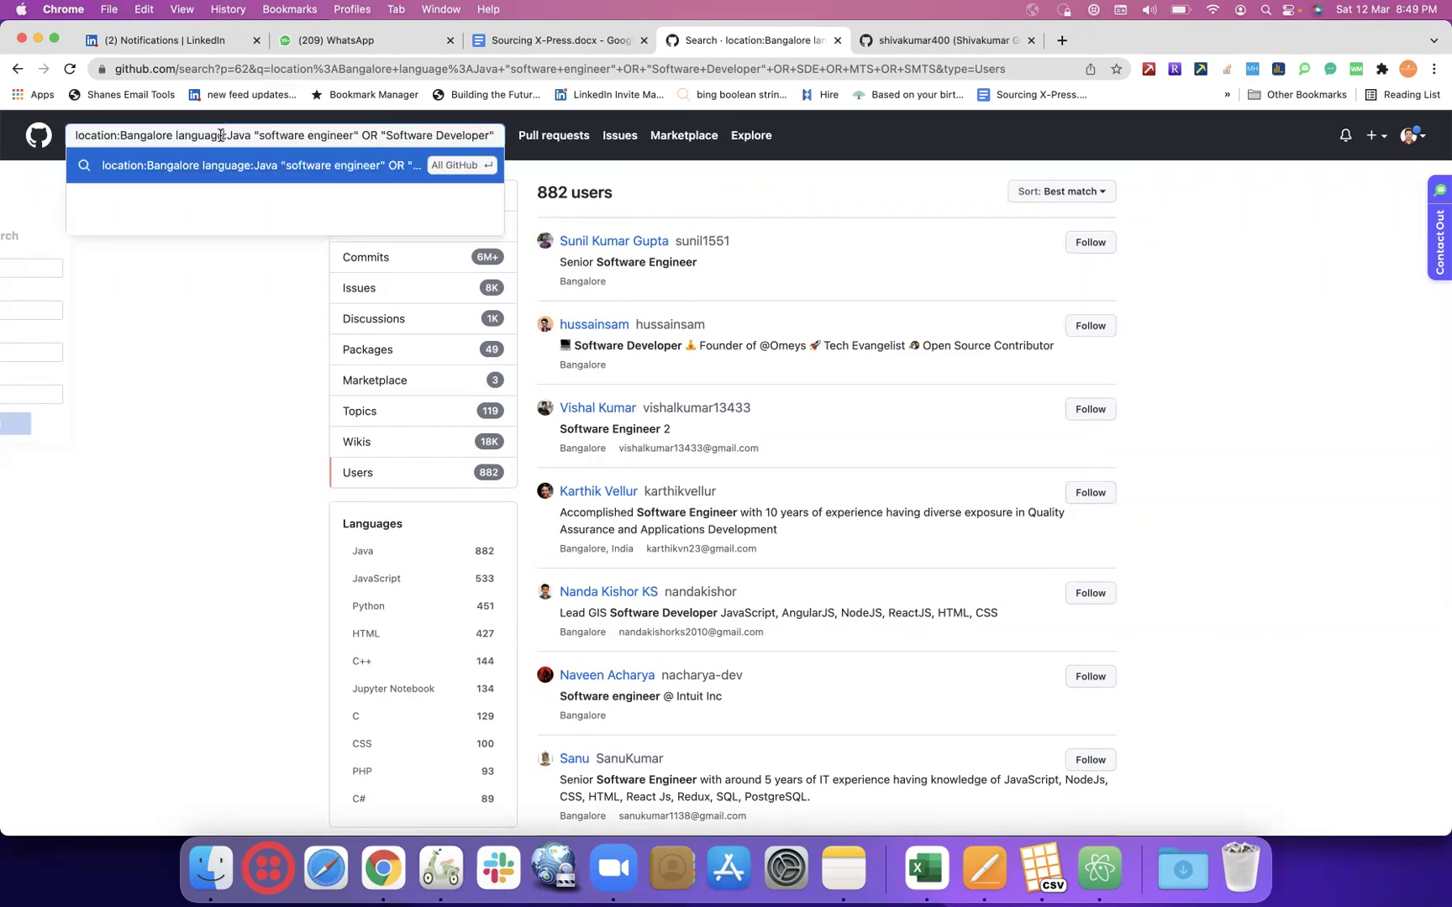
{"action": "left_click", "coordinate": [376, 132]}
{"action": "scroll", "coordinate": [376, 132], "scroll_direction": "right", "scroll_amount": 2}
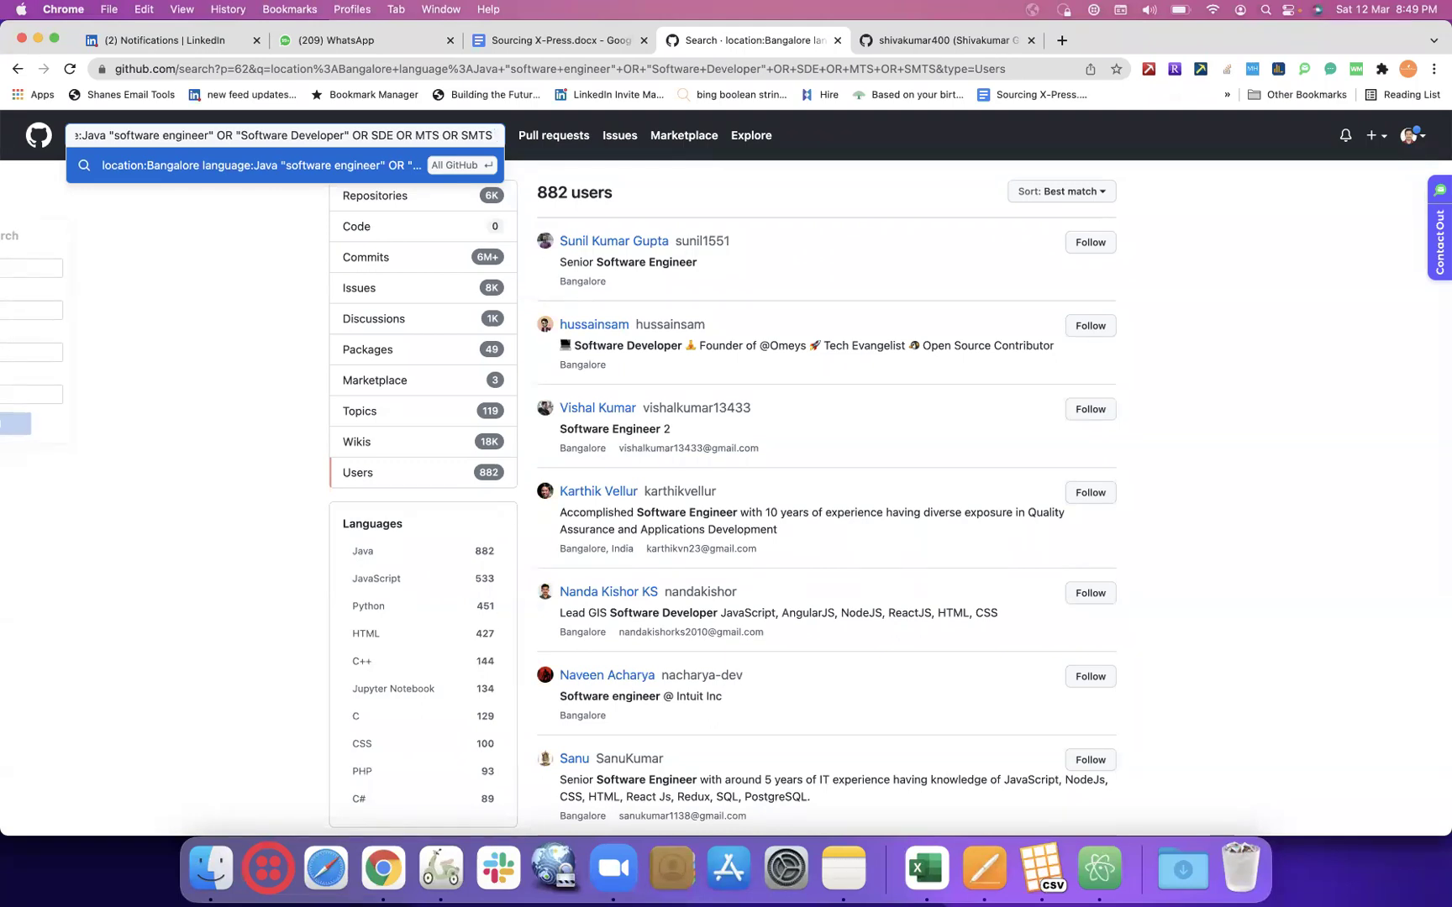
{"action": "type", "text": "creat"}
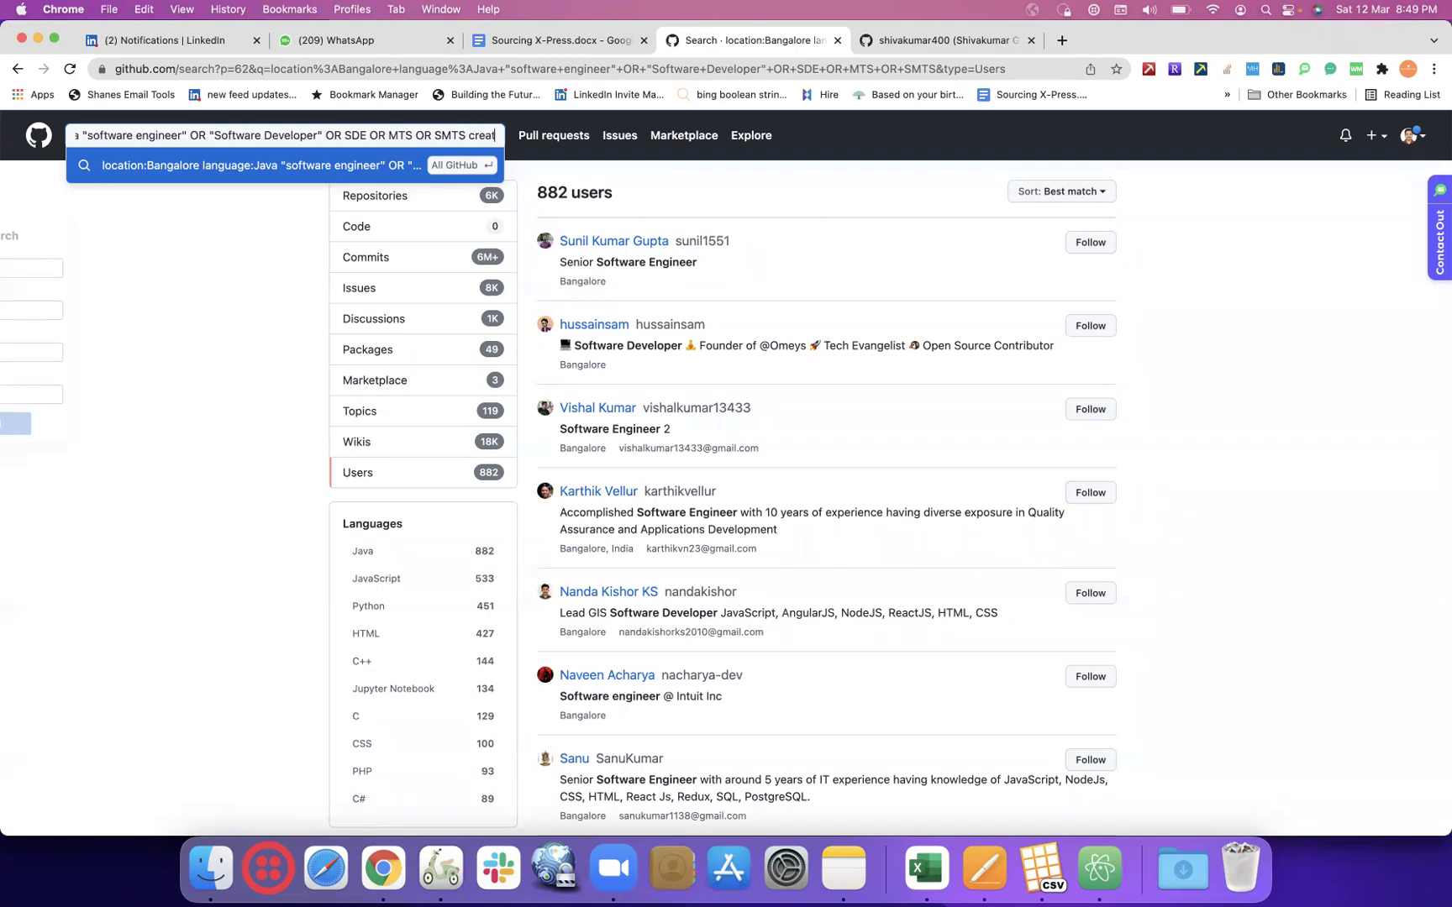
{"action": "type", "text": "ed:"}
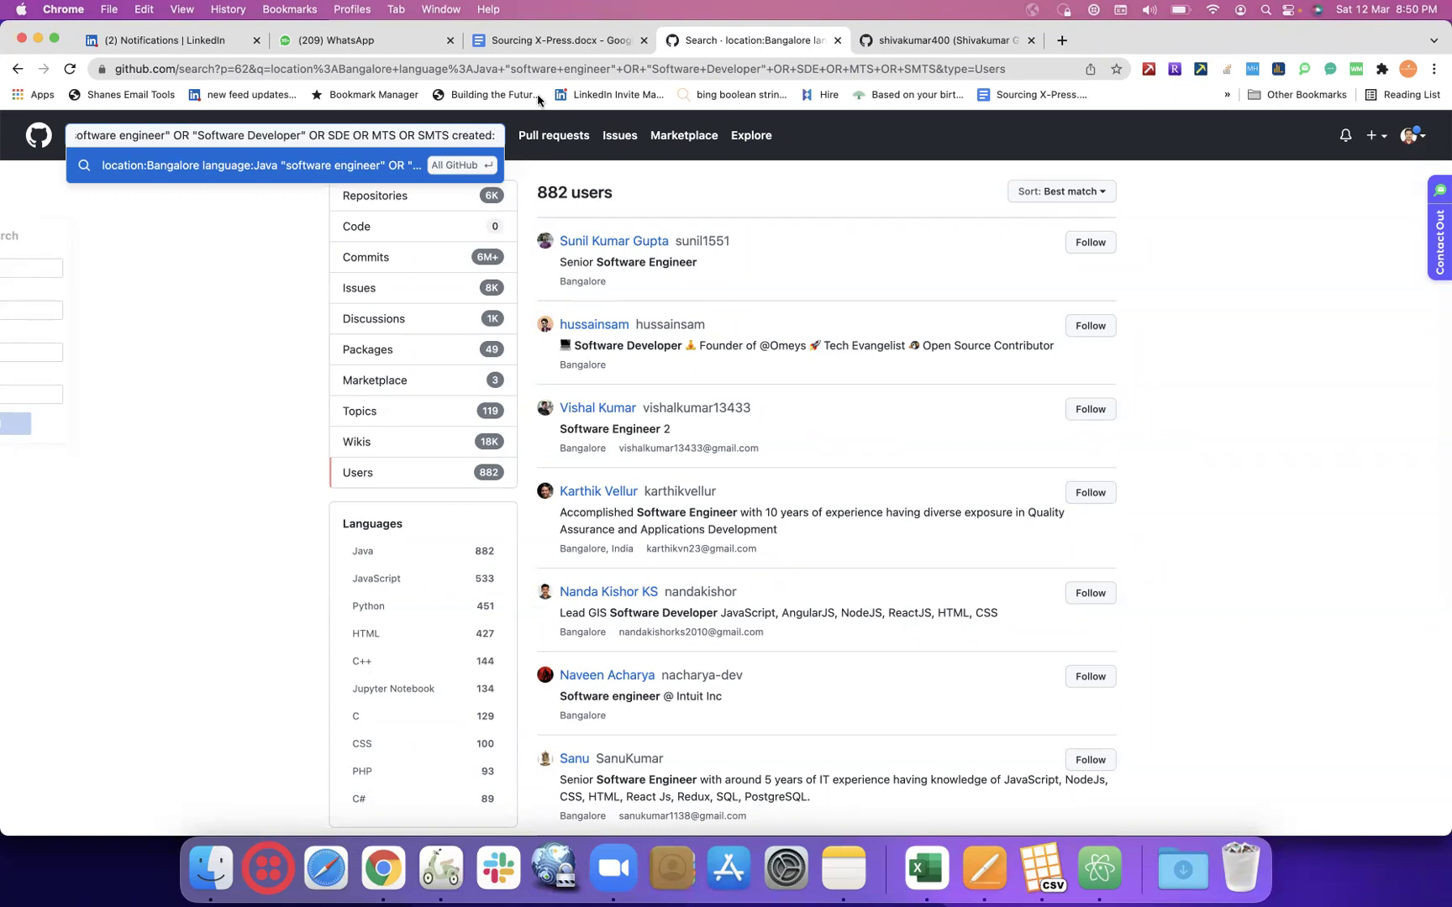
- On the GitHub profile page in the other browser tab, search for "java" and show the Users results
{"action": "left_click", "coordinate": [973, 40]}
{"action": "left_click", "coordinate": [176, 135]}
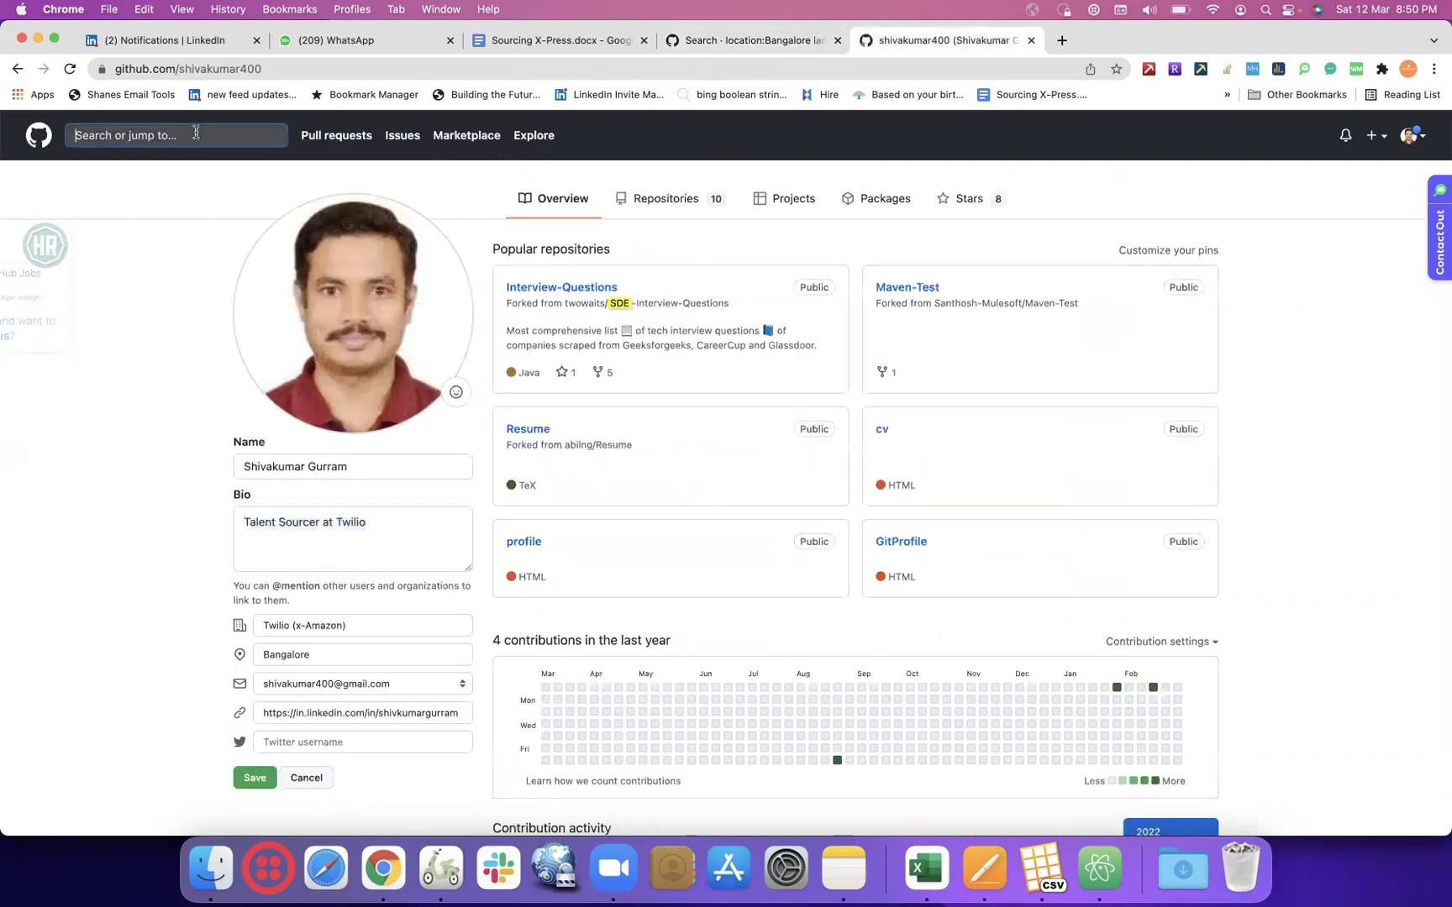
{"action": "type", "text": "java"}
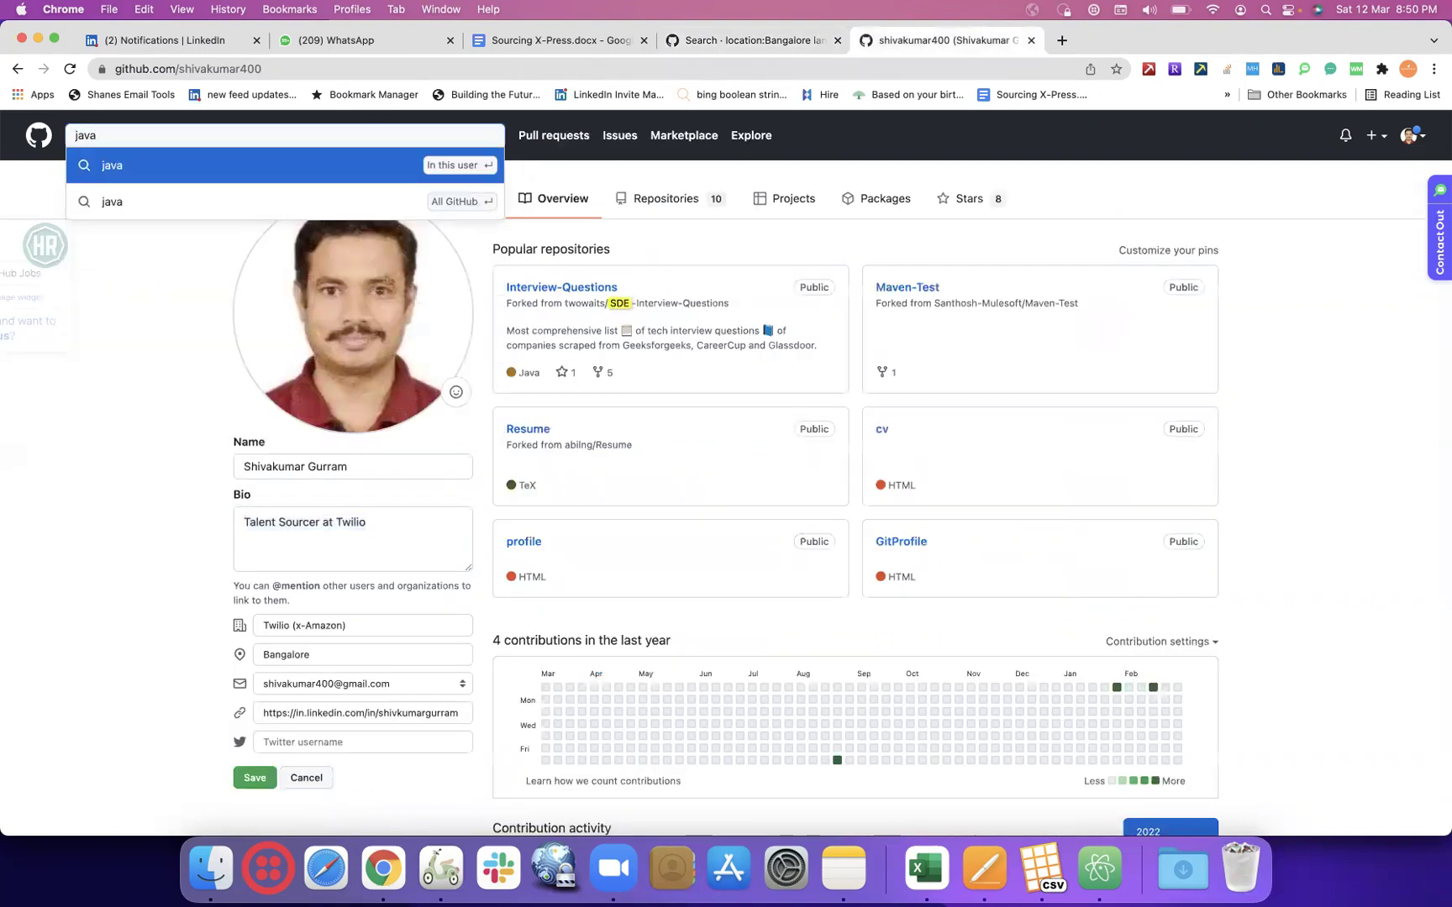
{"action": "left_click", "coordinate": [199, 183]}
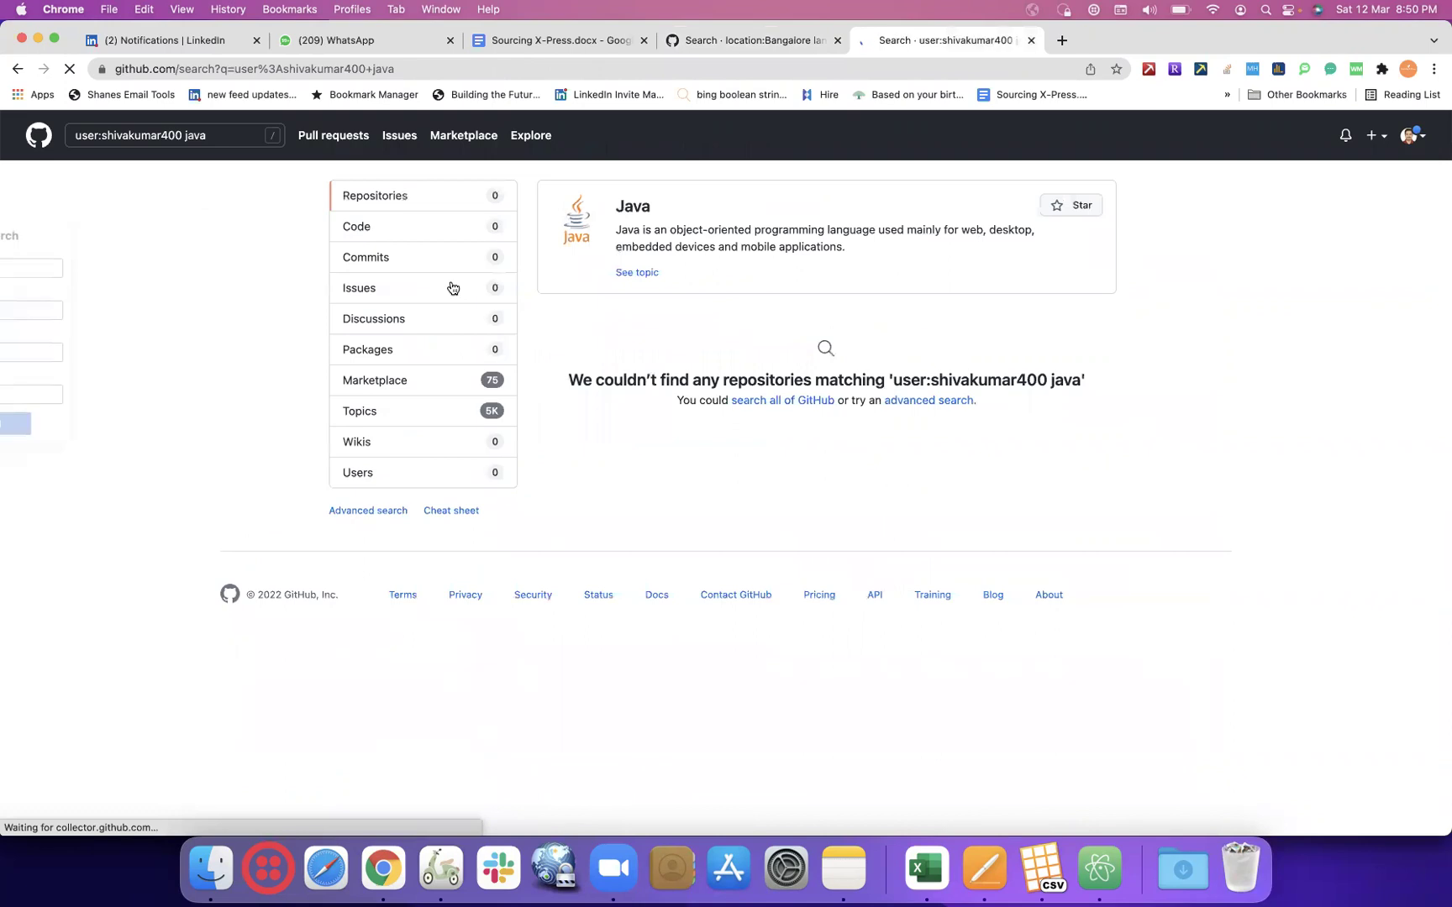
{"action": "left_click", "coordinate": [393, 476]}
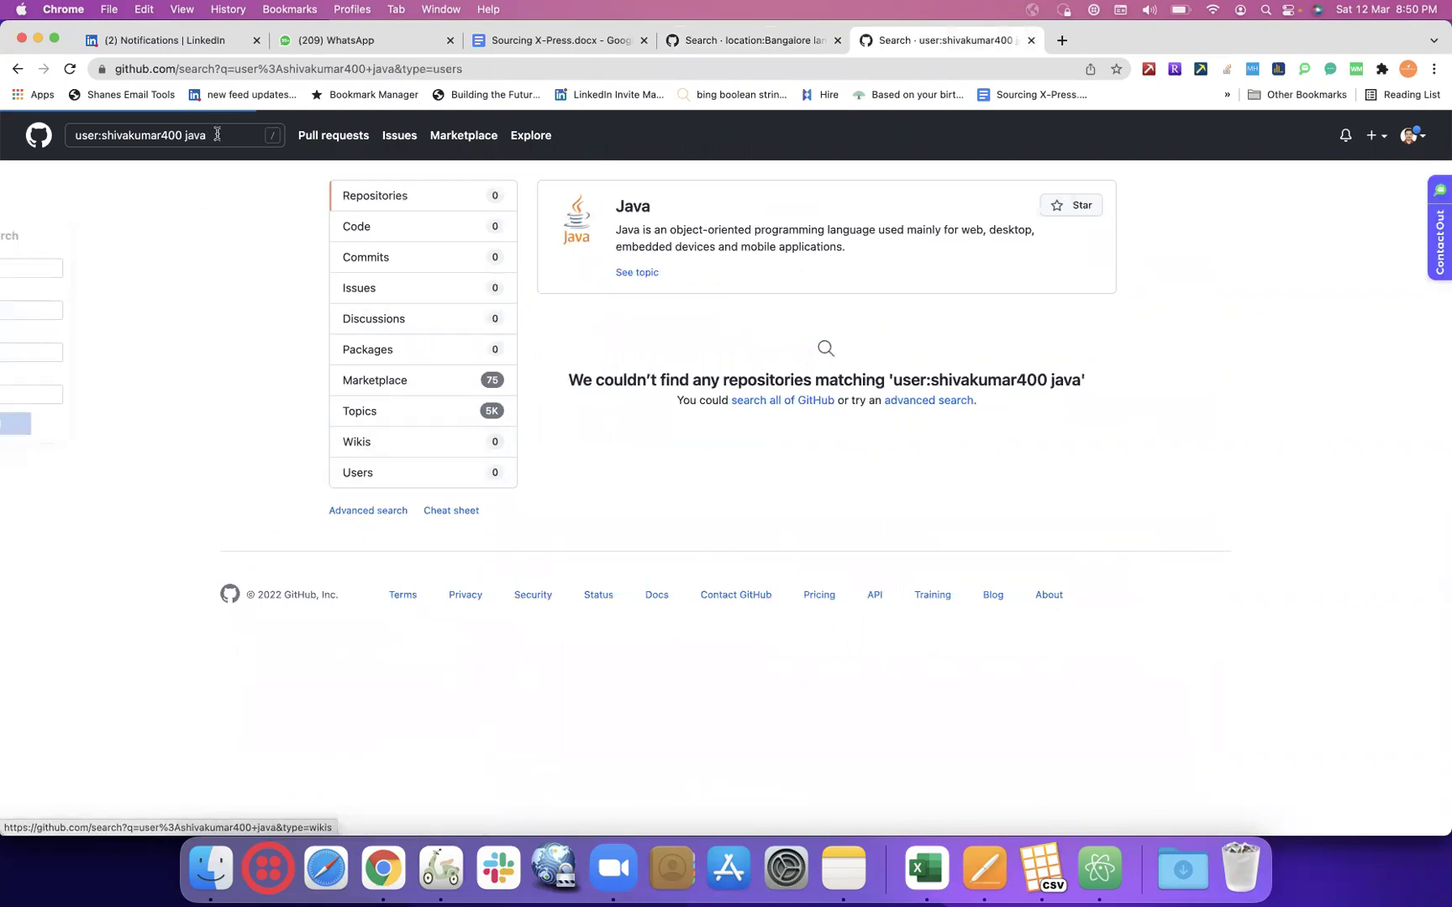
- Remove the user qualifier so that "java" is searched across all GitHub users, and open the advanced search form
{"action": "left_click_drag", "start_coordinate": [183, 135], "coordinate": [64, 124]}
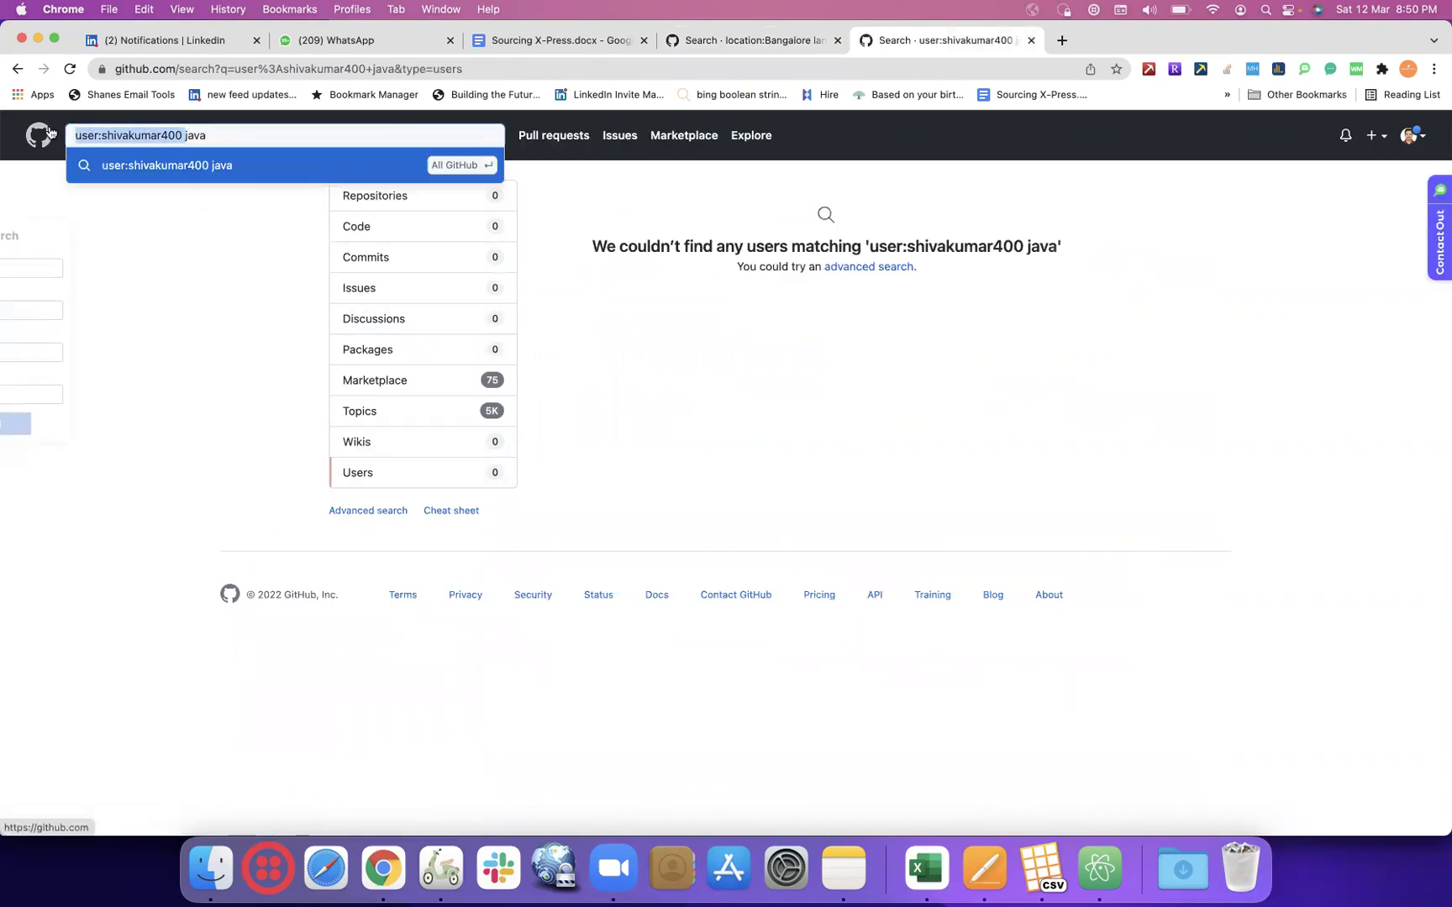
{"action": "key", "text": "BackSpace"}
{"action": "key", "text": "Return"}
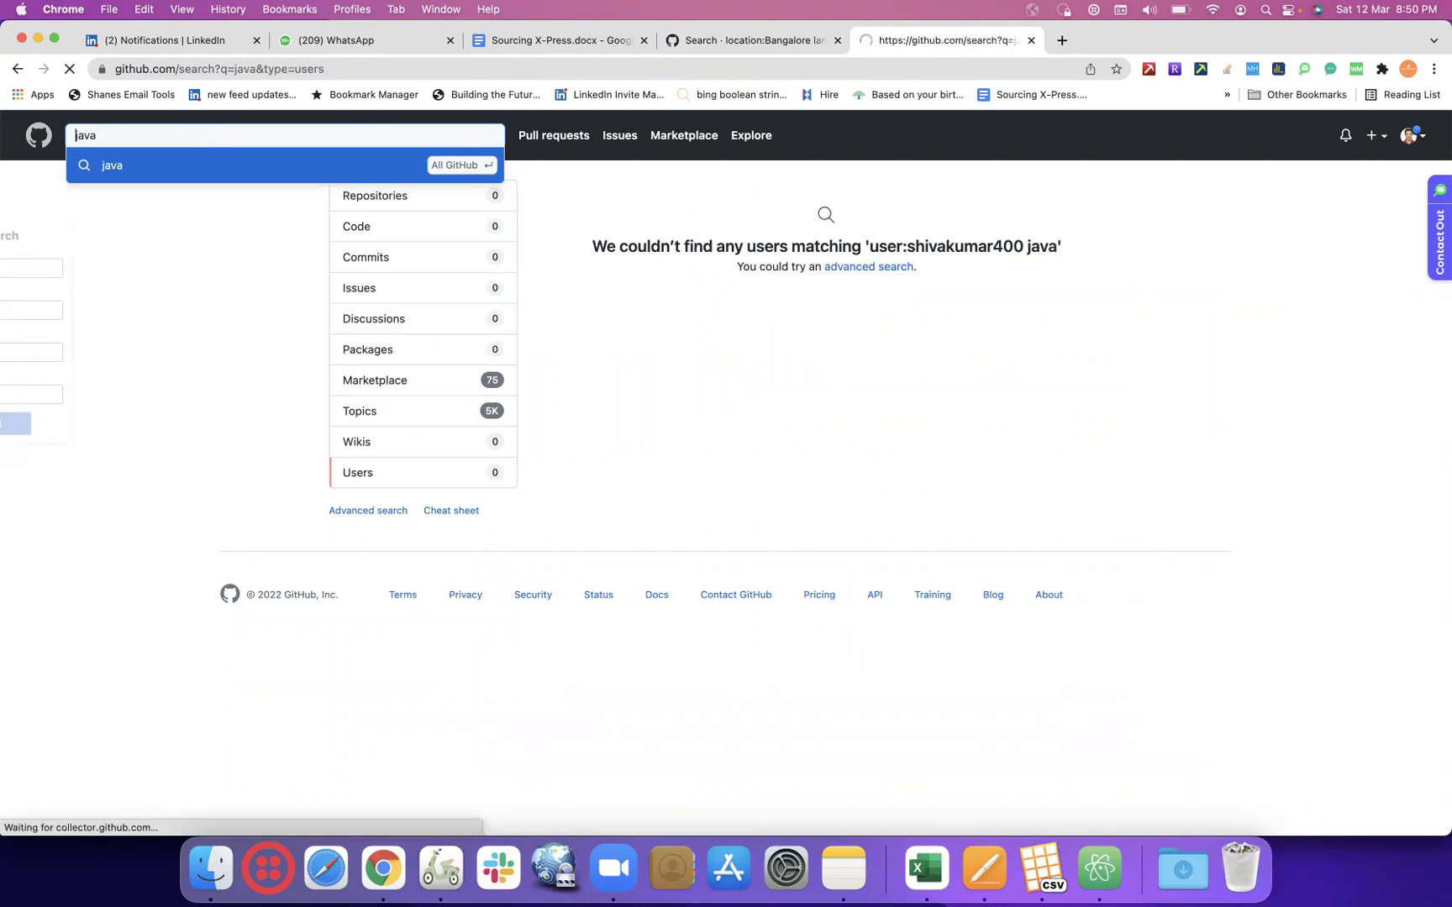
{"action": "scroll", "coordinate": [183, 412], "scroll_direction": "down", "scroll_amount": 3}
{"action": "left_click", "coordinate": [380, 602]}
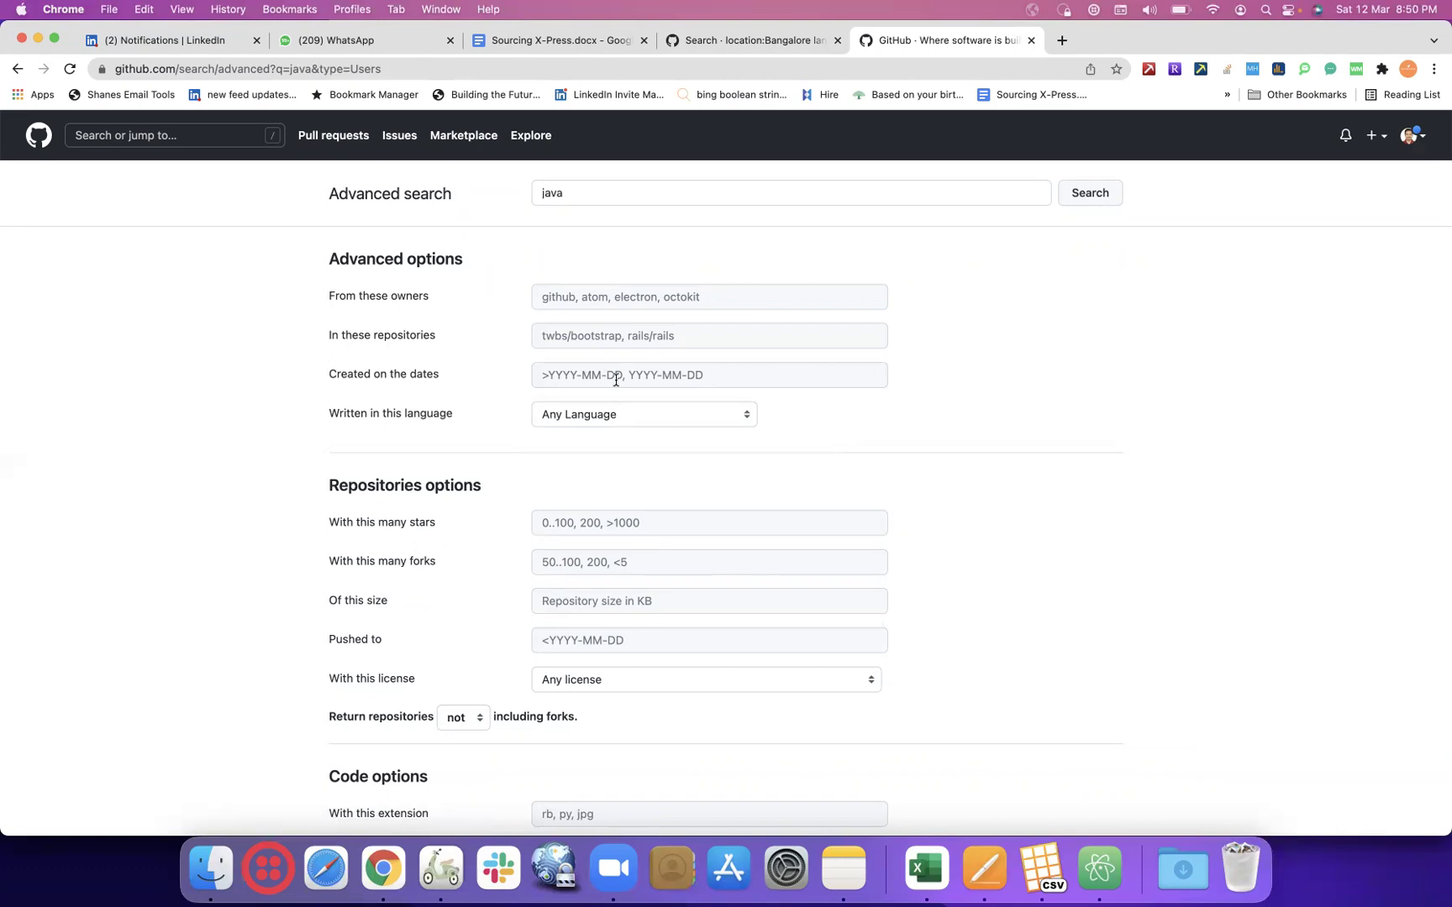
- Return to the Bangalore search and review its query through to the "created:" qualifier at the end
{"action": "left_click", "coordinate": [750, 41]}
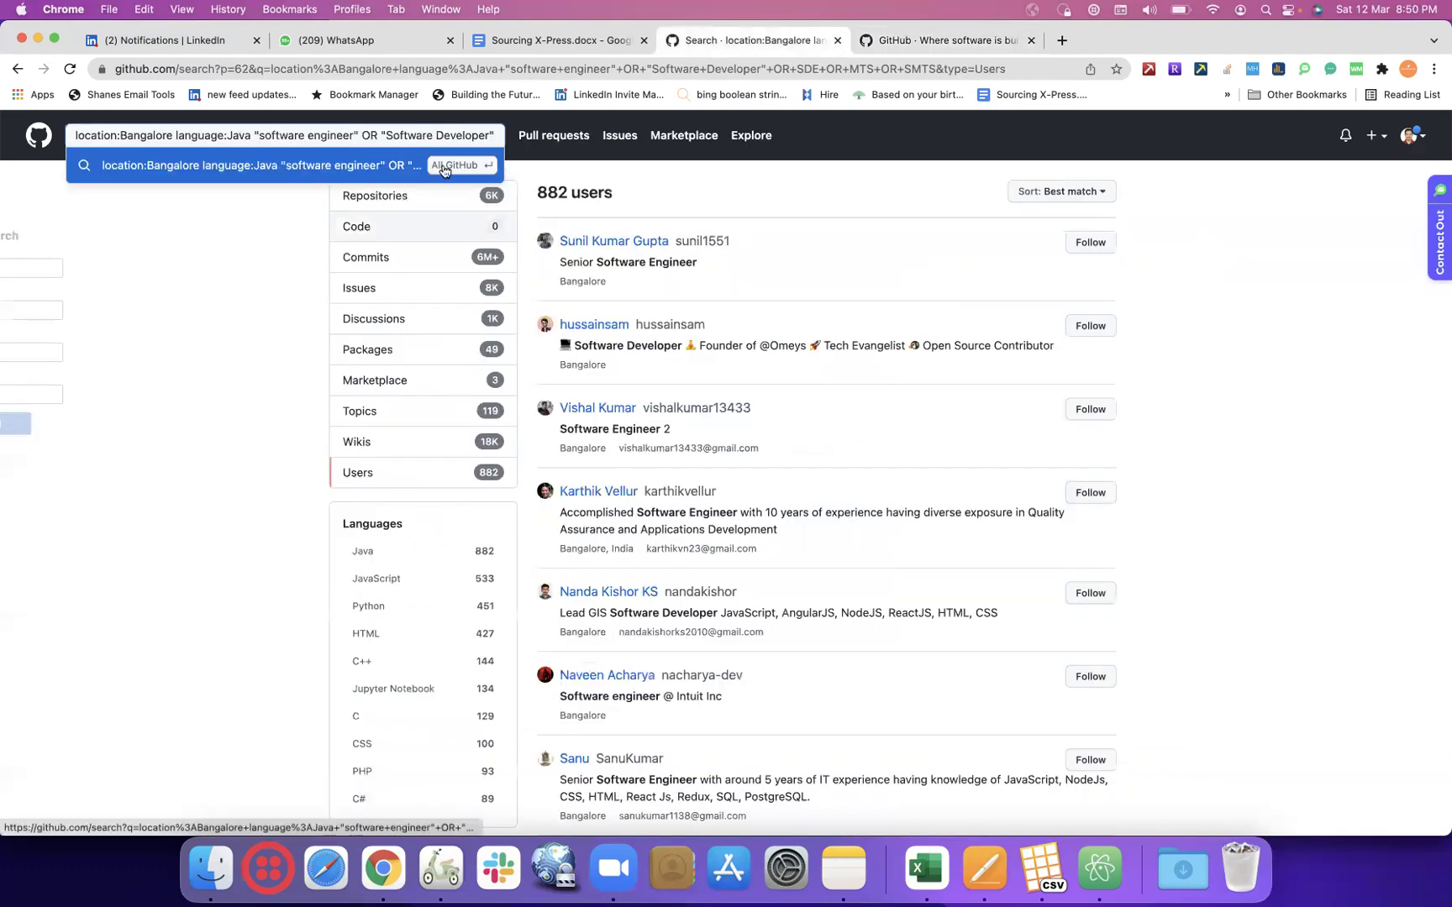
{"action": "key", "text": "Right"}
{"action": "key", "text": "Right"}
{"action": "key", "text": "Right"}
{"action": "key", "text": "Right"}
{"action": "key", "text": "Right"}
{"action": "key", "text": "Right"}
{"action": "key", "text": "Right"}
{"action": "key", "text": "Right"}
{"action": "key", "text": "Right"}
{"action": "key", "text": "Right"}
{"action": "key", "text": "Right"}
{"action": "key", "text": "Right"}
{"action": "key", "text": "Right"}
{"action": "key", "text": "Right"}
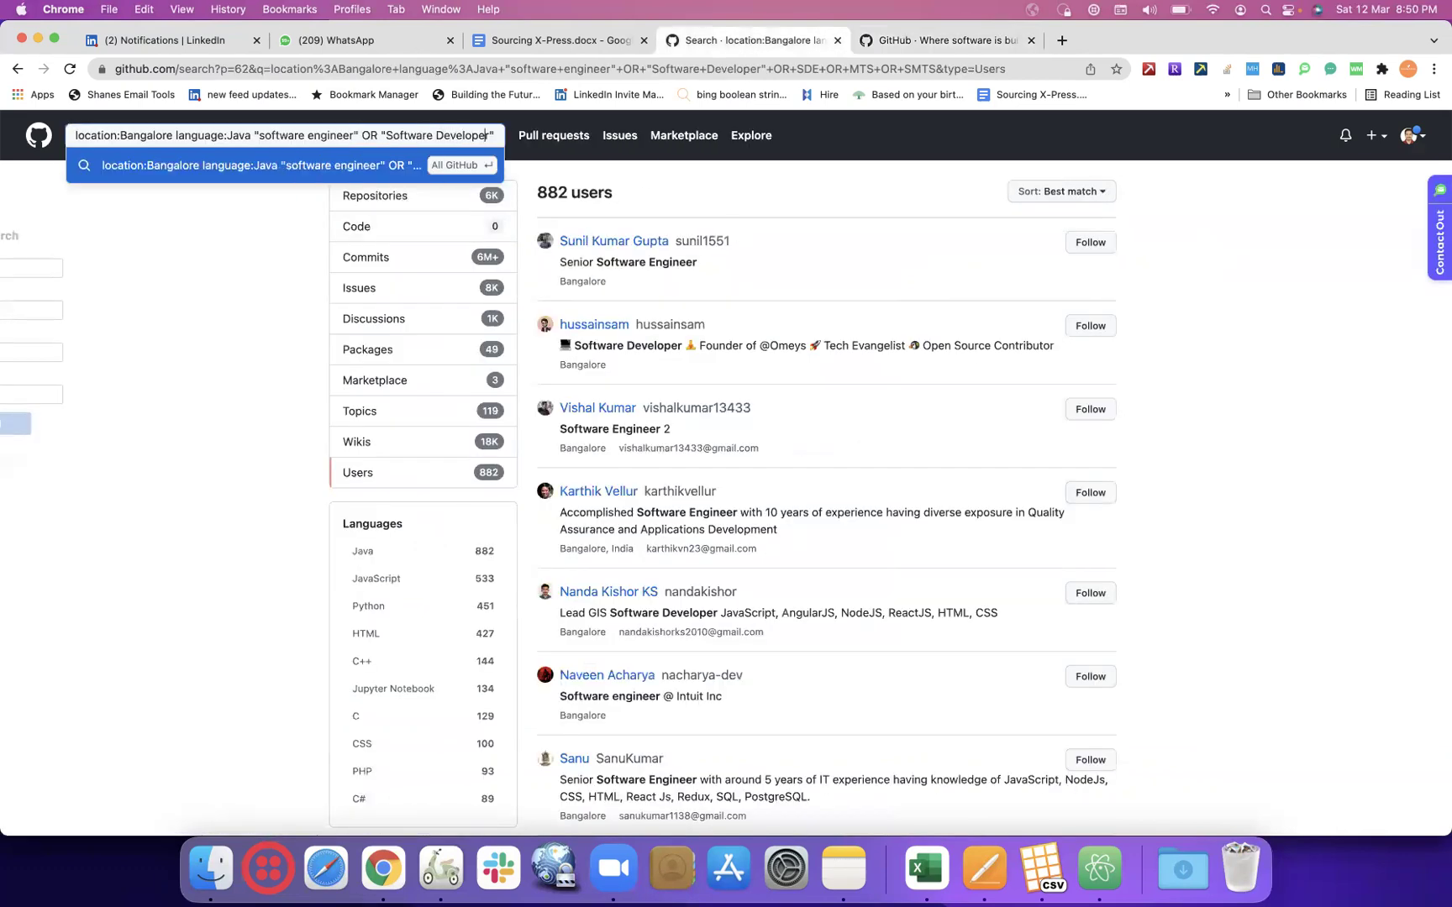
{"action": "key", "text": "Right"}
{"action": "key", "text": "Right"}
{"action": "key", "text": "Right"}
{"action": "key", "text": "Right"}
{"action": "key", "text": "Right"}
{"action": "key", "text": "Right"}
{"action": "key", "text": "Right"}
{"action": "key", "text": "Right"}
{"action": "key", "text": "Right"}
{"action": "key", "text": "Right"}
{"action": "key", "text": "Right"}
{"action": "key", "text": "Right"}
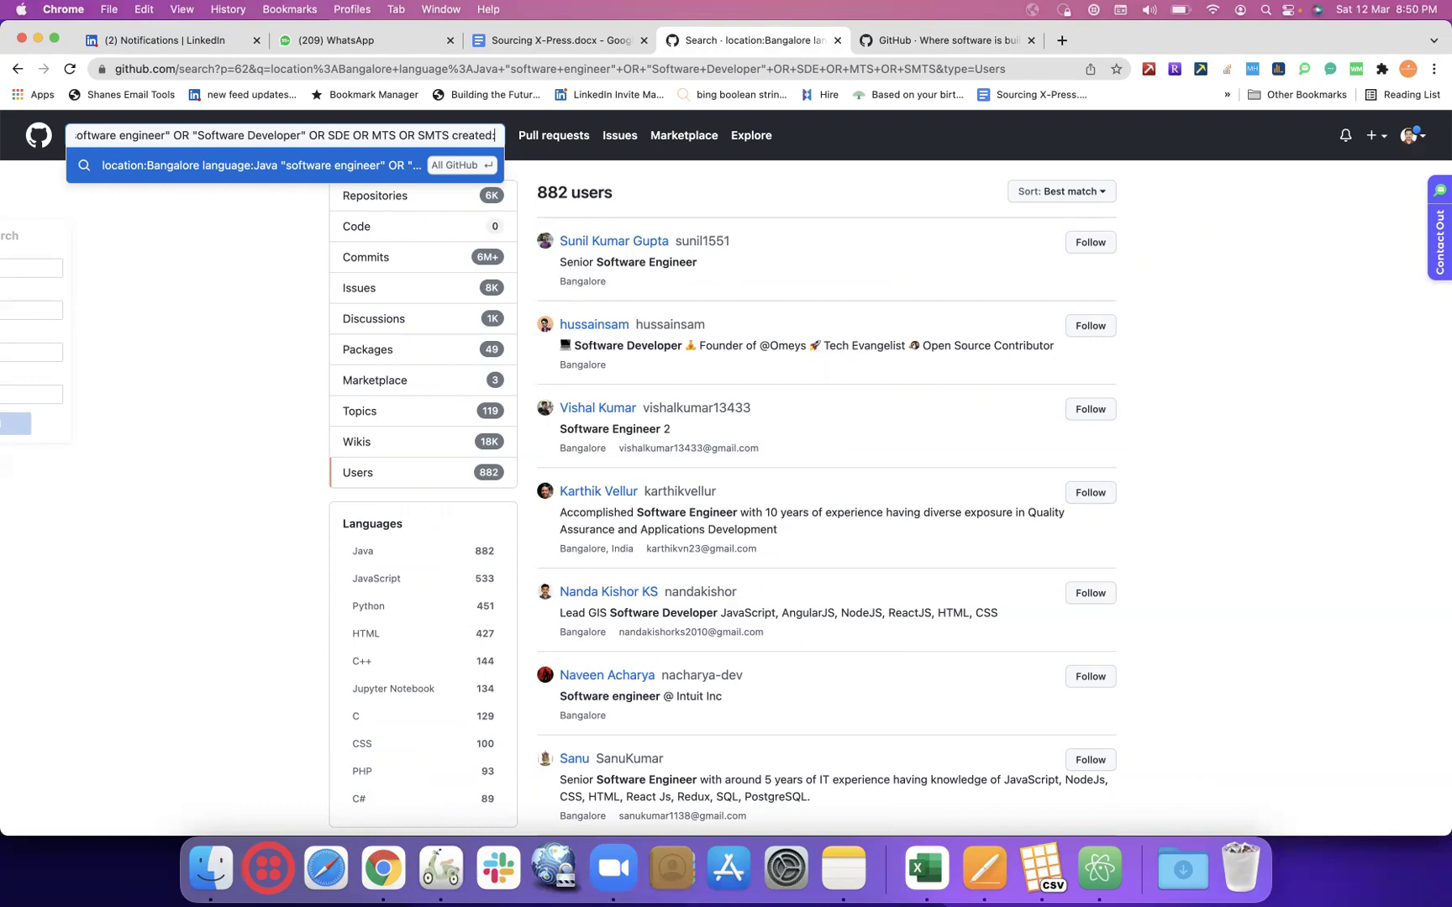
- In the advanced search form, set the creation dates to >2013-01-12..<2016-01-02 and run the search
{"action": "left_click", "coordinate": [928, 39]}
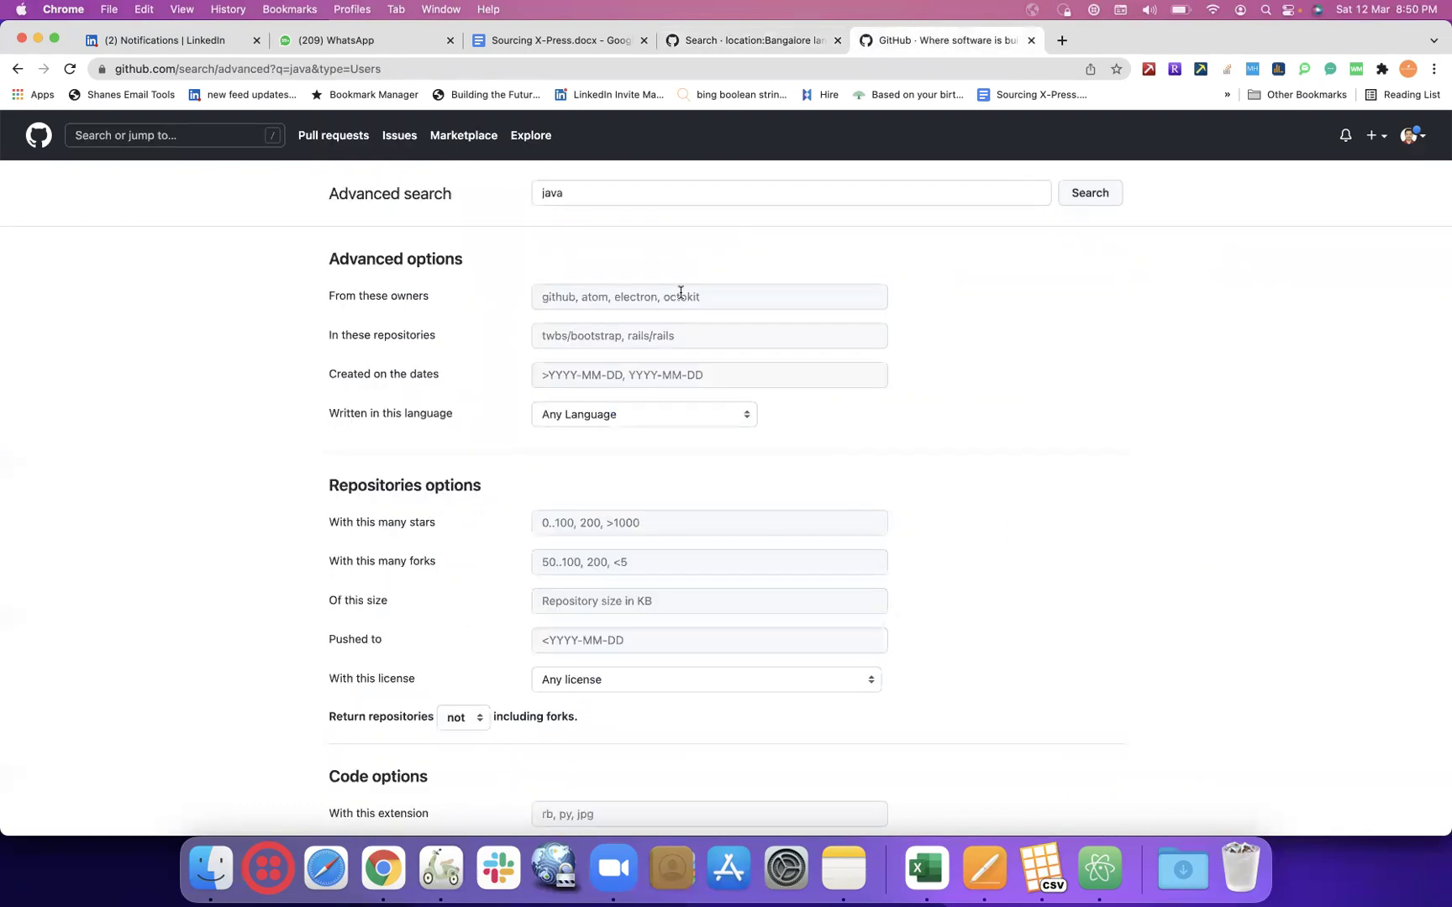
{"action": "left_click", "coordinate": [545, 379]}
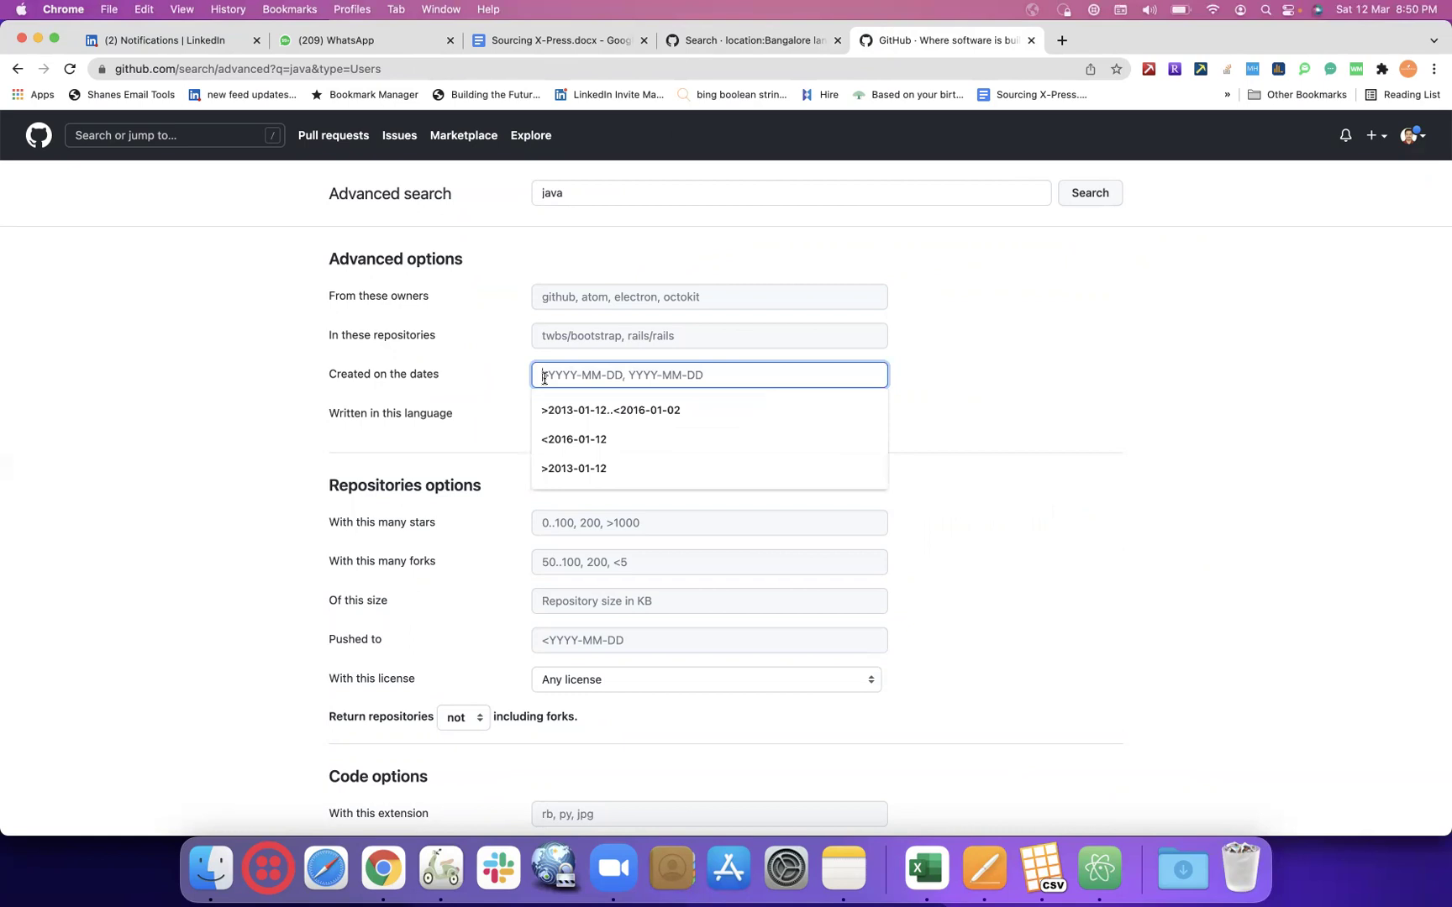
{"action": "left_click", "coordinate": [668, 412]}
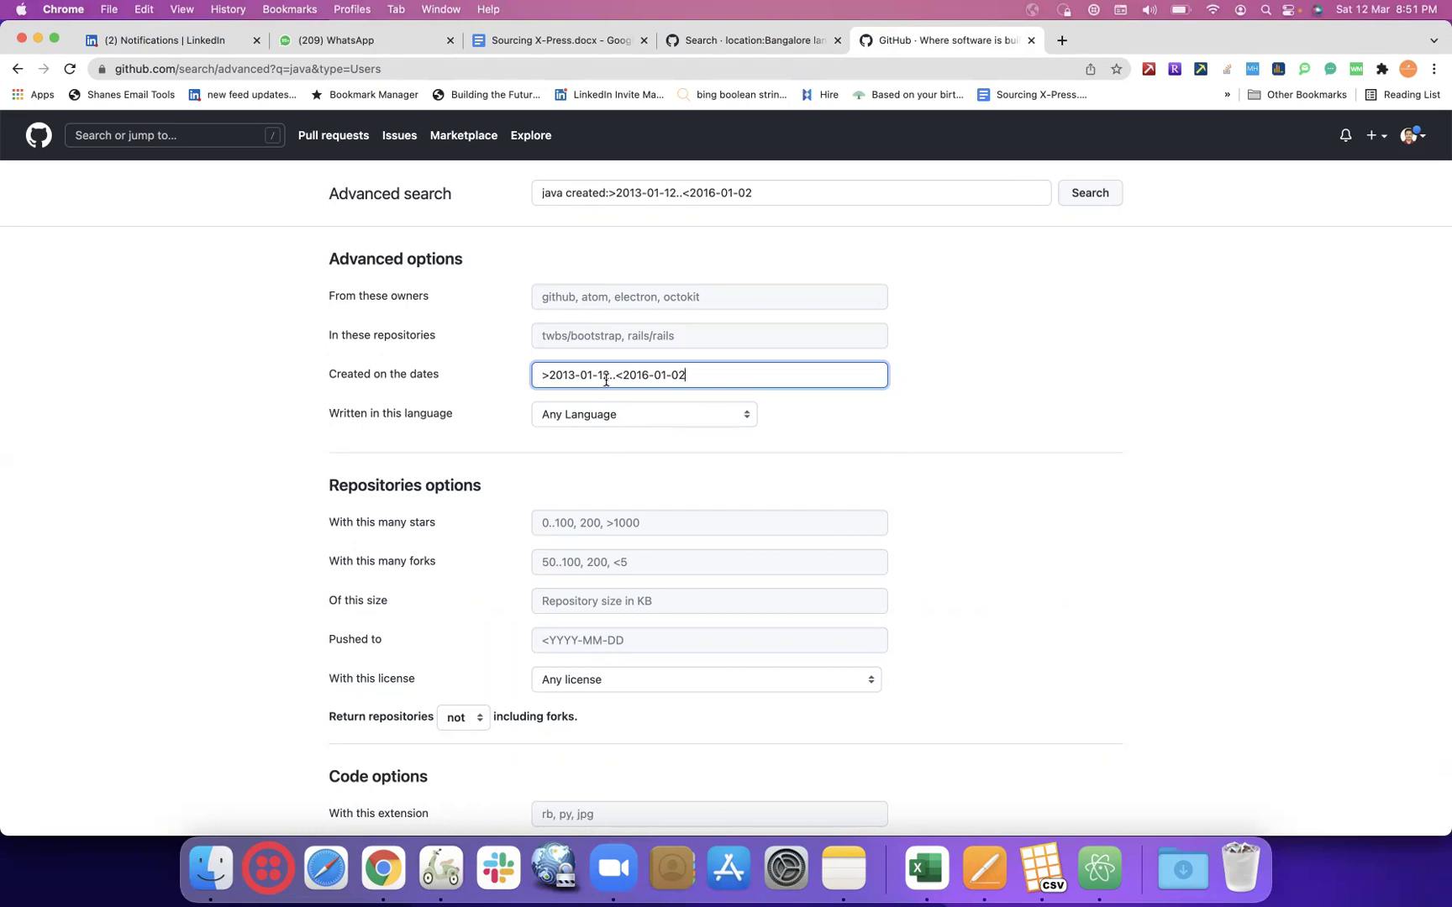
{"action": "left_click", "coordinate": [1092, 194]}
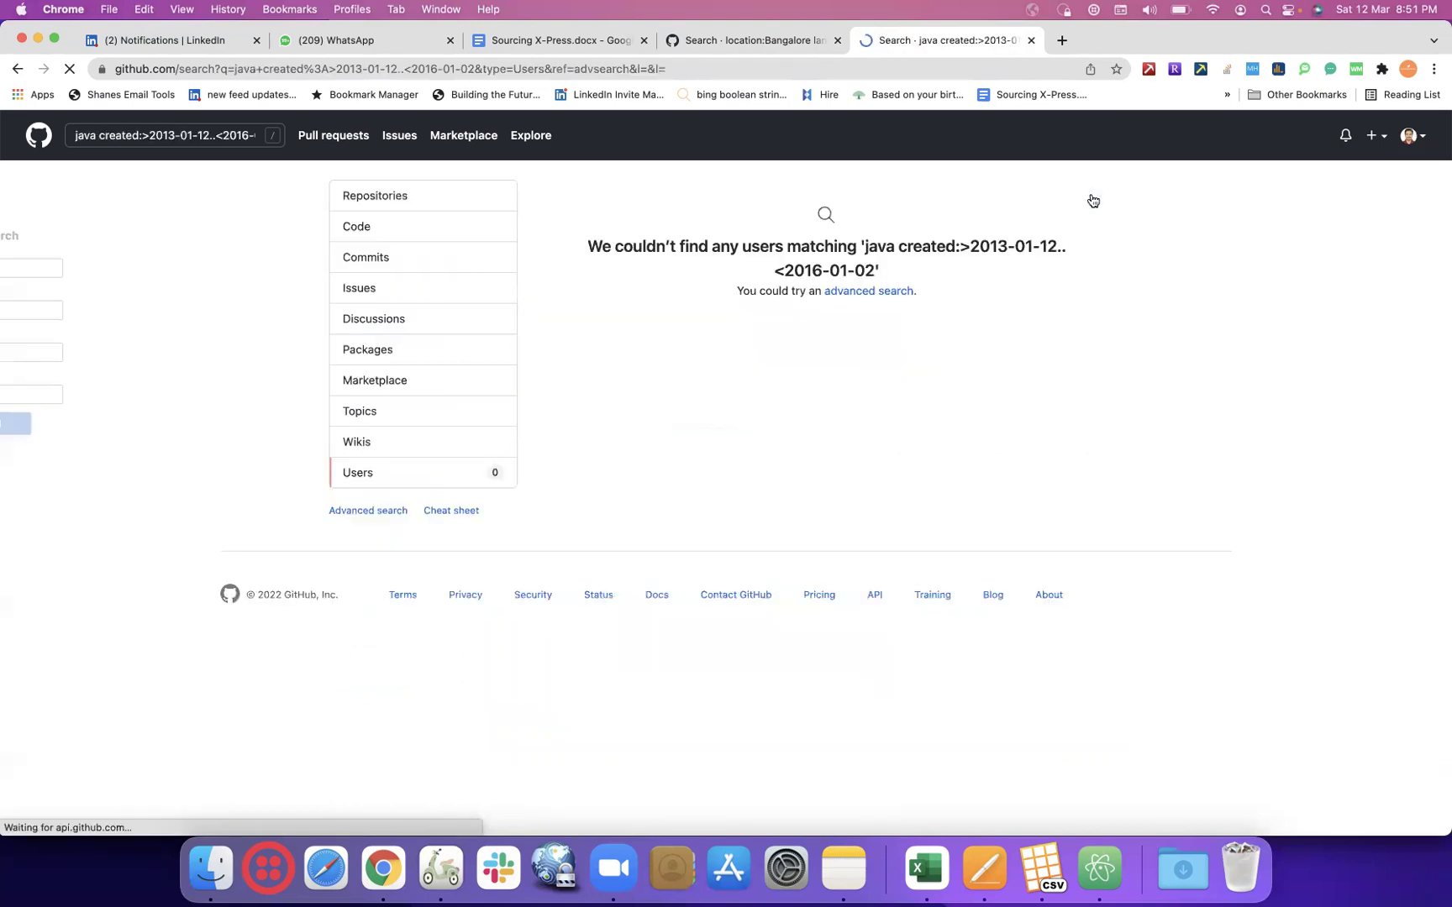
- Remove the > and < signs from the query so it reads java created:2013-01-12..2016-01-02, and rerun the search
{"action": "left_click", "coordinate": [145, 135]}
{"action": "key", "text": "BackSpace"}
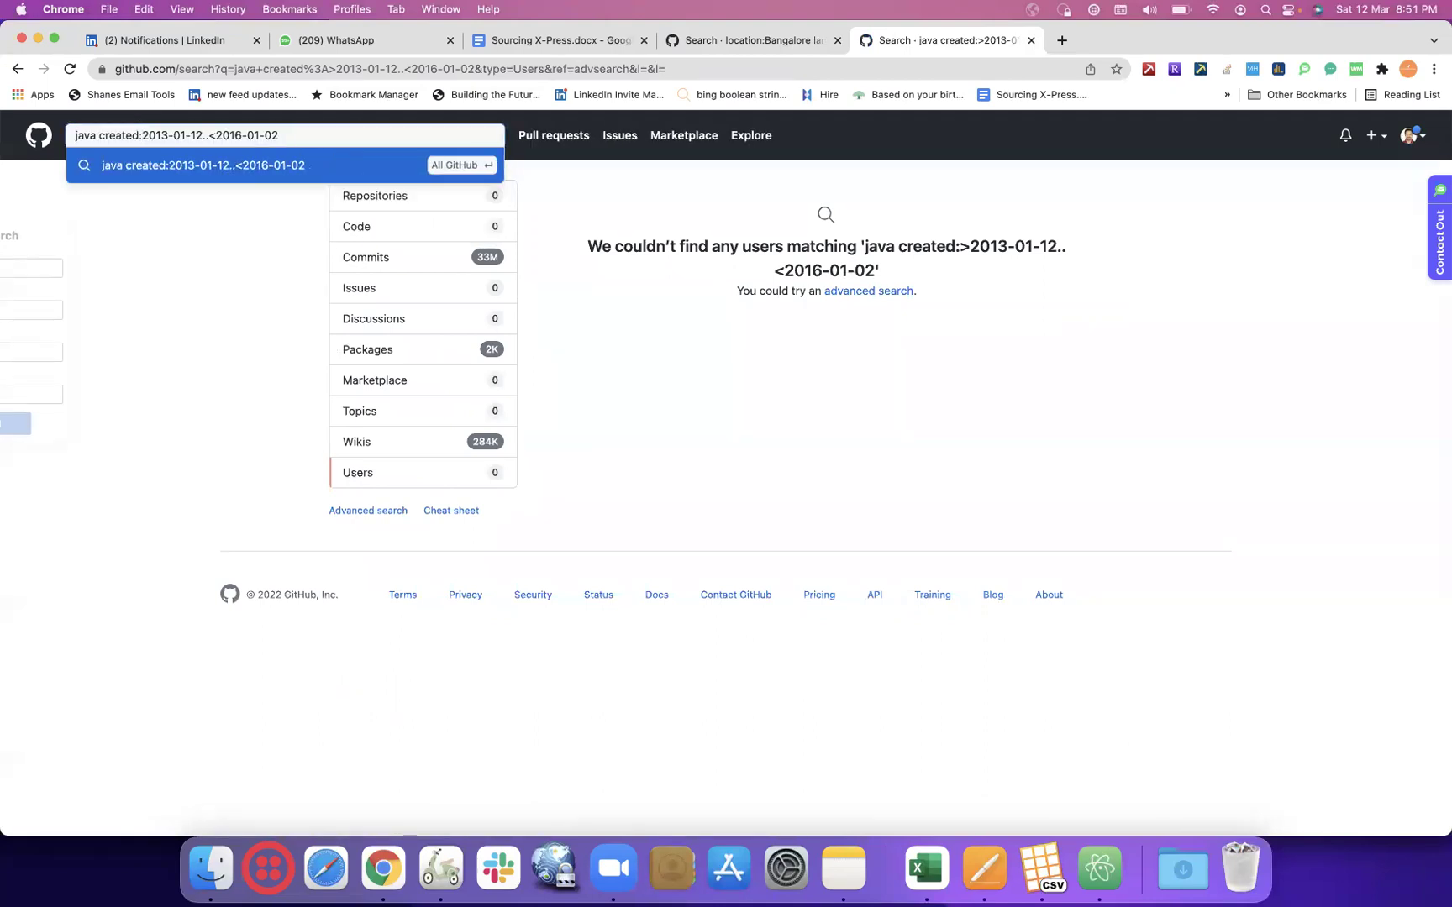
{"action": "left_click", "coordinate": [219, 134]}
{"action": "key", "text": "BackSpace"}
{"action": "key", "text": "BackSpace"}
{"action": "type", "text": "2"}
{"action": "key", "text": "Return"}
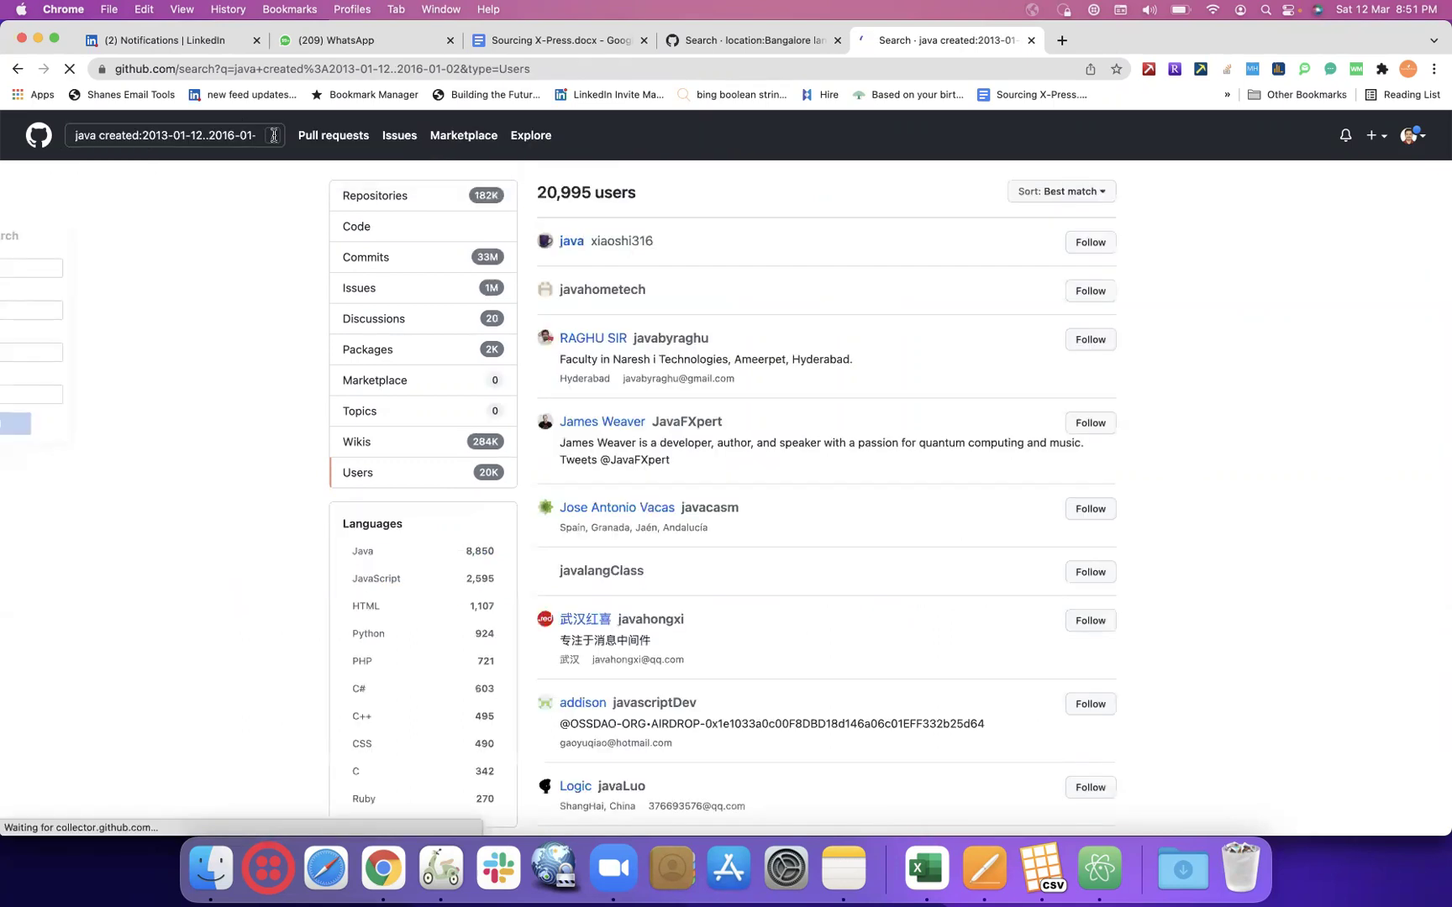
- Compare the date range format in the java query with the "created:" qualifier in the Bangalore query
{"action": "left_click", "coordinate": [164, 137]}
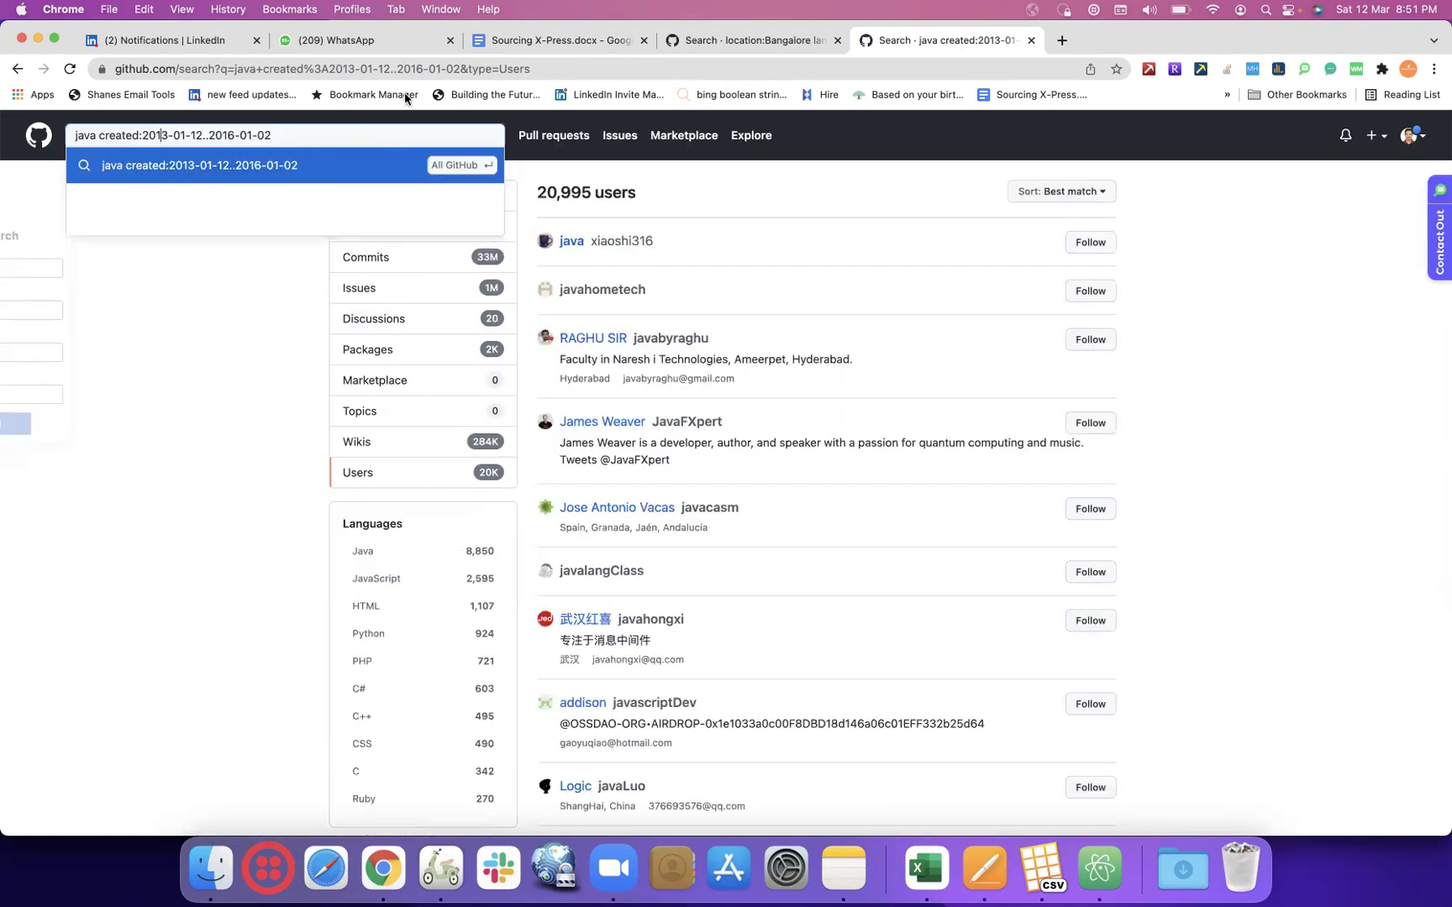
{"action": "left_click", "coordinate": [767, 44]}
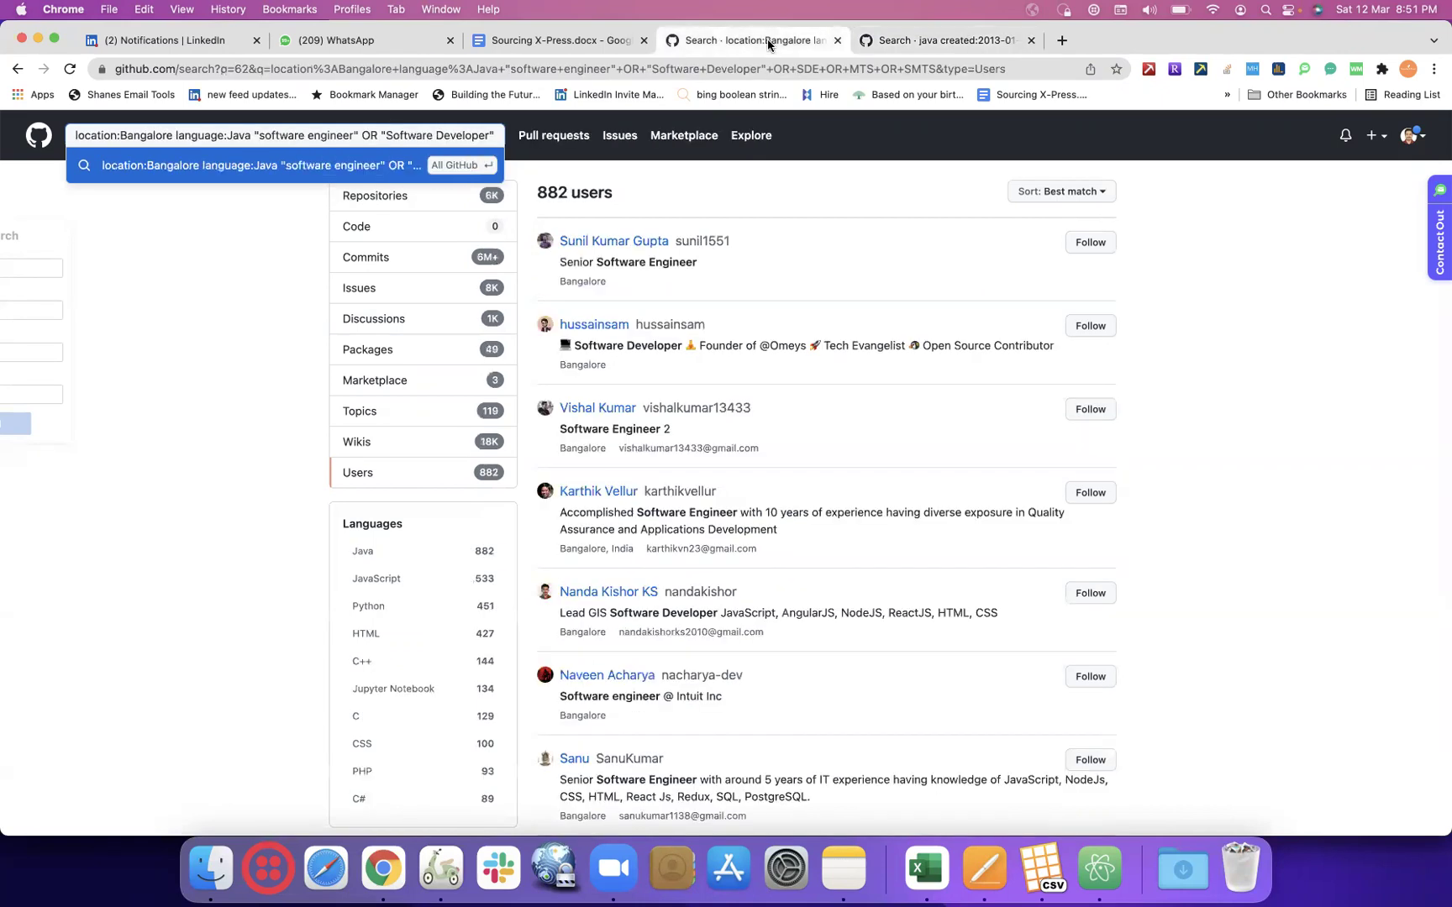
{"action": "scroll", "coordinate": [444, 136], "scroll_direction": "right", "scroll_amount": 3}
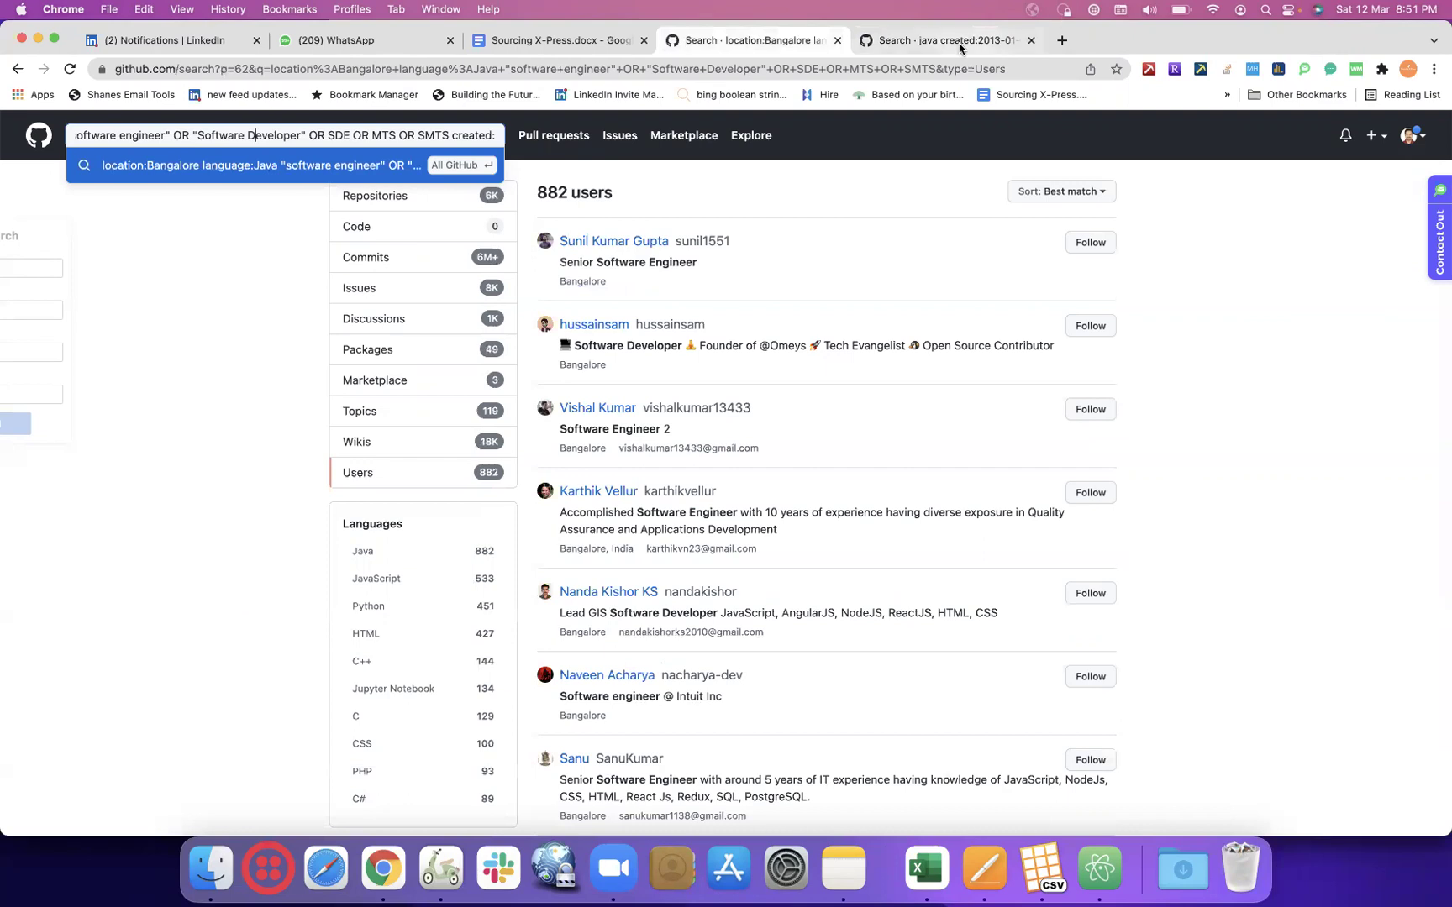
{"action": "left_click", "coordinate": [959, 44]}
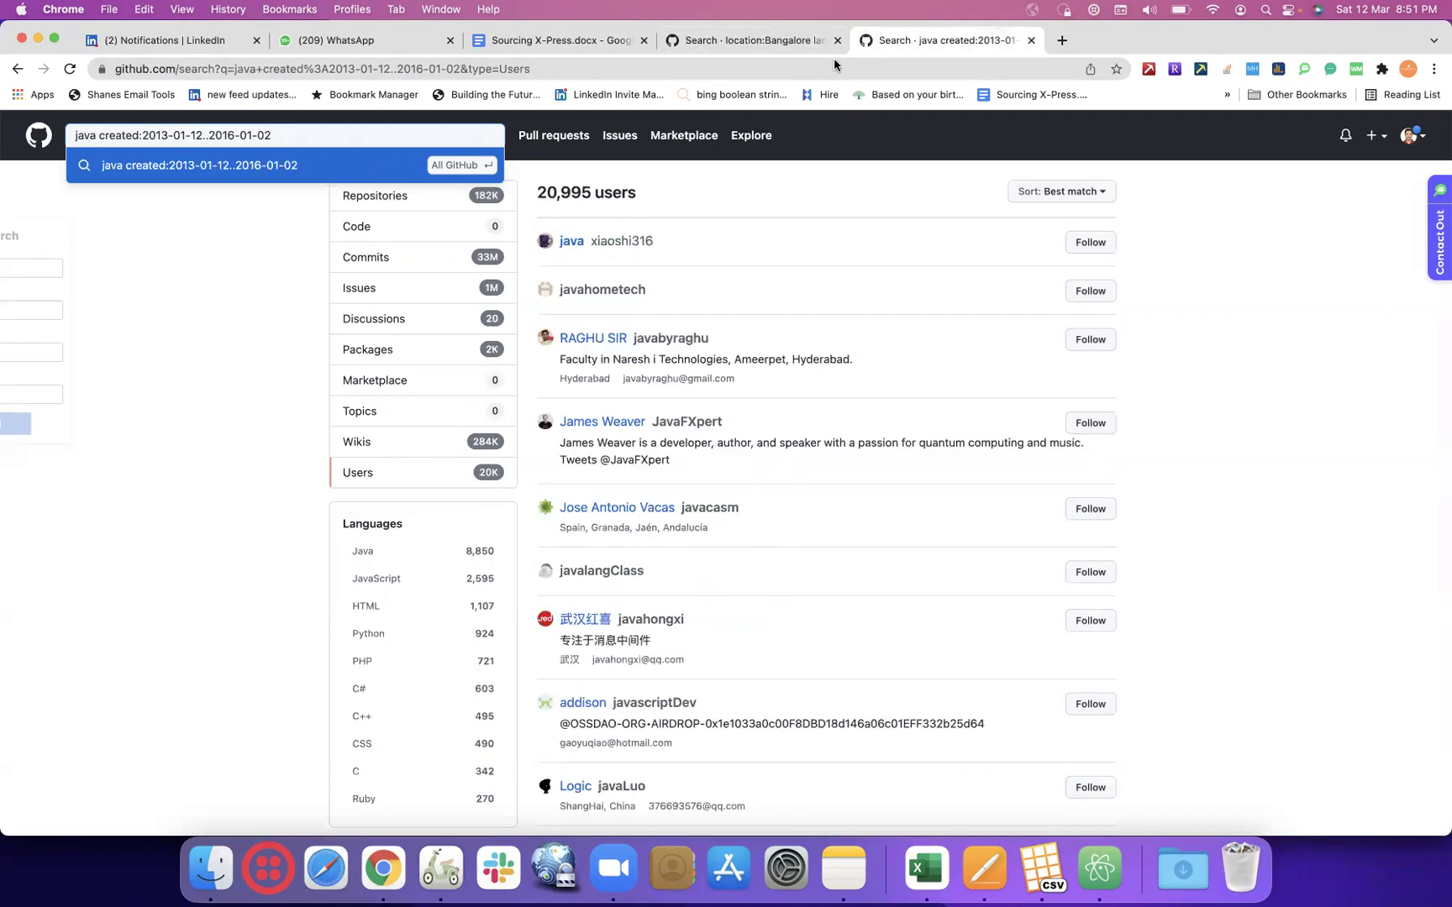
{"action": "left_click", "coordinate": [715, 43]}
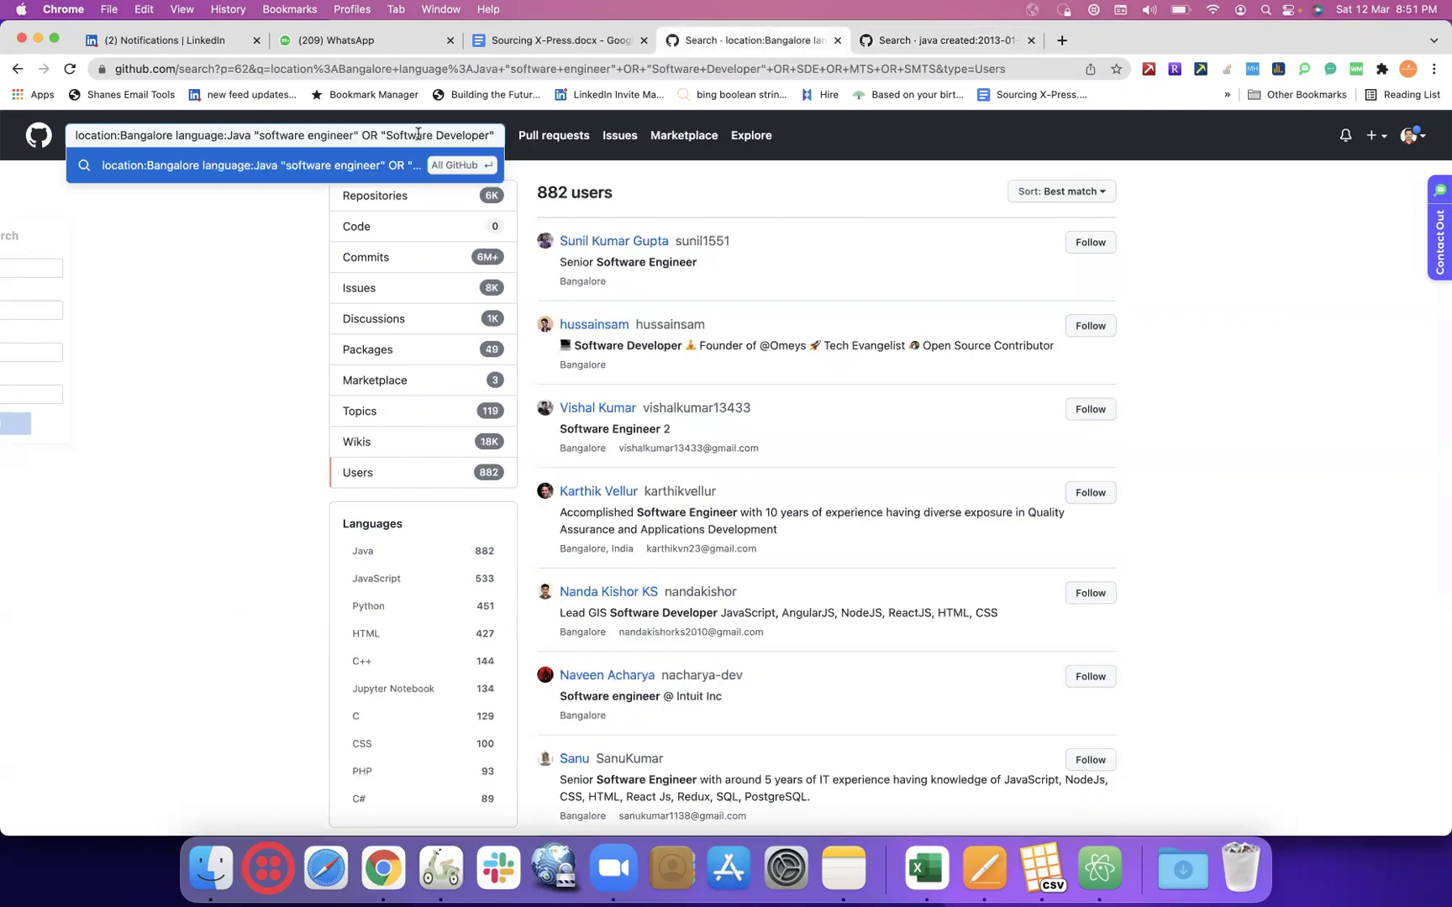
- Insert created:2010-12-01..2016-12-01 after language:Java in the Bangalore search query
{"action": "left_click", "coordinate": [255, 135]}
{"action": "type", "text": "created"}
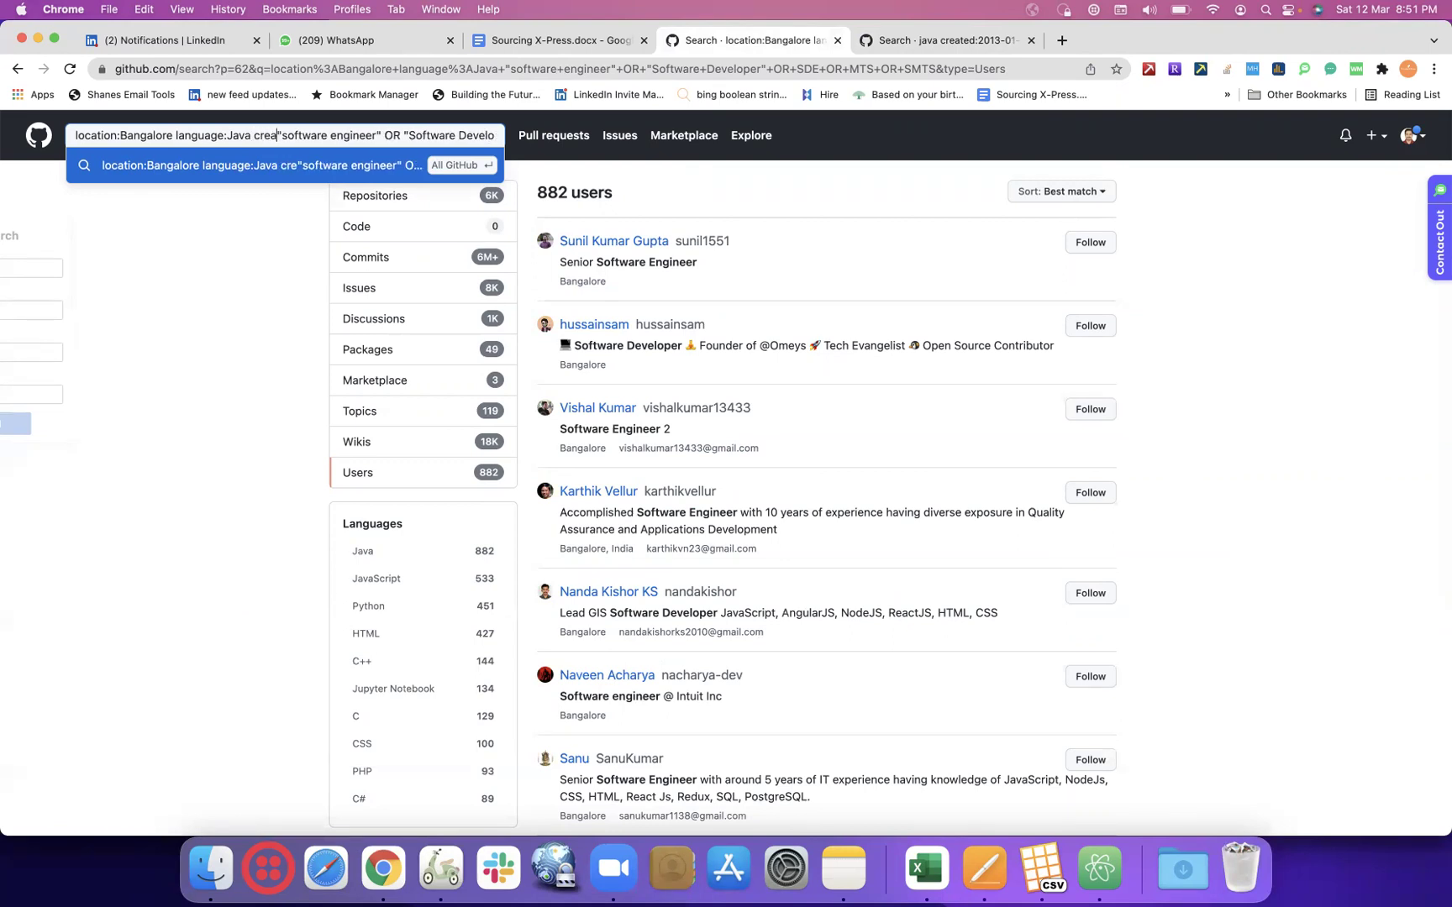
{"action": "type", "text": ":"}
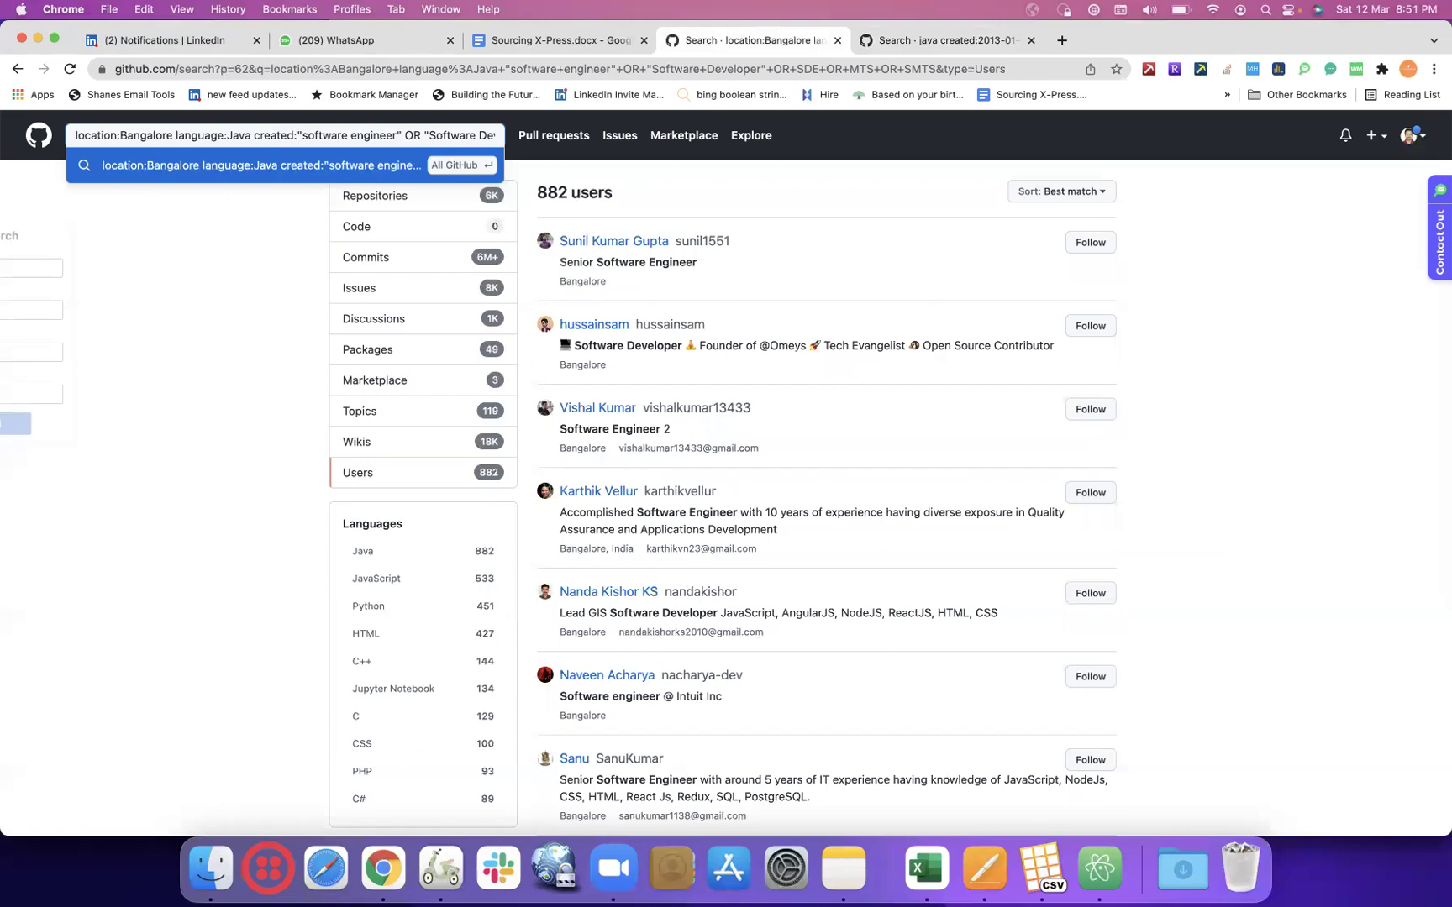
{"action": "type", "text": "2010"}
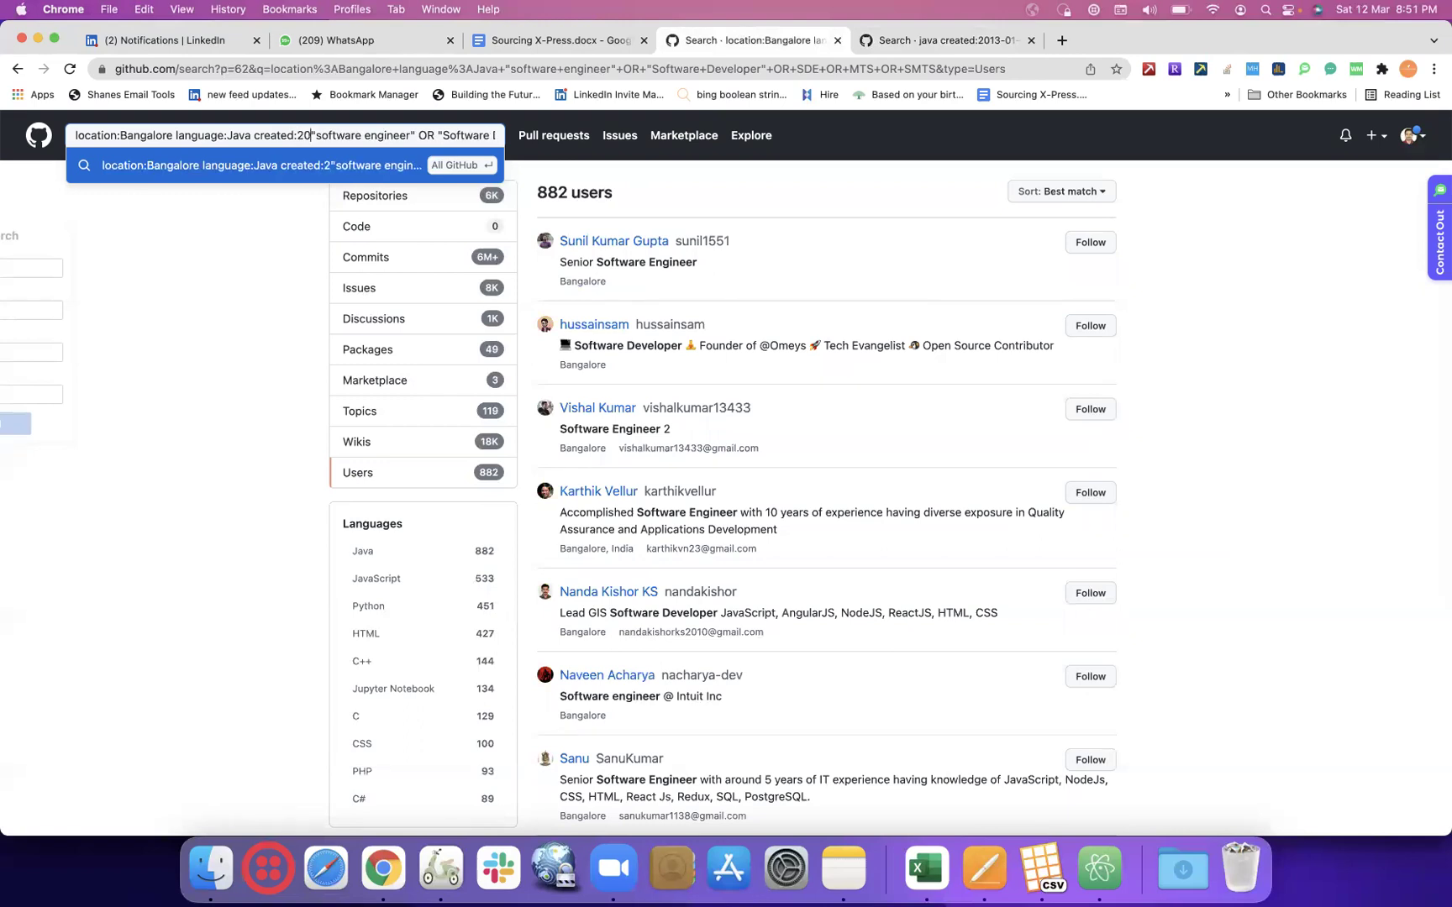
{"action": "type", "text": "-"}
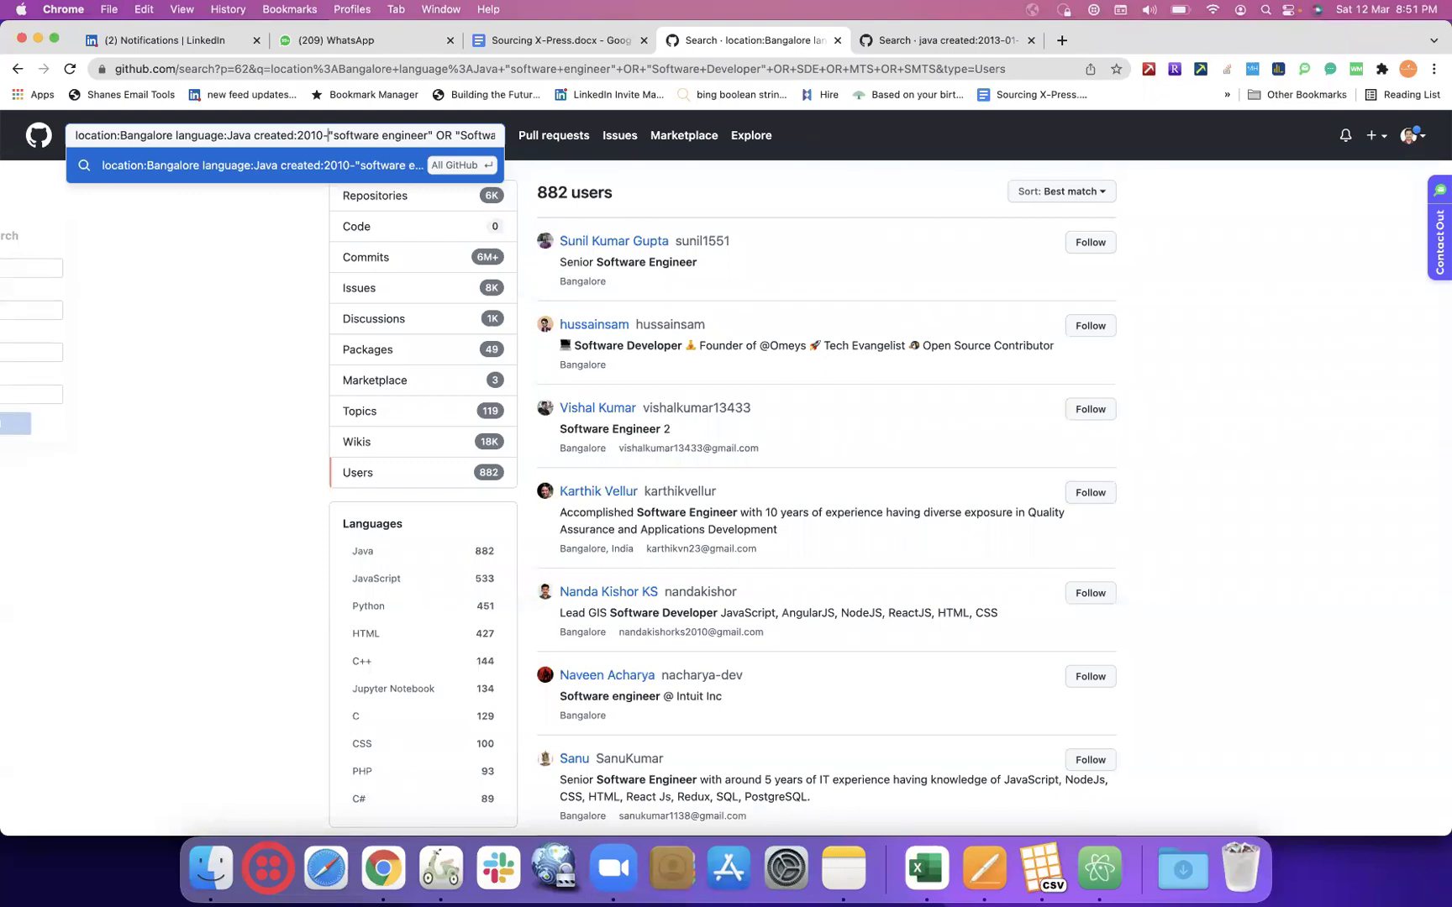
{"action": "type", "text": "12-"}
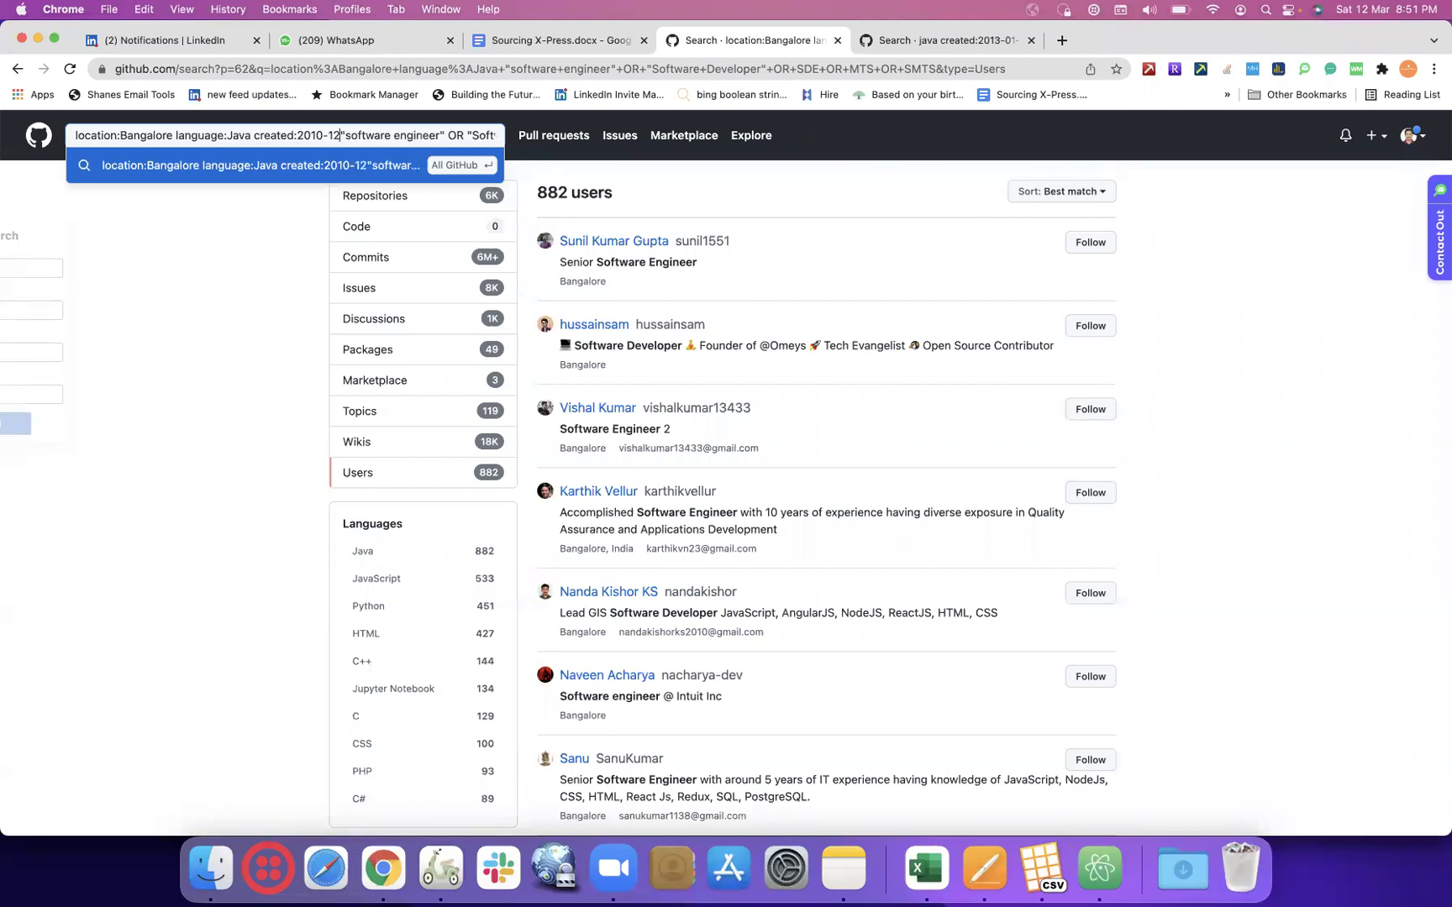
{"action": "type", "text": "01.."}
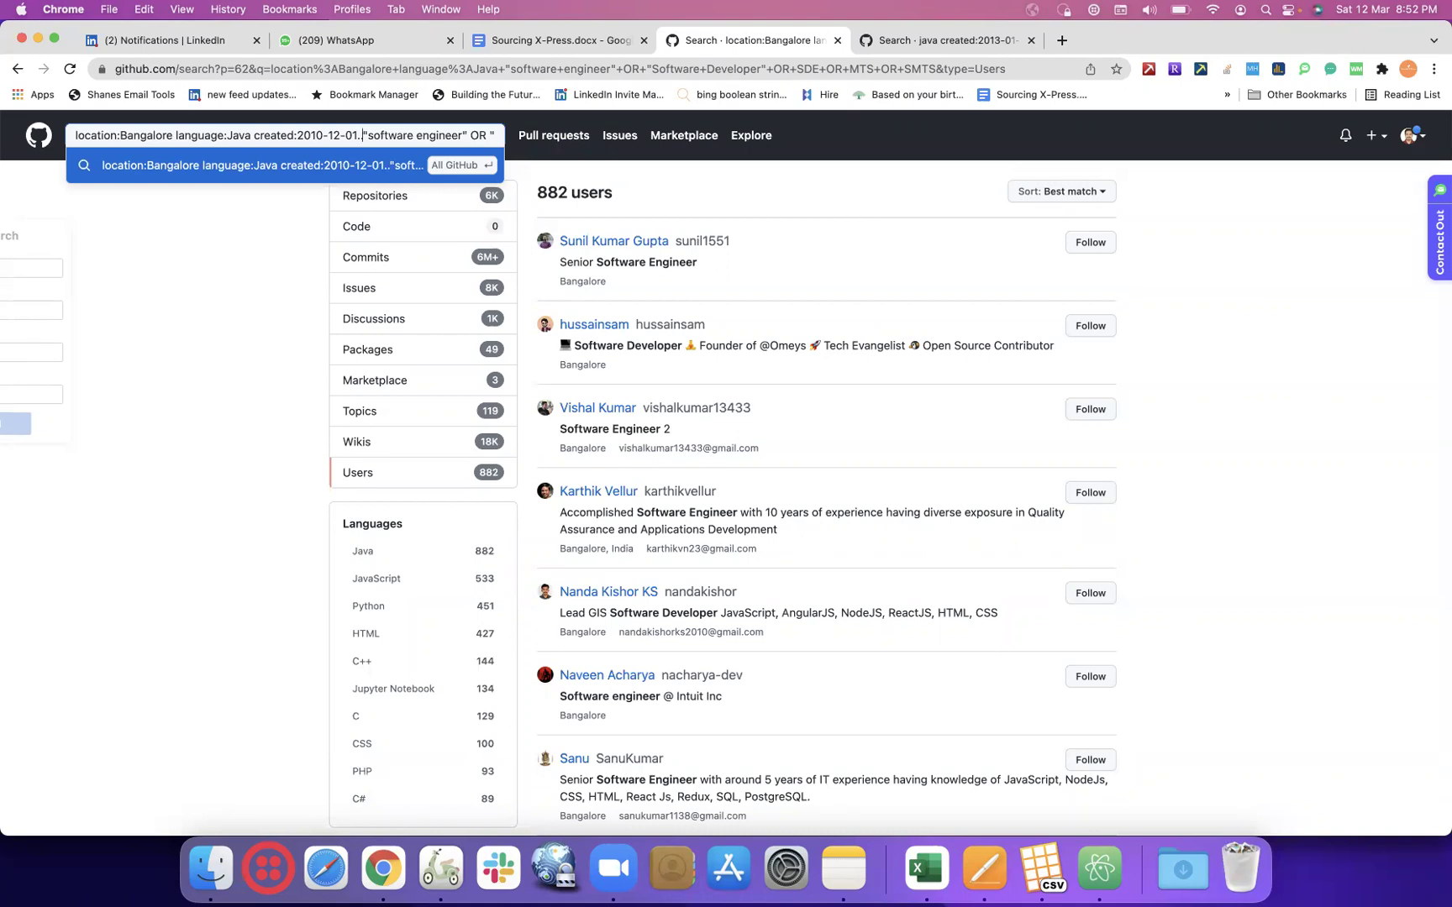
{"action": "type", "text": "2015"}
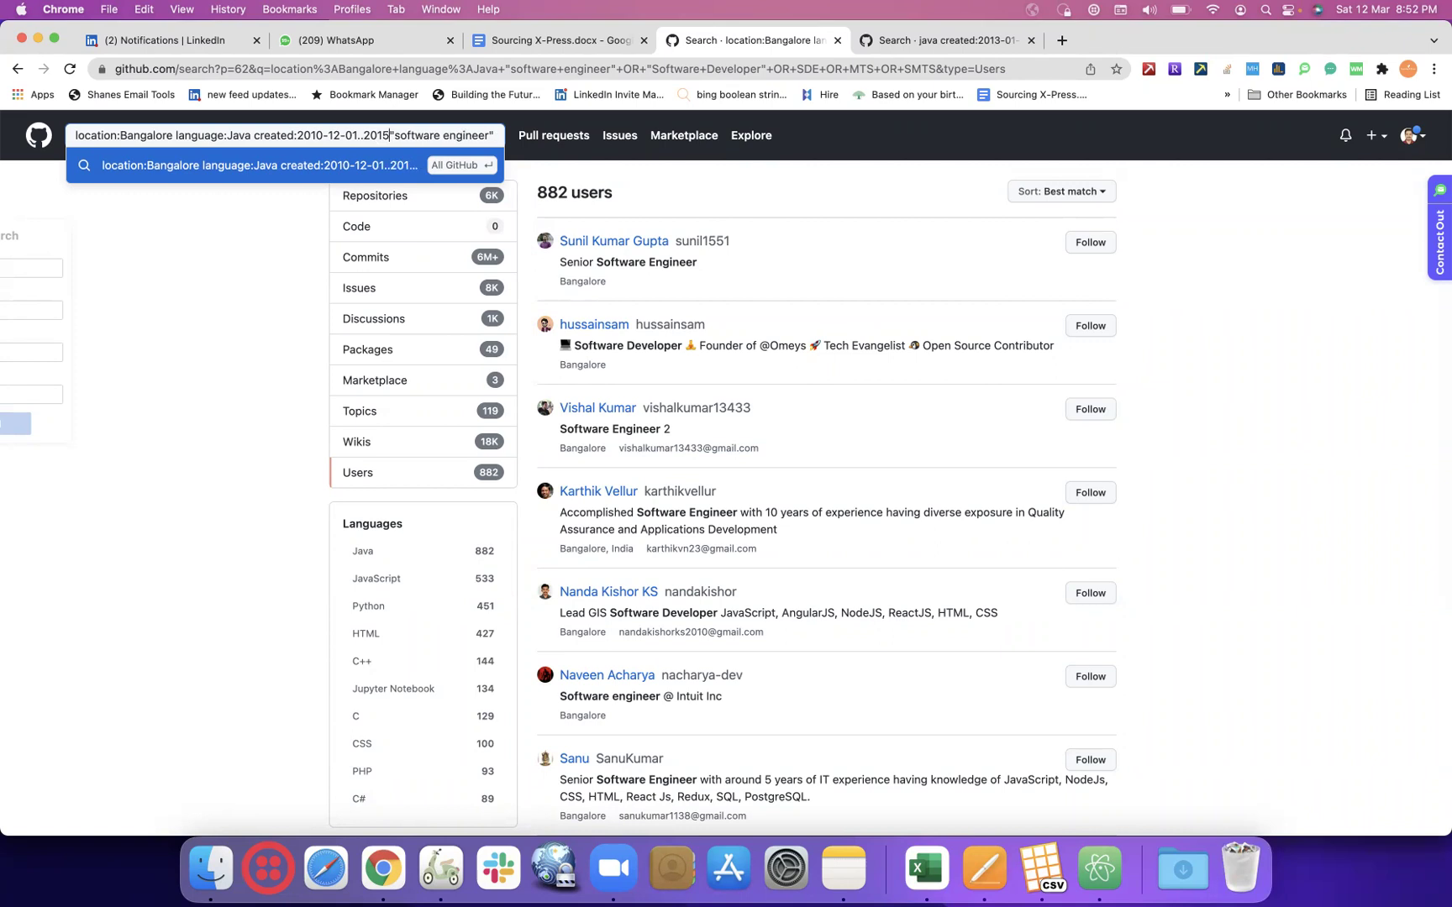
{"action": "type", "text": "-12"}
{"action": "key", "text": "Left"}
{"action": "key", "text": "Left"}
{"action": "key", "text": "Left"}
{"action": "key", "text": "Left"}
{"action": "key", "text": "BackSpace"}
{"action": "type", "text": "6"}
{"action": "key", "text": "Right"}
{"action": "key", "text": "Right"}
{"action": "key", "text": "Right"}
{"action": "type", "text": "-01"}
- Delete the leftover "created:" qualifier after SMTS at the end of the query
{"action": "key", "text": "Right"}
{"action": "key", "text": "Right"}
{"action": "key", "text": "Right"}
{"action": "key", "text": "Right"}
{"action": "key", "text": "Right"}
{"action": "key", "text": "Right"}
{"action": "key", "text": "Right"}
{"action": "key", "text": "Right"}
{"action": "key", "text": "Right"}
{"action": "key", "text": "Right"}
{"action": "key", "text": "Right"}
{"action": "key", "text": "Right"}
{"action": "key", "text": "Right"}
{"action": "key", "text": "Right"}
{"action": "key", "text": "Right"}
{"action": "key", "text": "Right"}
{"action": "key", "text": "Right"}
{"action": "key", "text": "Right"}
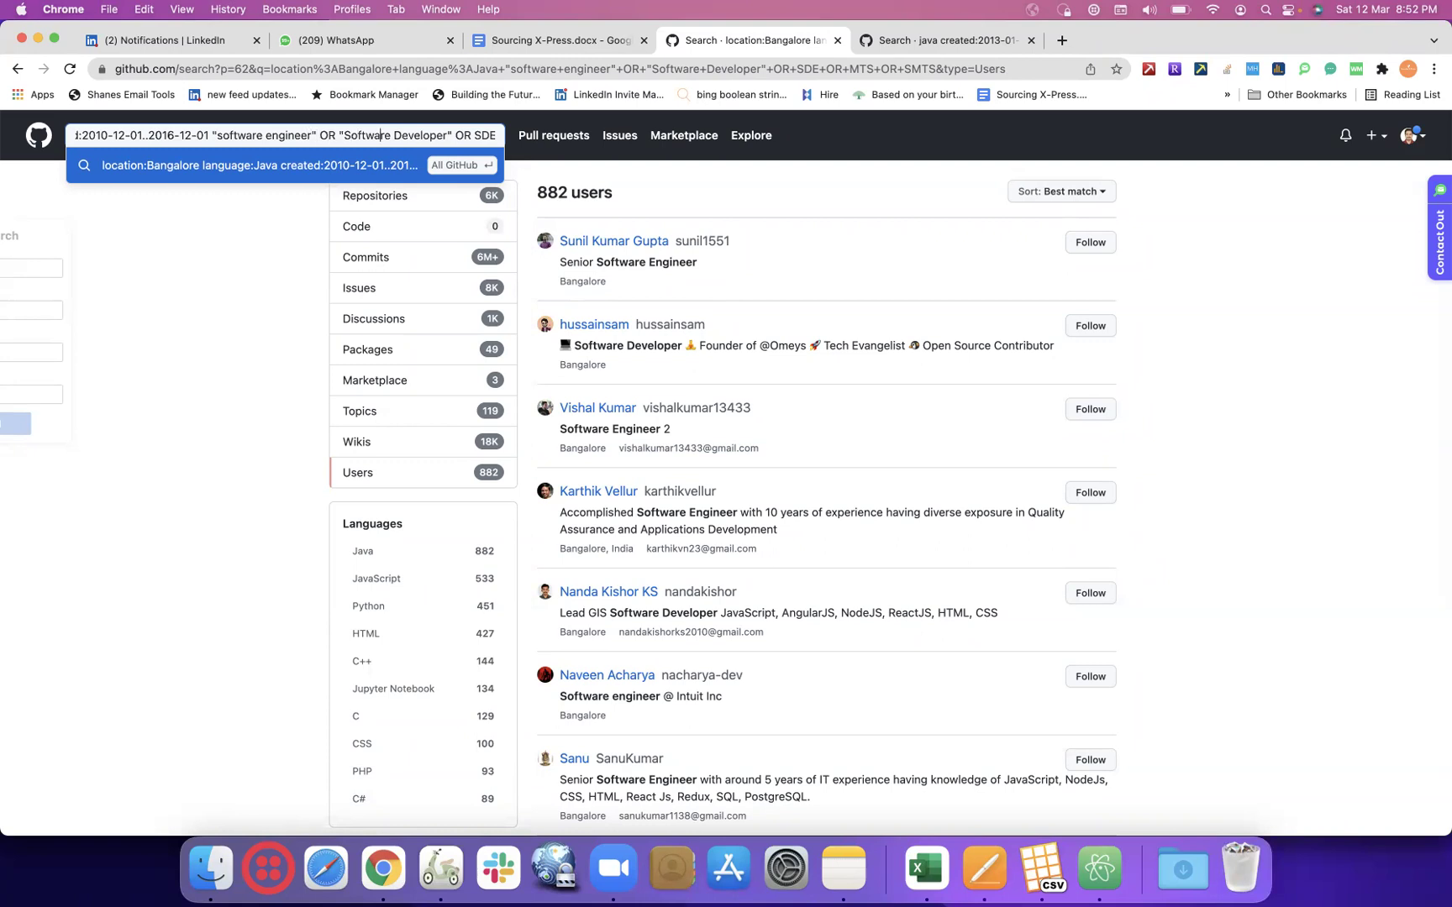
{"action": "key", "text": "Right"}
{"action": "key", "text": "Right"}
{"action": "key", "text": "Right"}
{"action": "key", "text": "Right"}
{"action": "key", "text": "Right"}
{"action": "key", "text": "Right"}
{"action": "key", "text": "Right"}
{"action": "key", "text": "Right"}
{"action": "key", "text": "Right"}
{"action": "key", "text": "Right"}
{"action": "key", "text": "Right"}
{"action": "key", "text": "Right"}
{"action": "key", "text": "Right"}
{"action": "key", "text": "Right"}
{"action": "key", "text": "Right"}
{"action": "key", "text": "Right"}
{"action": "key", "text": "Right"}
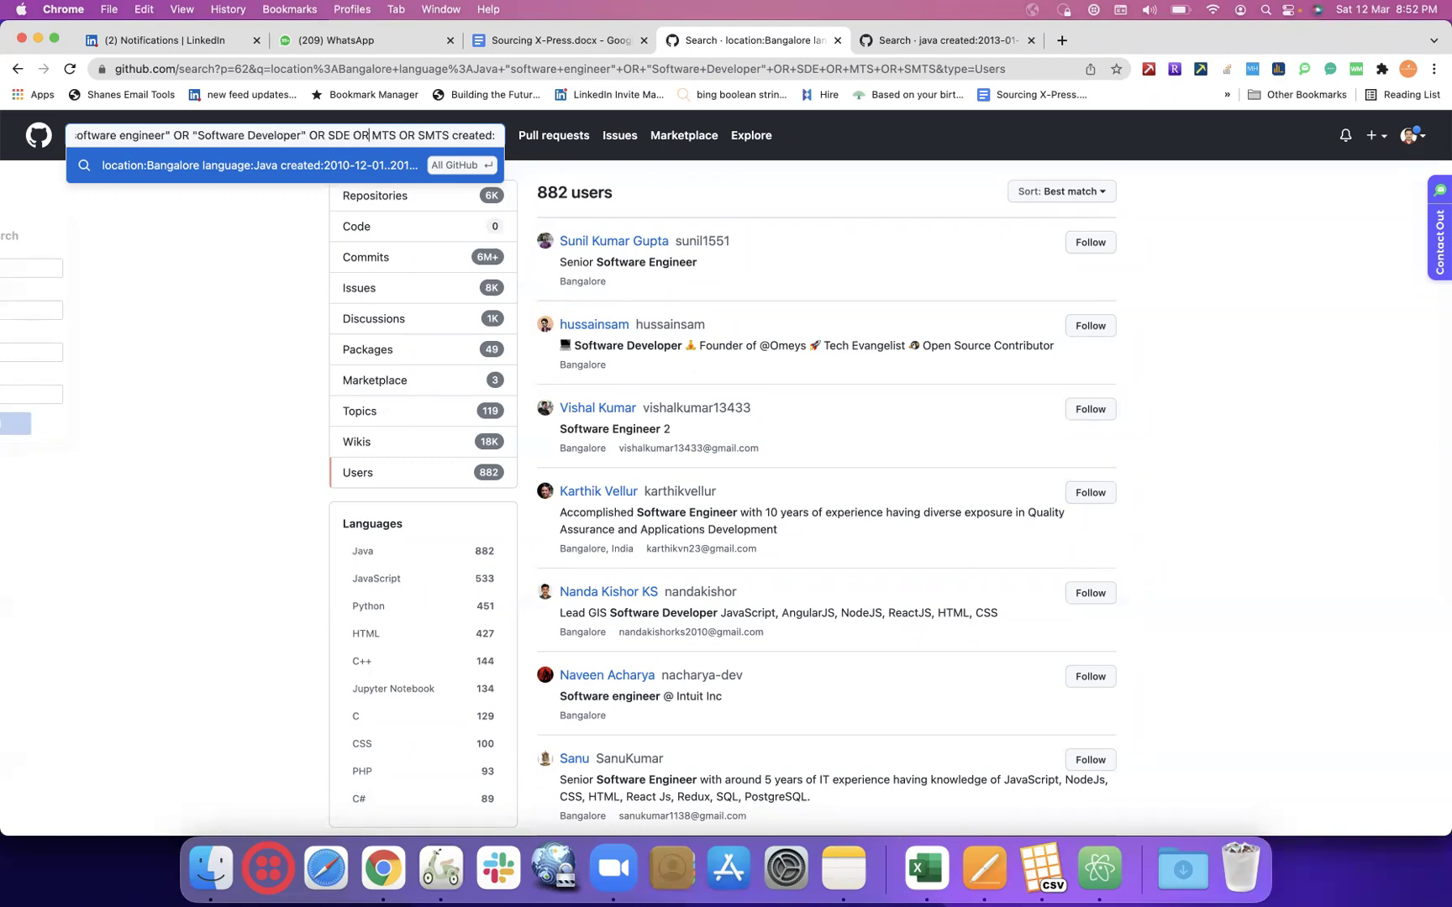
{"action": "key", "text": "Right"}
{"action": "key", "text": "Right"}
{"action": "key", "text": "Right"}
{"action": "key", "text": "Right"}
{"action": "key", "text": "Right"}
{"action": "key", "text": "Right"}
{"action": "key", "text": "Right"}
{"action": "key", "text": "Right"}
{"action": "key", "text": "Right"}
{"action": "key", "text": "Right"}
{"action": "key", "text": "Right"}
{"action": "key", "text": "Right"}
{"action": "key", "text": "Right"}
{"action": "key", "text": "Right"}
{"action": "key", "text": "Right"}
{"action": "key", "text": "BackSpace"}
{"action": "key", "text": "BackSpace"}
{"action": "key", "text": "BackSpace"}
{"action": "key", "text": "BackSpace"}
{"action": "key", "text": "BackSpace"}
{"action": "key", "text": "BackSpace"}
{"action": "key", "text": "BackSpace"}
{"action": "key", "text": "BackSpace"}
{"action": "key", "text": "BackSpace"}
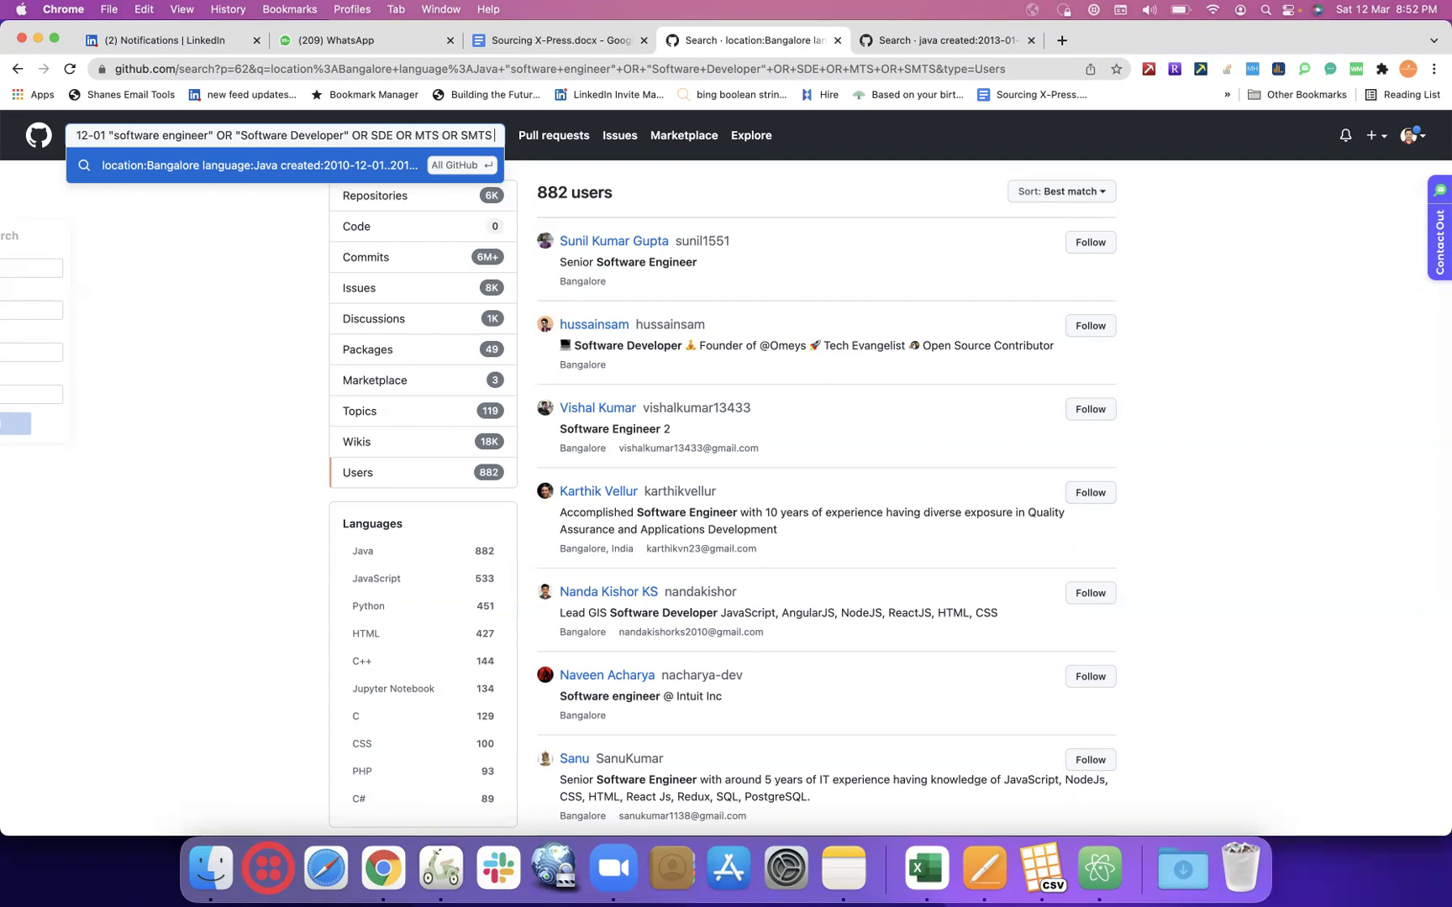
- Check the edited Bangalore query from start to end and run the search
{"action": "scroll", "coordinate": [177, 142], "scroll_direction": "left", "scroll_amount": 1}
{"action": "scroll", "coordinate": [177, 142], "scroll_direction": "left", "scroll_amount": 5}
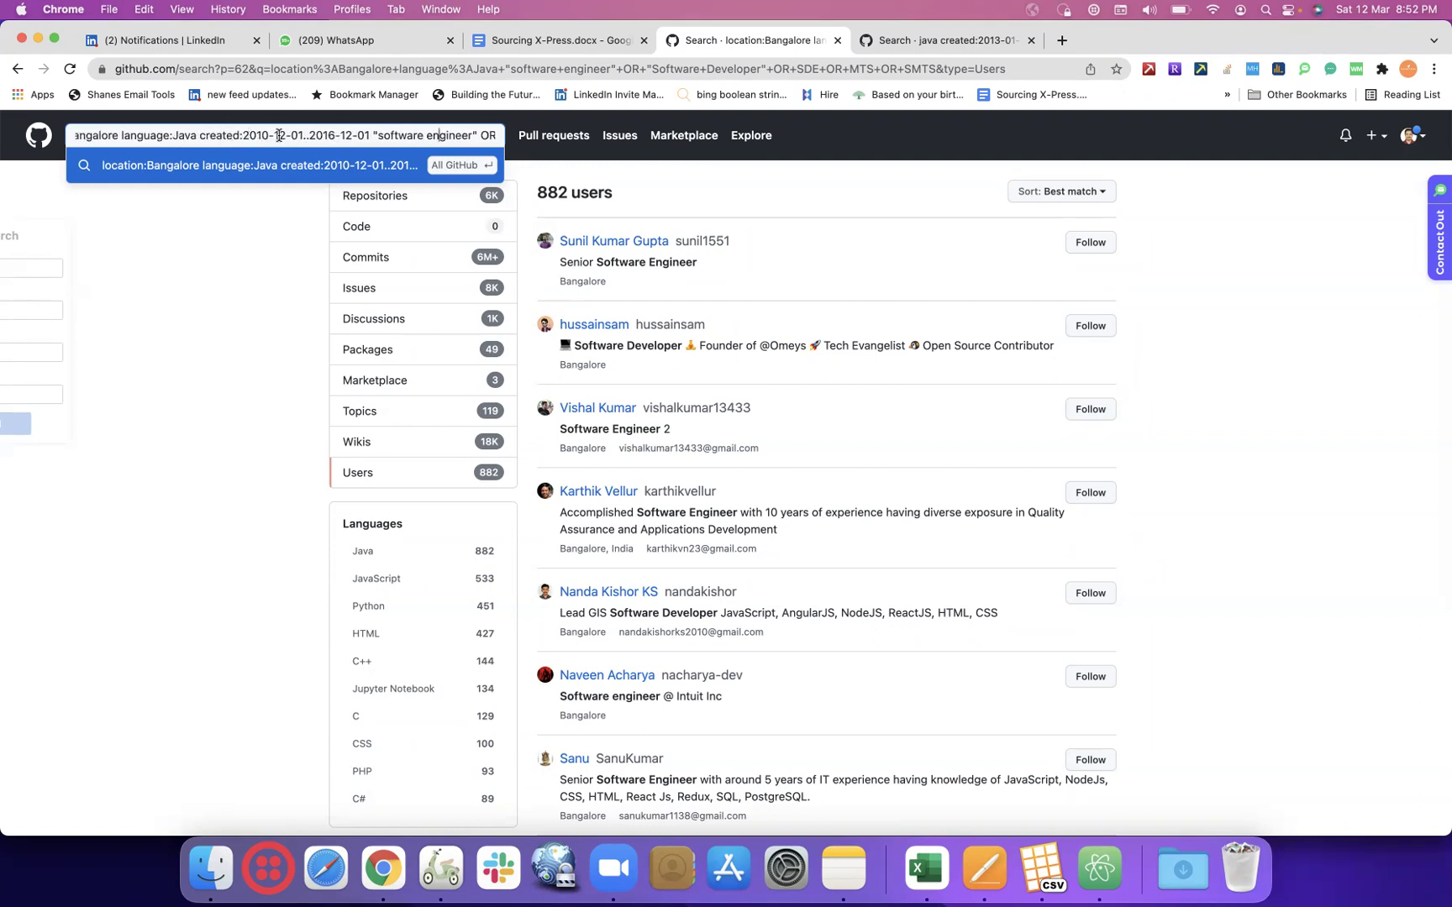
{"action": "scroll", "coordinate": [353, 140], "scroll_direction": "right", "scroll_amount": 1}
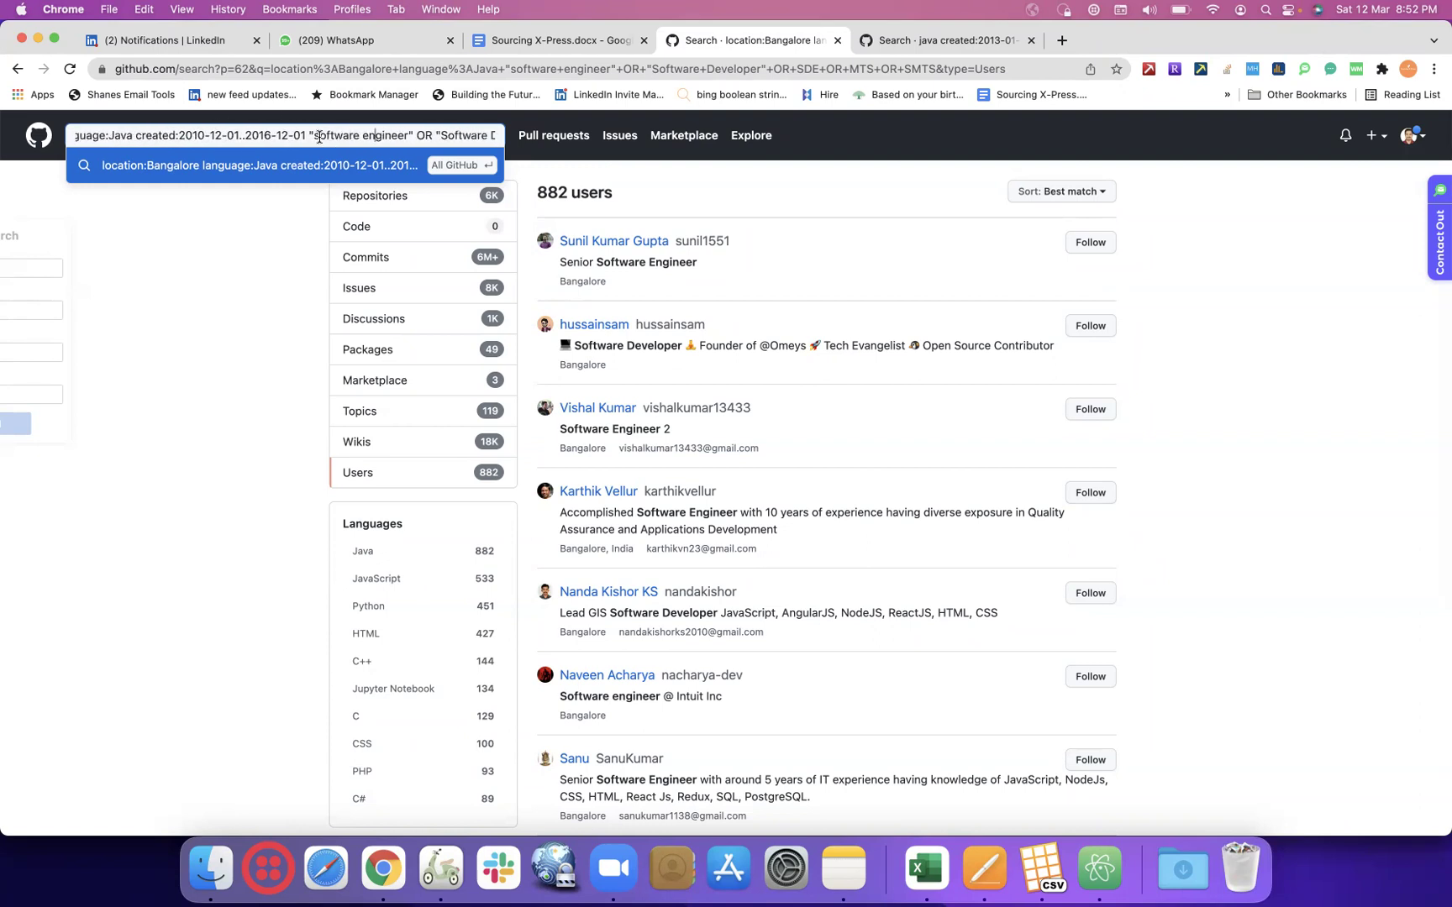
{"action": "scroll", "coordinate": [454, 138], "scroll_direction": "right", "scroll_amount": 5}
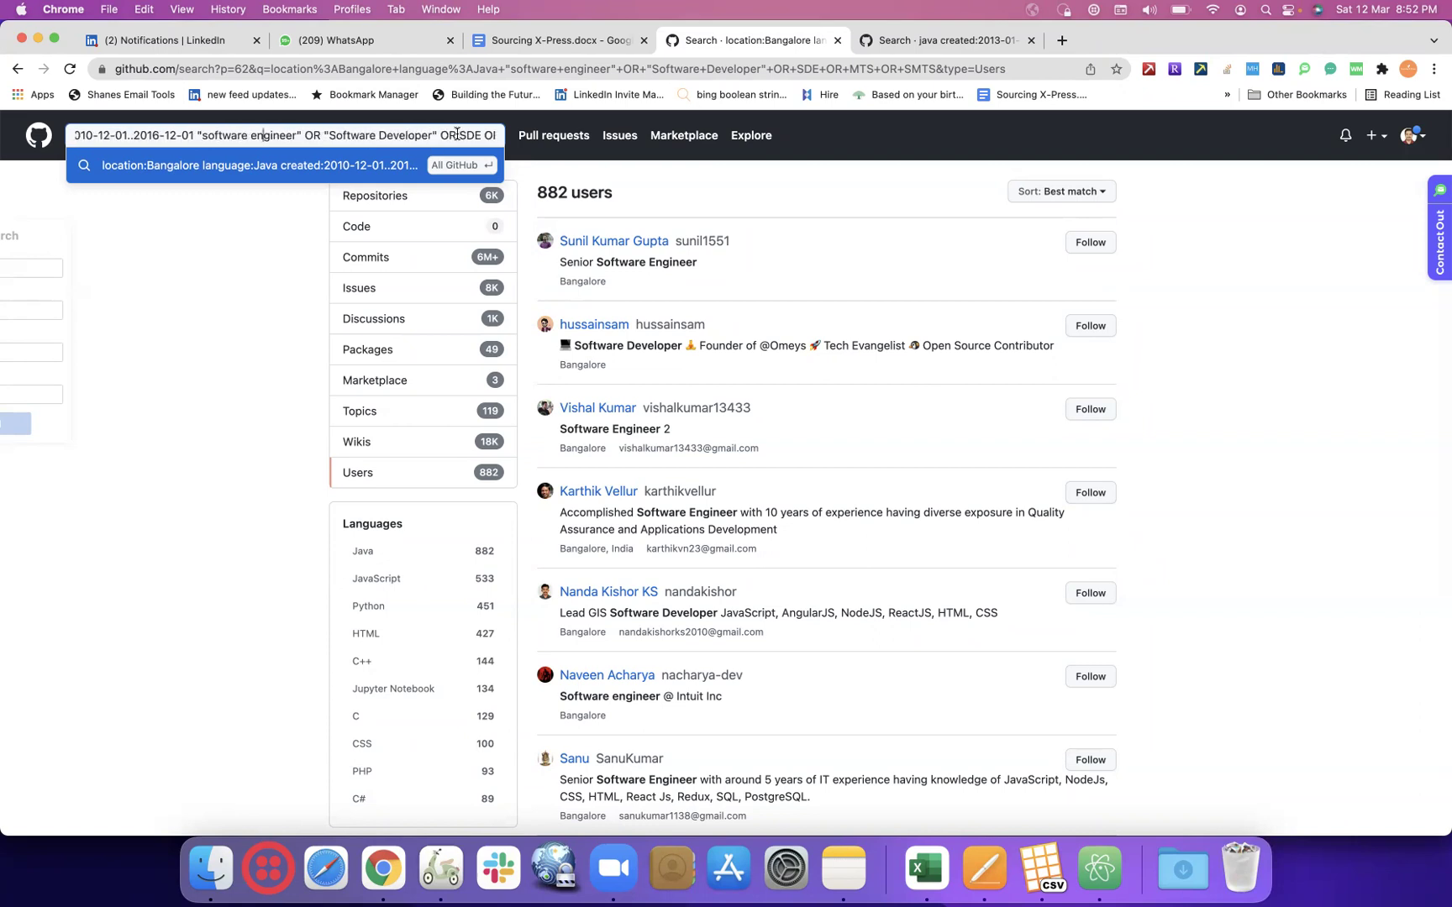
{"action": "scroll", "coordinate": [456, 135], "scroll_direction": "left", "scroll_amount": 6}
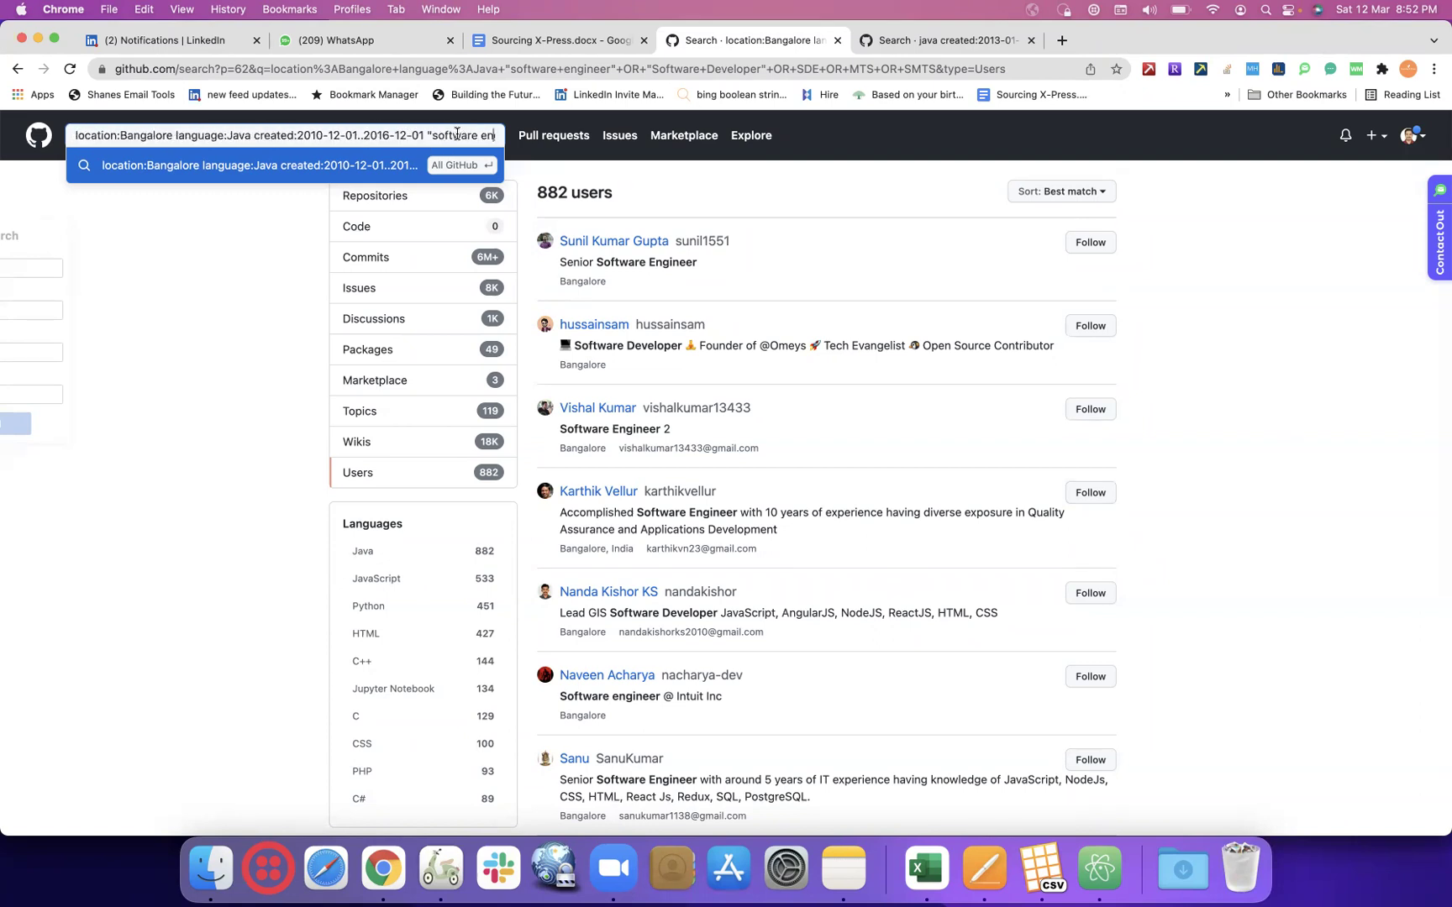
{"action": "key", "text": "Return"}
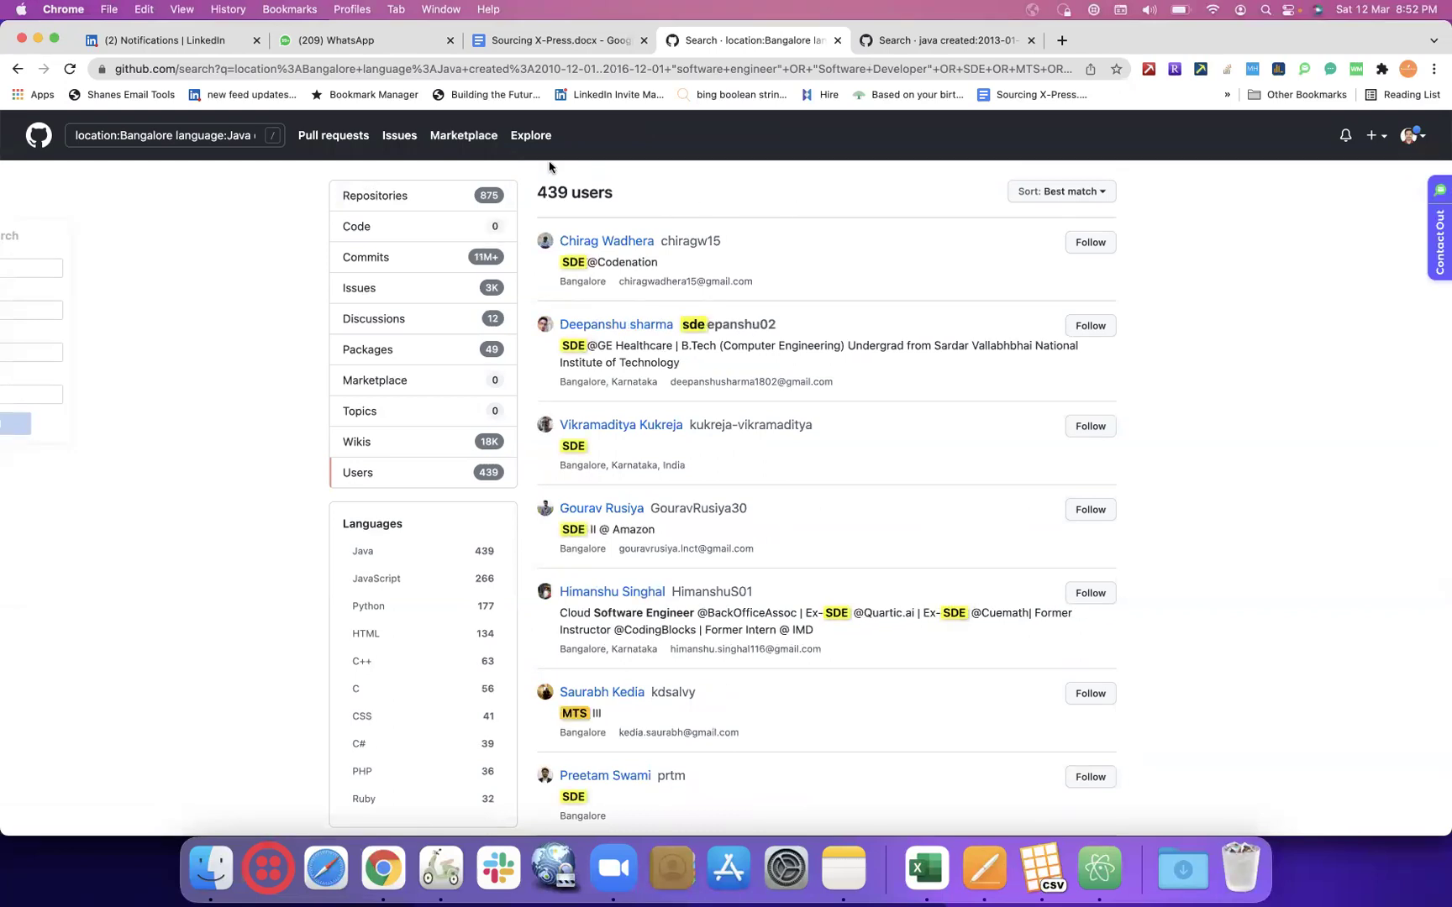
- Review the query's created date range and the job title keywords through to the end
{"action": "left_click", "coordinate": [174, 127]}
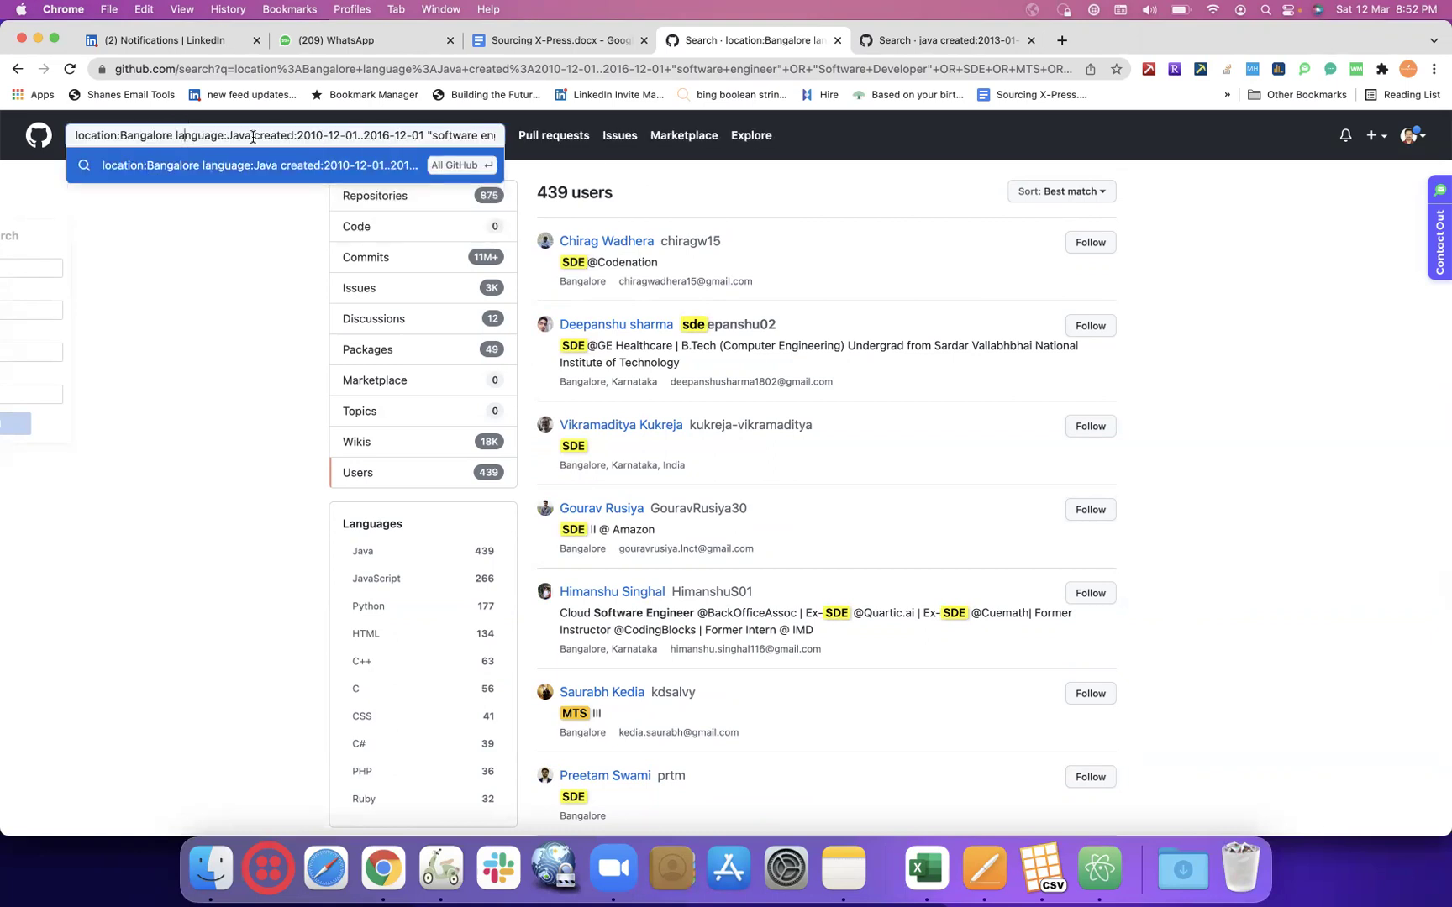
{"action": "left_click_drag", "start_coordinate": [260, 136], "coordinate": [421, 143]}
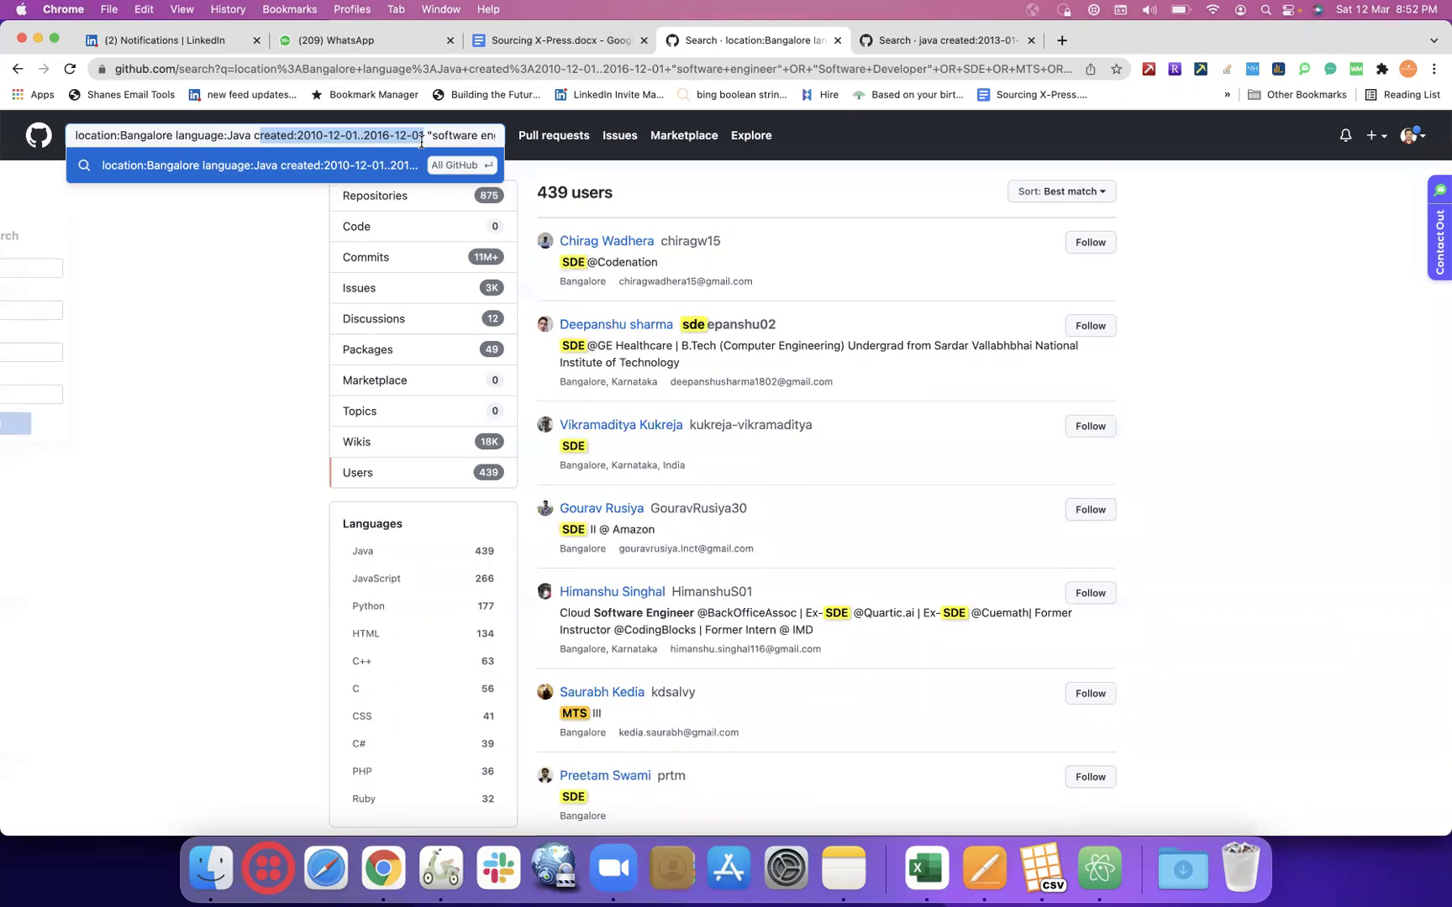
{"action": "double_click", "coordinate": [376, 135]}
{"action": "double_click", "coordinate": [309, 136]}
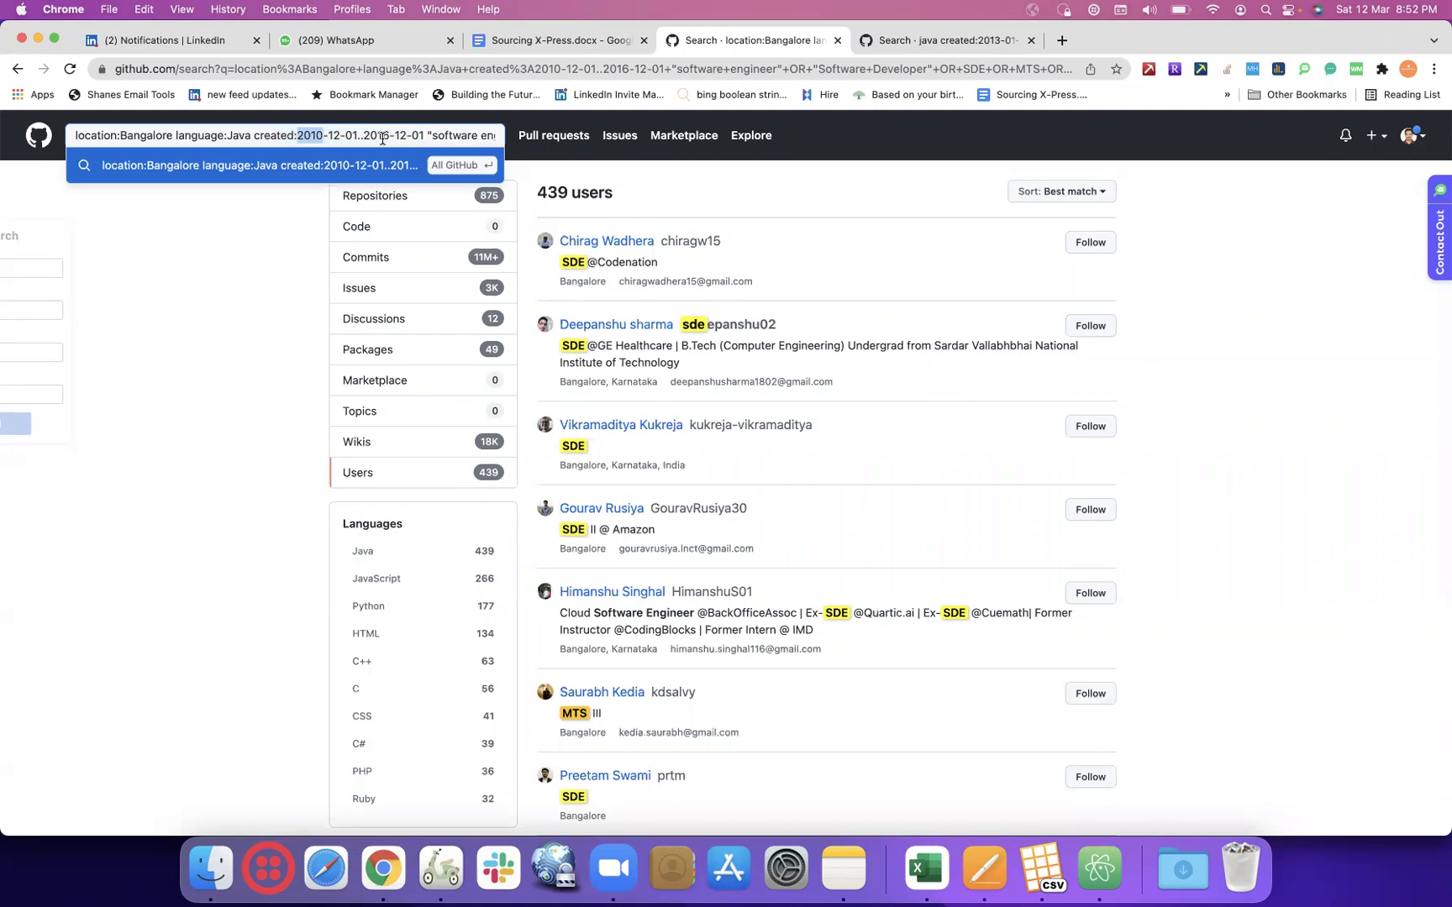
{"action": "key", "text": "Right"}
{"action": "key", "text": "Right"}
{"action": "key", "text": "Right"}
{"action": "key", "text": "Right"}
{"action": "key", "text": "Right"}
{"action": "key", "text": "Right"}
{"action": "key", "text": "Right"}
{"action": "key", "text": "Right"}
{"action": "key", "text": "Right"}
{"action": "key", "text": "Right"}
{"action": "key", "text": "Right"}
{"action": "key", "text": "Right"}
{"action": "key", "text": "Right"}
{"action": "key", "text": "Right"}
{"action": "key", "text": "Right"}
{"action": "key", "text": "Right"}
{"action": "key", "text": "Right"}
{"action": "key", "text": "Right"}
{"action": "key", "text": "Right"}
{"action": "key", "text": "Right"}
{"action": "key", "text": "Right"}
{"action": "key", "text": "Right"}
{"action": "key", "text": "Right"}
{"action": "key", "text": "Right"}
{"action": "key", "text": "Right"}
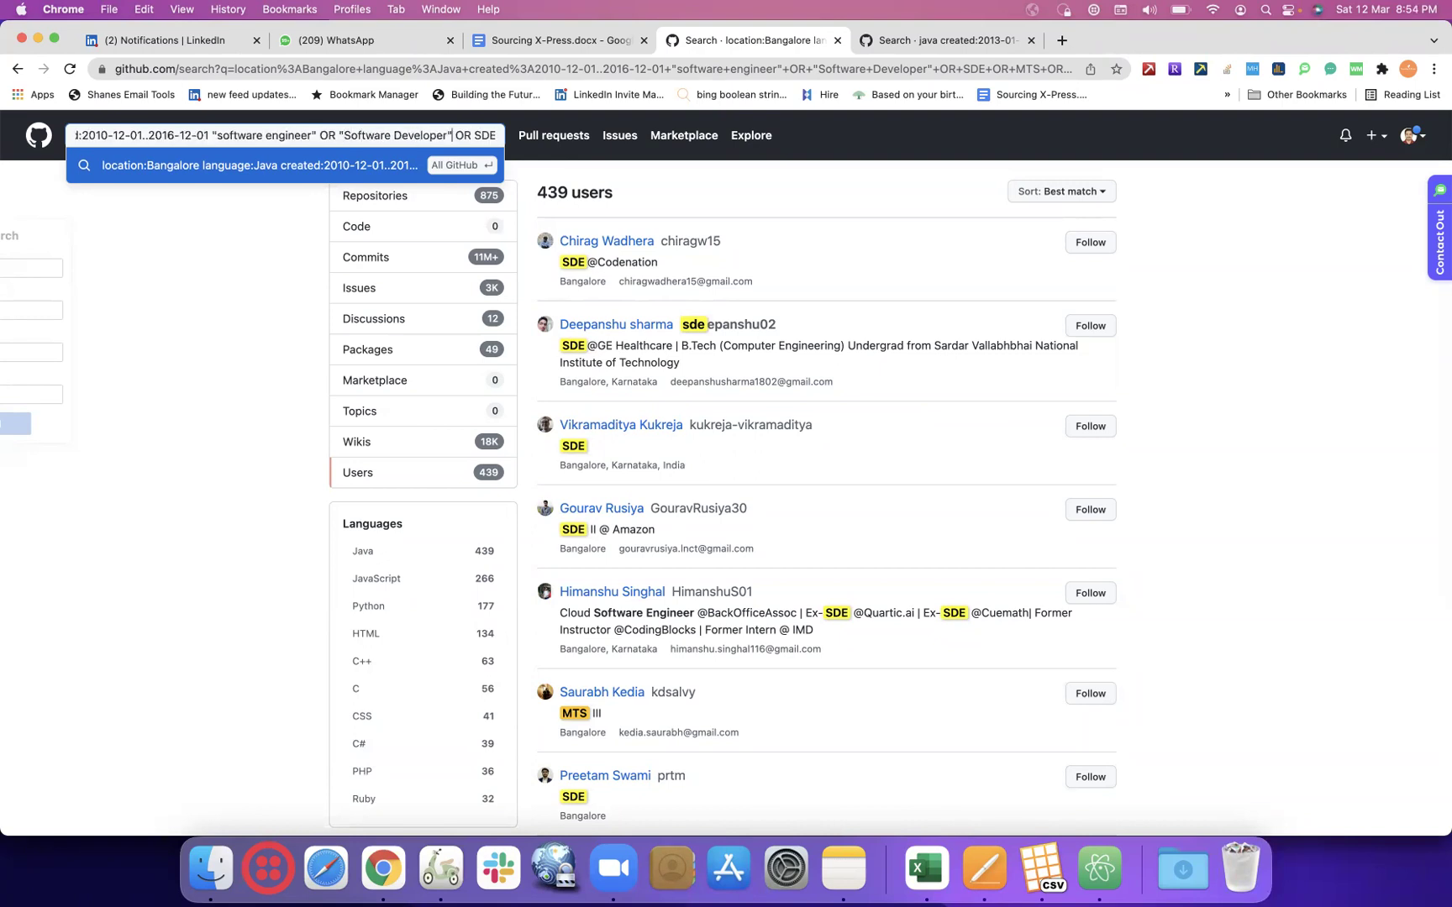
{"action": "key", "text": "Right"}
{"action": "key", "text": "Right"}
{"action": "key", "text": "Right"}
{"action": "key", "text": "Right"}
{"action": "key", "text": "Right"}
{"action": "key", "text": "Right"}
{"action": "key", "text": "Right"}
{"action": "key", "text": "Right"}
{"action": "key", "text": "Right"}
{"action": "key", "text": "Right"}
{"action": "key", "text": "Right"}
{"action": "key", "text": "Right"}
{"action": "key", "text": "Right"}
{"action": "key", "text": "Right"}
{"action": "key", "text": "Right"}
{"action": "key", "text": "Right"}
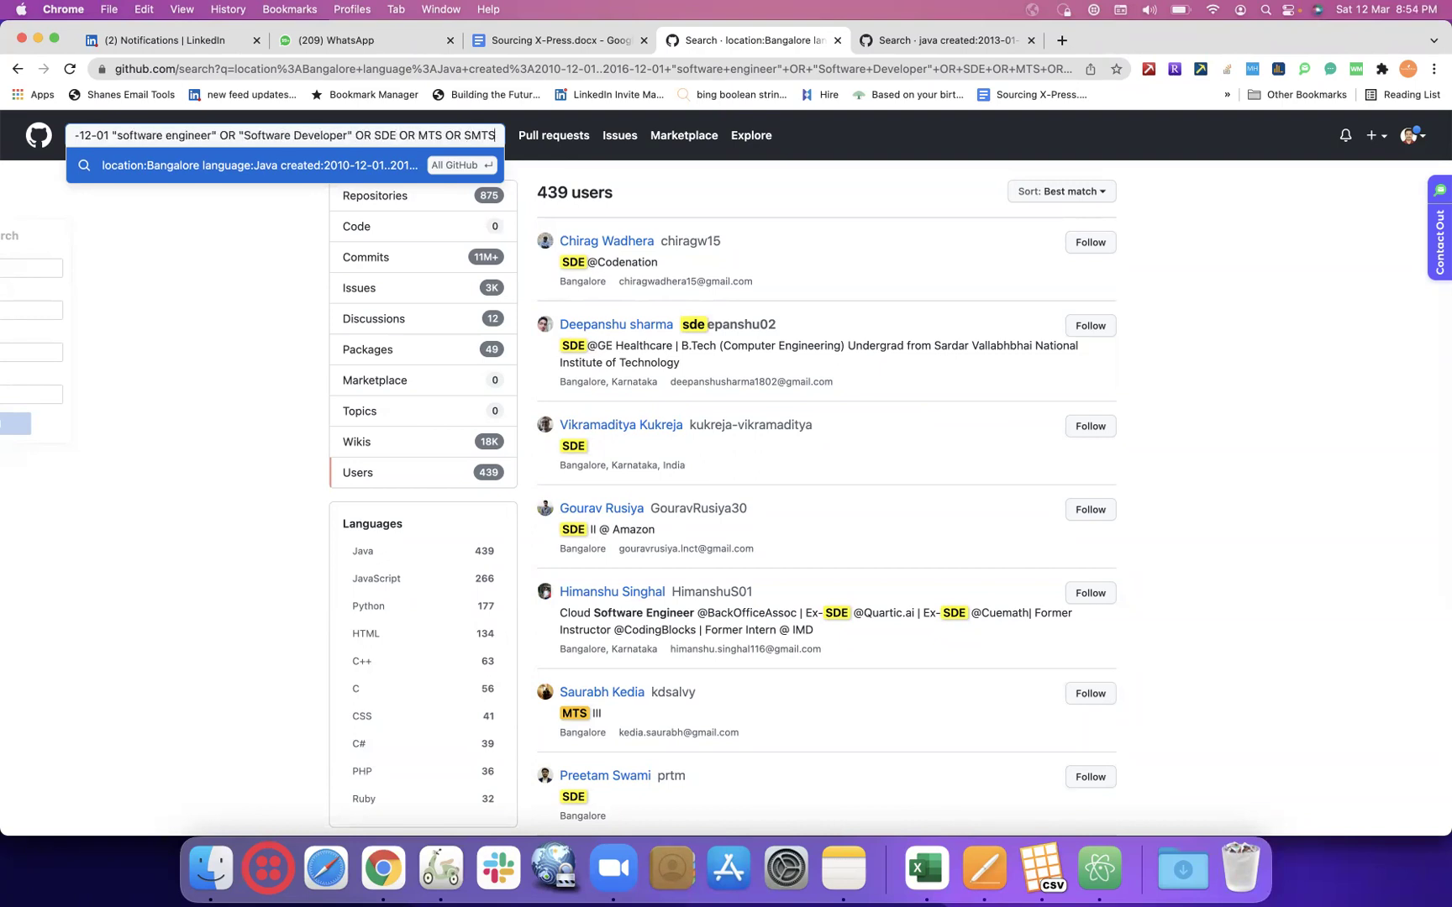
- Copy the whole search query and paste it below the last link in the Sourcing X-Press Google Doc
{"action": "key", "text": "super+a"}
{"action": "key", "text": "super+c"}
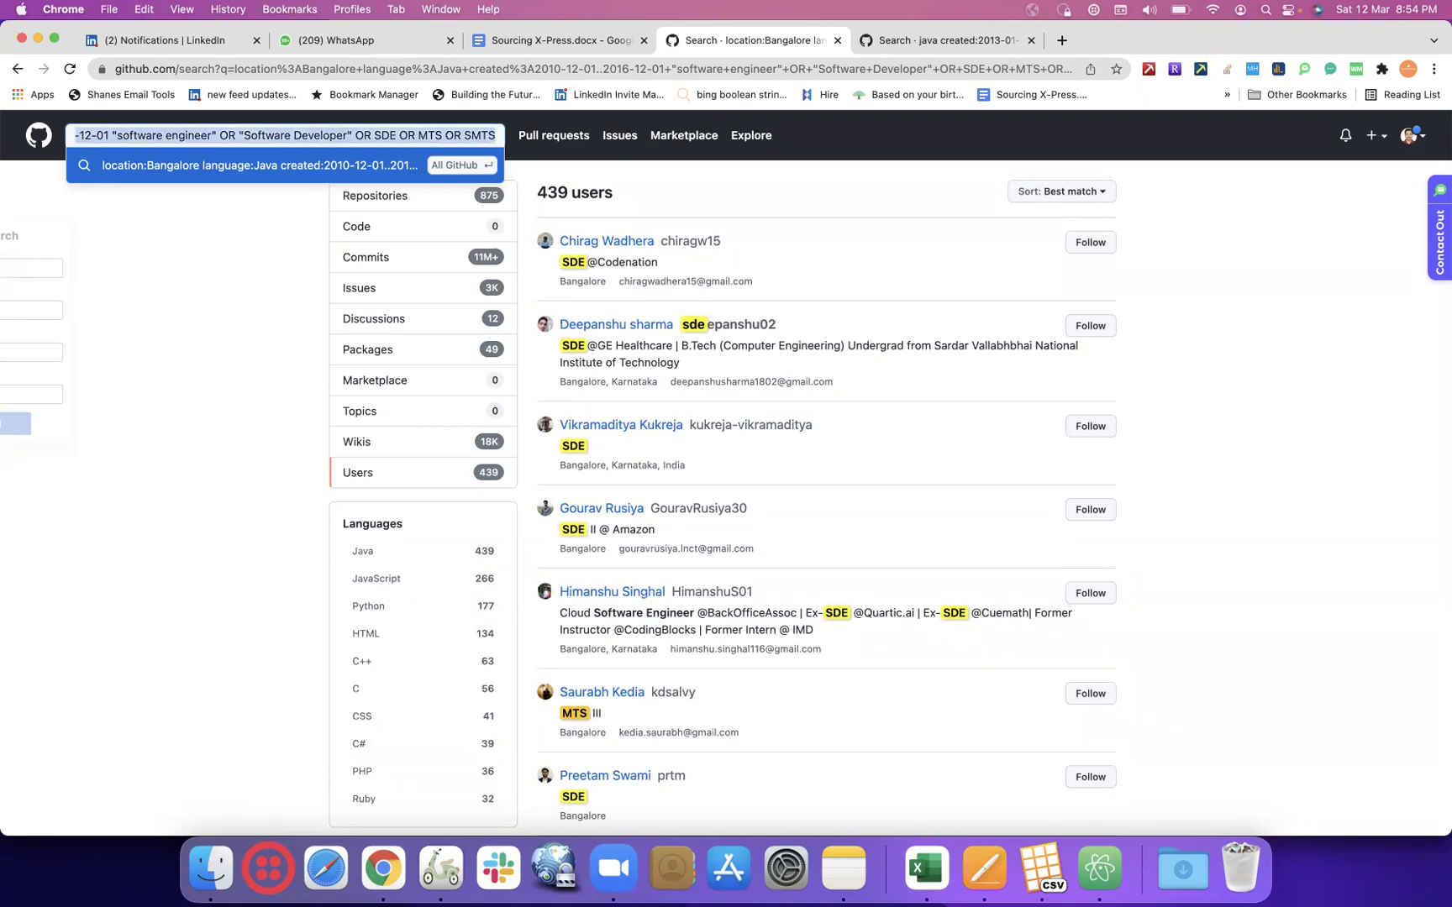
{"action": "left_click", "coordinate": [515, 42]}
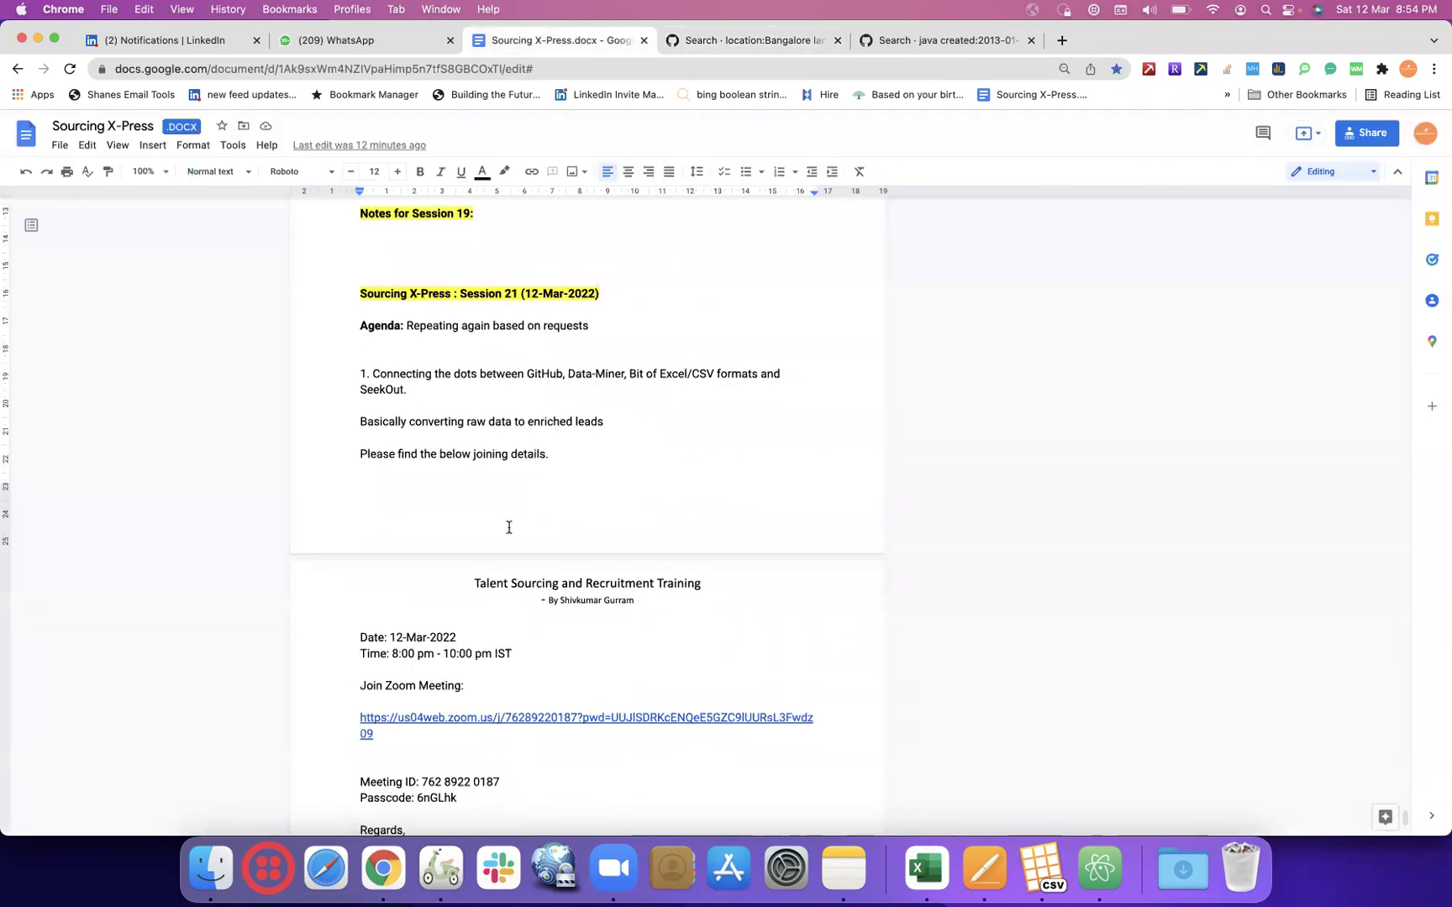
{"action": "scroll", "coordinate": [508, 527], "scroll_direction": "down", "scroll_amount": 6}
{"action": "left_click", "coordinate": [479, 559]}
{"action": "key", "text": "Return"}
{"action": "key", "text": "Return"}
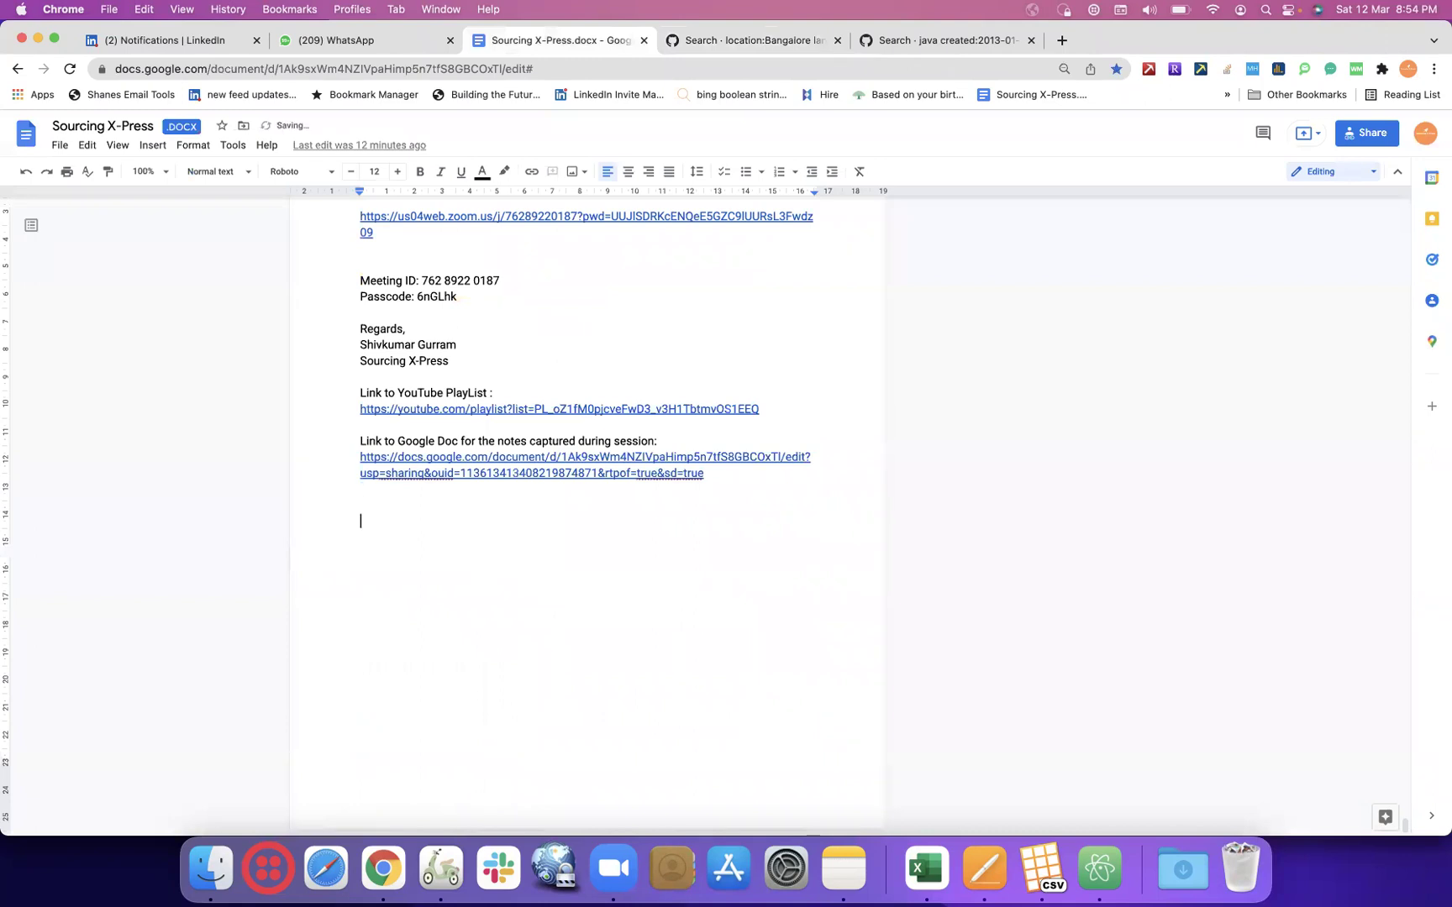
{"action": "key", "text": "super+v"}
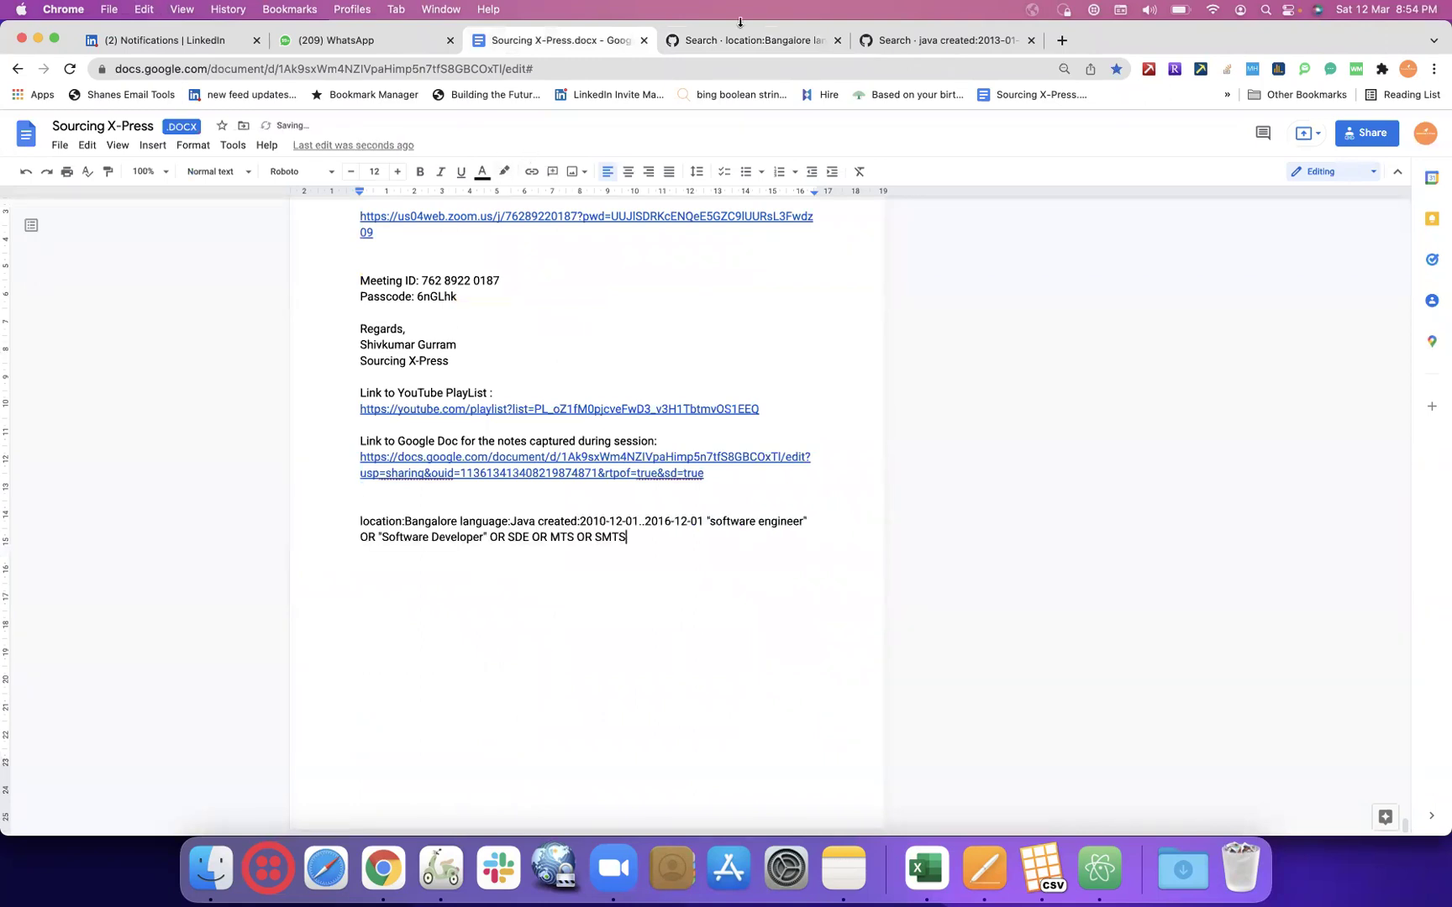
- Return to the GitHub Bangalore search results and copy the page's URL
{"action": "left_click", "coordinate": [739, 41]}
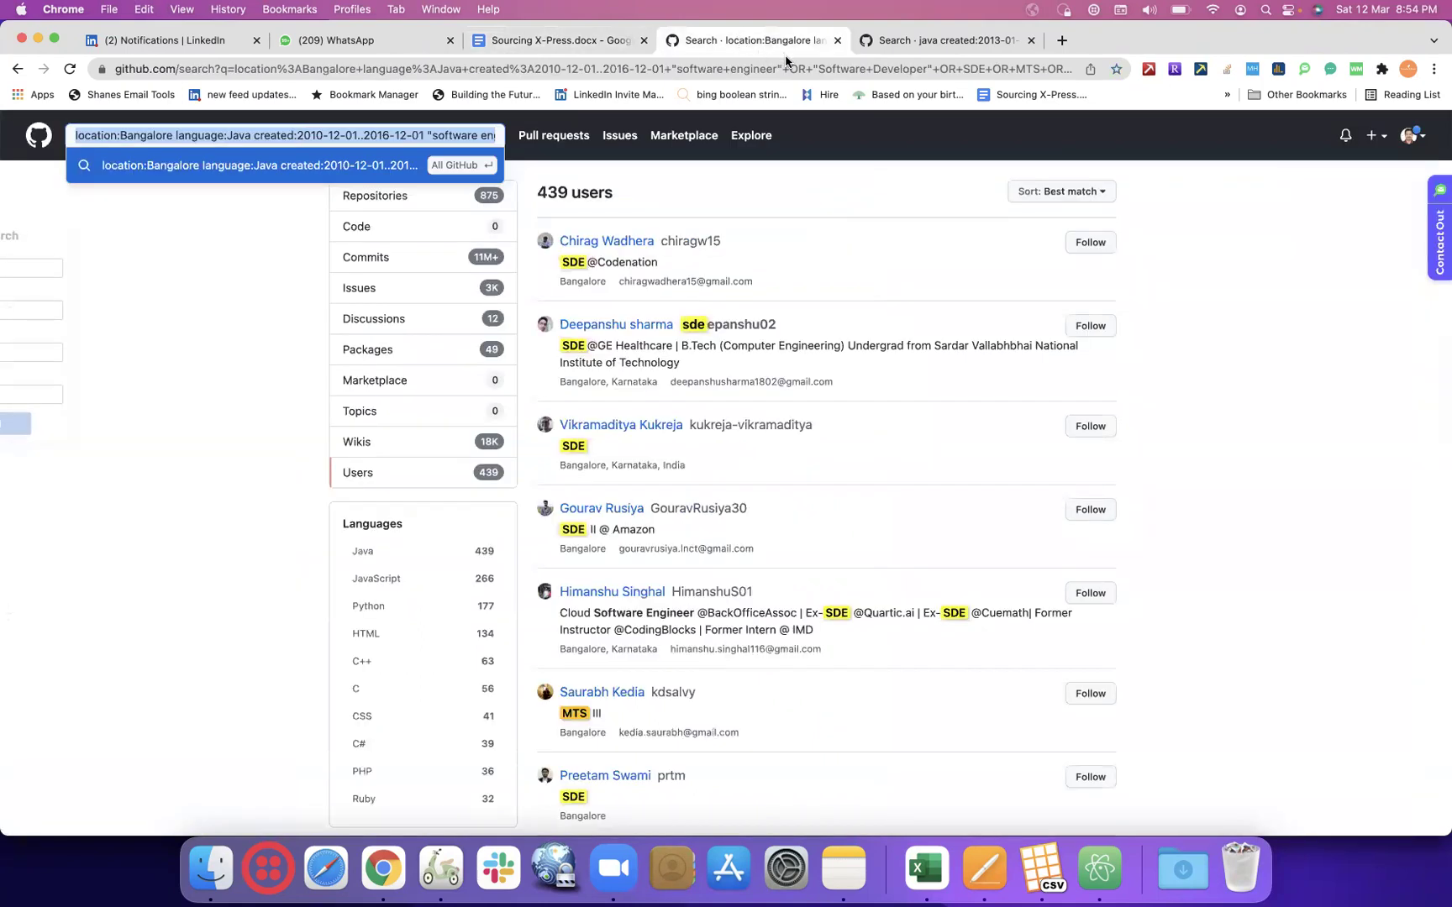
{"action": "left_click", "coordinate": [1264, 285]}
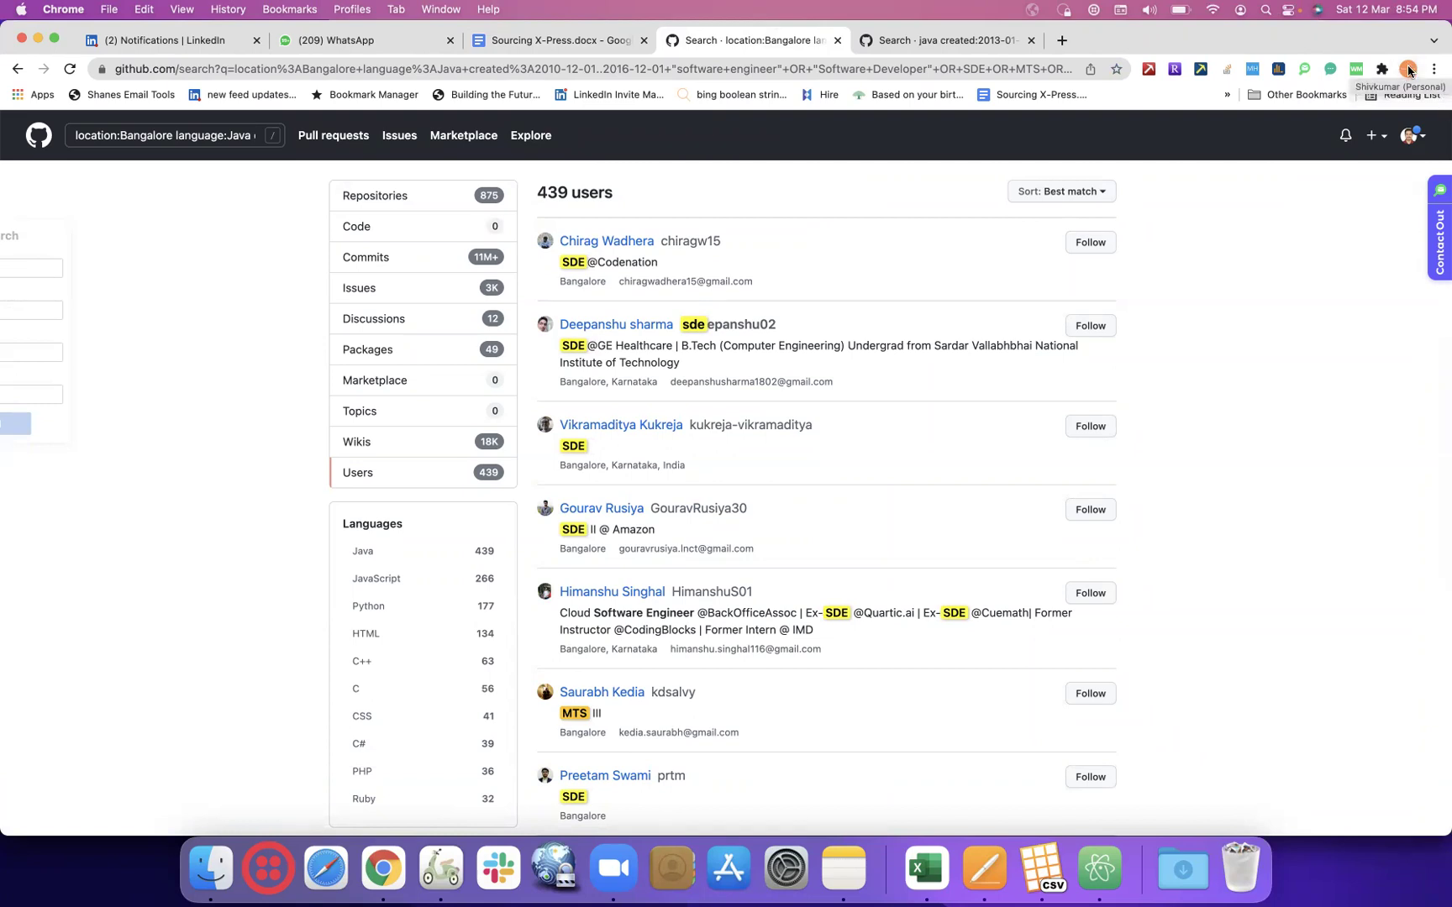
{"action": "left_click", "coordinate": [809, 69]}
{"action": "key", "text": "super+c"}
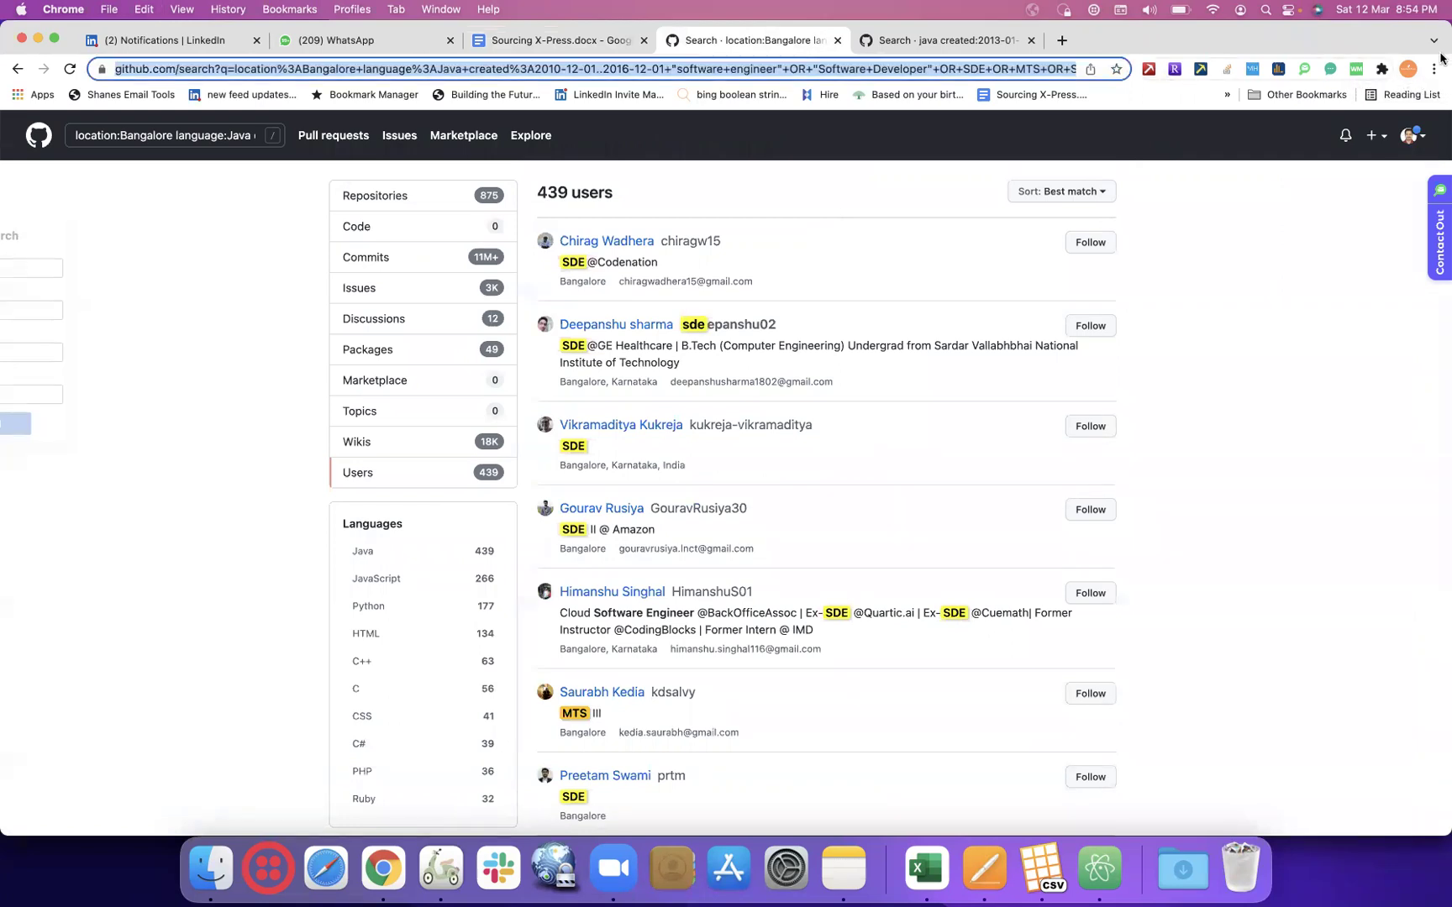
- Switch to the Chrome profile with the Twilio bookmarks, open a blank tab and close its Gmail and Greenhouse tabs
{"action": "left_click", "coordinate": [1407, 71]}
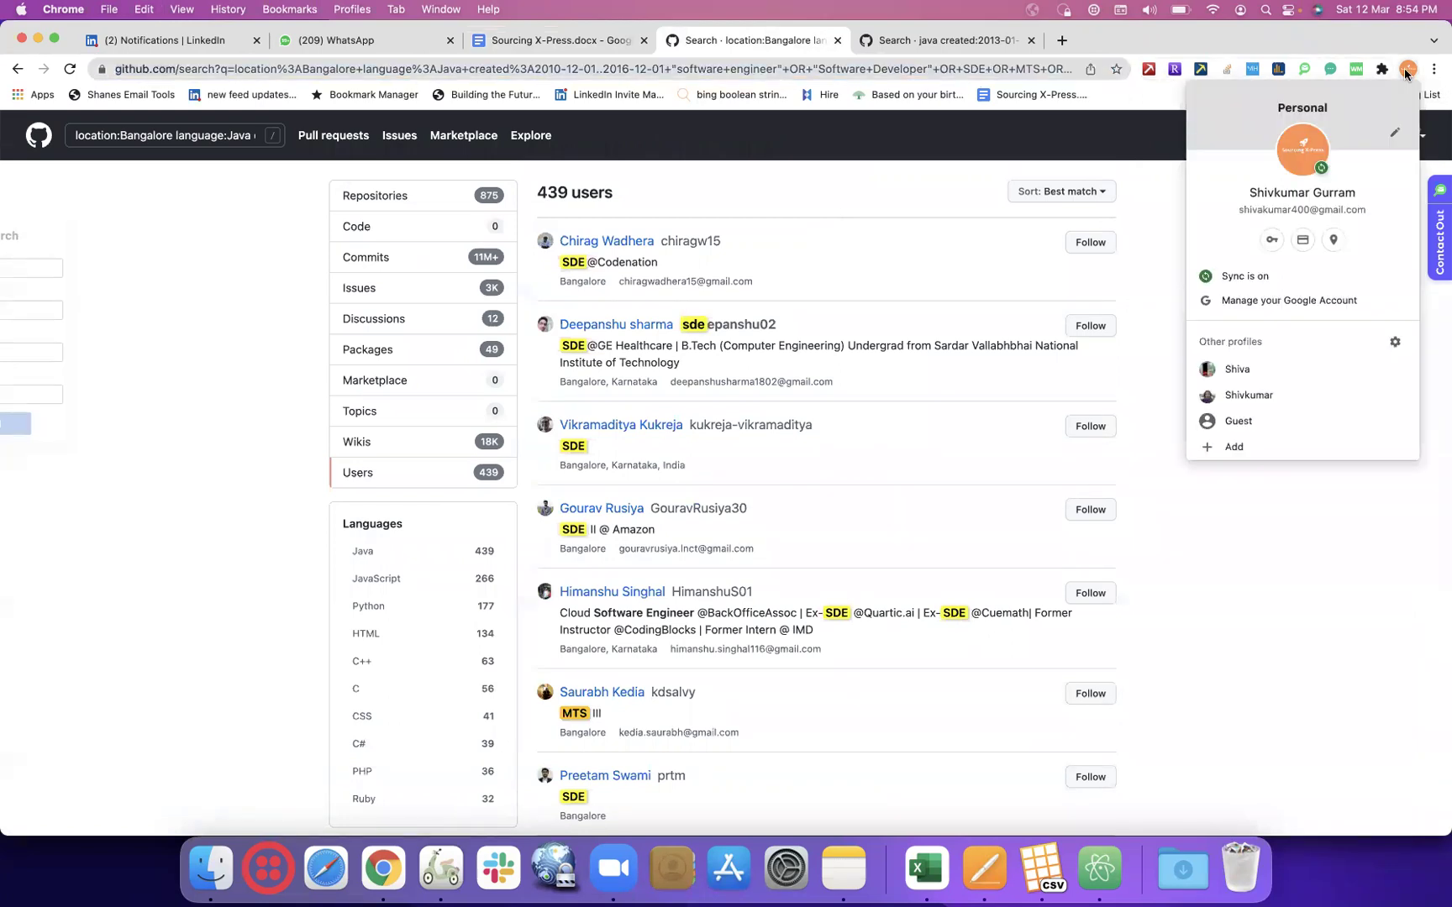
{"action": "left_click", "coordinate": [1285, 401]}
{"action": "left_click", "coordinate": [480, 39]}
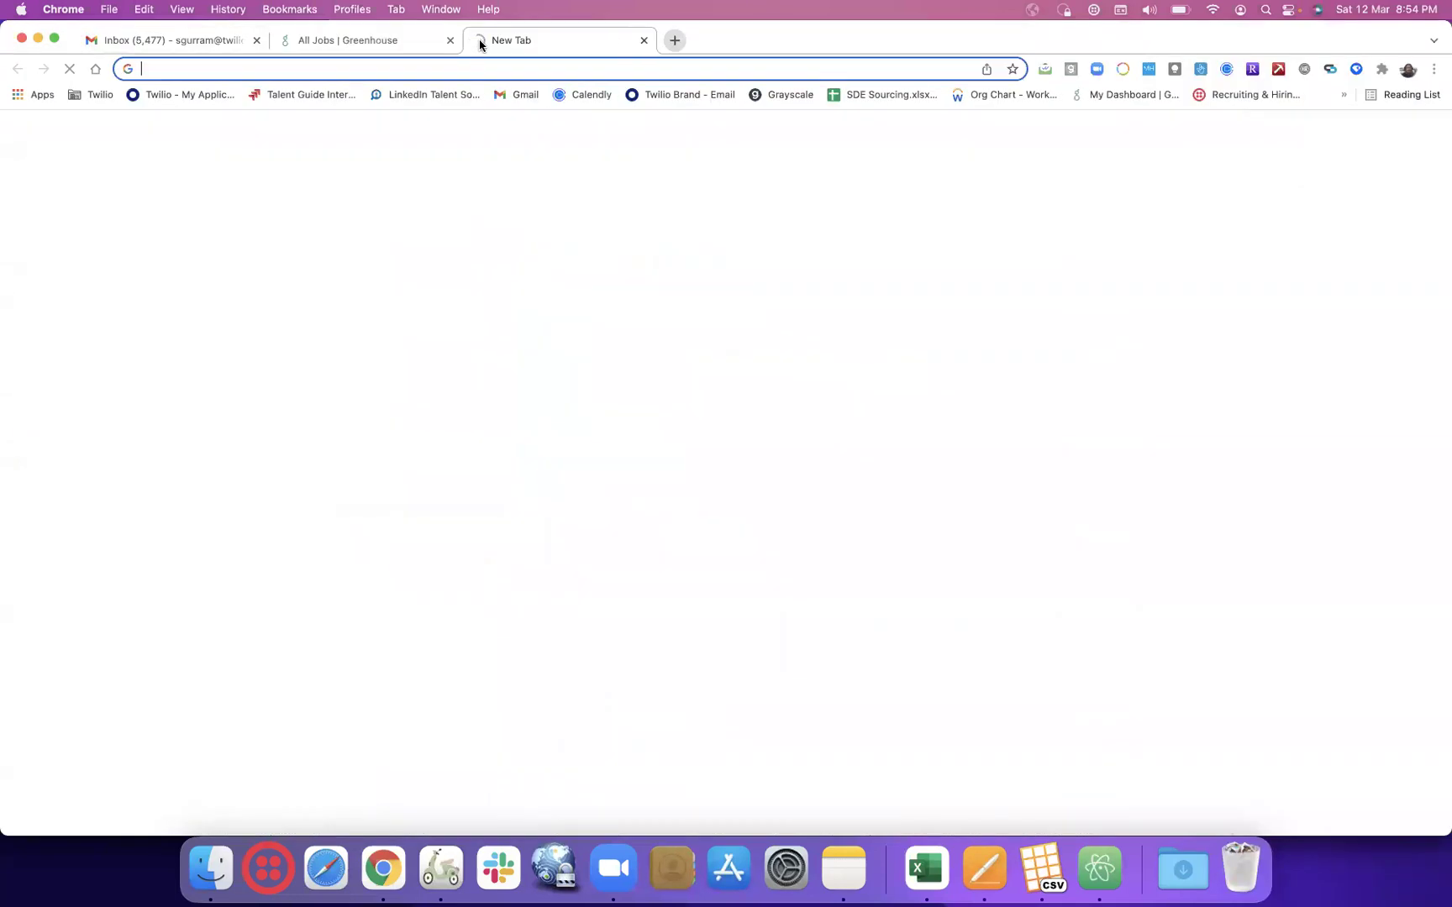
{"action": "left_click", "coordinate": [257, 40]}
{"action": "left_click", "coordinate": [257, 41]}
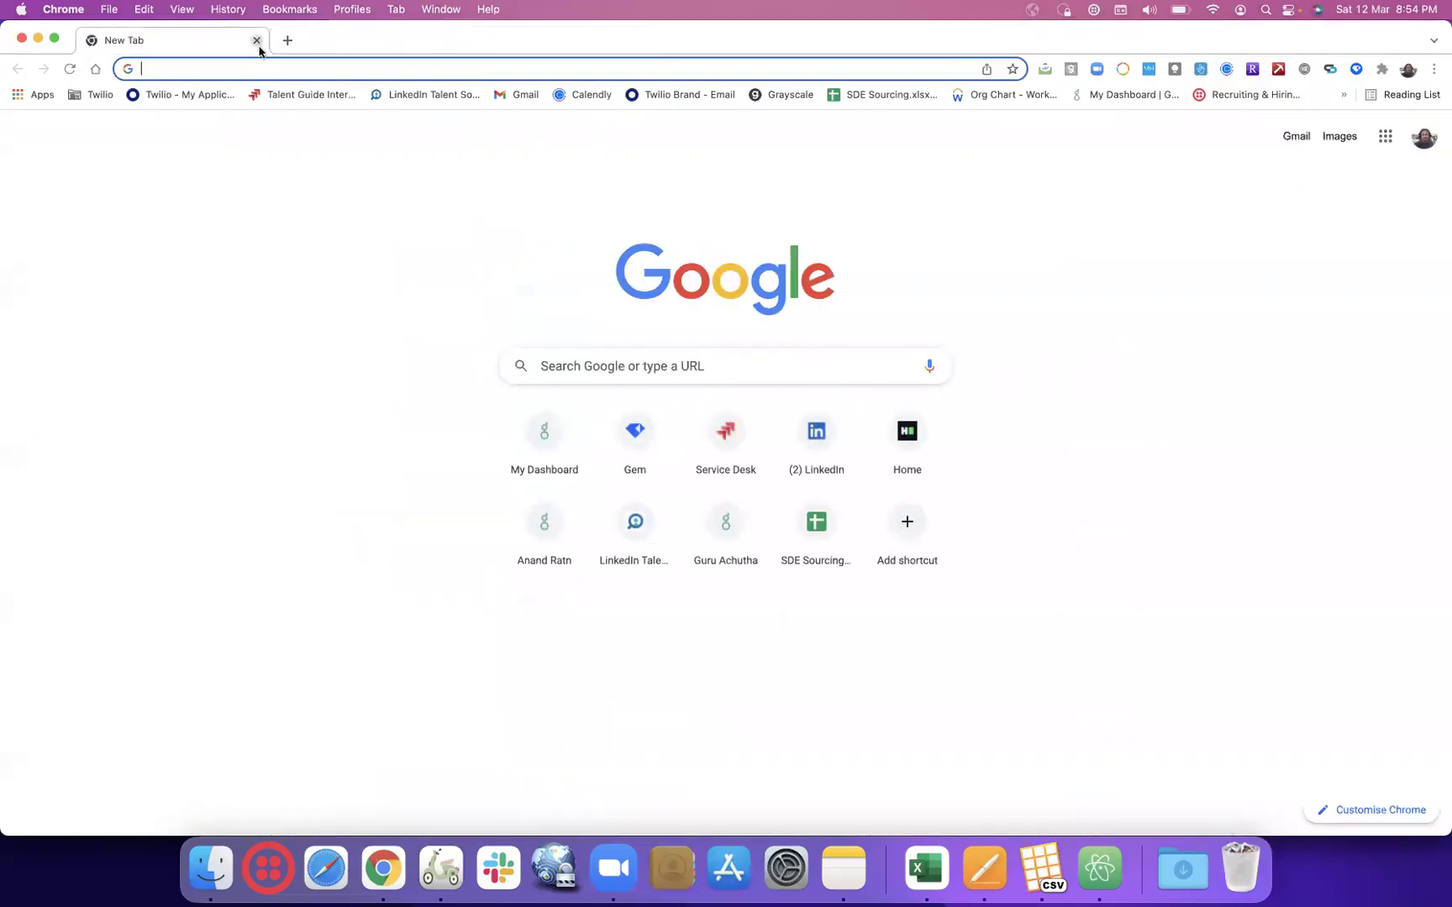
- Load the copied GitHub search URL in the blank tab
{"action": "left_click", "coordinate": [267, 69]}
{"action": "key", "text": "super+v"}
{"action": "key", "text": "Return"}
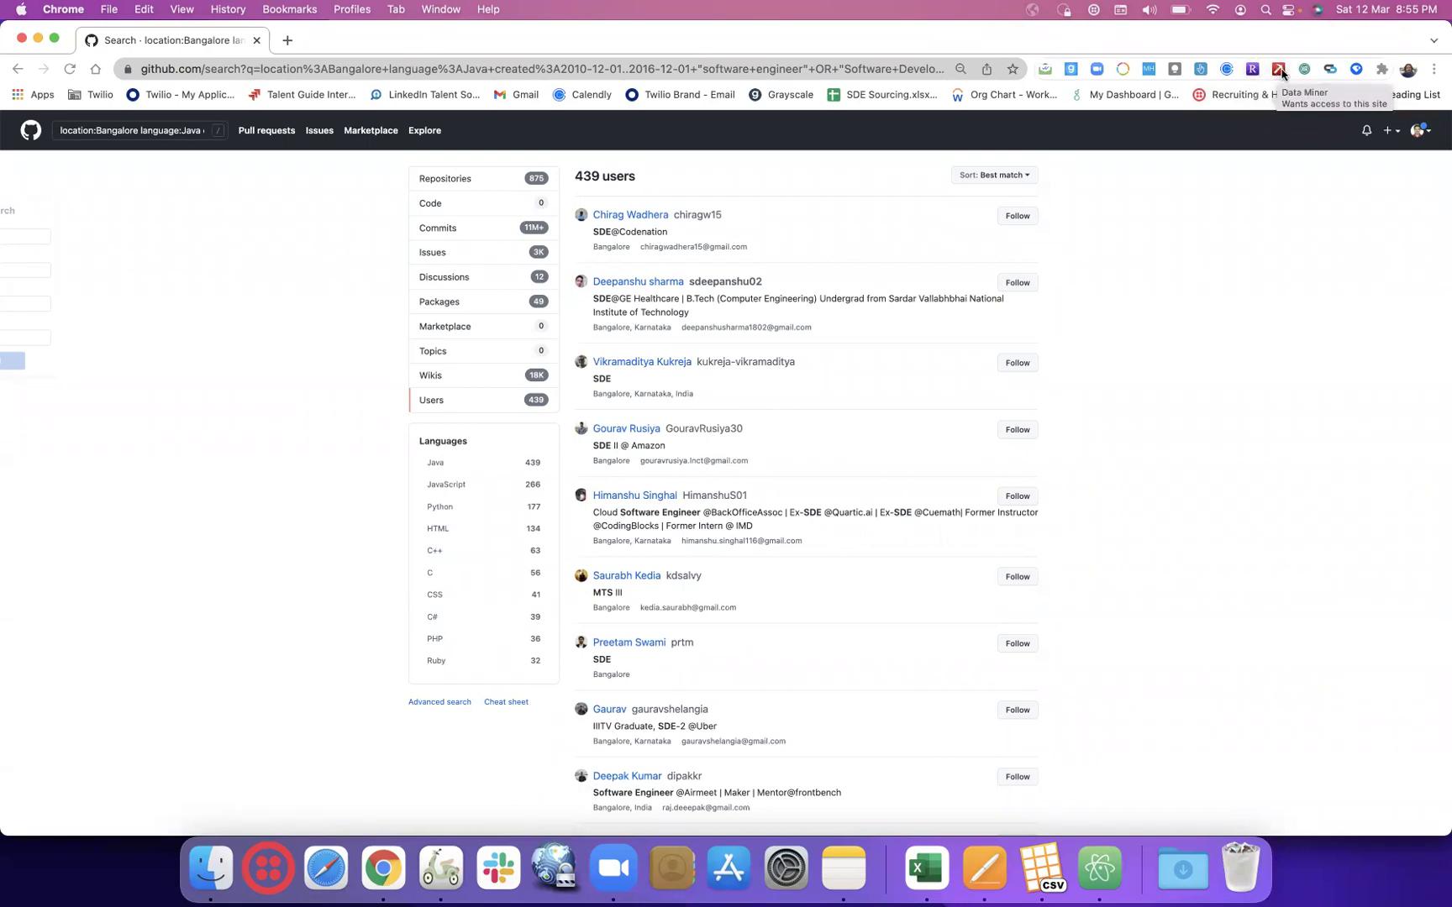
- Open dataminer.io in a separate tab, and return to the GitHub search results
{"action": "left_click", "coordinate": [287, 39]}
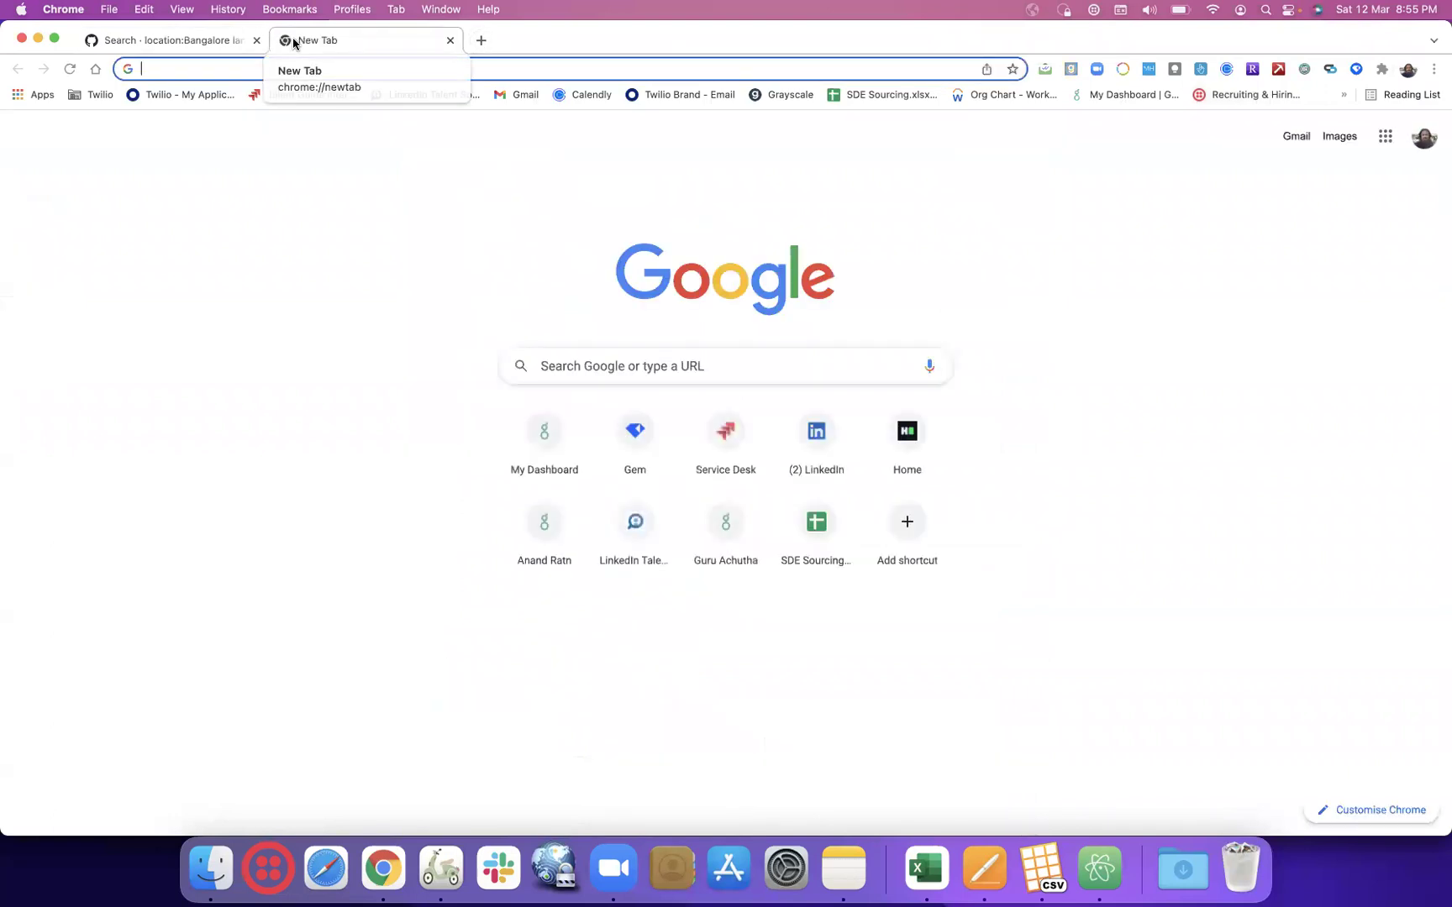
{"action": "type", "text": "dataminer.io"}
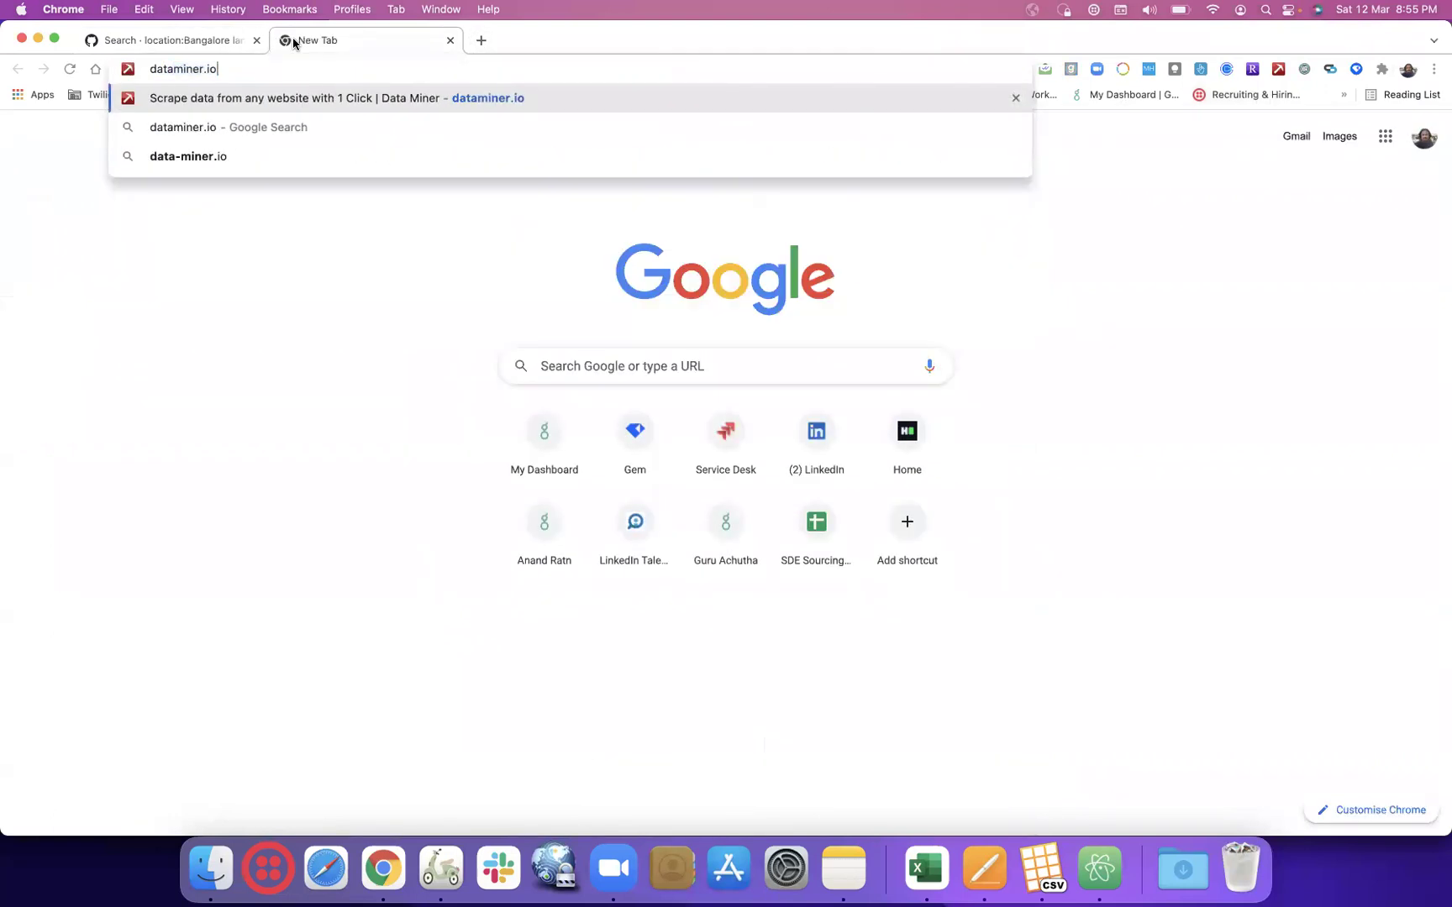
{"action": "key", "text": "Return"}
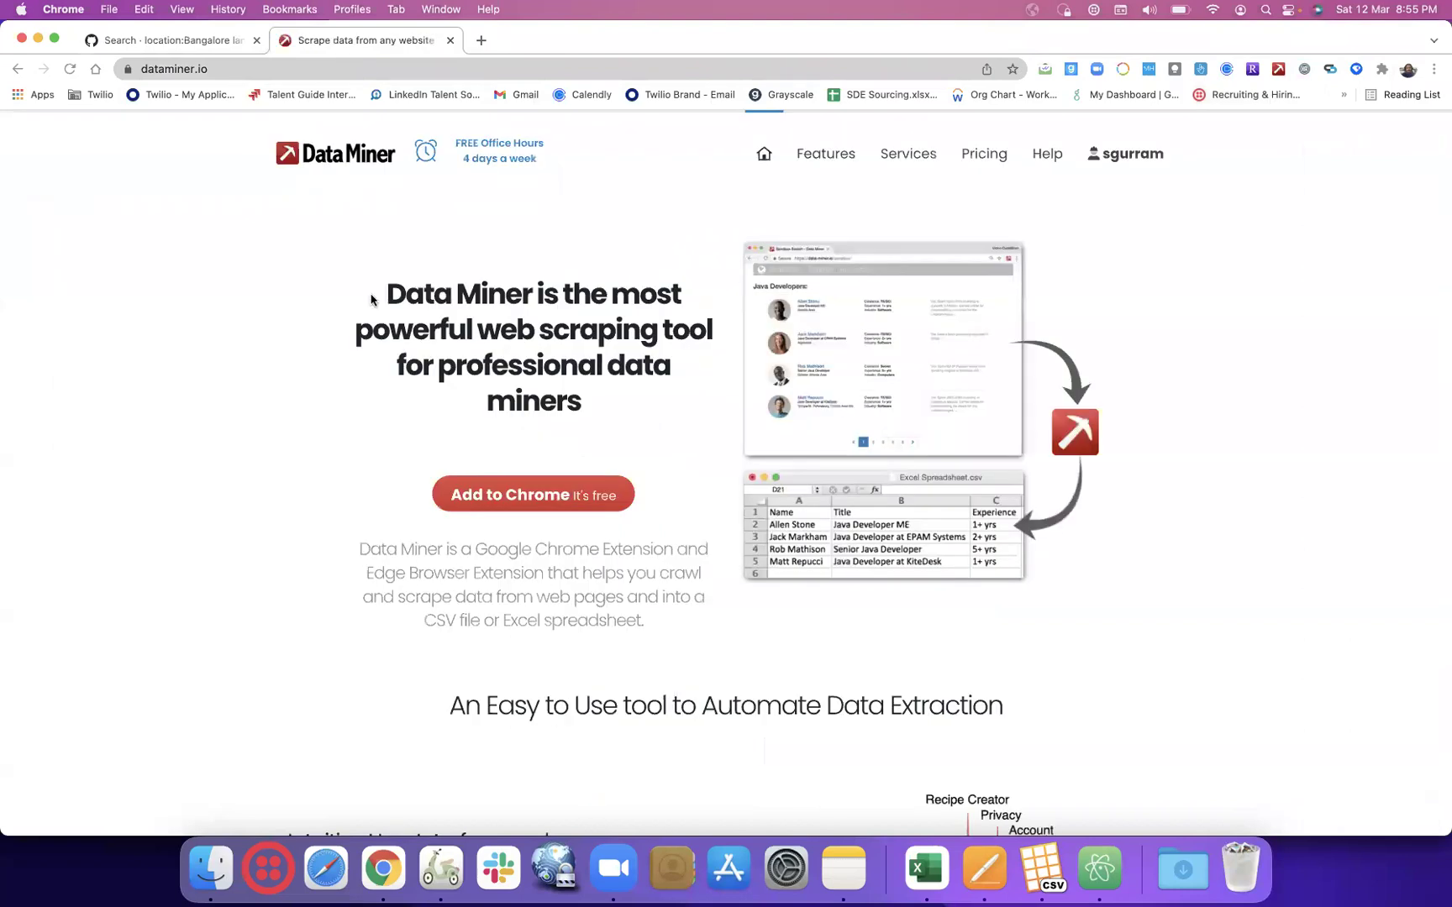
{"action": "left_click", "coordinate": [188, 42]}
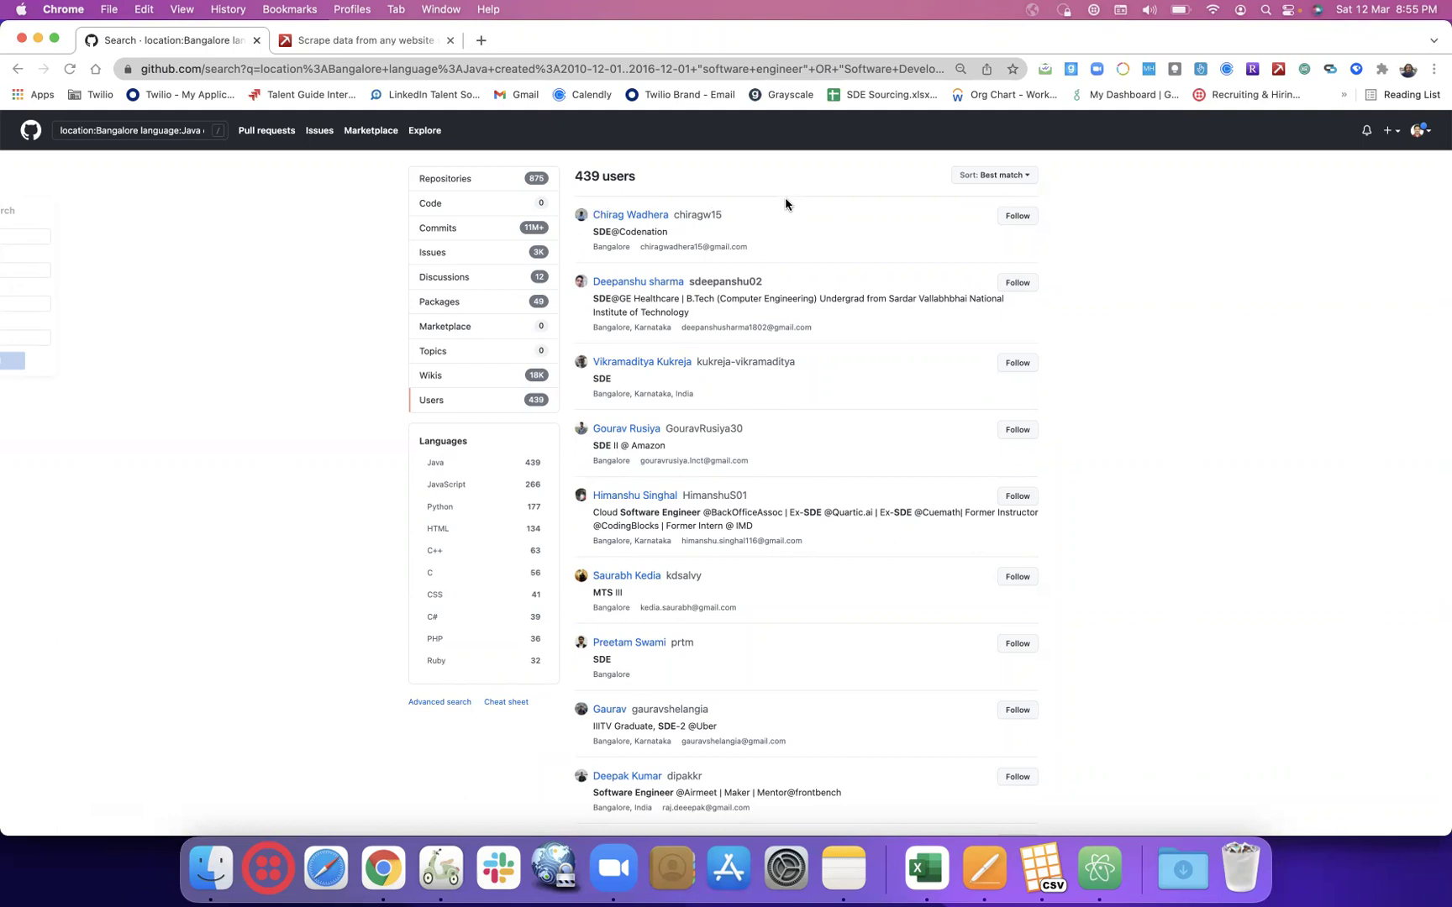
- Copy the first six user results from the GitHub search page and switch to the personal Chrome profile
{"action": "left_click_drag", "start_coordinate": [573, 200], "coordinate": [782, 613]}
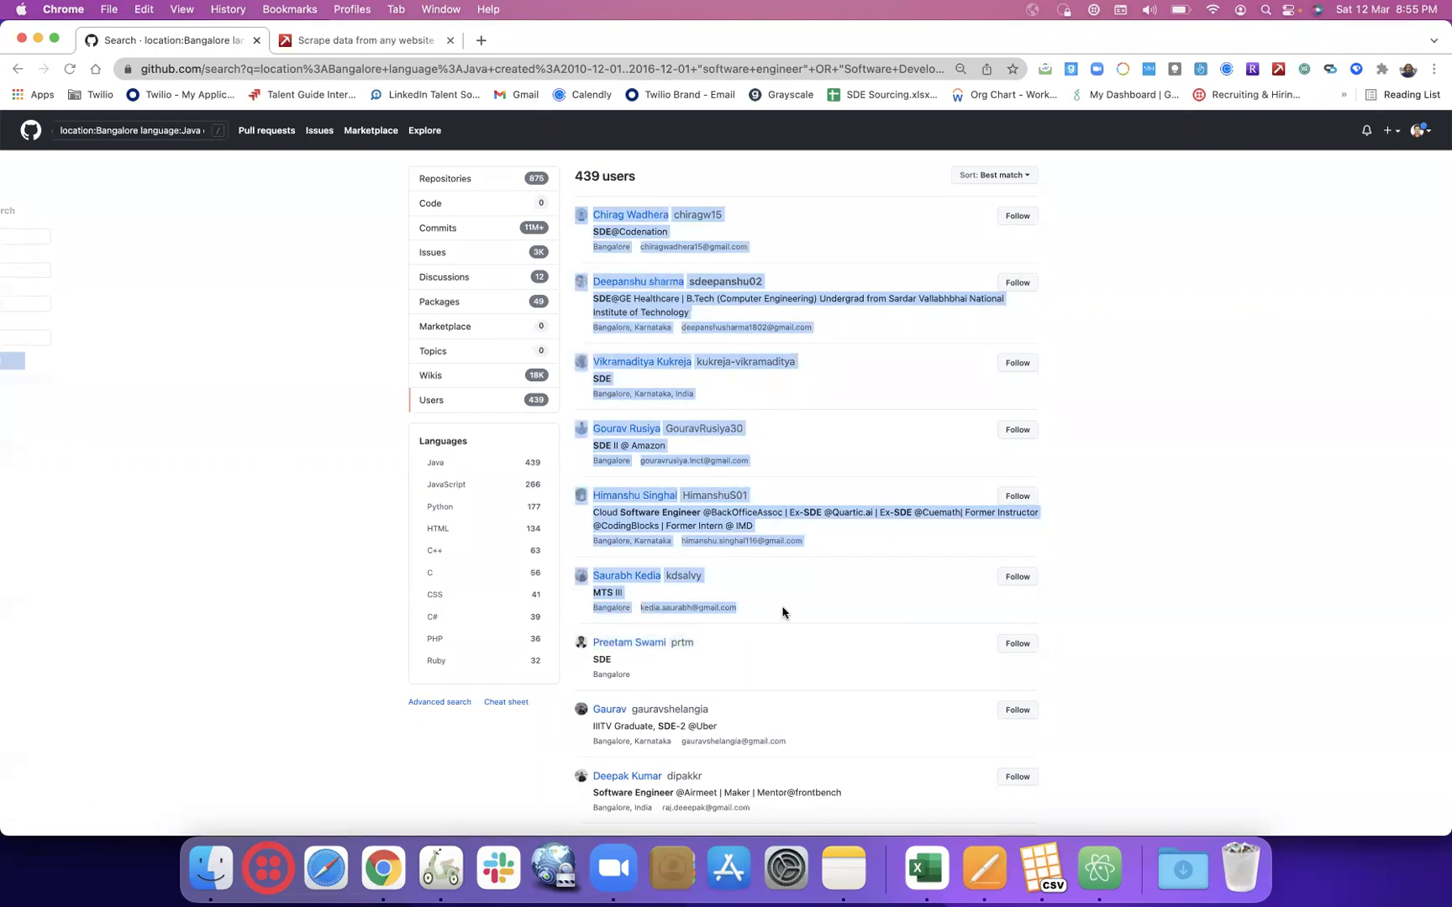
{"action": "left_click", "coordinate": [1408, 76]}
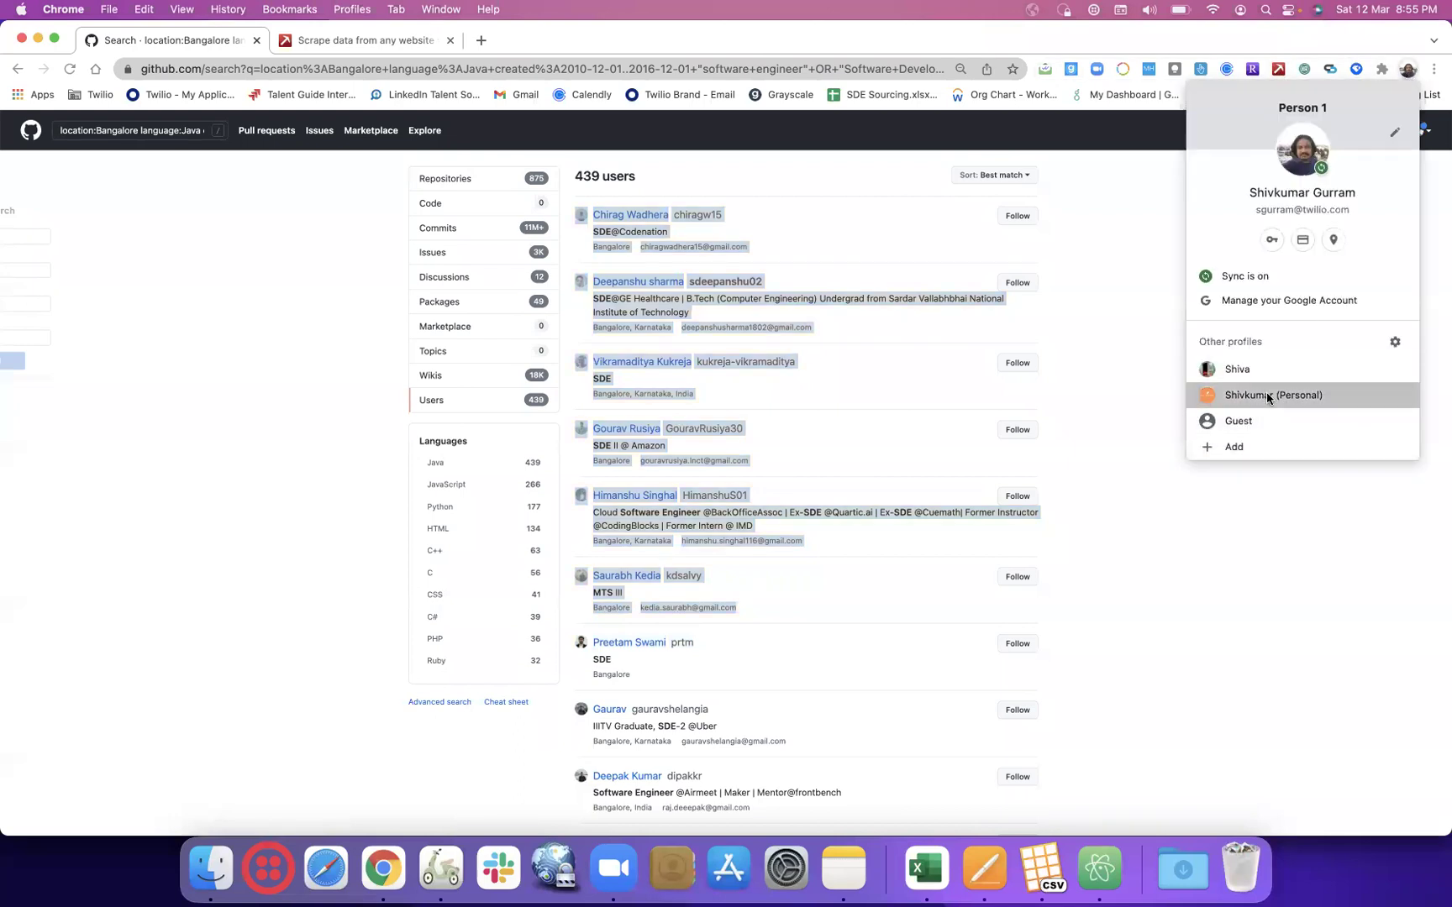
{"action": "left_click", "coordinate": [1235, 392]}
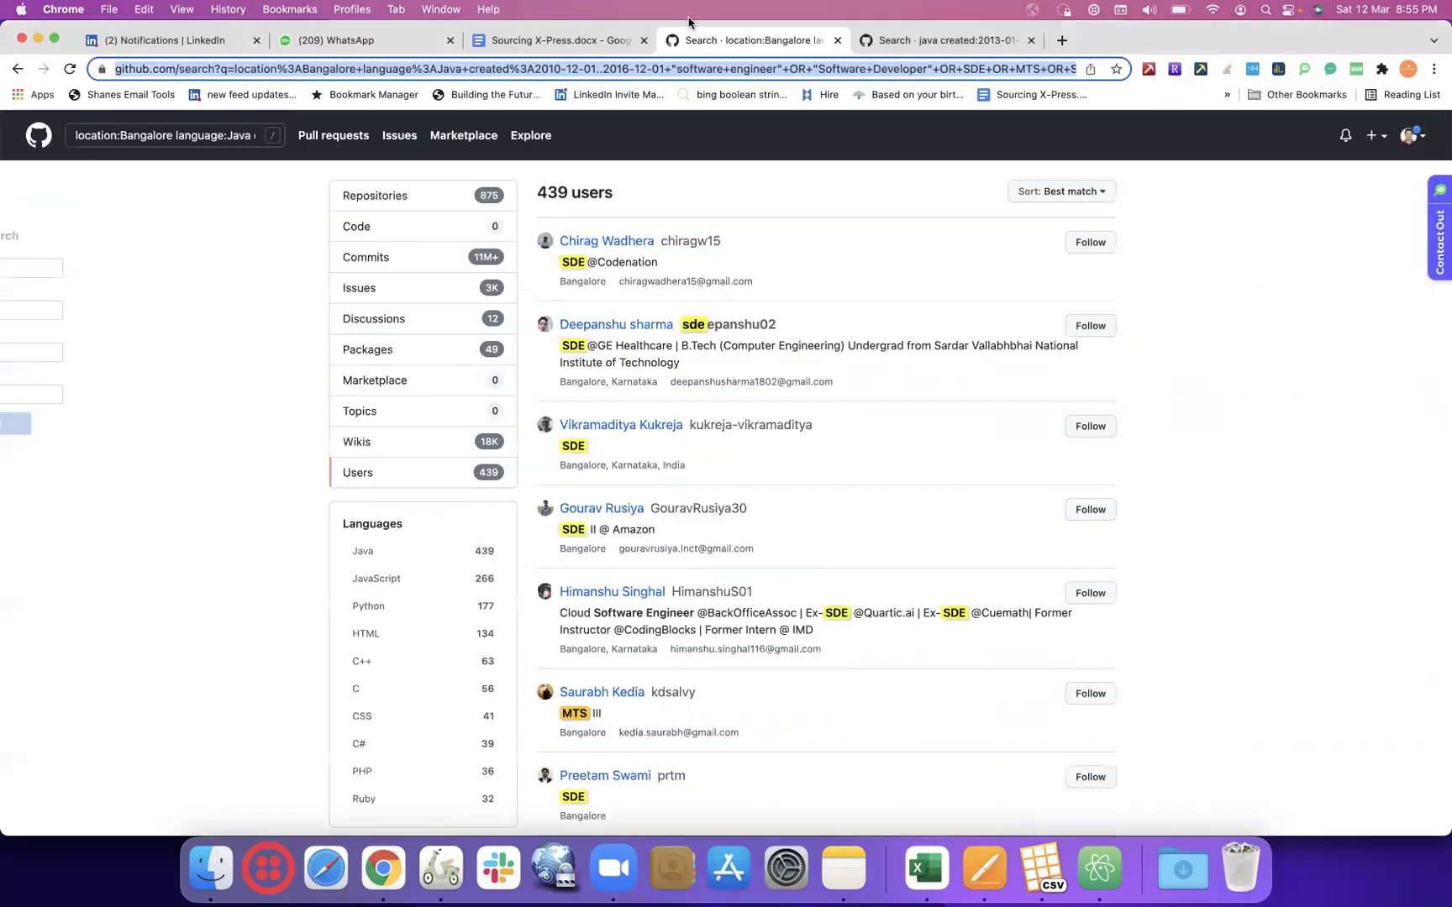
- Search the web for "google sheet" in a separate tab, open Google Sheets and create a blank spreadsheet
{"action": "left_click", "coordinate": [1062, 41]}
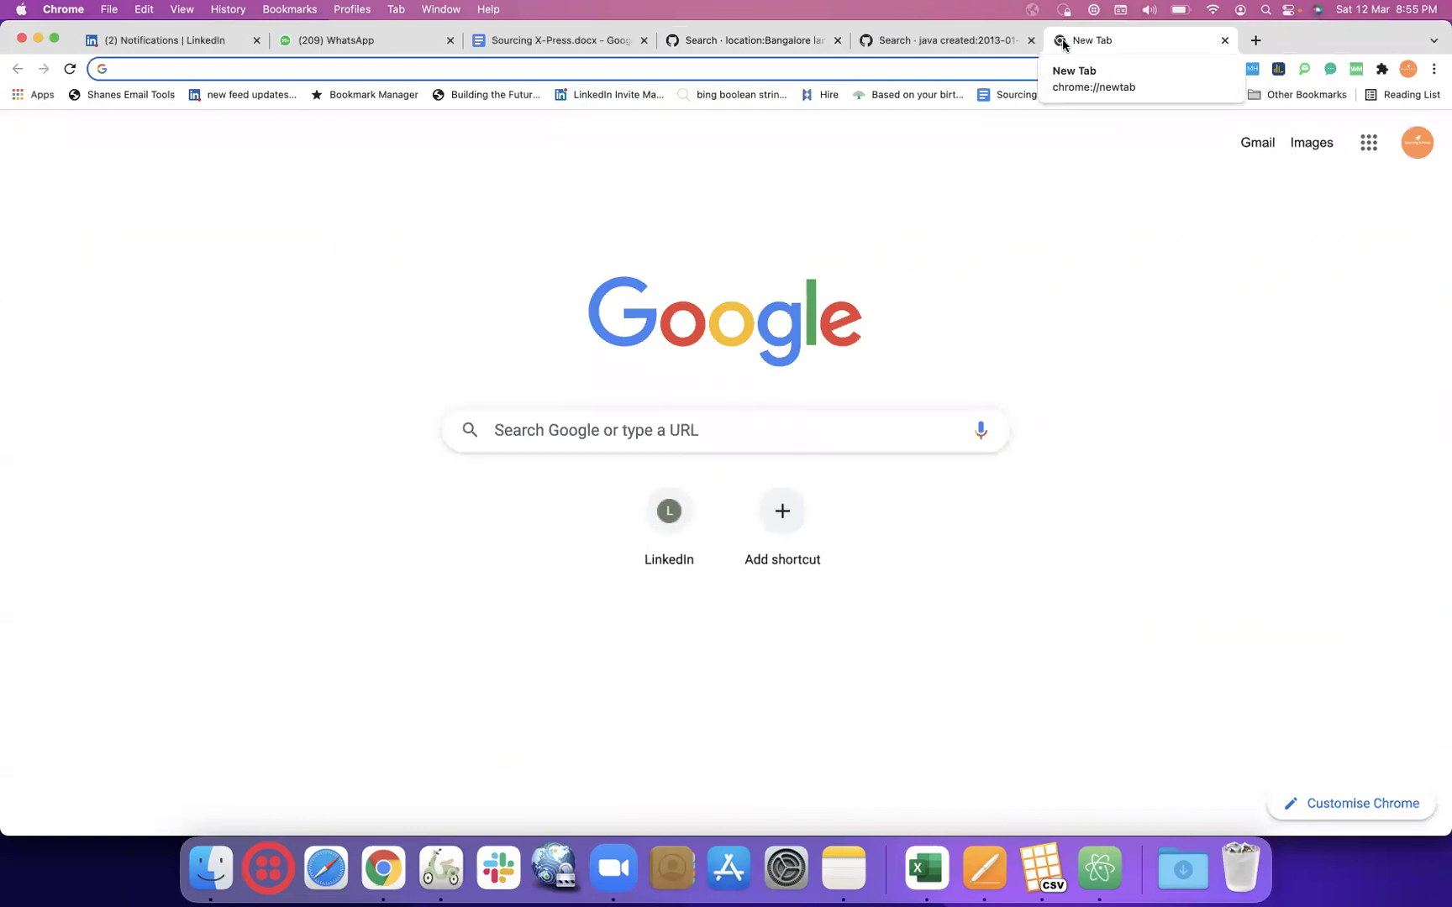
{"action": "type", "text": "google s"}
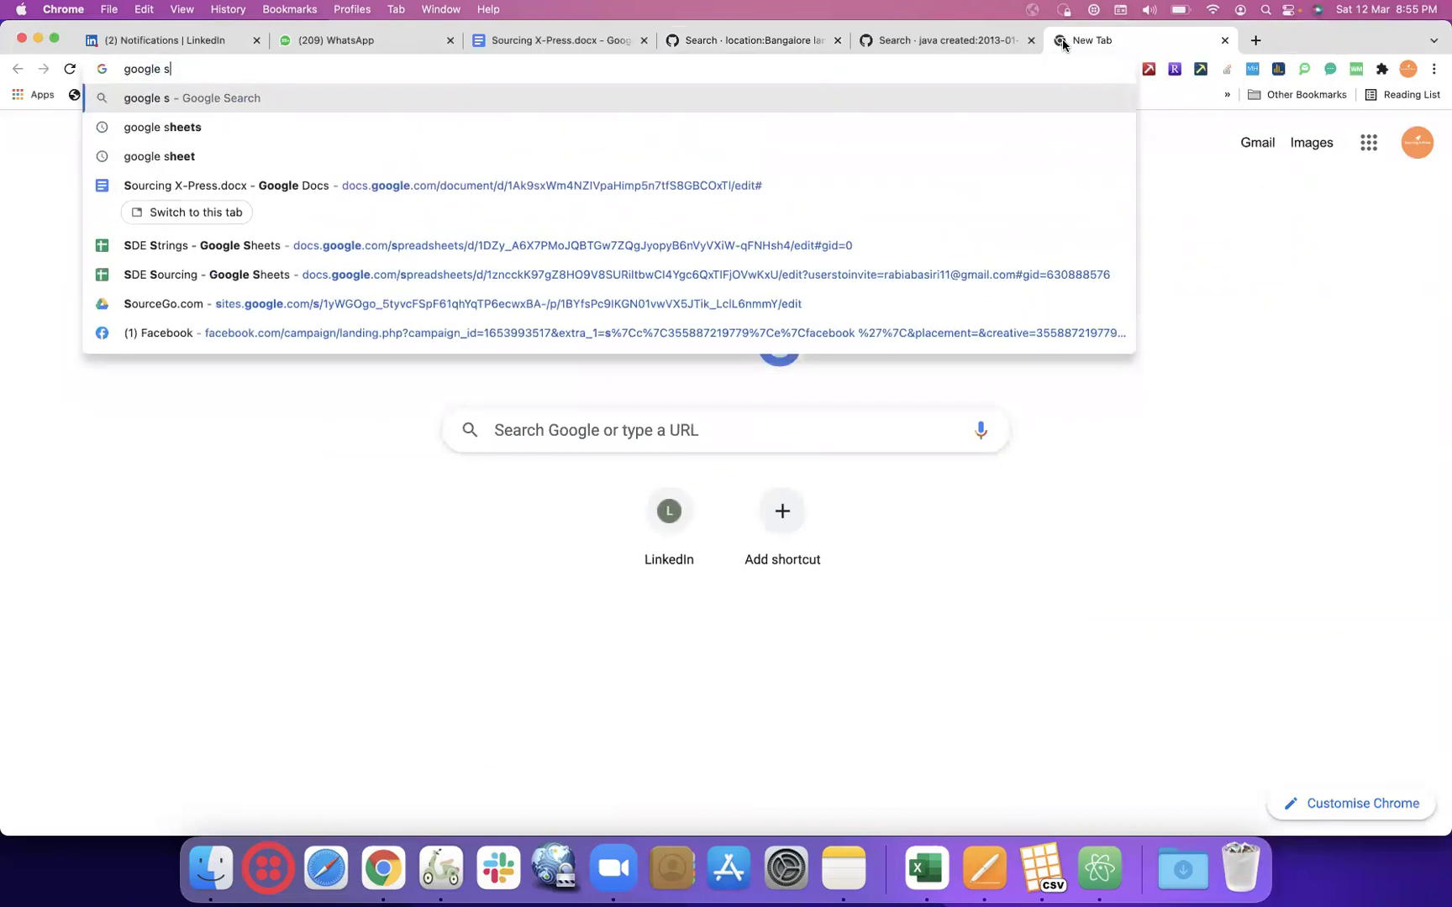
{"action": "type", "text": "heet"}
{"action": "key", "text": "Return"}
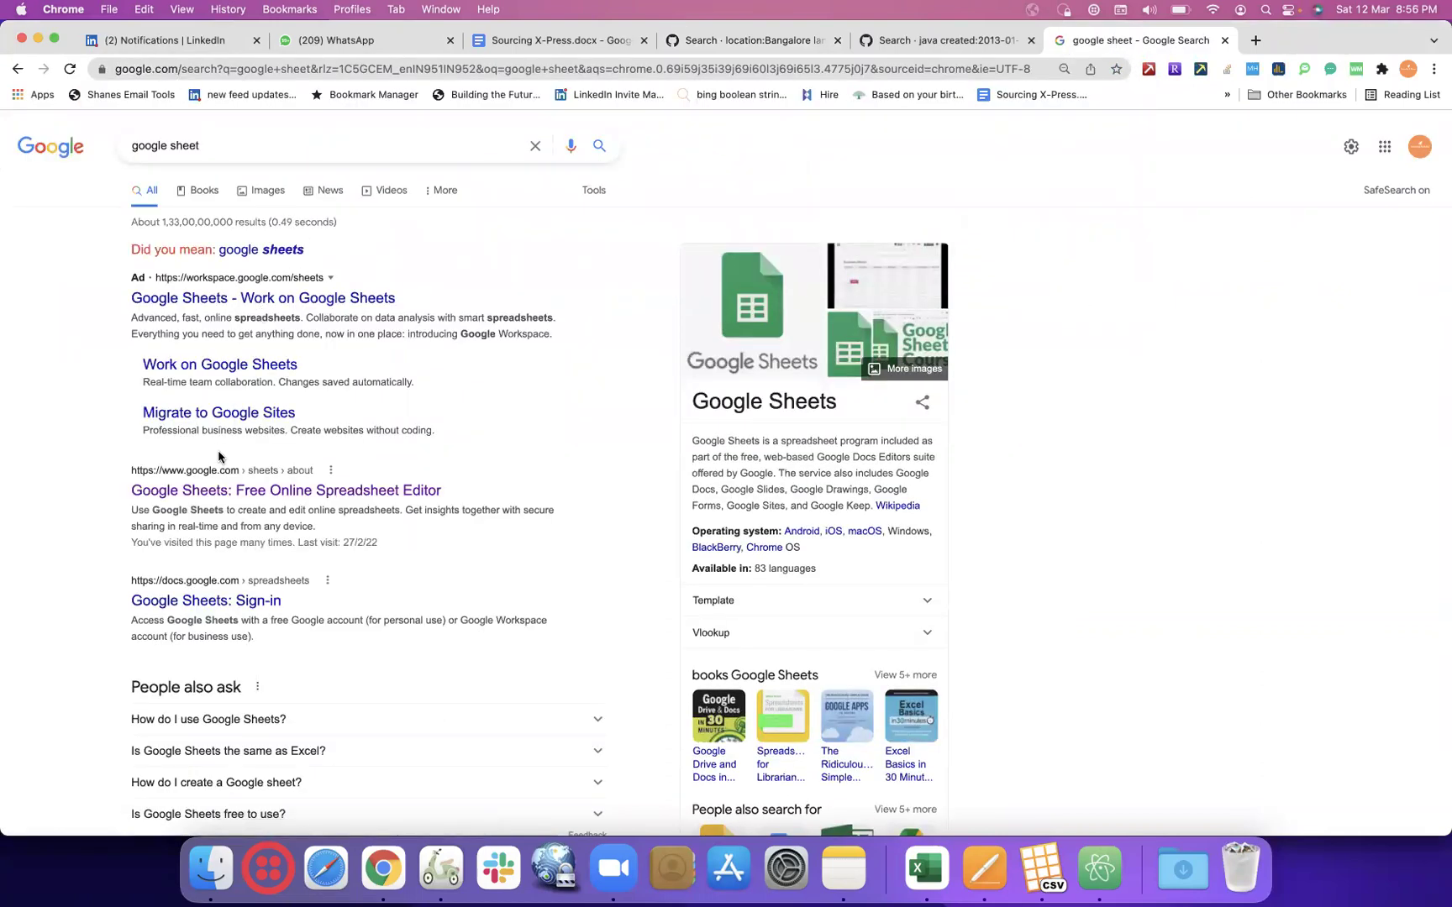
{"action": "left_click", "coordinate": [220, 496]}
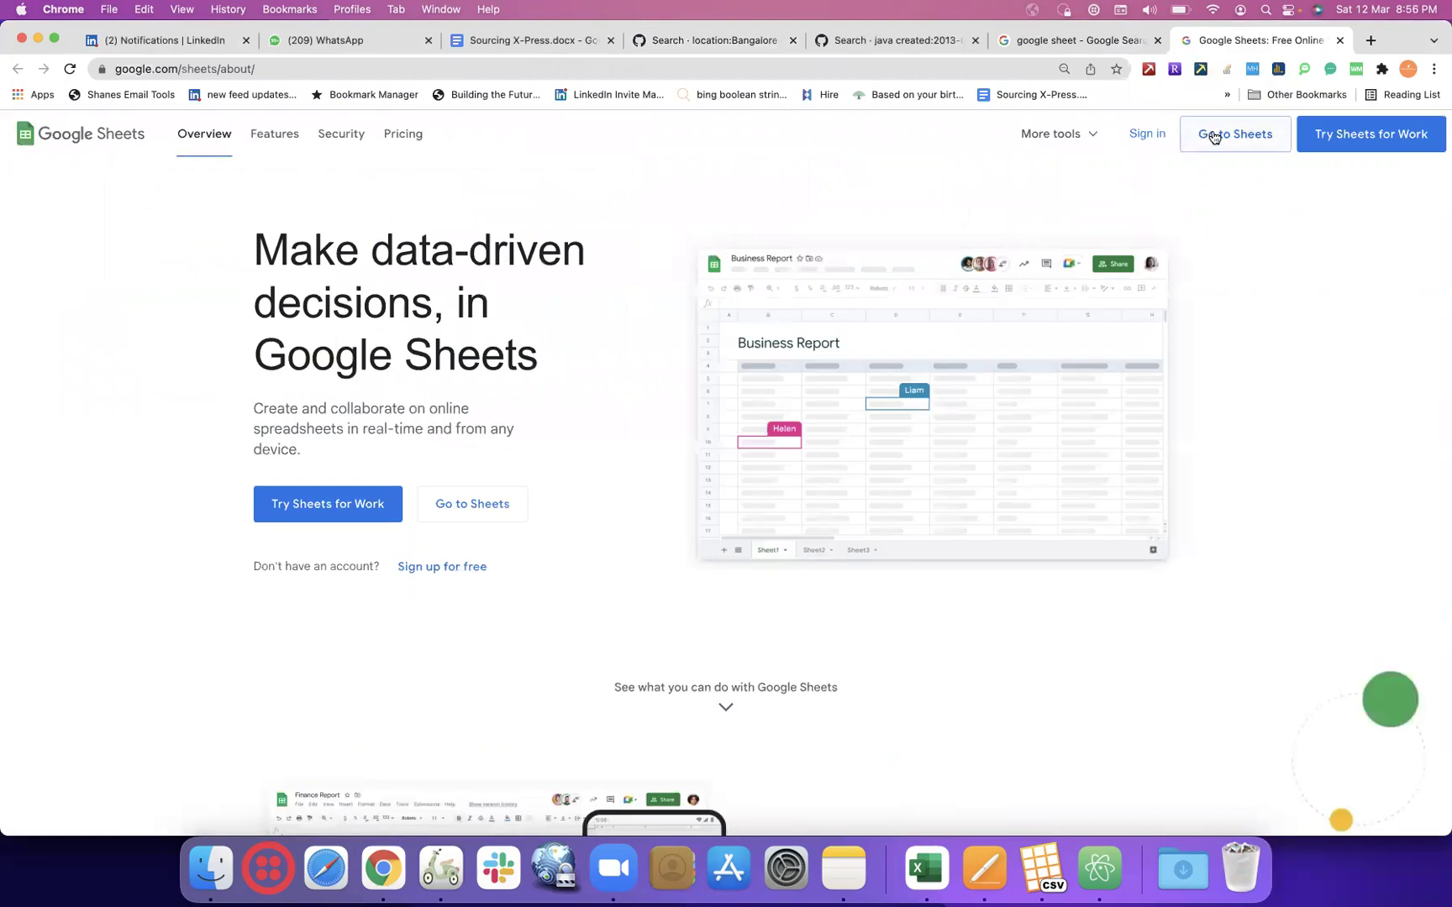
{"action": "left_click", "coordinate": [1213, 136]}
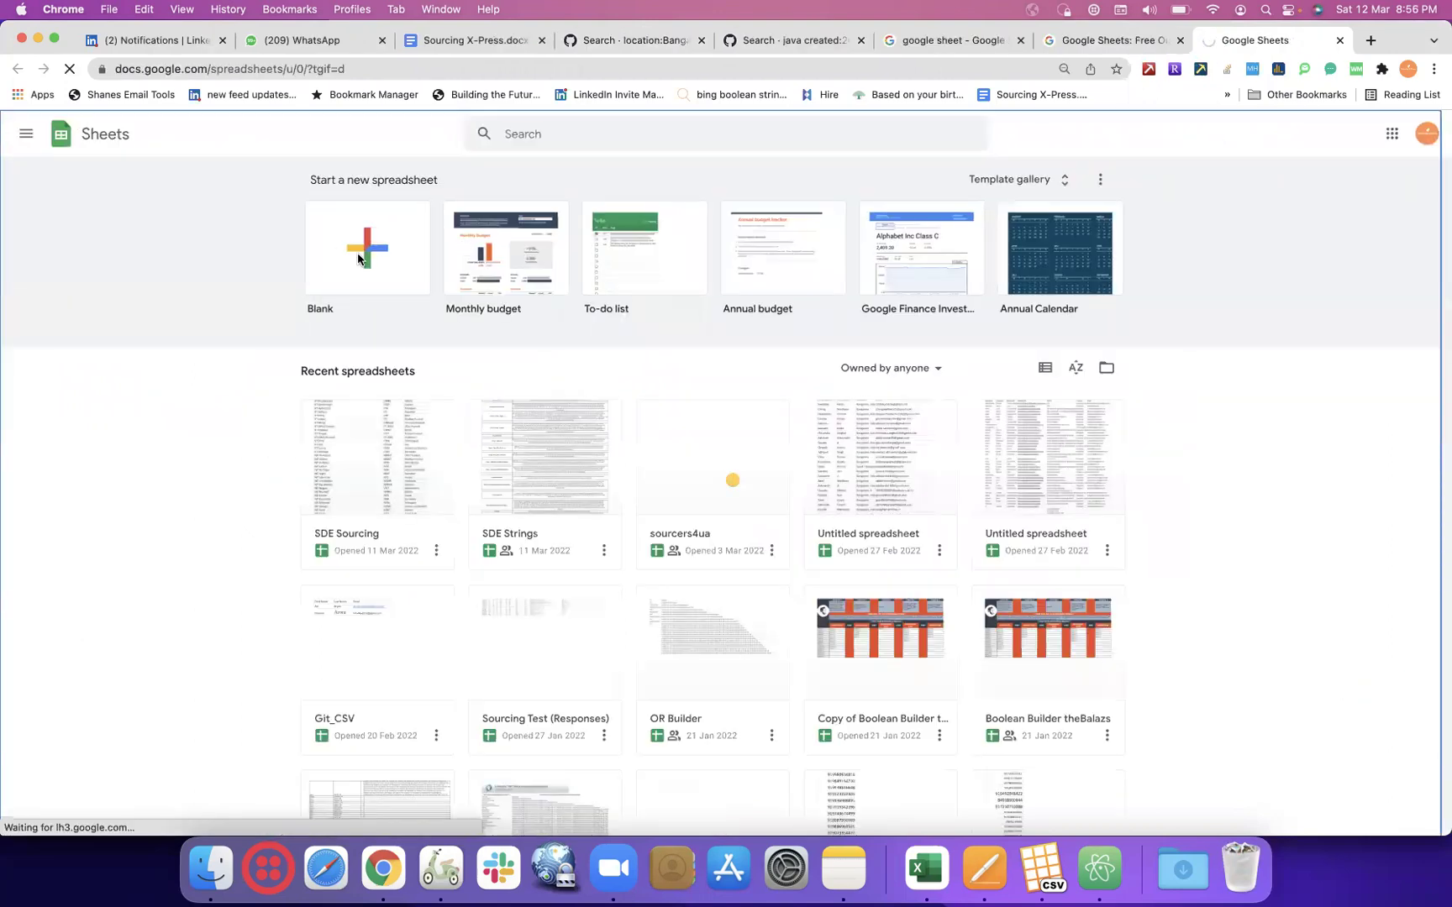
{"action": "left_click", "coordinate": [359, 257]}
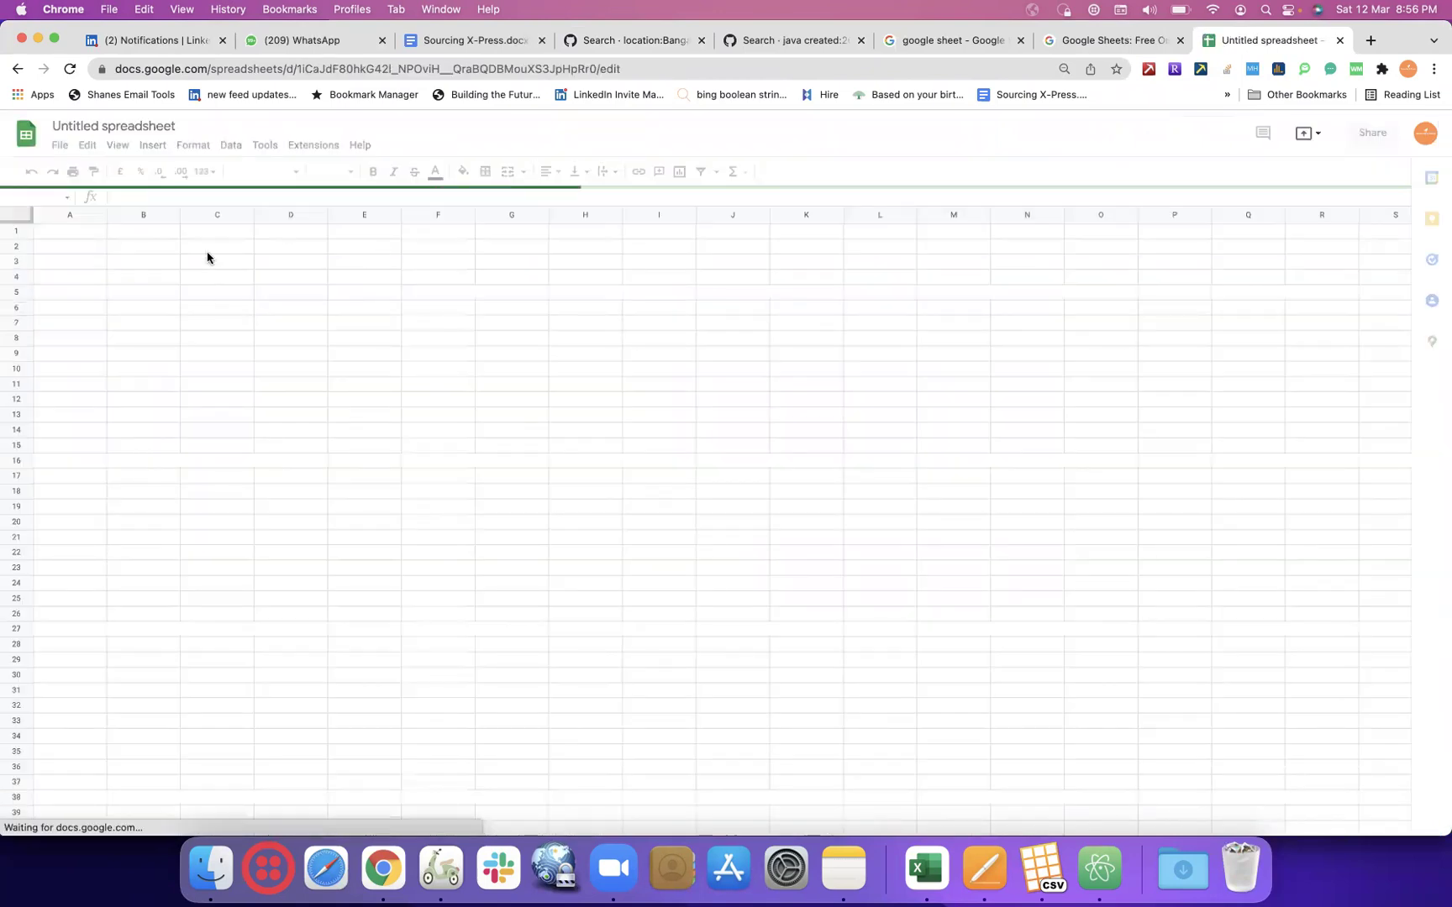
- Paste the copied GitHub user results into the blank spreadsheet starting at cell C3
{"action": "left_click", "coordinate": [207, 257]}
{"action": "key", "text": "super+v"}
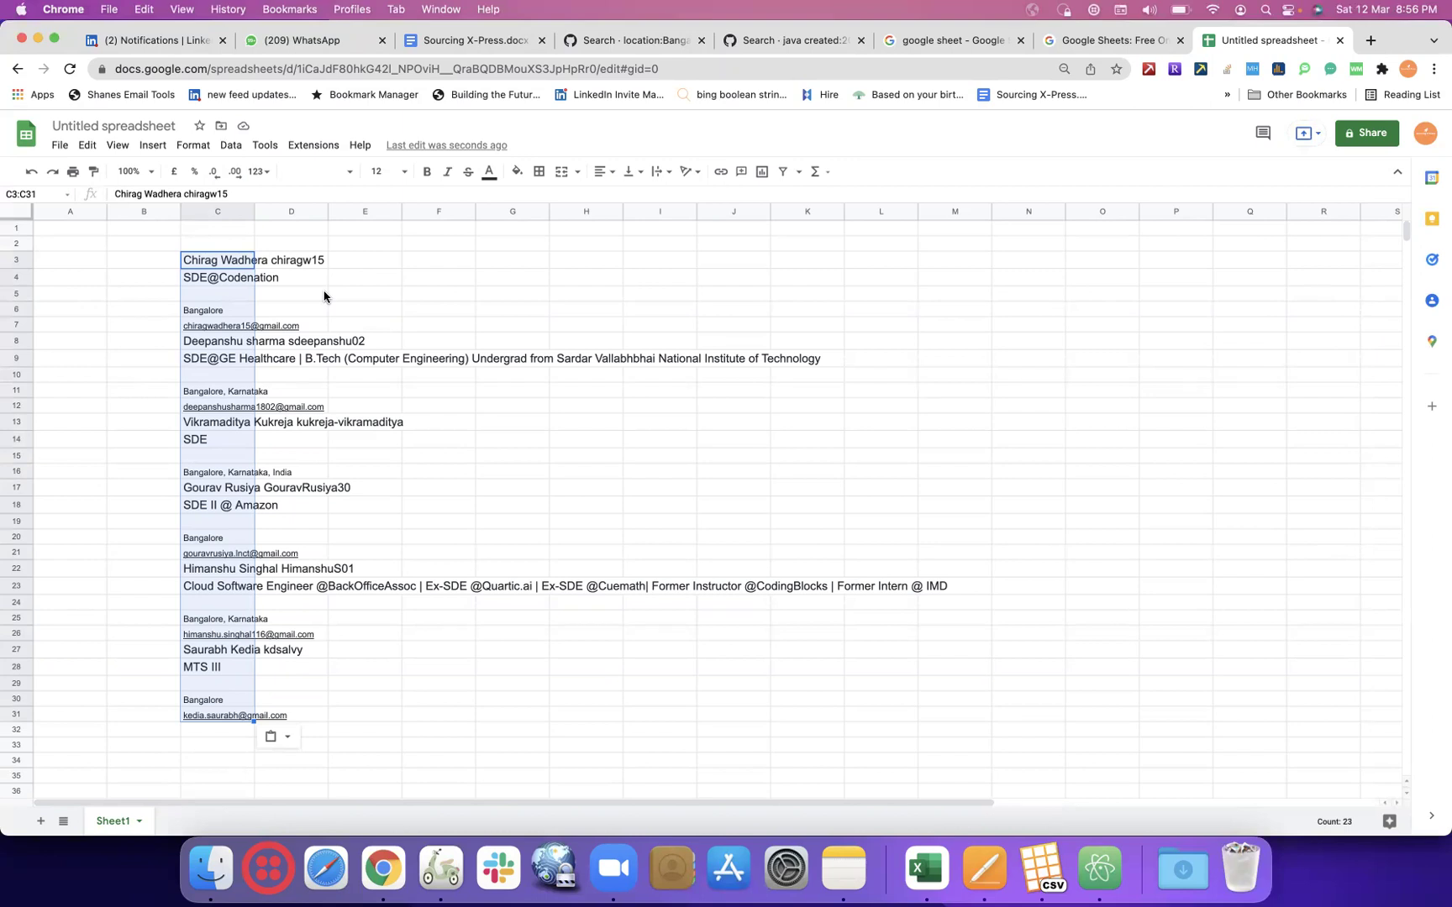
{"action": "left_click", "coordinate": [74, 232]}
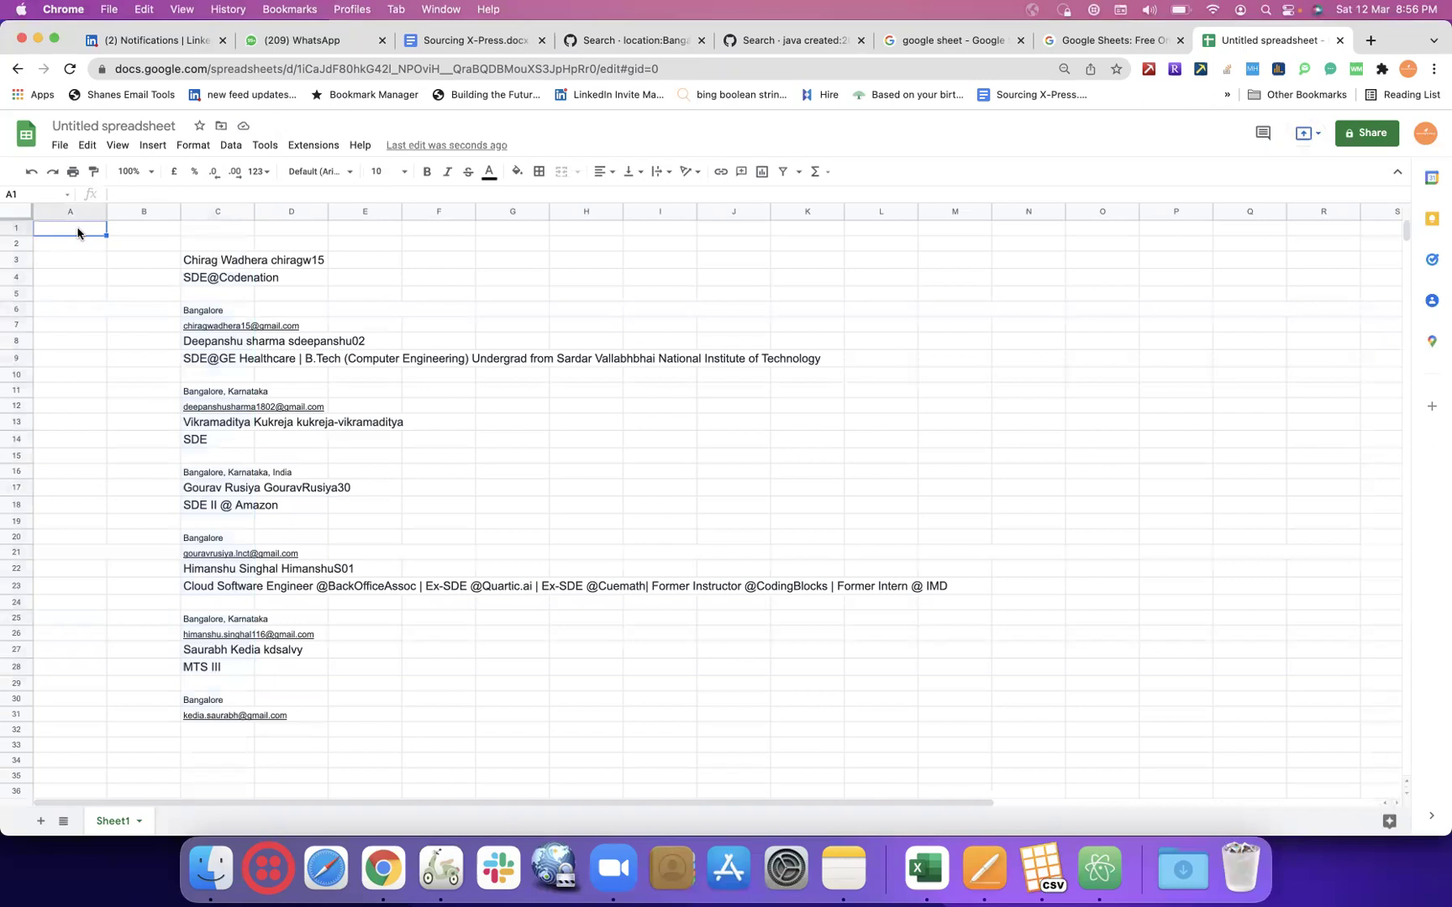
{"action": "left_click", "coordinate": [128, 230]}
{"action": "left_click", "coordinate": [208, 232]}
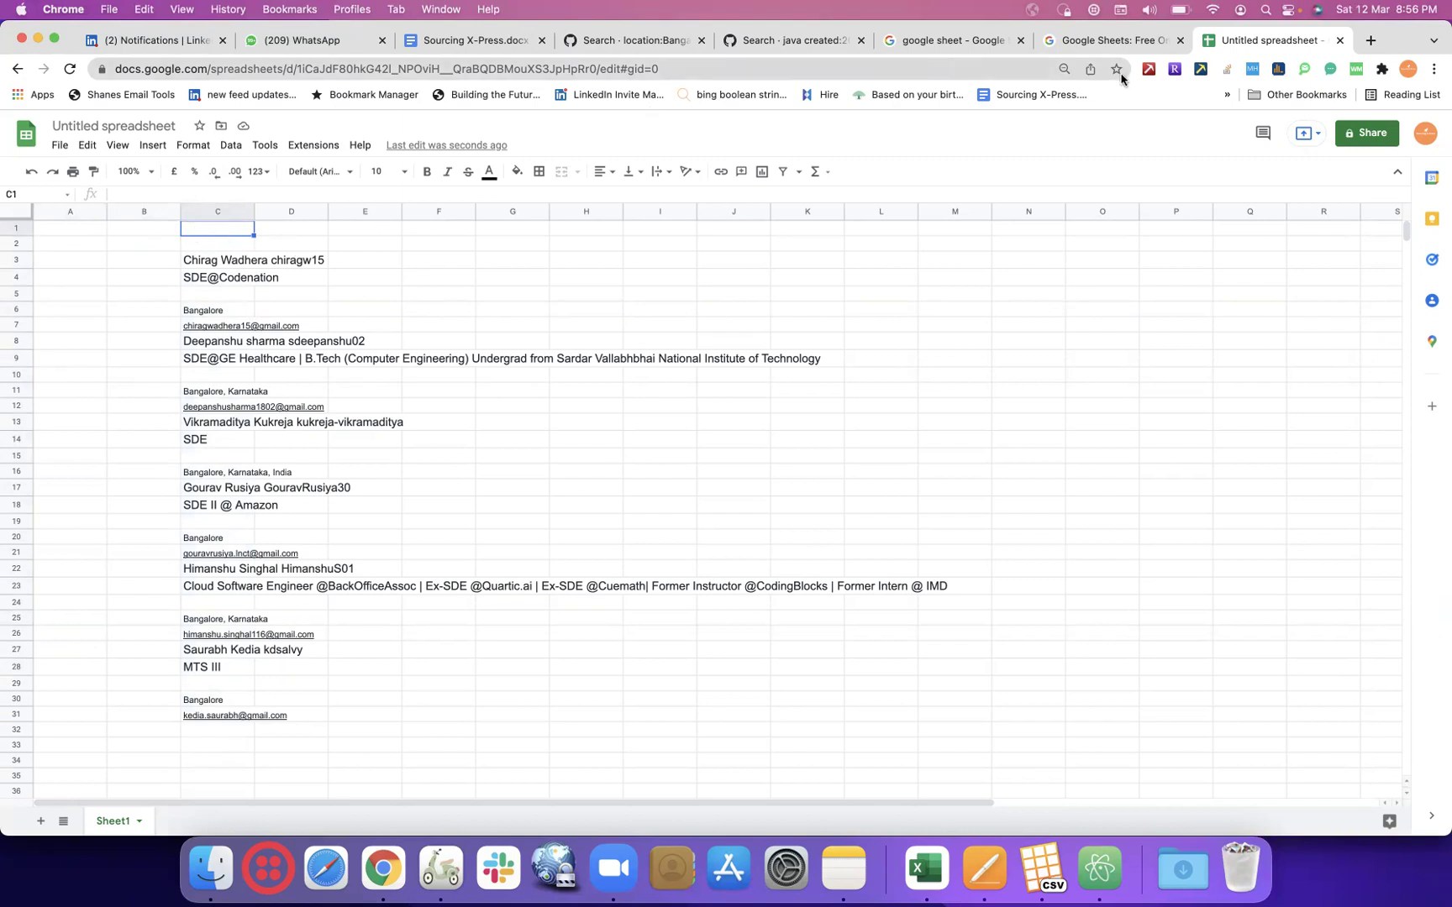
- Compare the GitHub search results in the Twilio Chrome profile with the entries pasted into the personal profile's spreadsheet
{"action": "left_click", "coordinate": [1409, 74]}
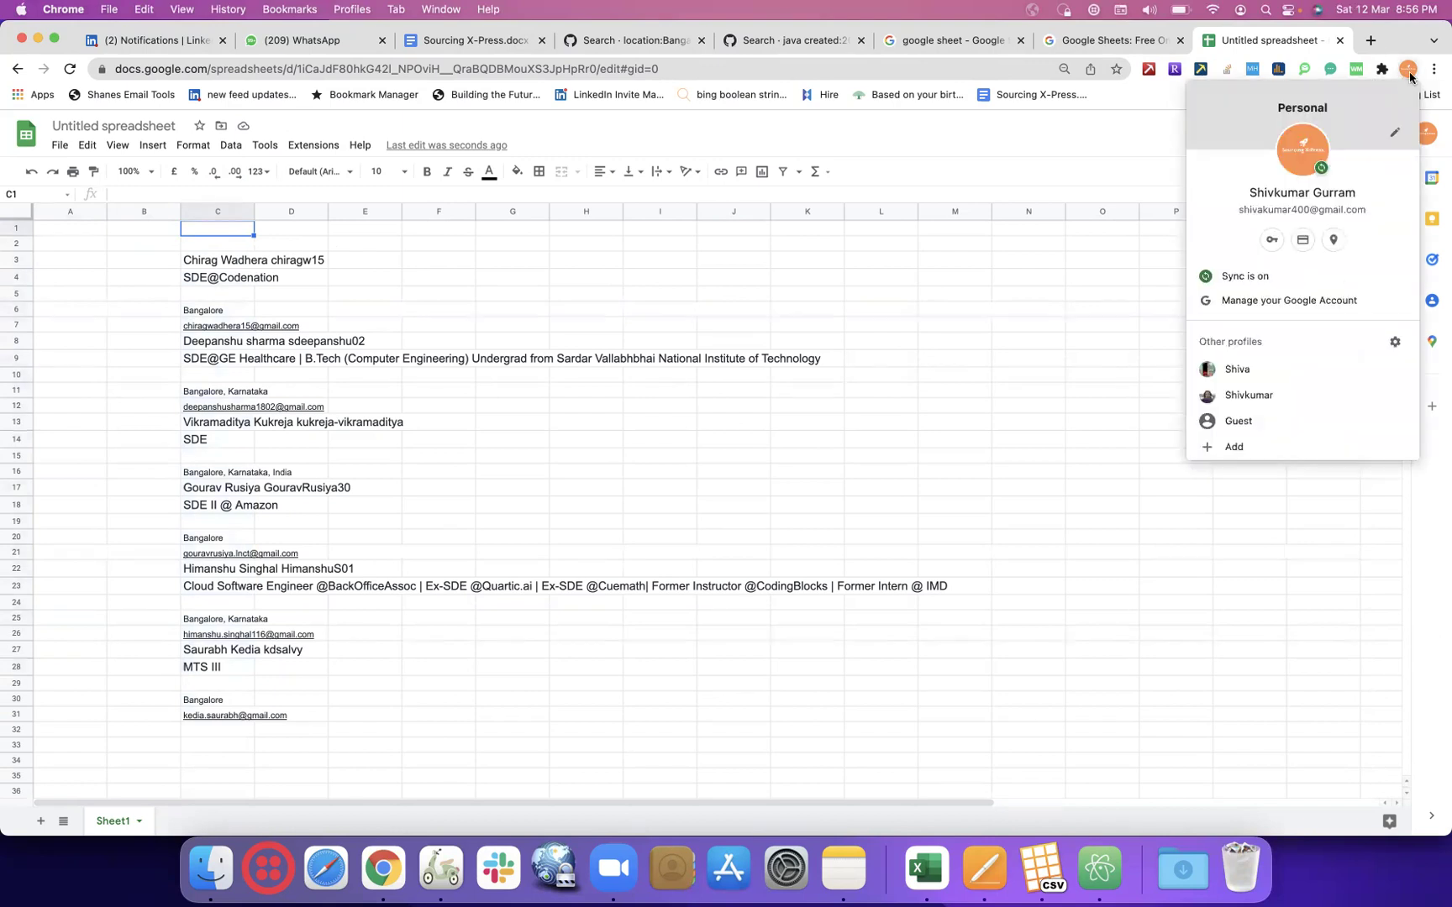
{"action": "left_click", "coordinate": [1302, 393]}
{"action": "left_click", "coordinate": [1132, 320]}
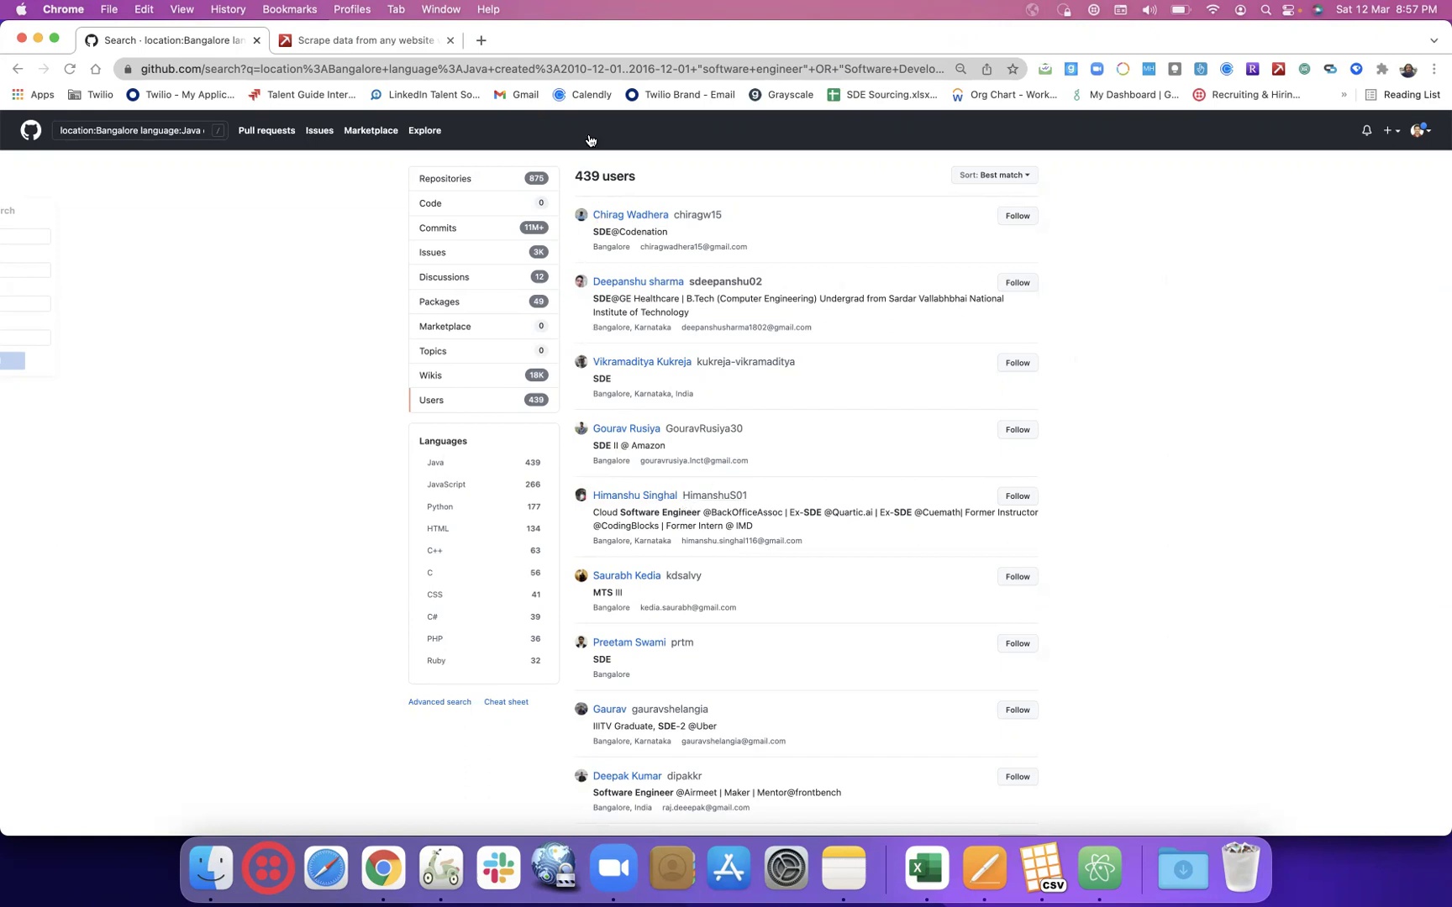
{"action": "left_click", "coordinate": [1409, 69]}
{"action": "left_click", "coordinate": [1290, 395]}
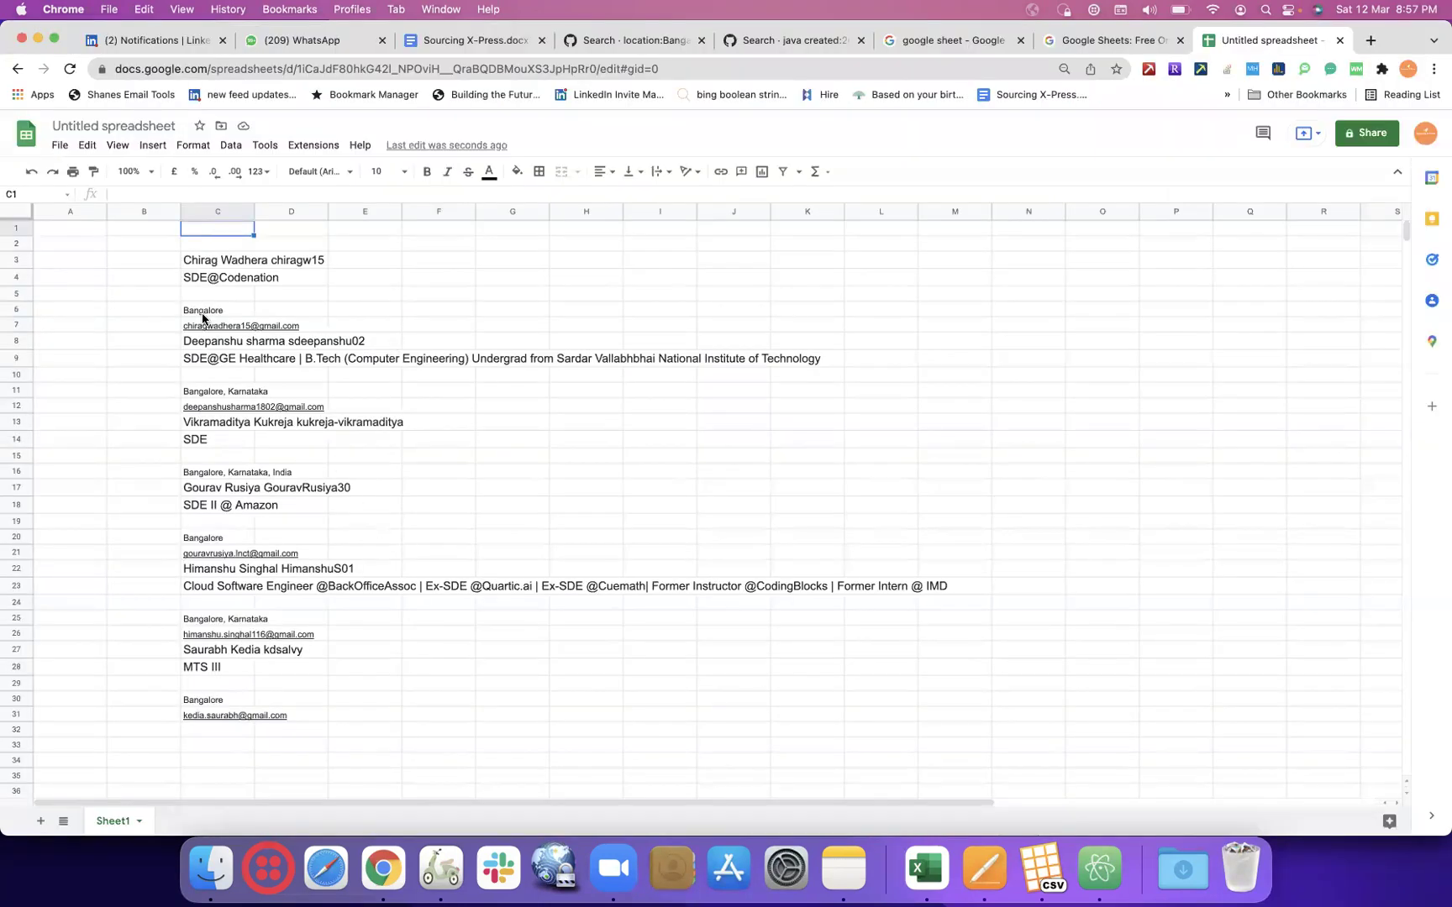
{"action": "left_click", "coordinate": [213, 262]}
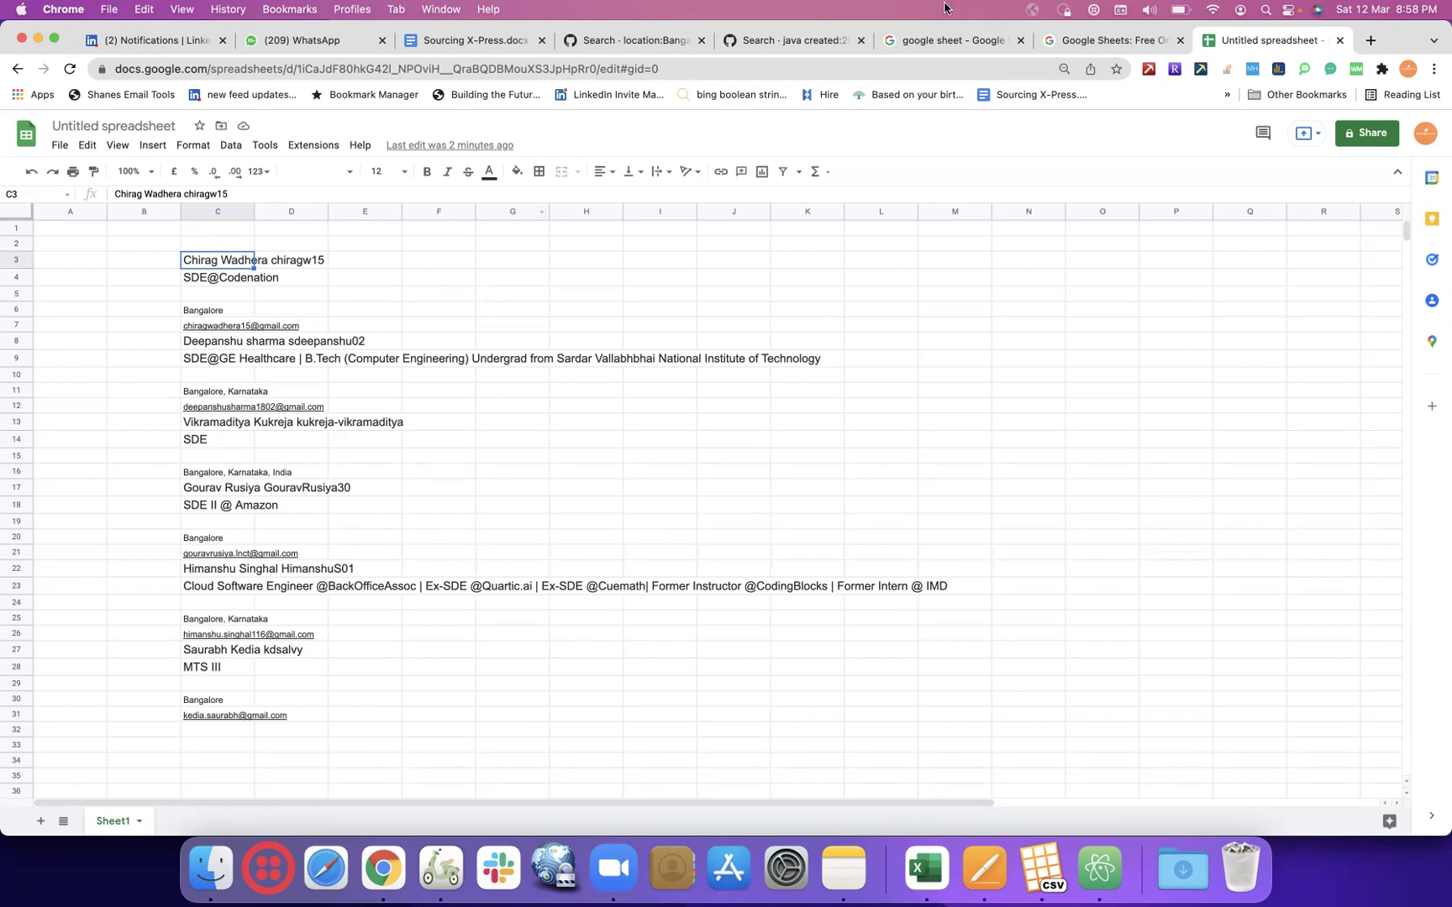
- Switch back to the Twilio Chrome profile and copy the Data Miner website's URL
{"action": "left_click", "coordinate": [1408, 71]}
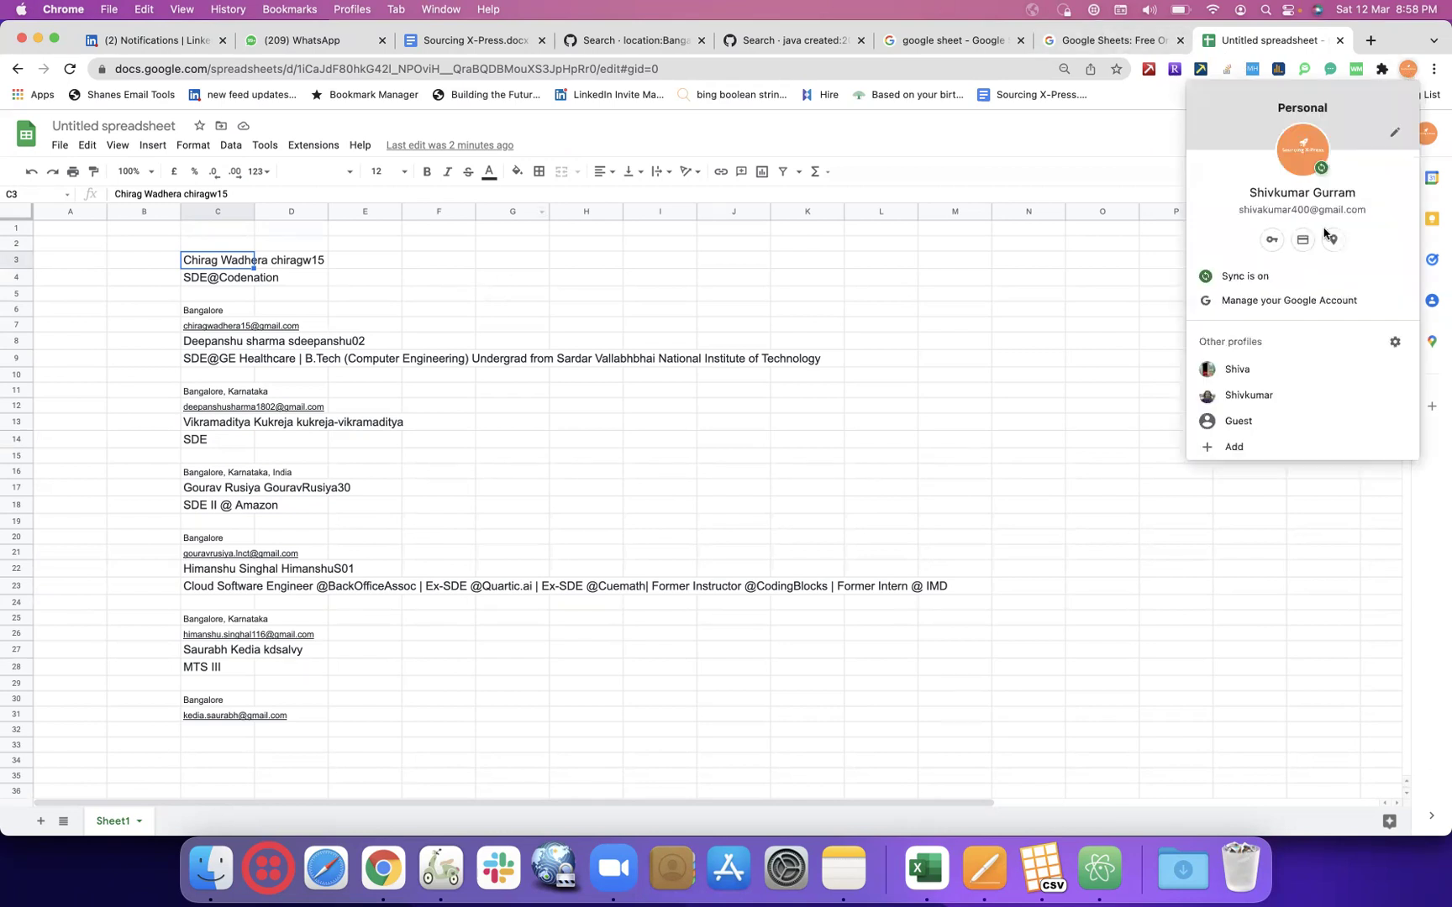
{"action": "left_click", "coordinate": [1258, 406]}
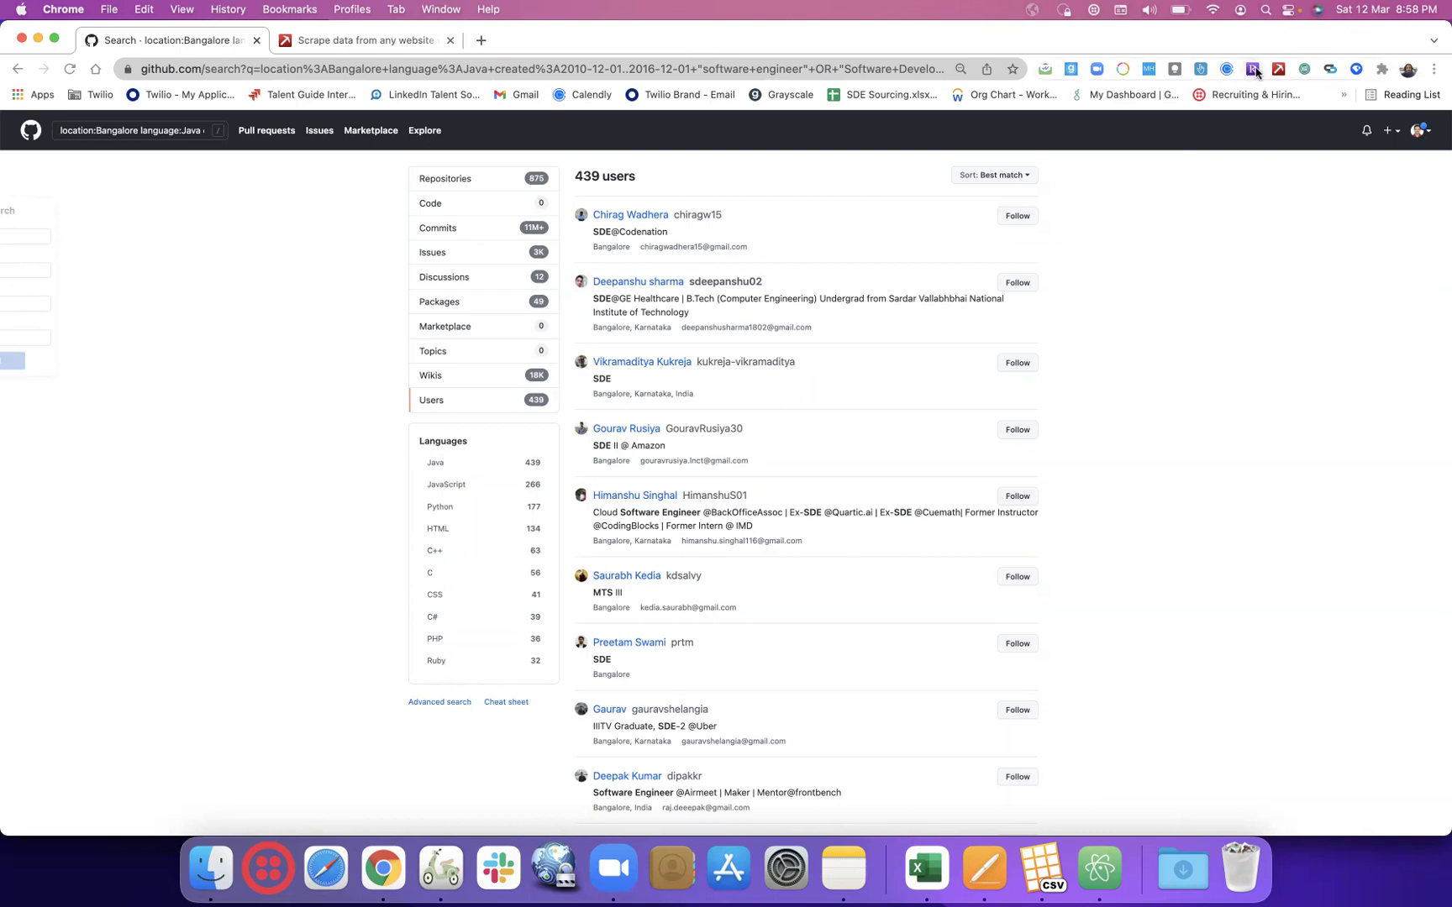
{"action": "left_click", "coordinate": [418, 42]}
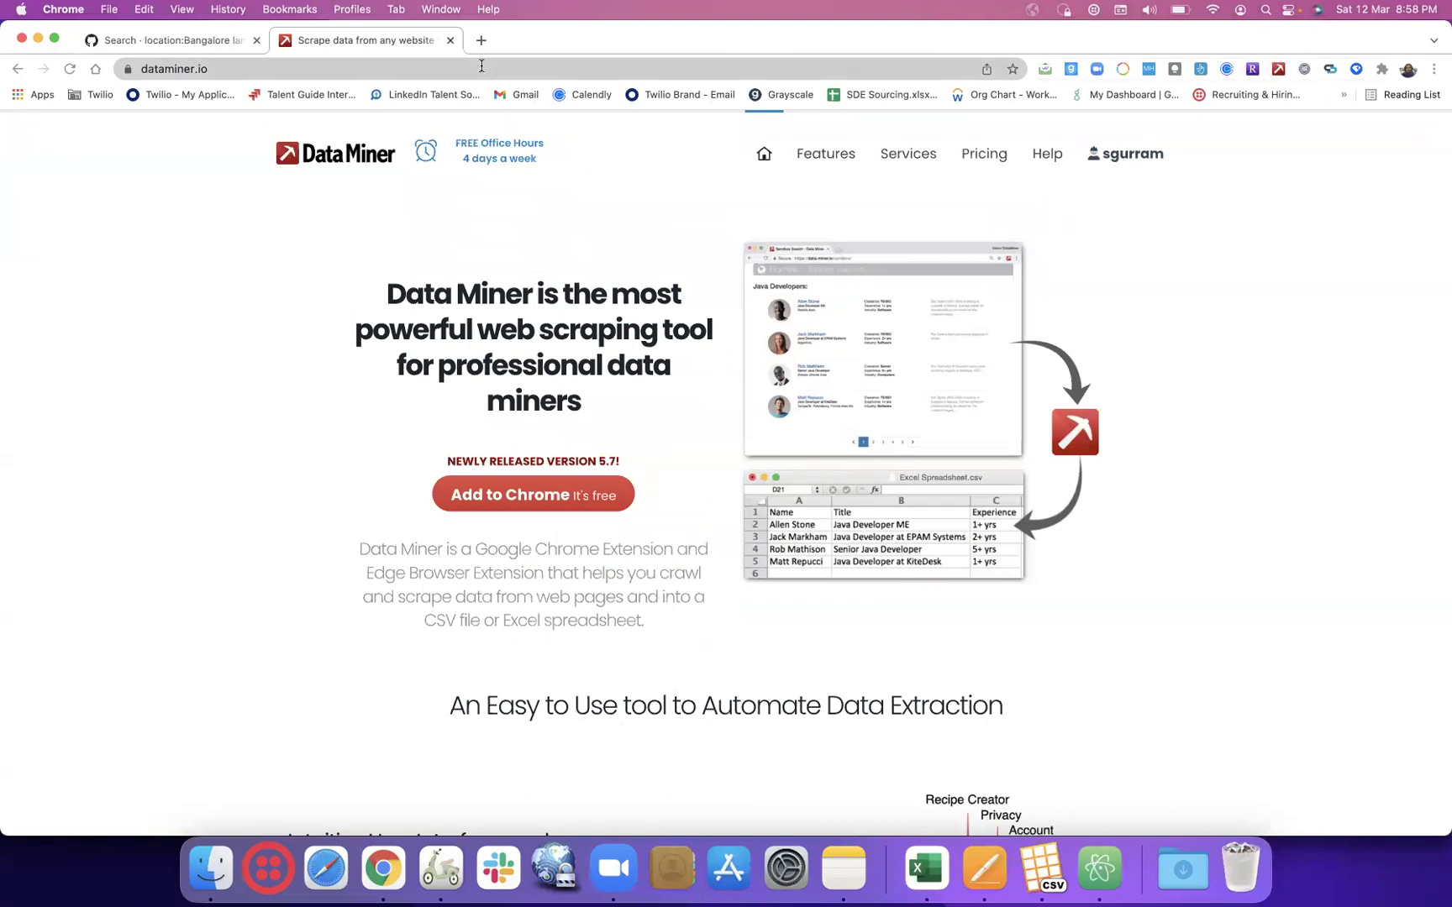
{"action": "left_click", "coordinate": [279, 67]}
{"action": "key", "text": "super+c"}
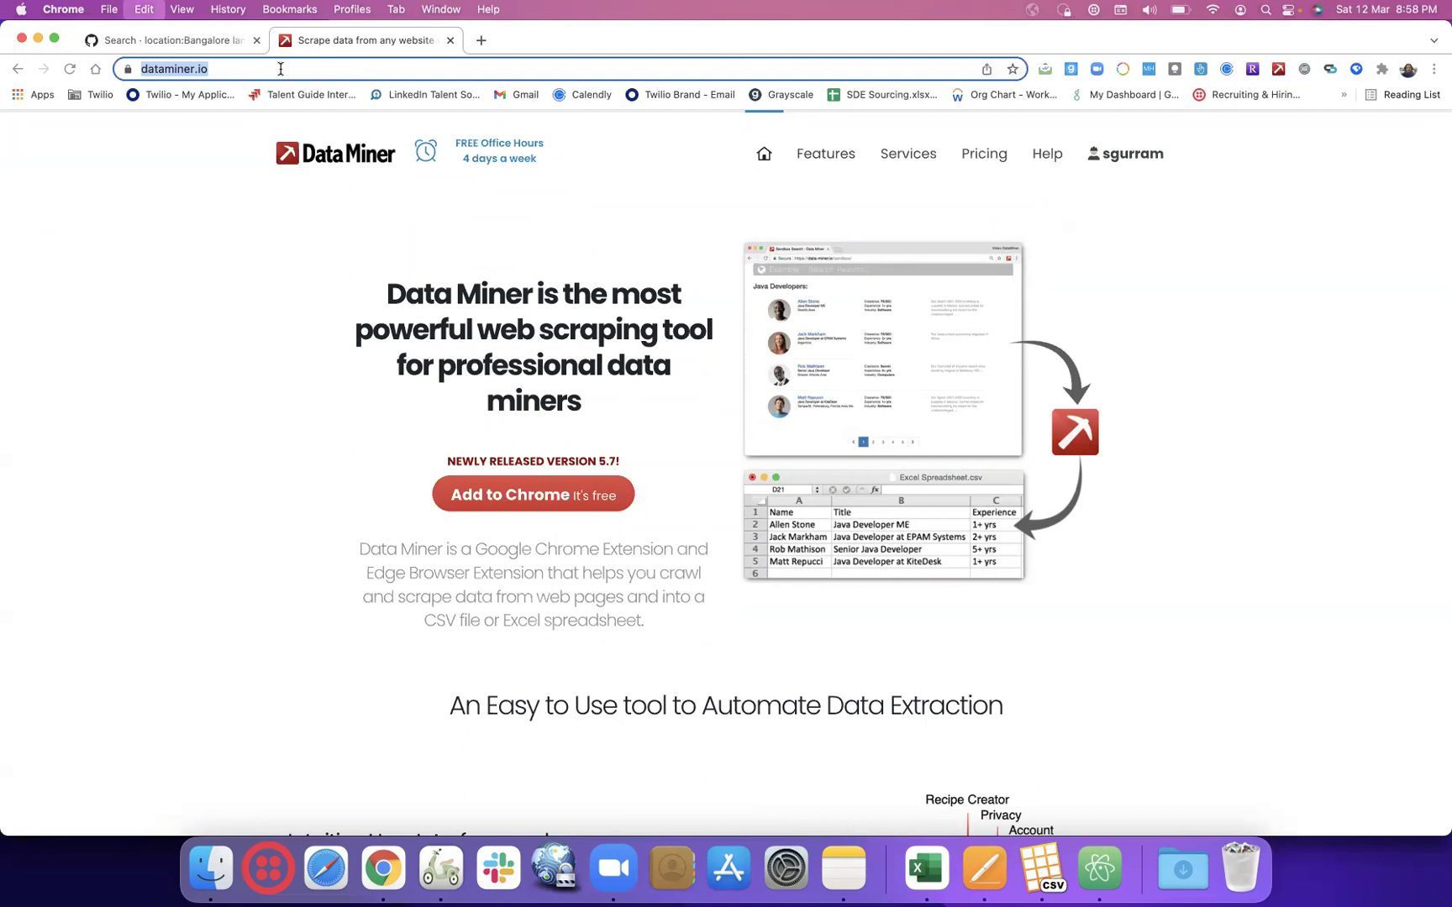
- Paste the Data Miner link below the search string in the personal profile's Sourcing X-Press document
{"action": "left_click", "coordinate": [1407, 69]}
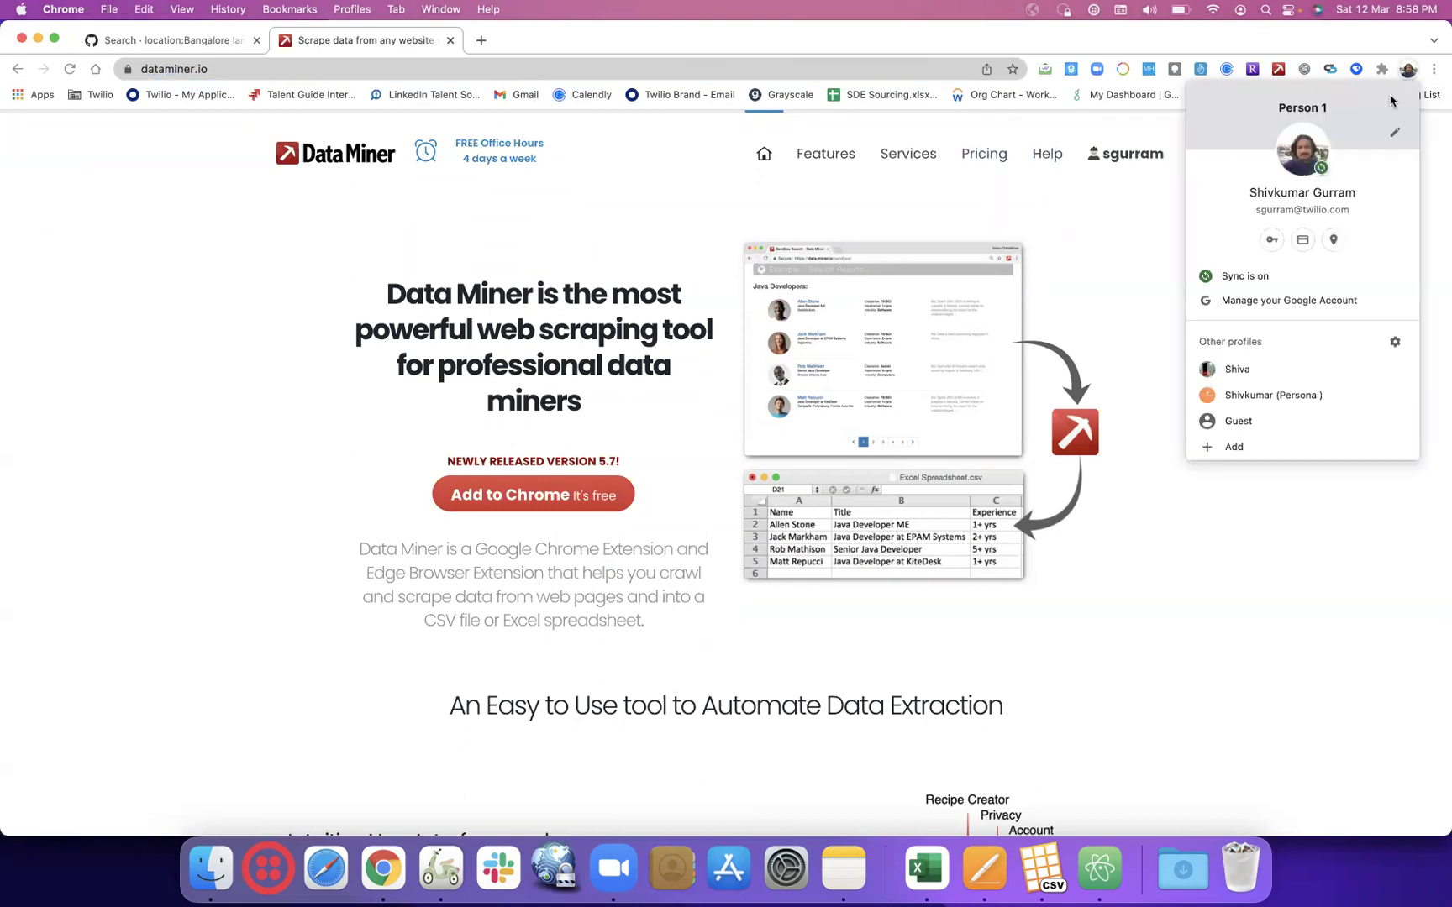
{"action": "left_click", "coordinate": [1260, 395]}
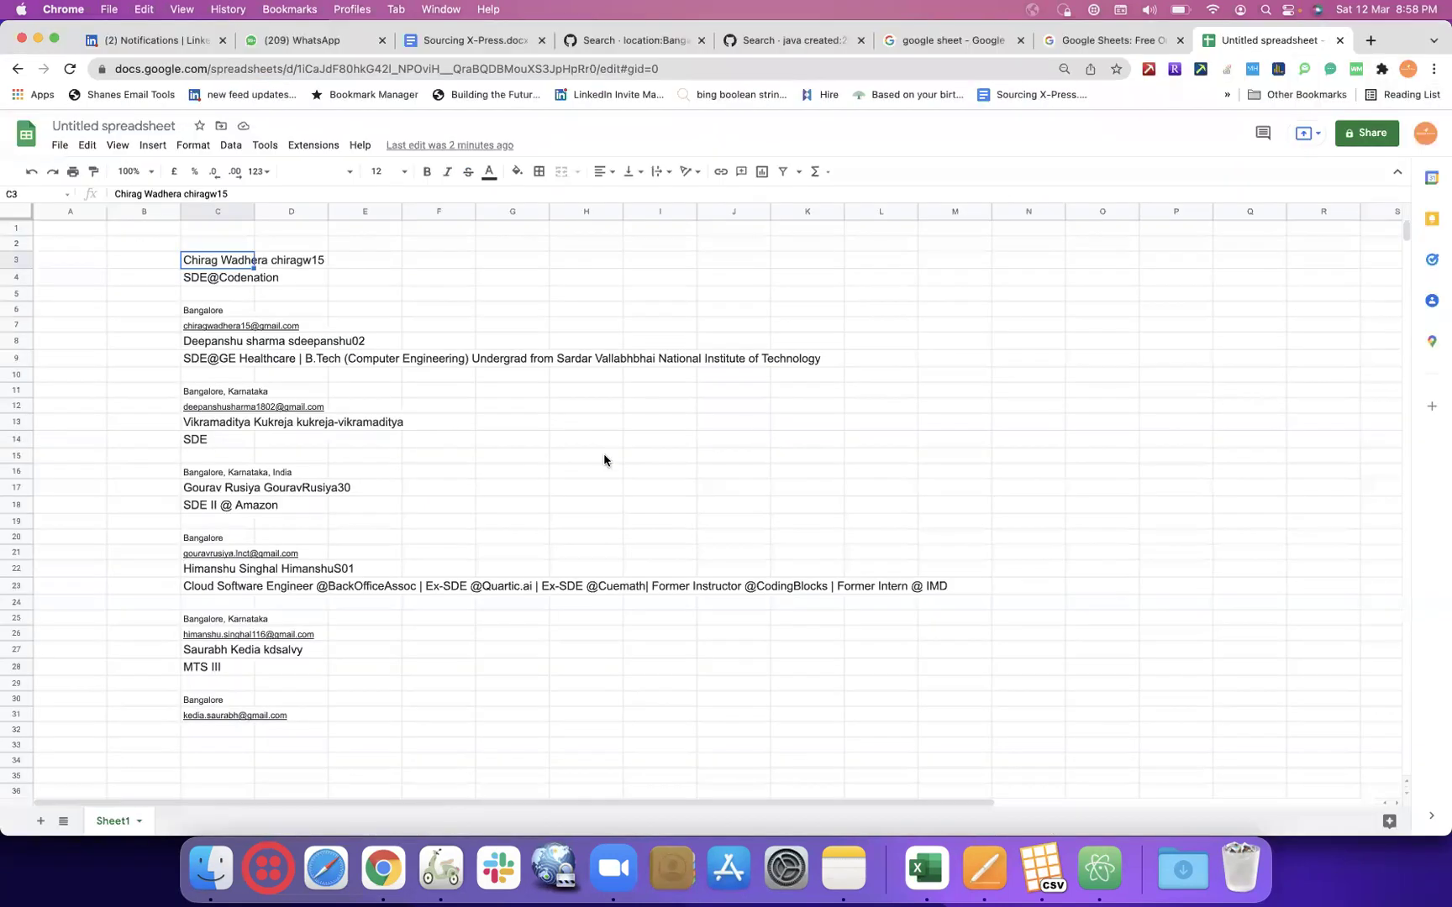
{"action": "left_click", "coordinate": [441, 42]}
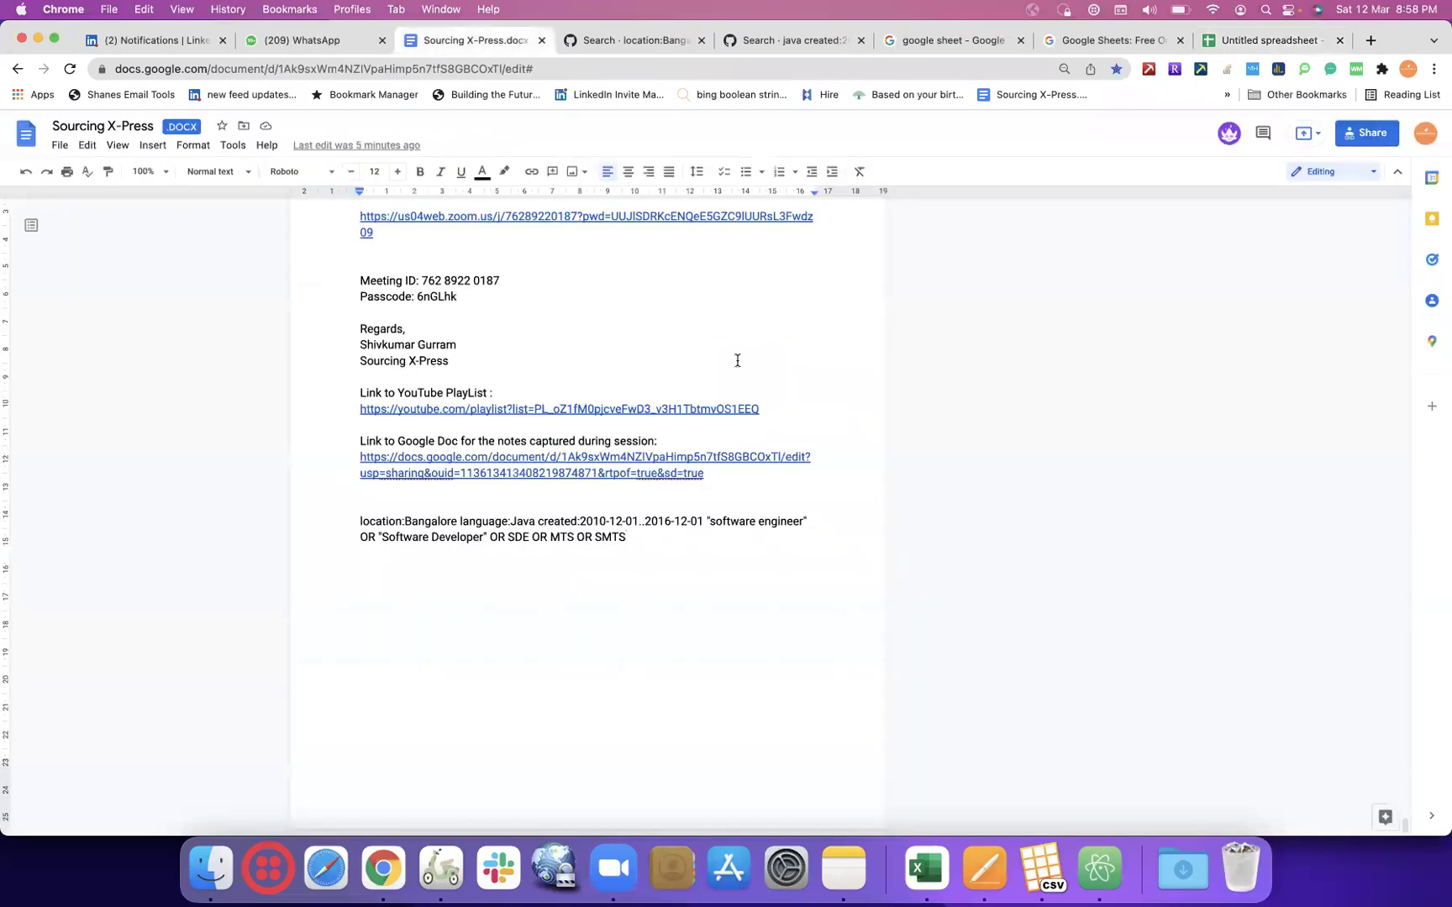
{"action": "key", "text": "Return"}
{"action": "key", "text": "Return"}
{"action": "key", "text": "super+v"}
{"action": "key", "text": "Return"}
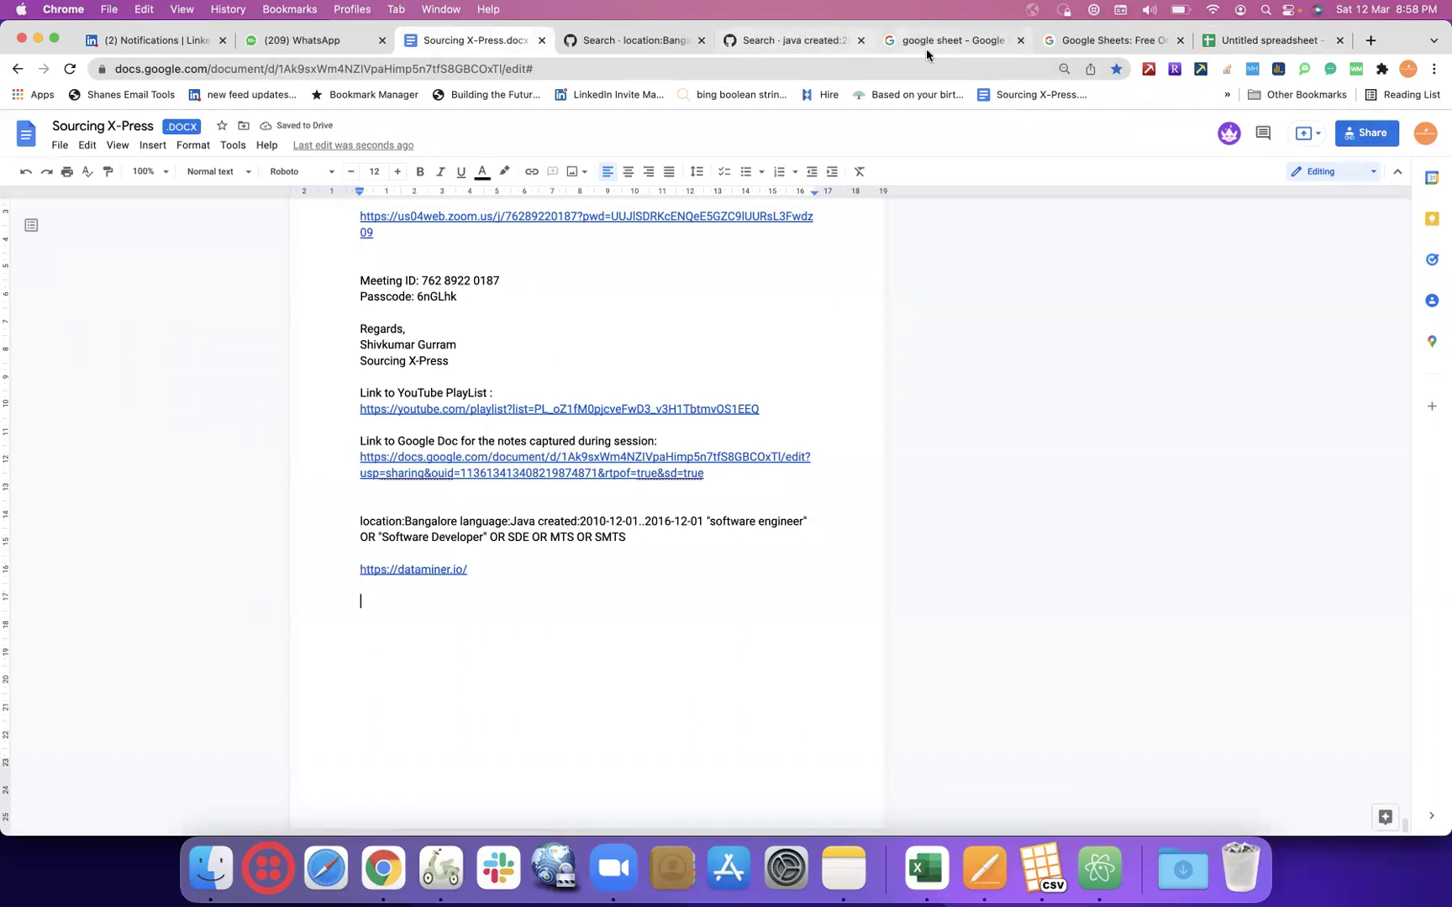
- Return to the Data Miner homepage in the Twilio profile and examine its version, interface, scraping features, overview video and support sections
{"action": "left_click", "coordinate": [1414, 75]}
{"action": "left_click", "coordinate": [1265, 393]}
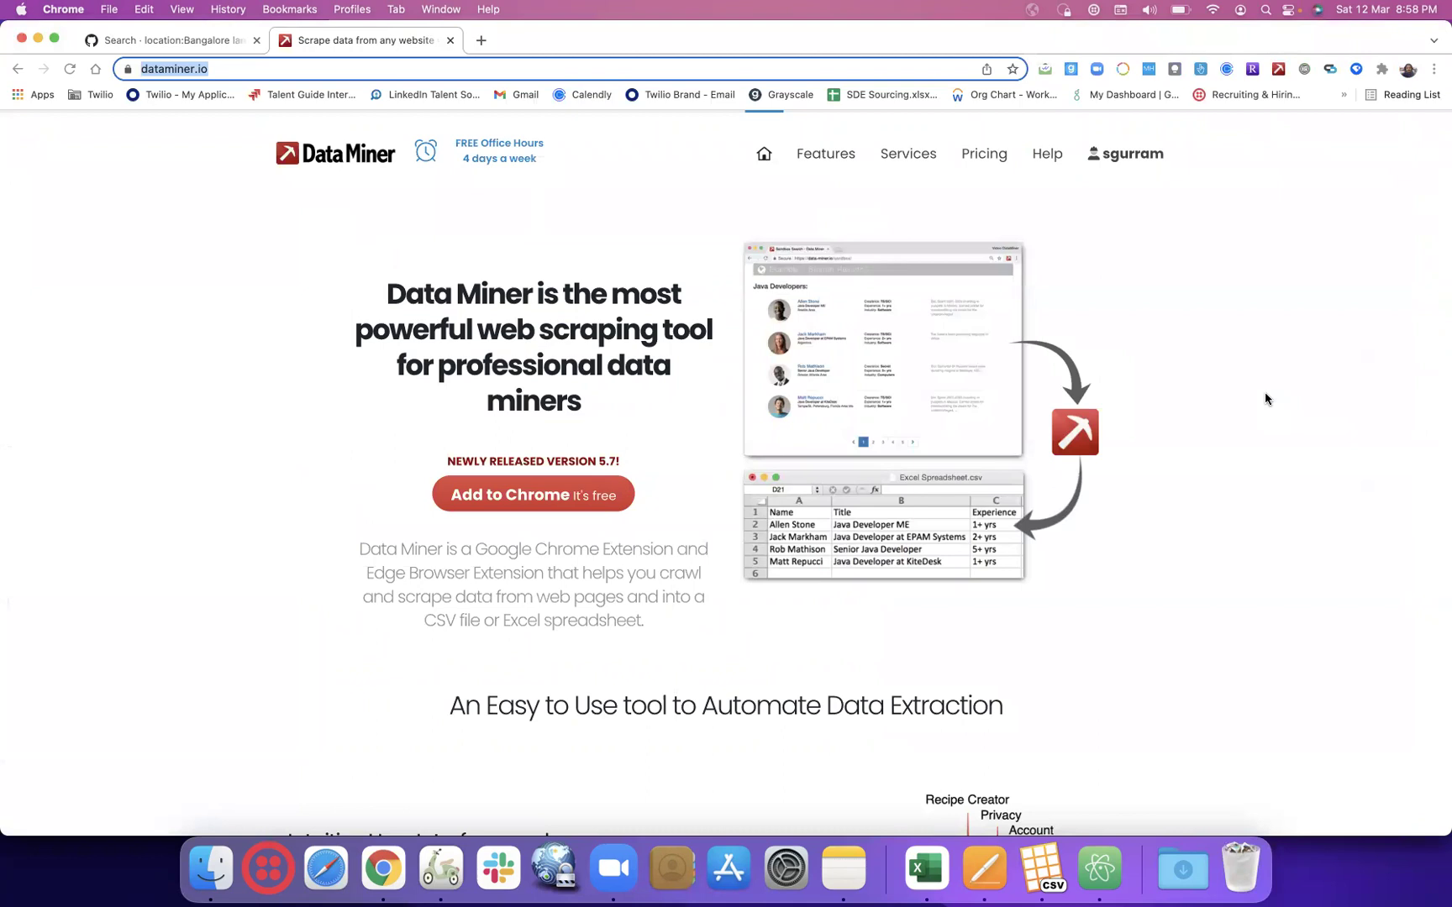
{"action": "scroll", "coordinate": [1266, 395], "scroll_direction": "down", "scroll_amount": 3}
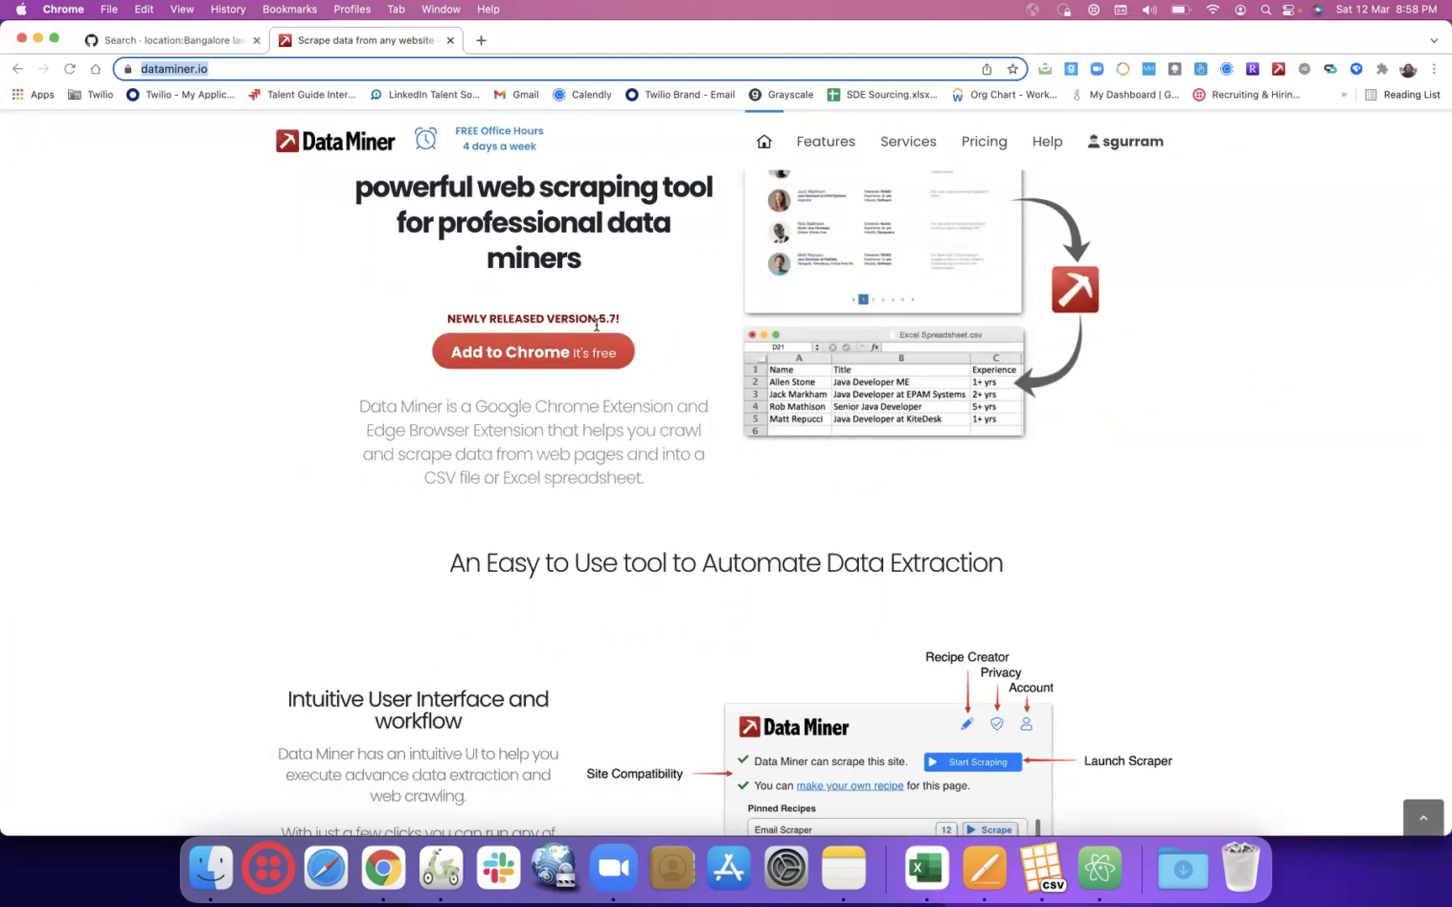
{"action": "left_click_drag", "start_coordinate": [599, 320], "coordinate": [622, 326]}
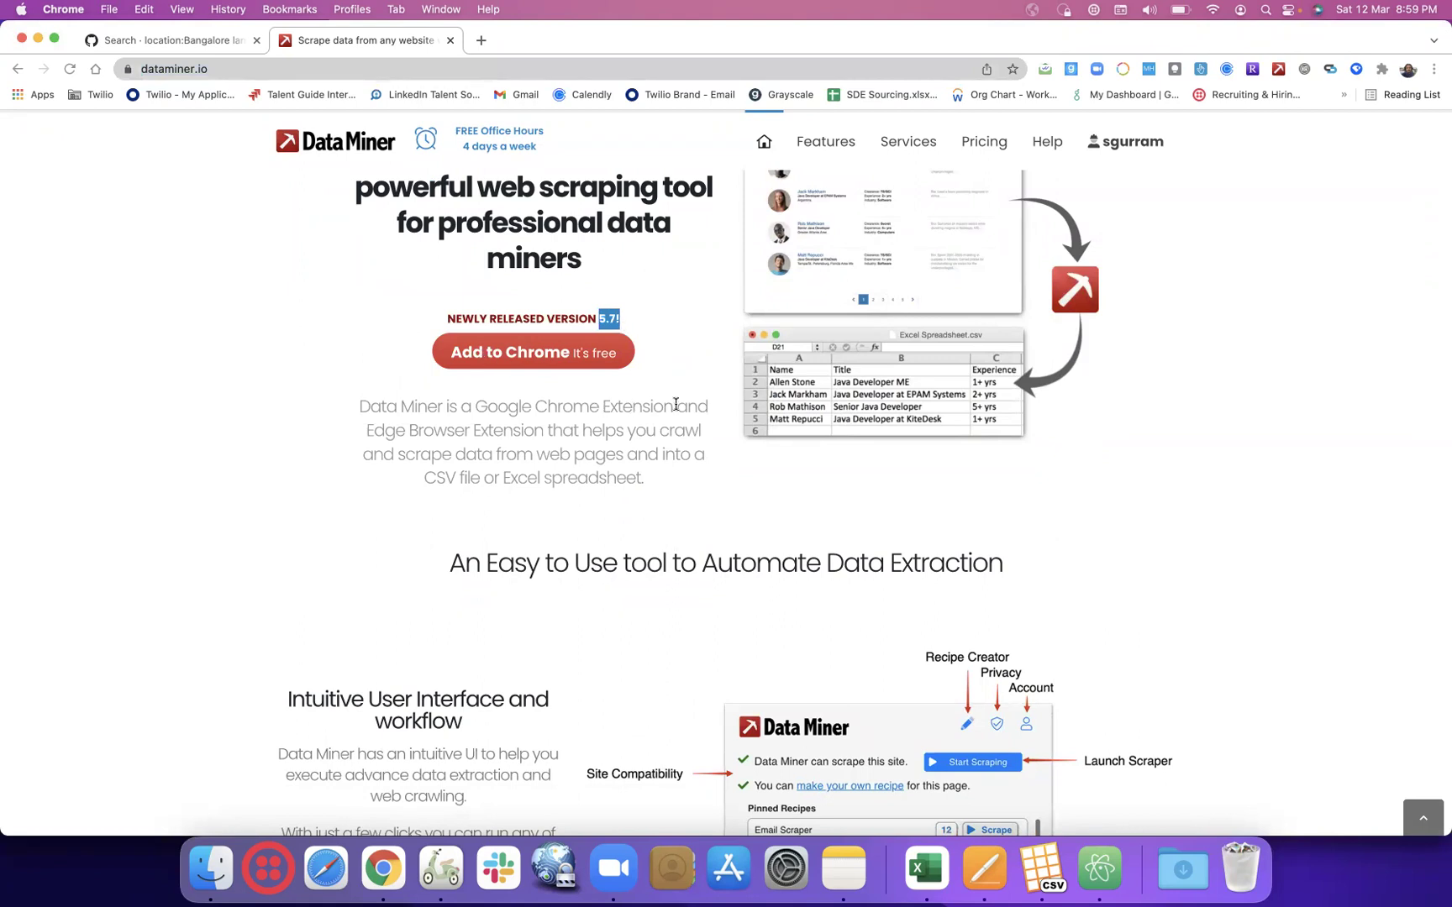
{"action": "scroll", "coordinate": [676, 405], "scroll_direction": "up", "scroll_amount": 2}
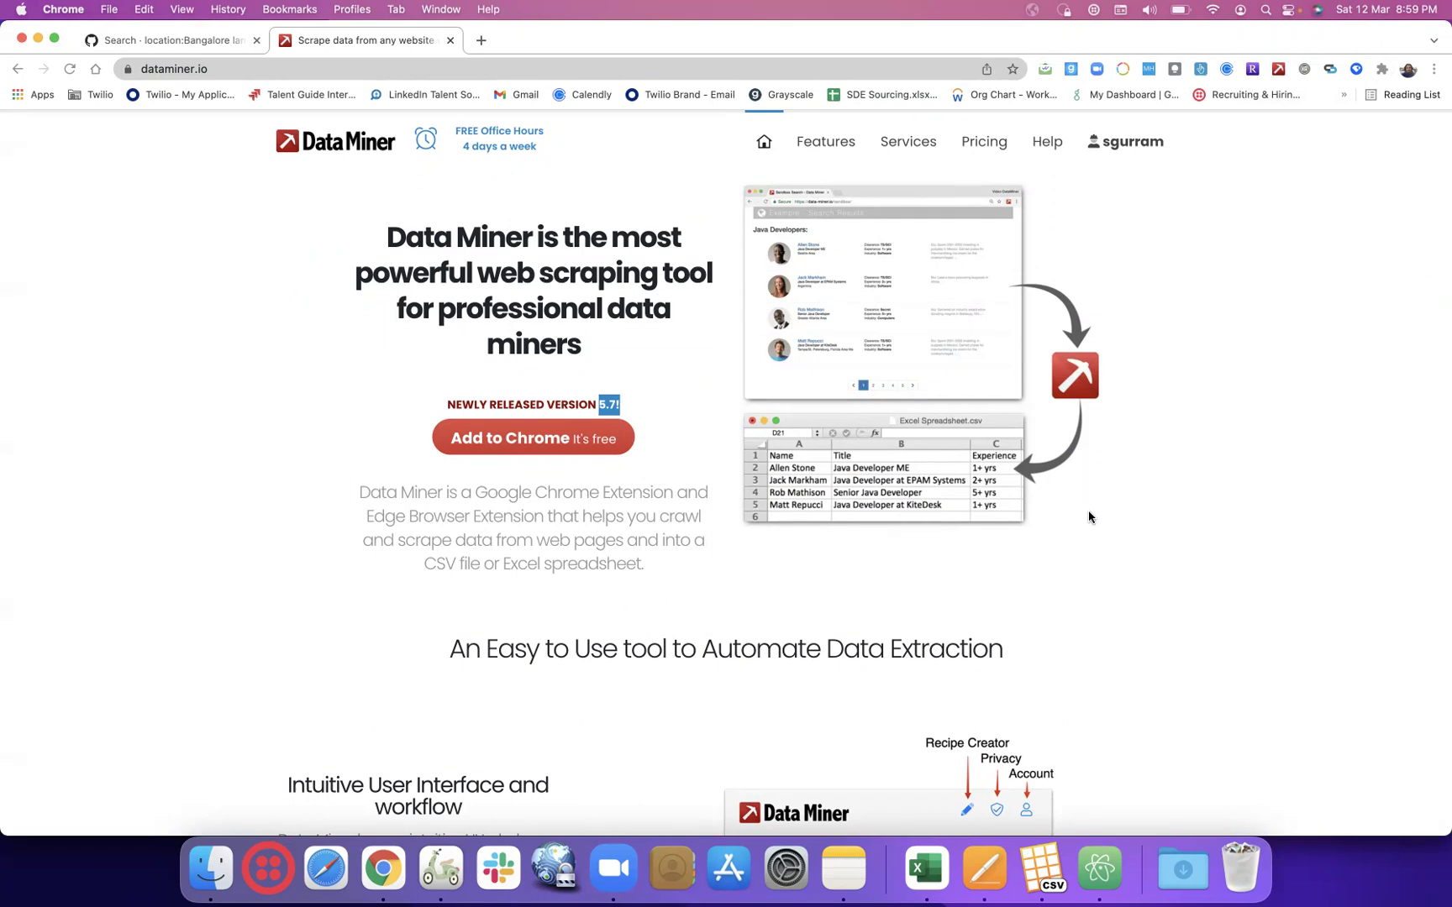
{"action": "scroll", "coordinate": [1089, 515], "scroll_direction": "down", "scroll_amount": 5}
{"action": "scroll", "coordinate": [1089, 516], "scroll_direction": "down", "scroll_amount": 7}
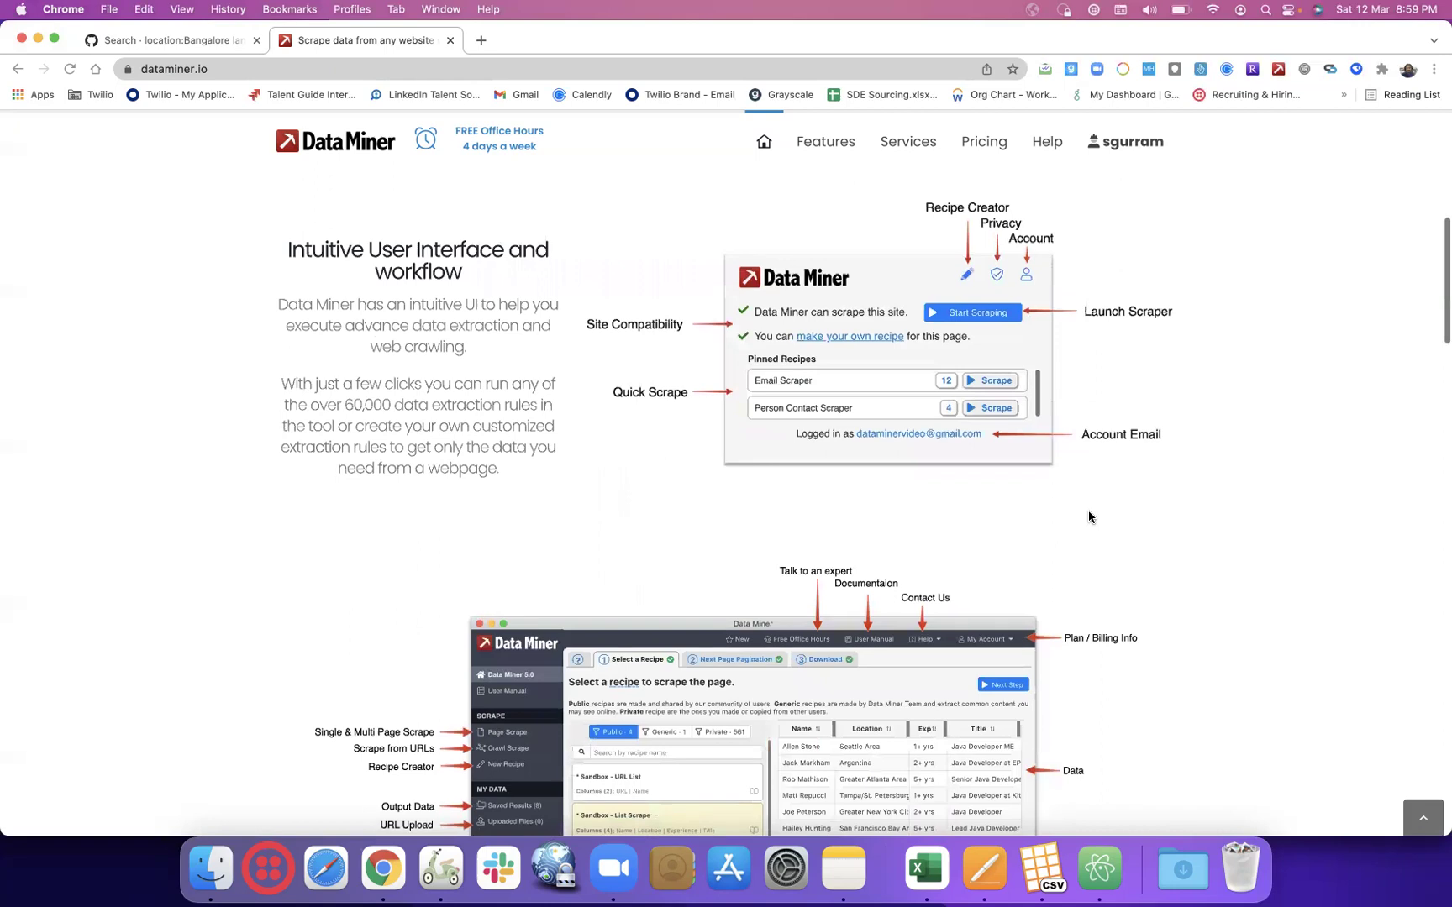
{"action": "scroll", "coordinate": [1089, 516], "scroll_direction": "down", "scroll_amount": 16}
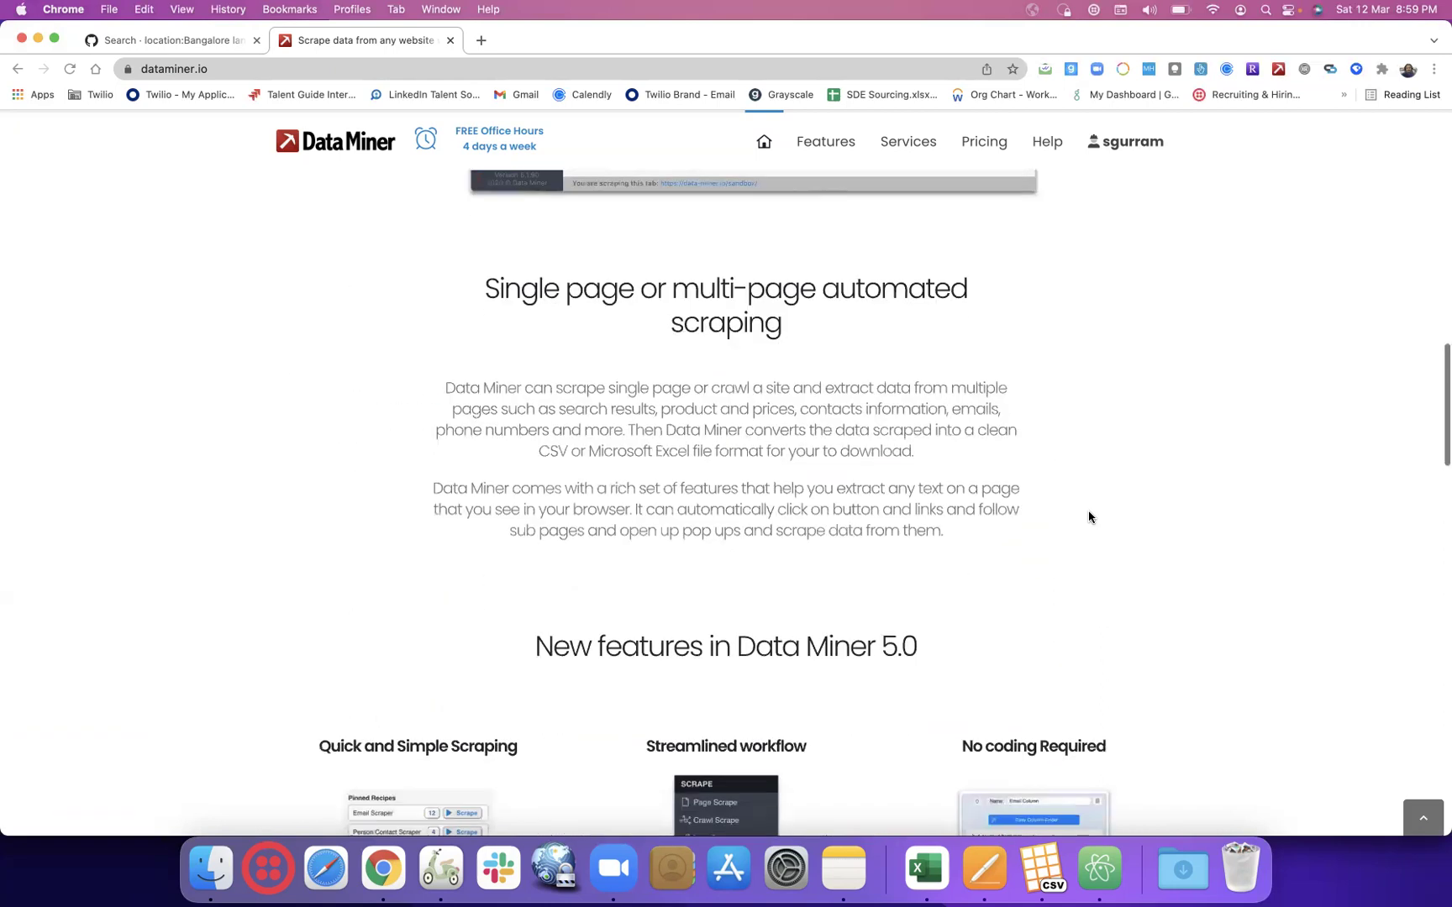
{"action": "scroll", "coordinate": [1089, 515], "scroll_direction": "down", "scroll_amount": 13}
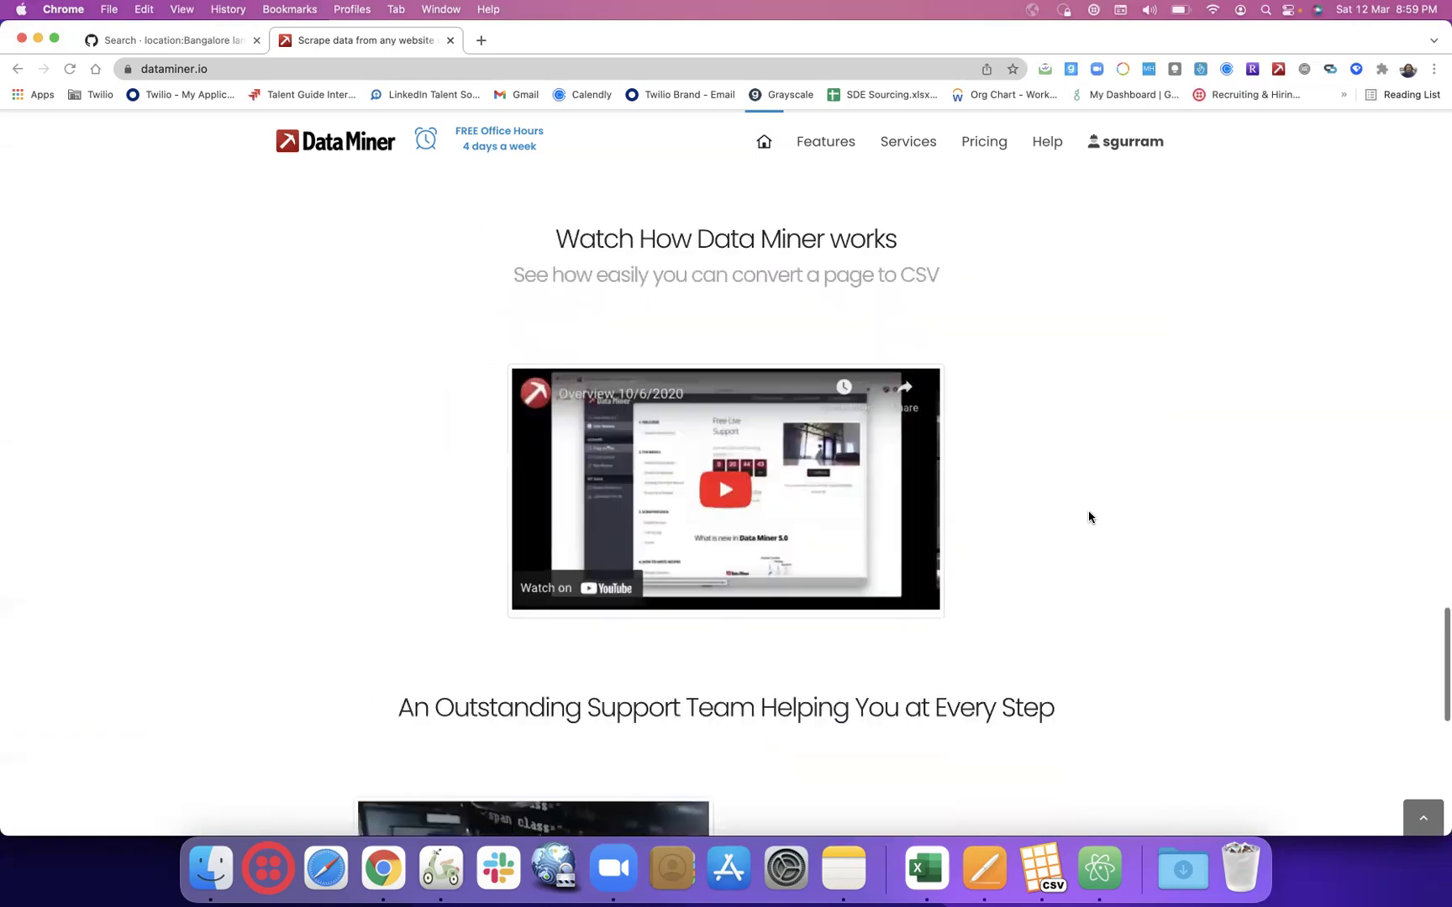
{"action": "scroll", "coordinate": [782, 313], "scroll_direction": "down", "scroll_amount": 5}
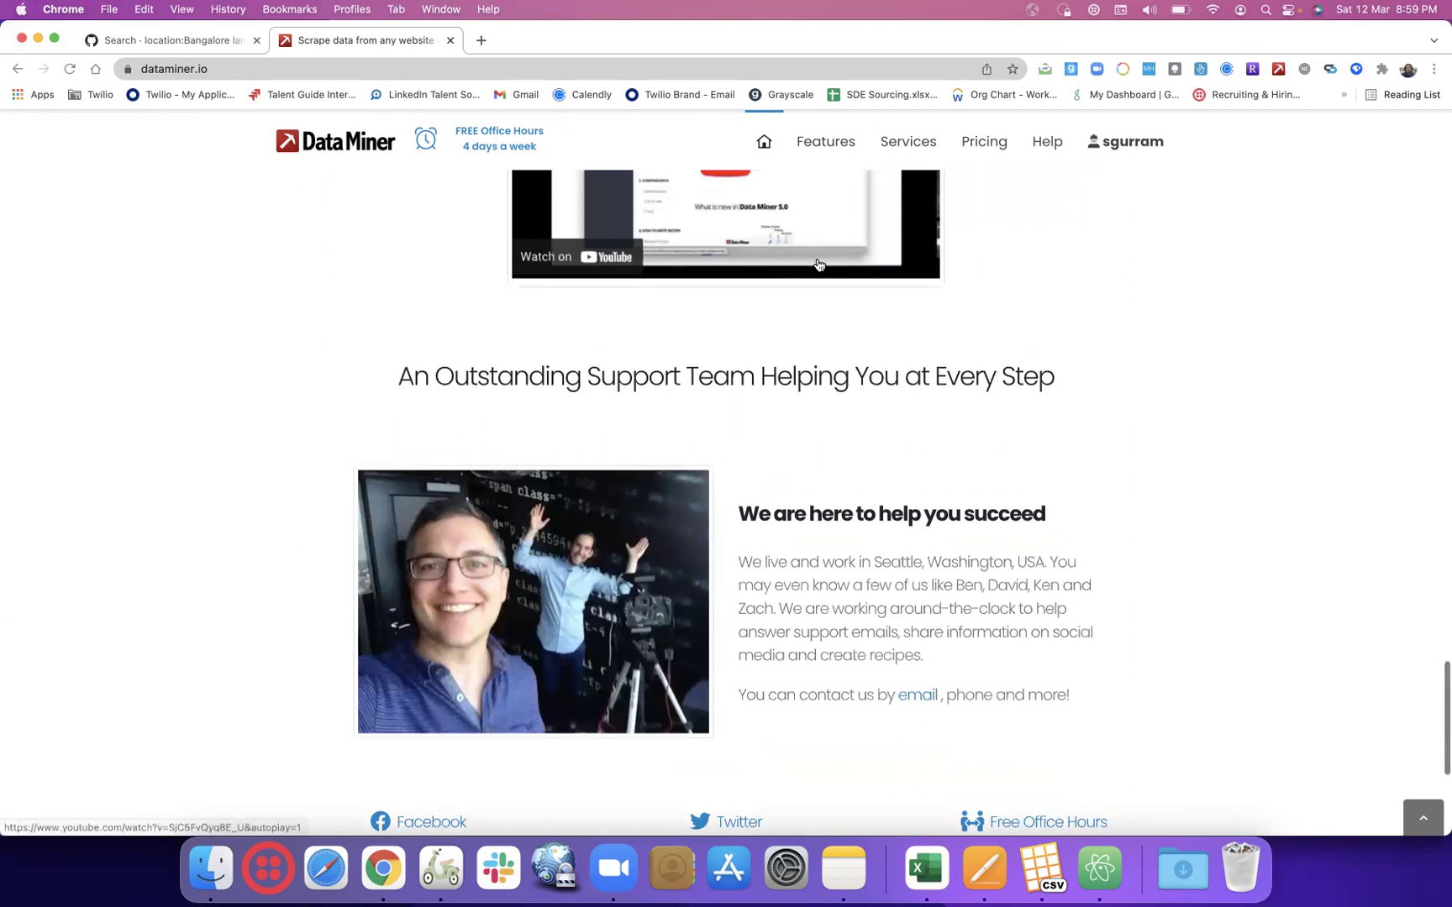
{"action": "scroll", "coordinate": [710, 252], "scroll_direction": "up", "scroll_amount": 3}
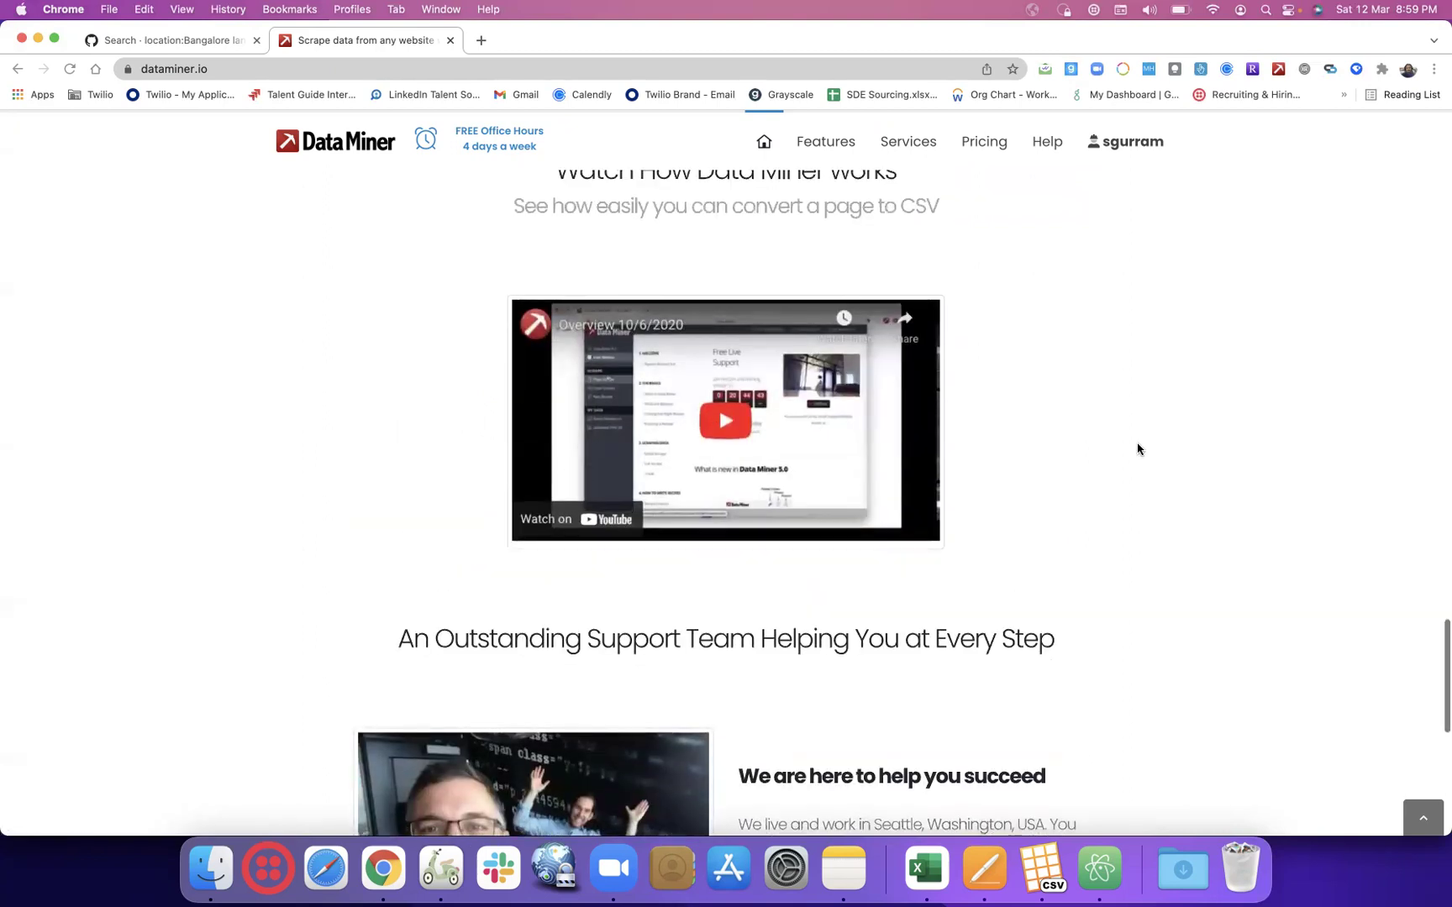
{"action": "scroll", "coordinate": [1137, 450], "scroll_direction": "down", "scroll_amount": 8}
{"action": "scroll", "coordinate": [1138, 450], "scroll_direction": "up", "scroll_amount": 15}
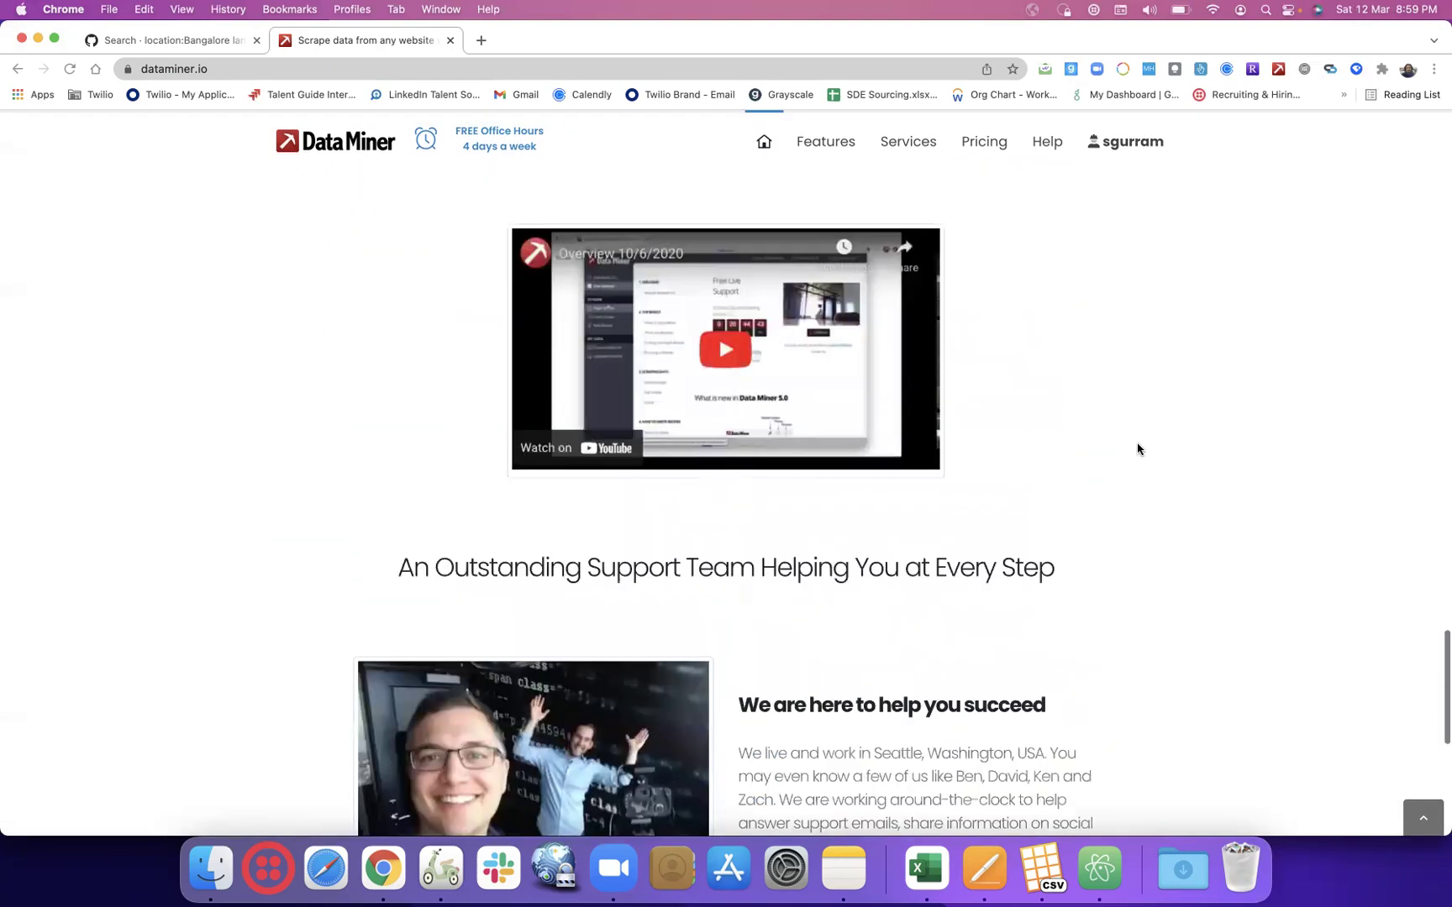
{"action": "scroll", "coordinate": [1138, 449], "scroll_direction": "up", "scroll_amount": 8}
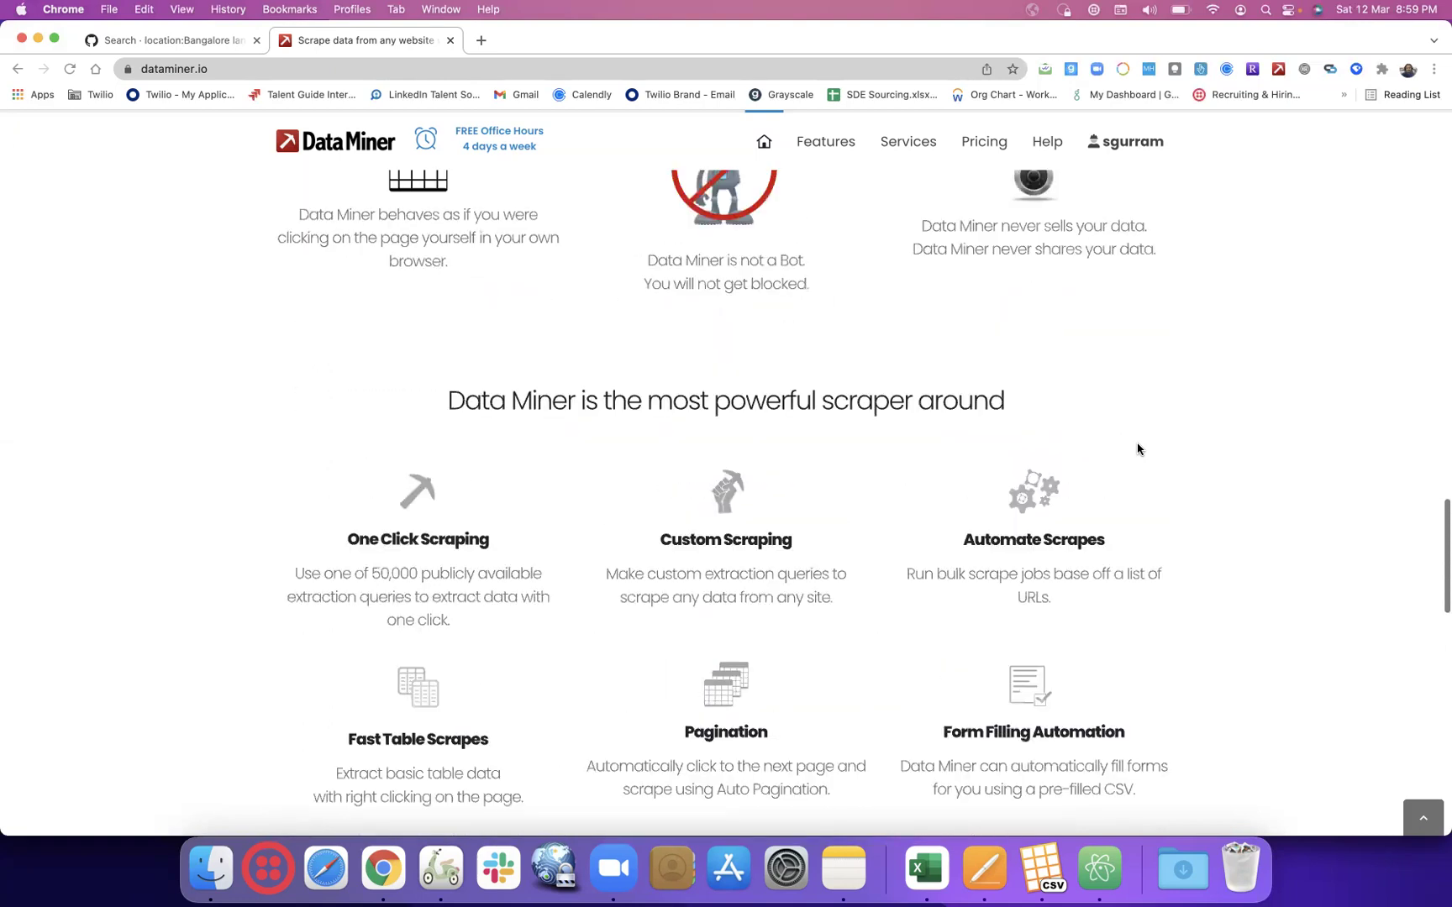
- Review the Data Miner homepage's features, interface overview and intro section again, and return to the GitHub search results
{"action": "scroll", "coordinate": [1138, 449], "scroll_direction": "up", "scroll_amount": 5}
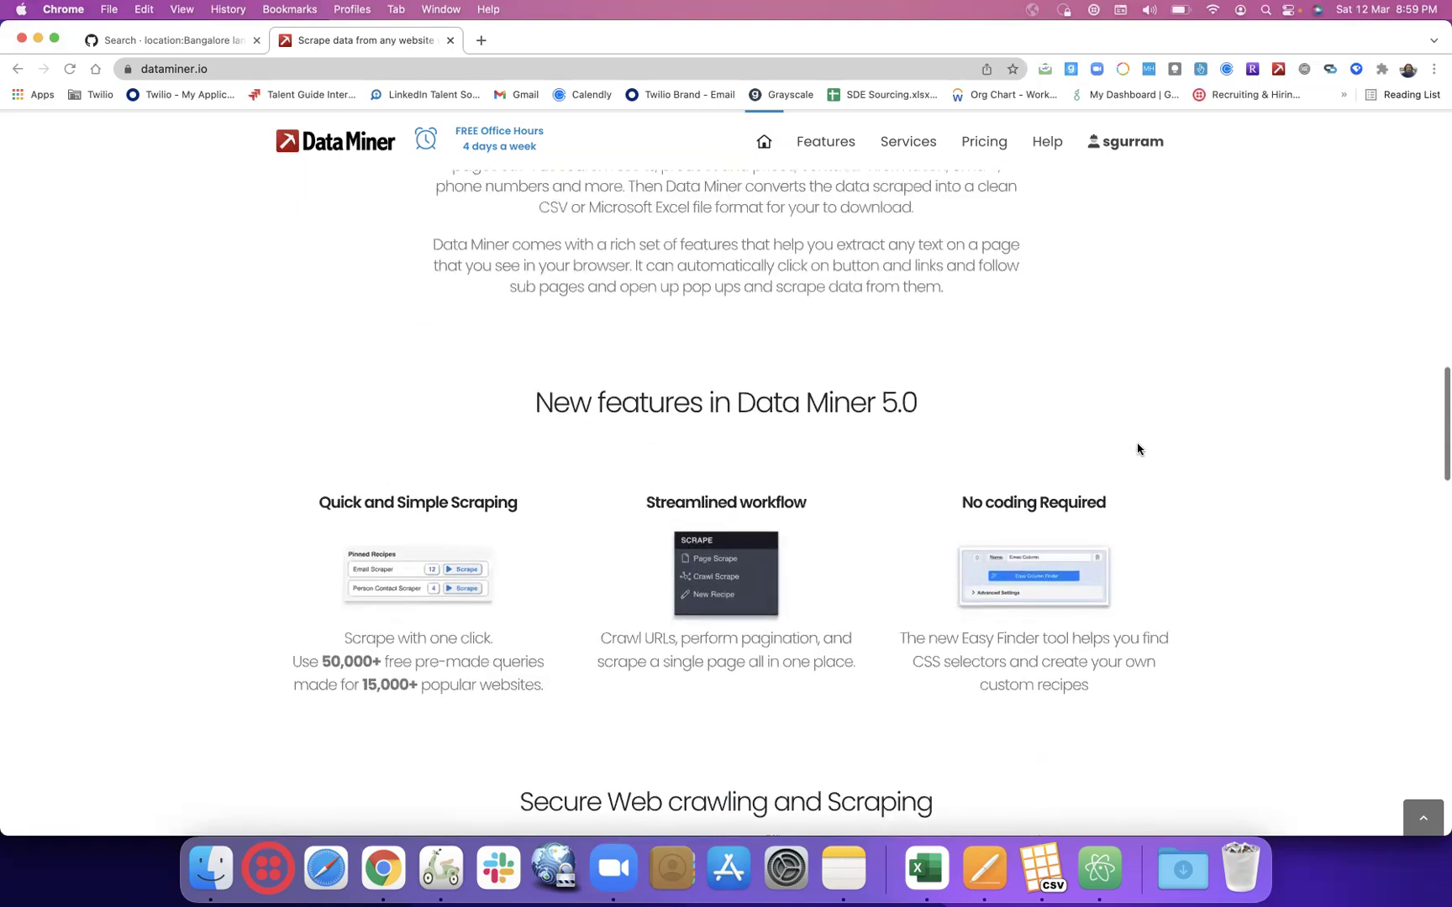
{"action": "scroll", "coordinate": [1138, 450], "scroll_direction": "up", "scroll_amount": 8}
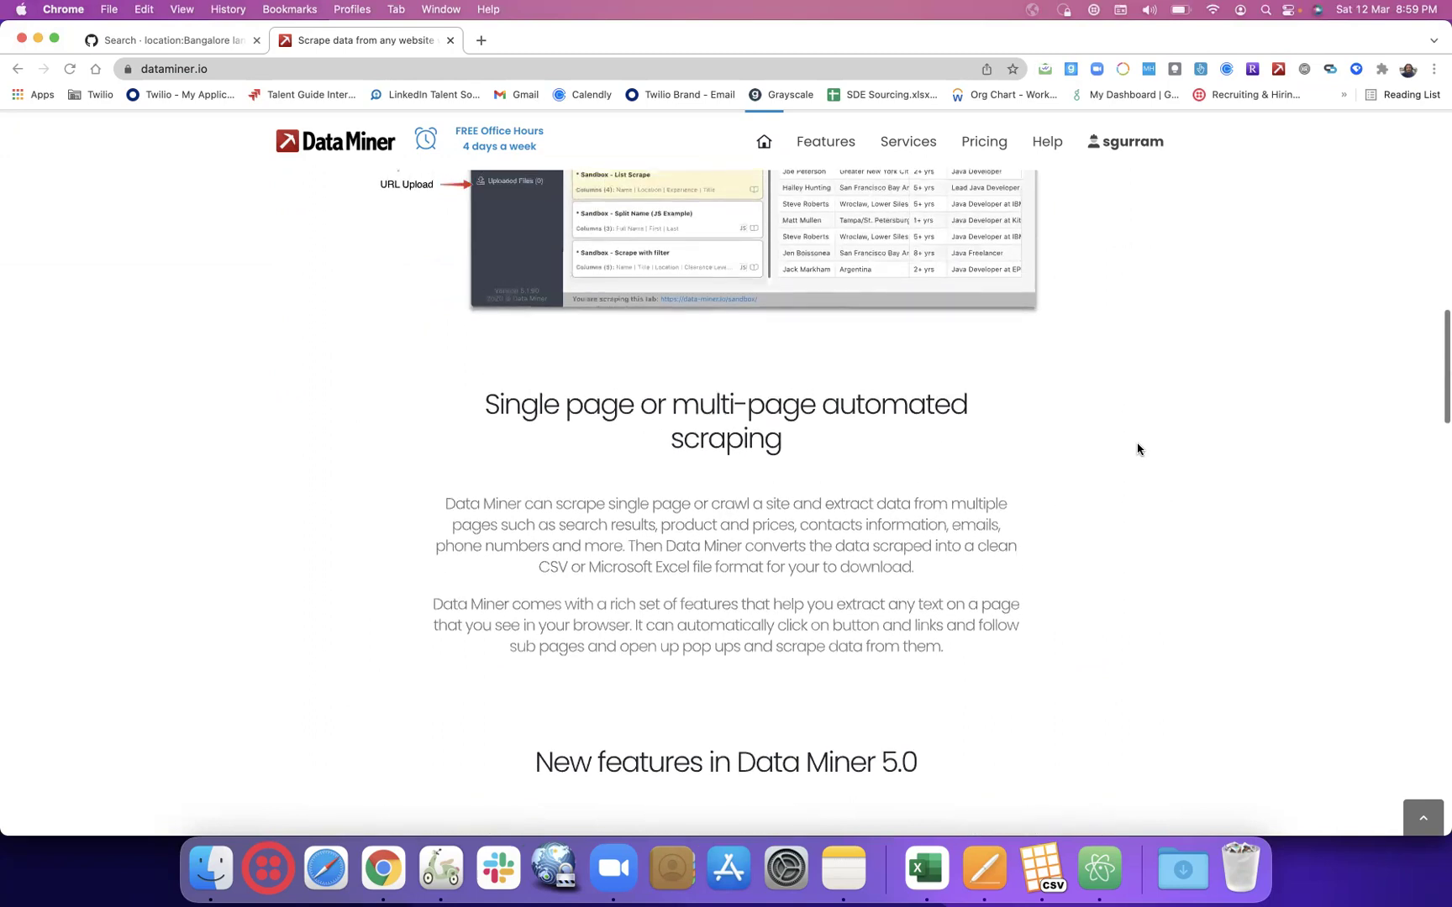
{"action": "scroll", "coordinate": [1138, 450], "scroll_direction": "up", "scroll_amount": 2}
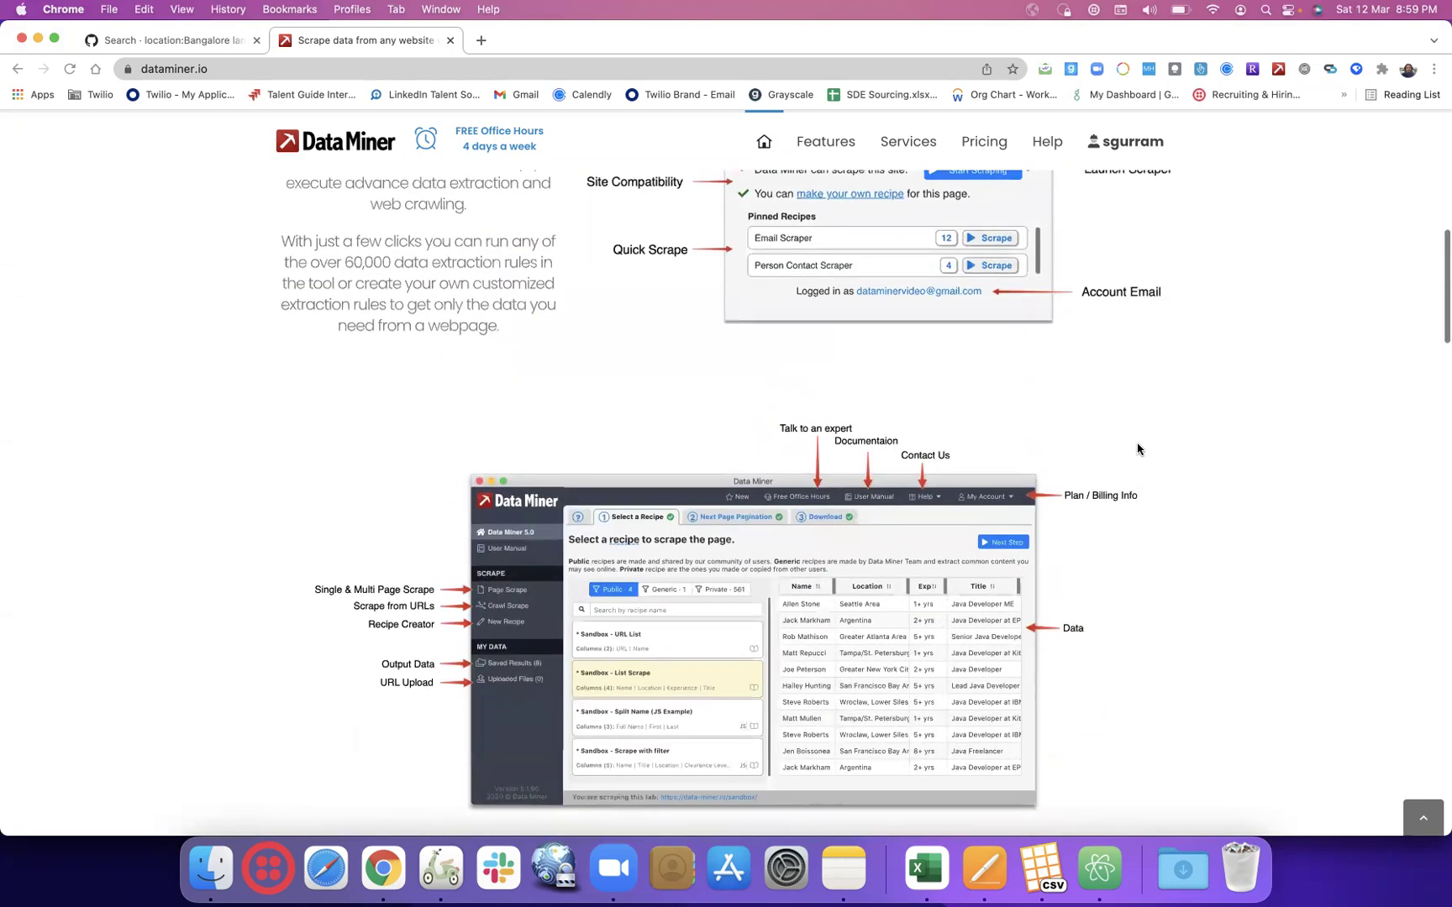
{"action": "scroll", "coordinate": [1137, 449], "scroll_direction": "up", "scroll_amount": 10}
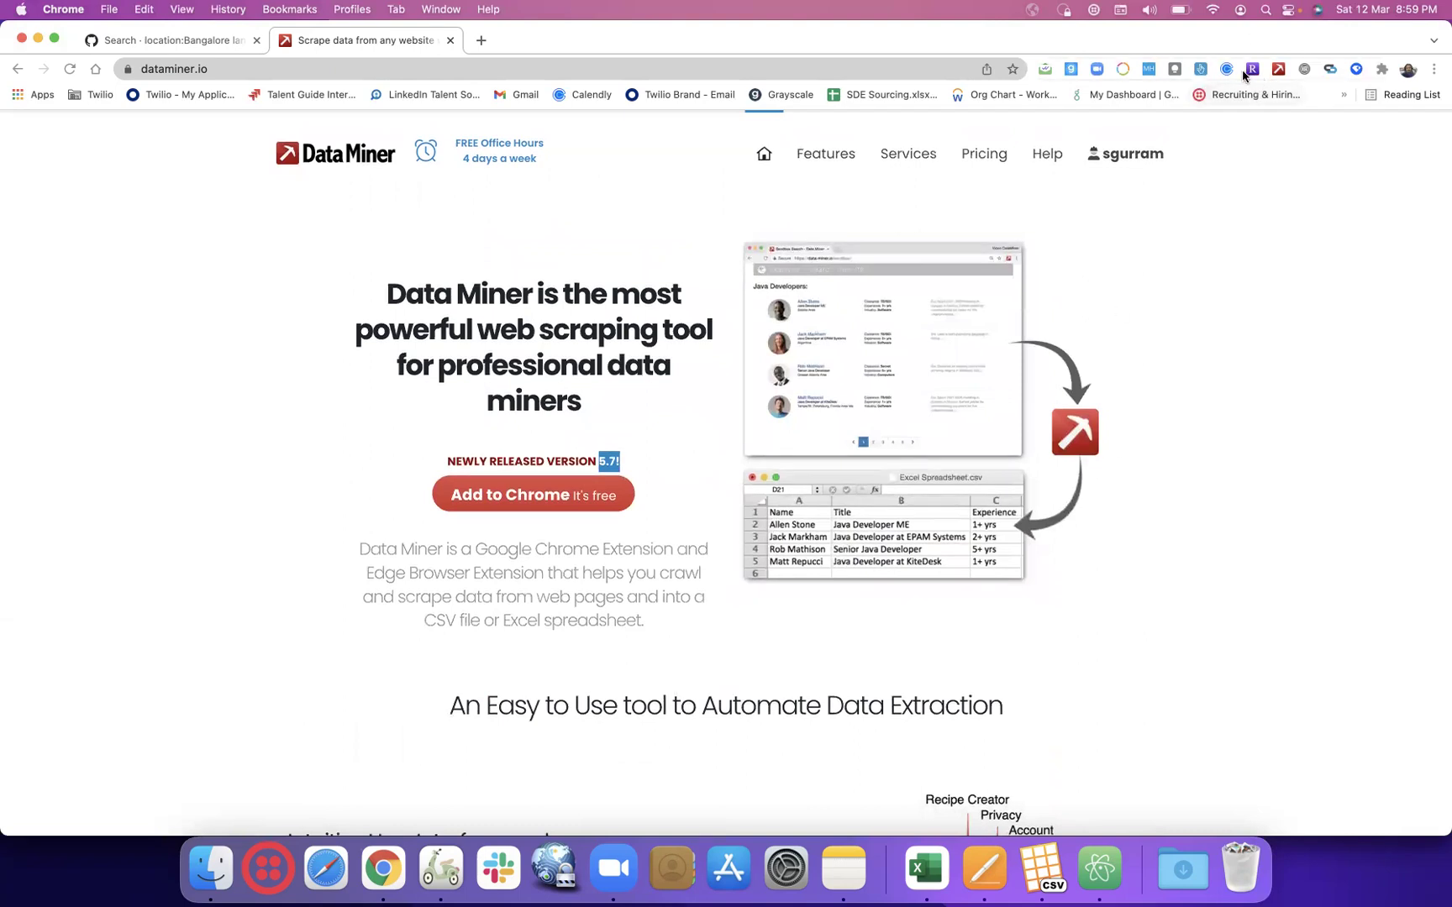
{"action": "left_click", "coordinate": [177, 40]}
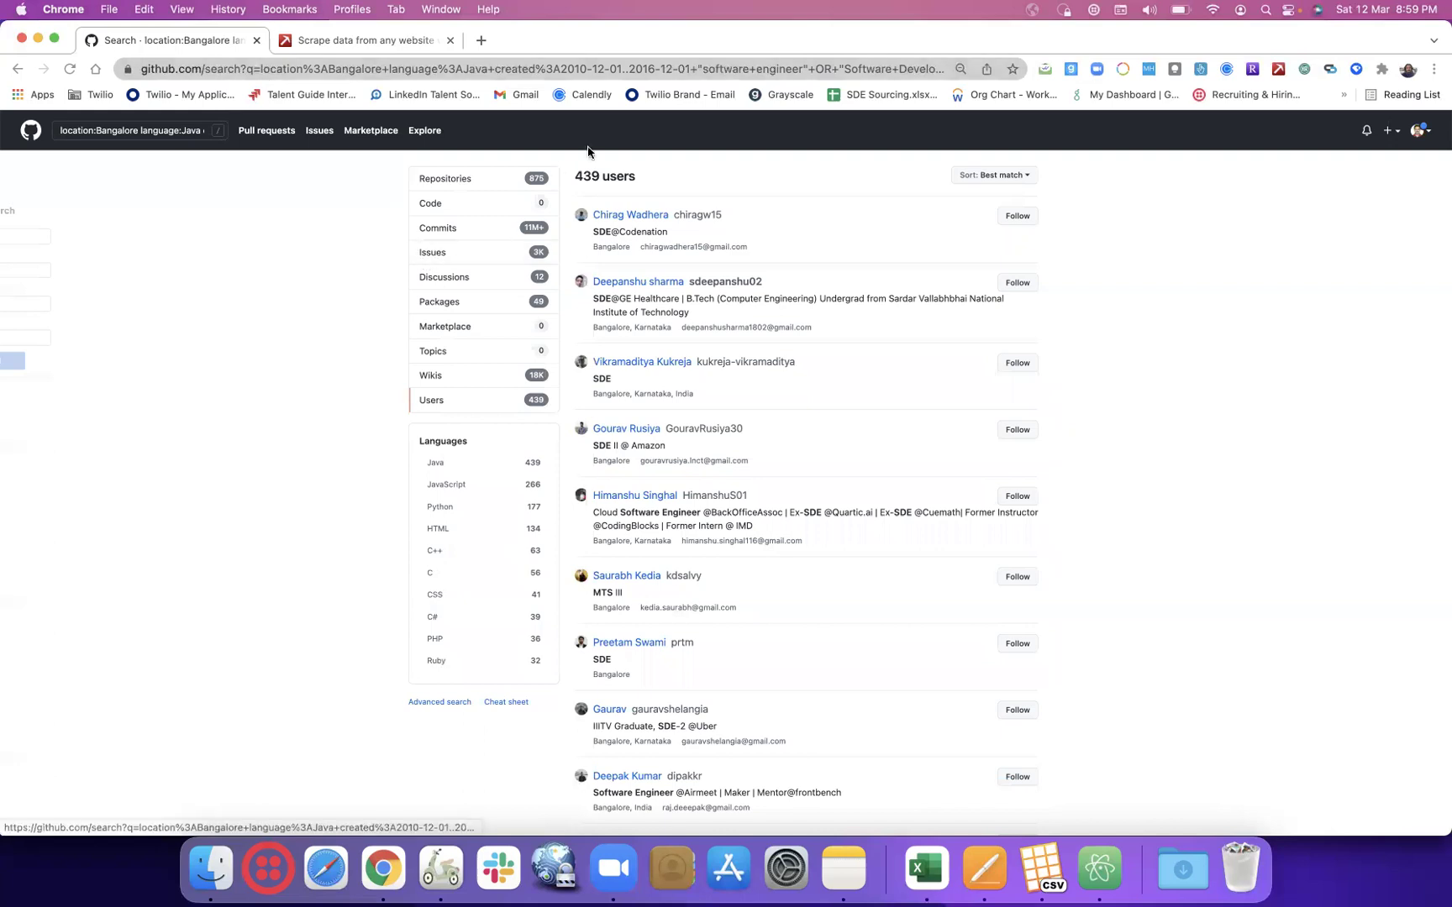
{"action": "left_click", "coordinate": [349, 49]}
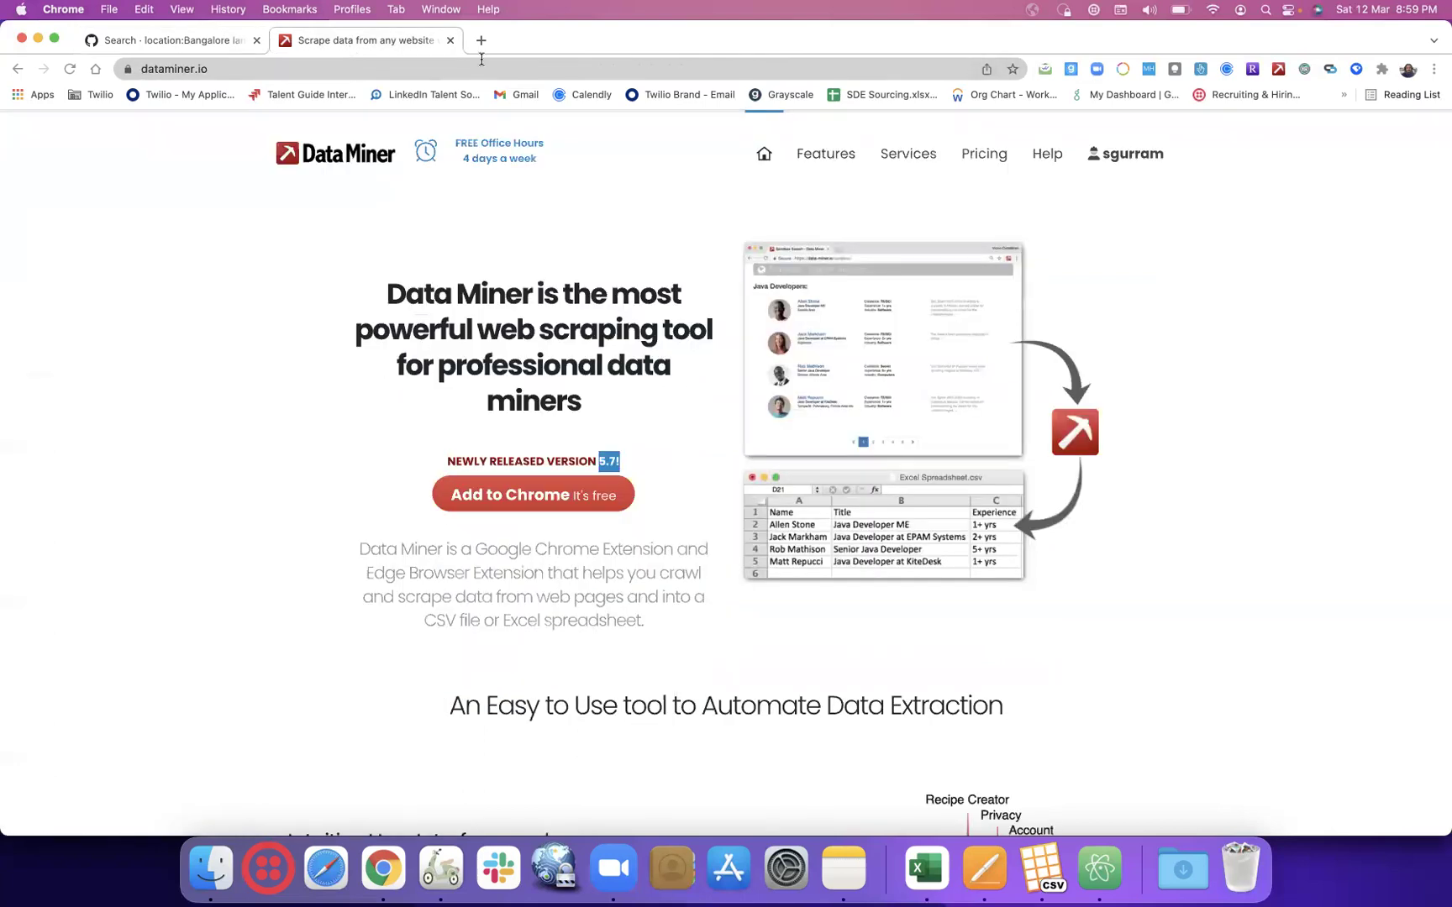
{"action": "mouse_move", "coordinate": [1100, 133]}
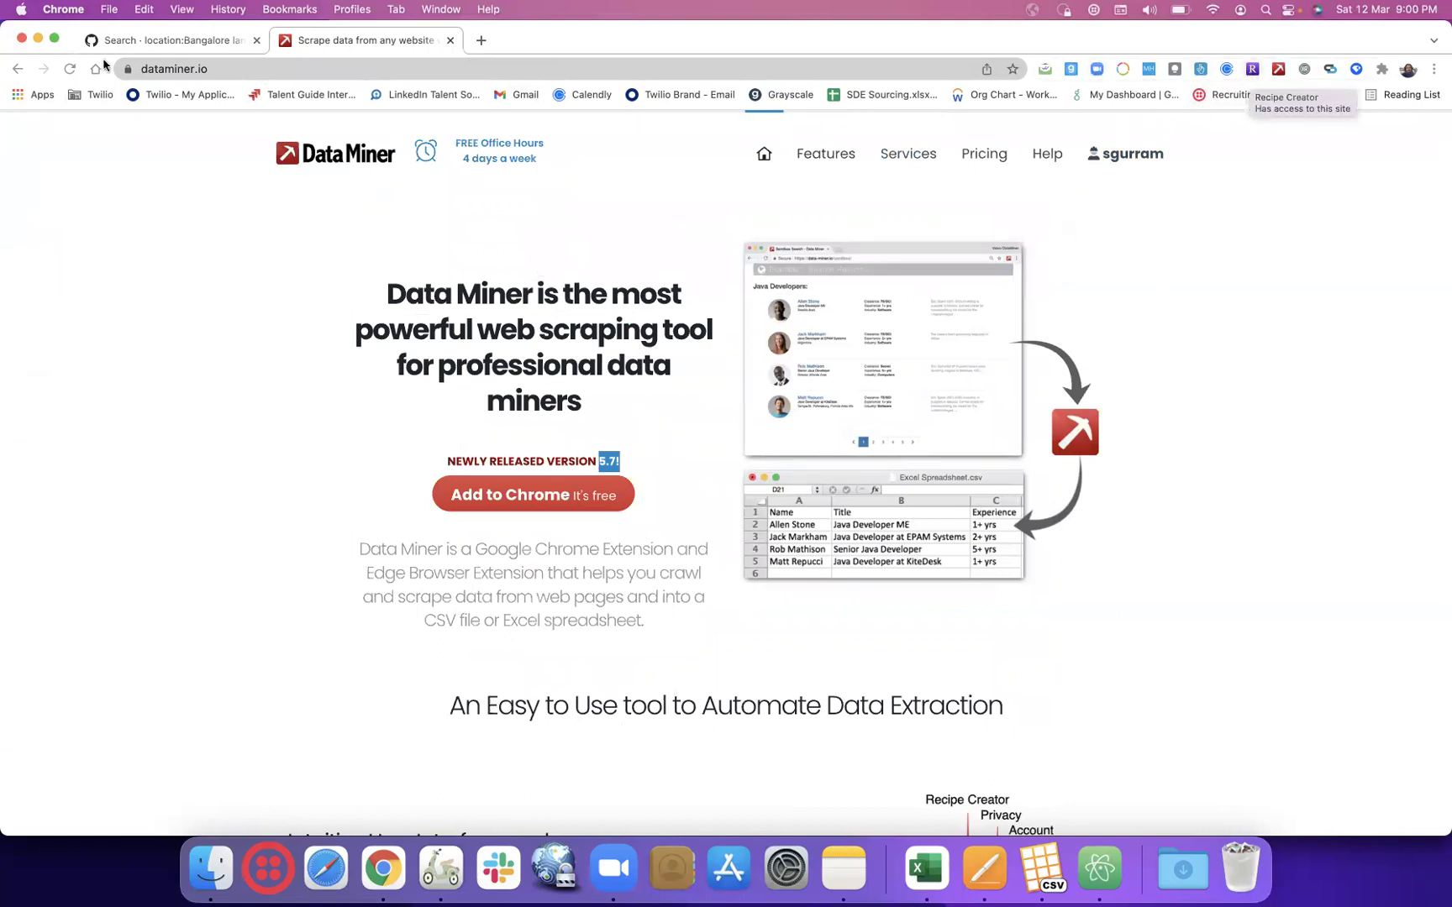
{"action": "left_click", "coordinate": [166, 48]}
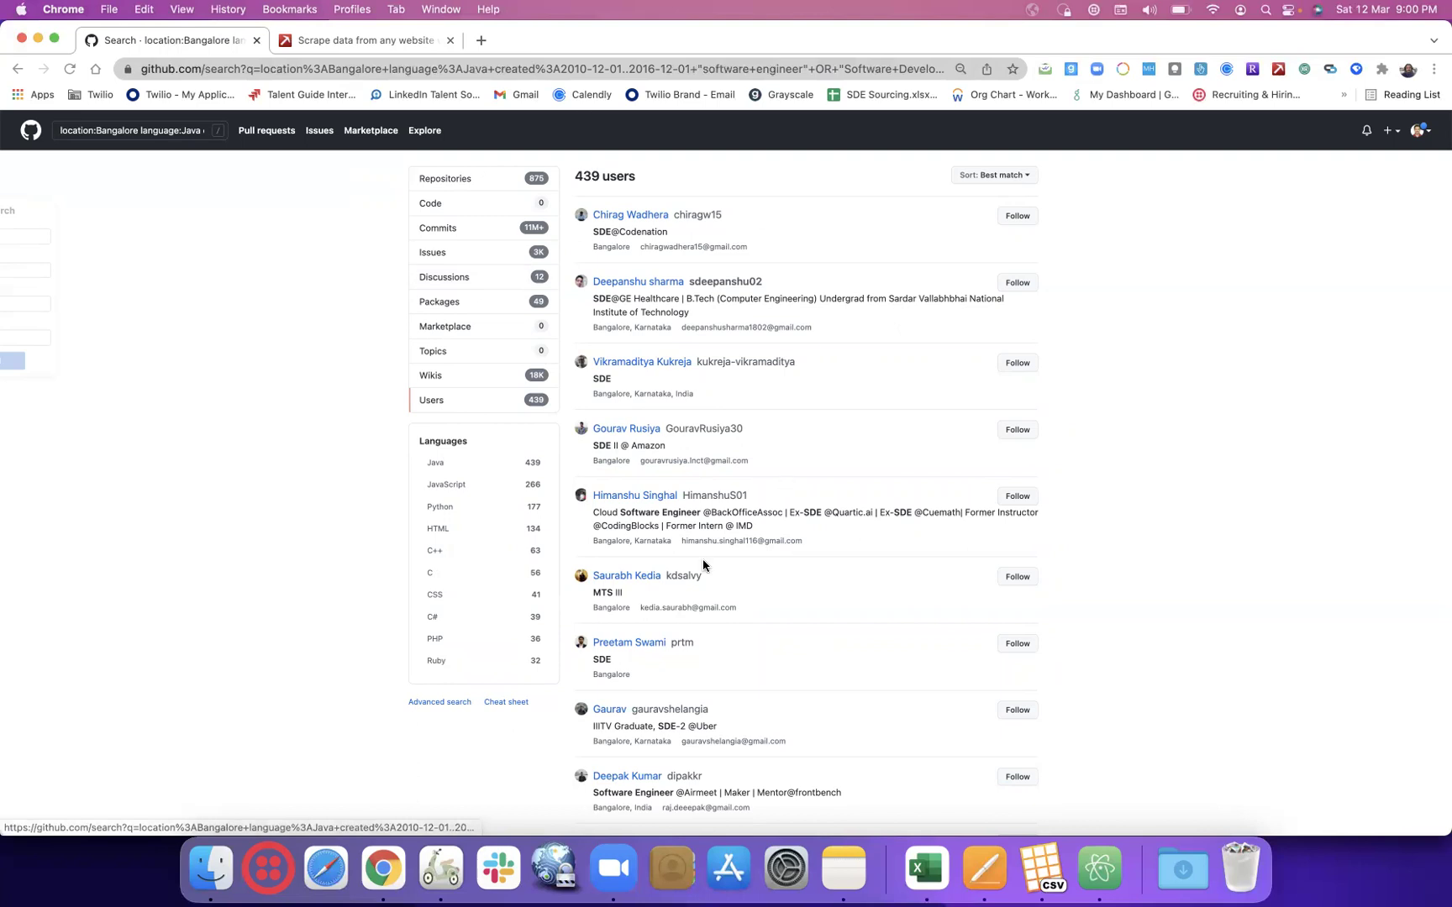
- Open the Recipe Creator extension's Chrome Web Store page and copy its URL
{"action": "left_click", "coordinate": [1252, 69]}
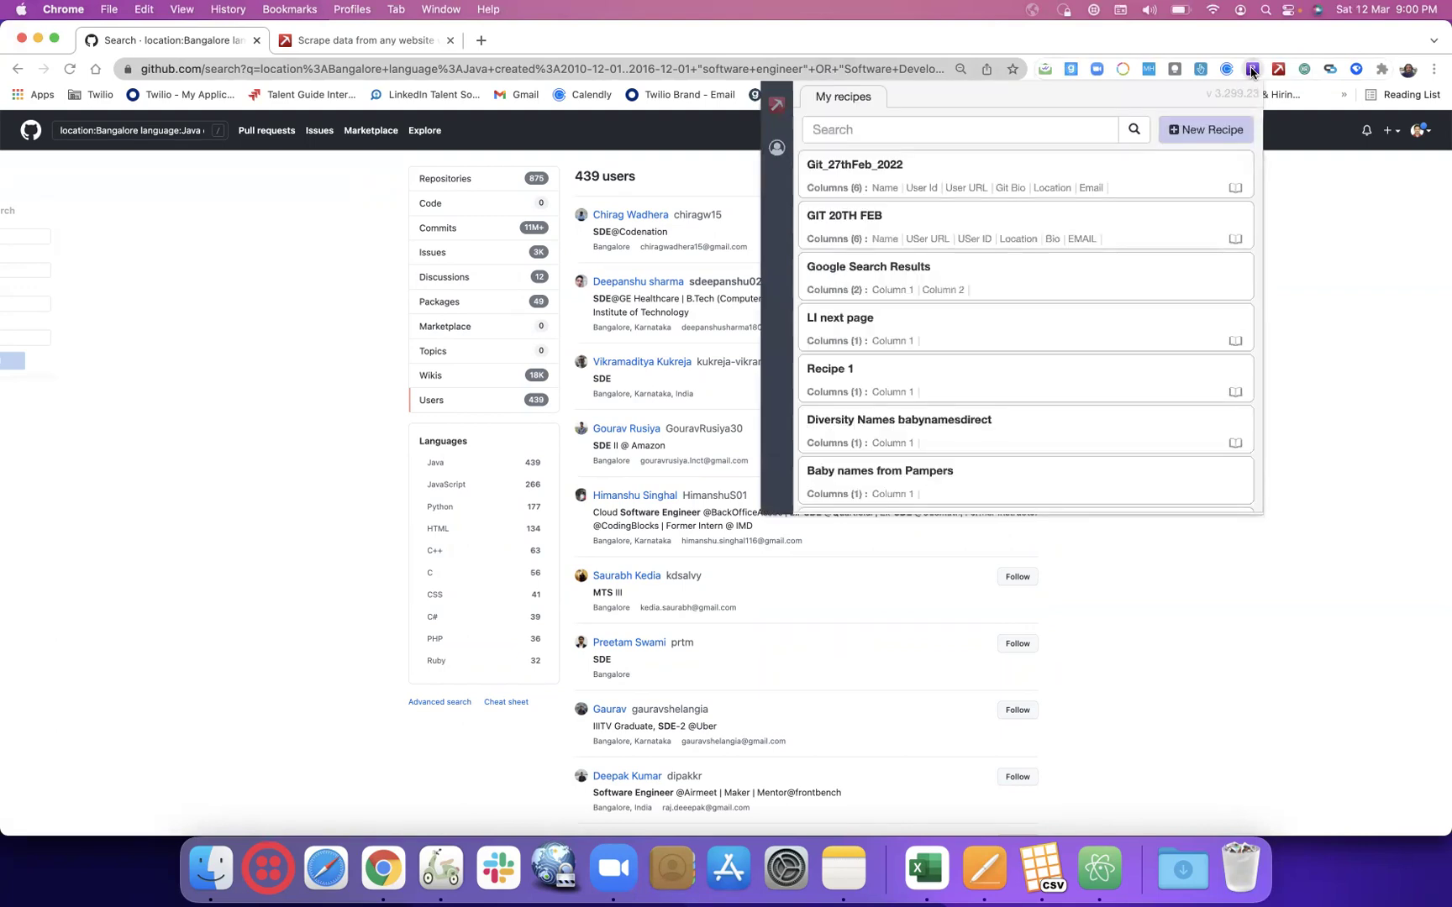
{"action": "left_click", "coordinate": [1252, 71]}
{"action": "right_click", "coordinate": [1252, 70]}
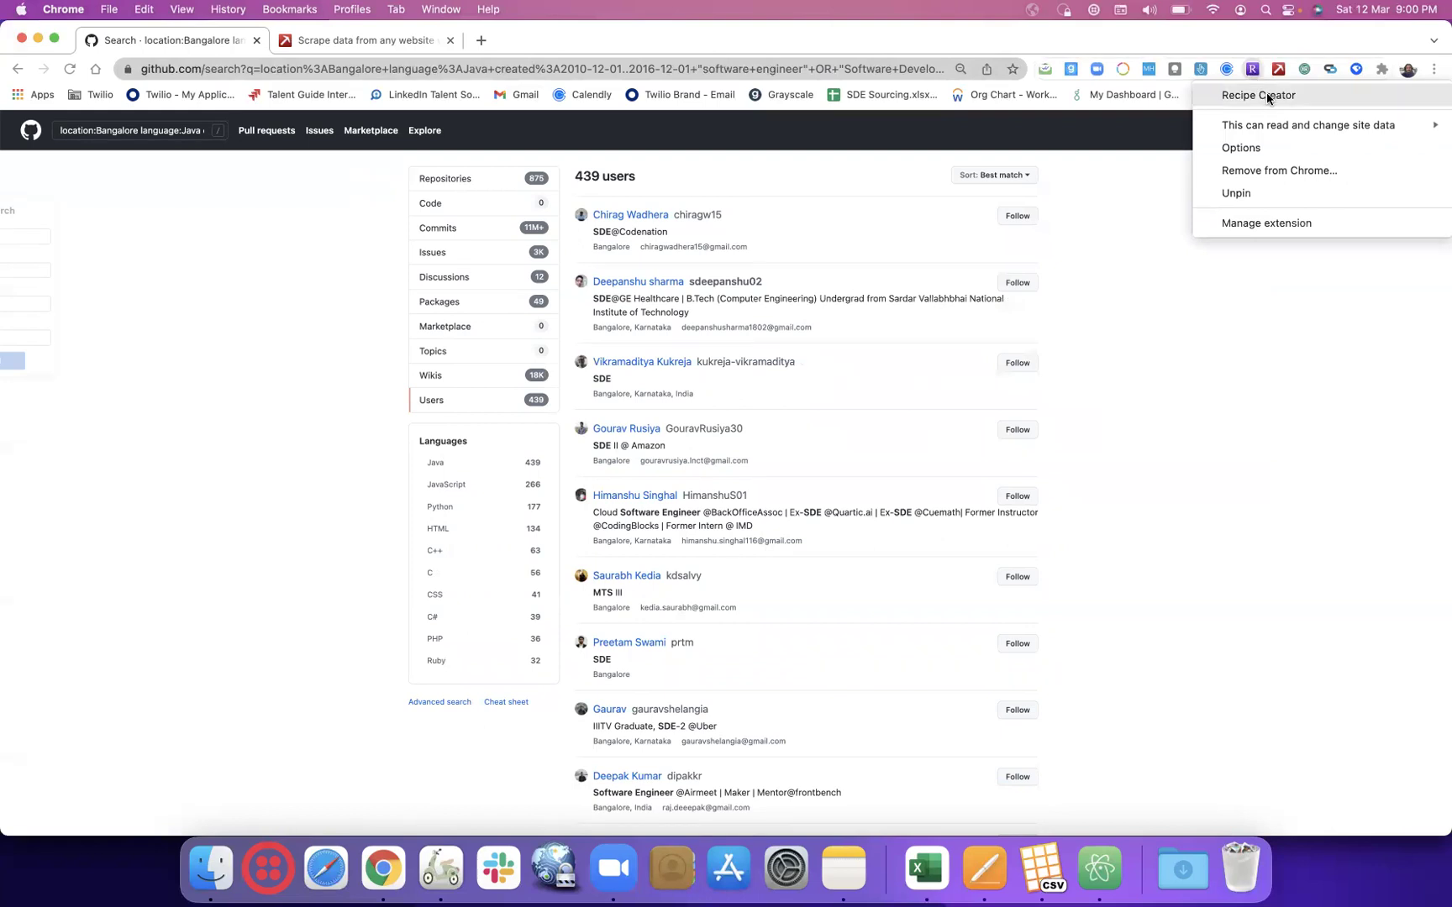
{"action": "left_click", "coordinate": [1267, 96]}
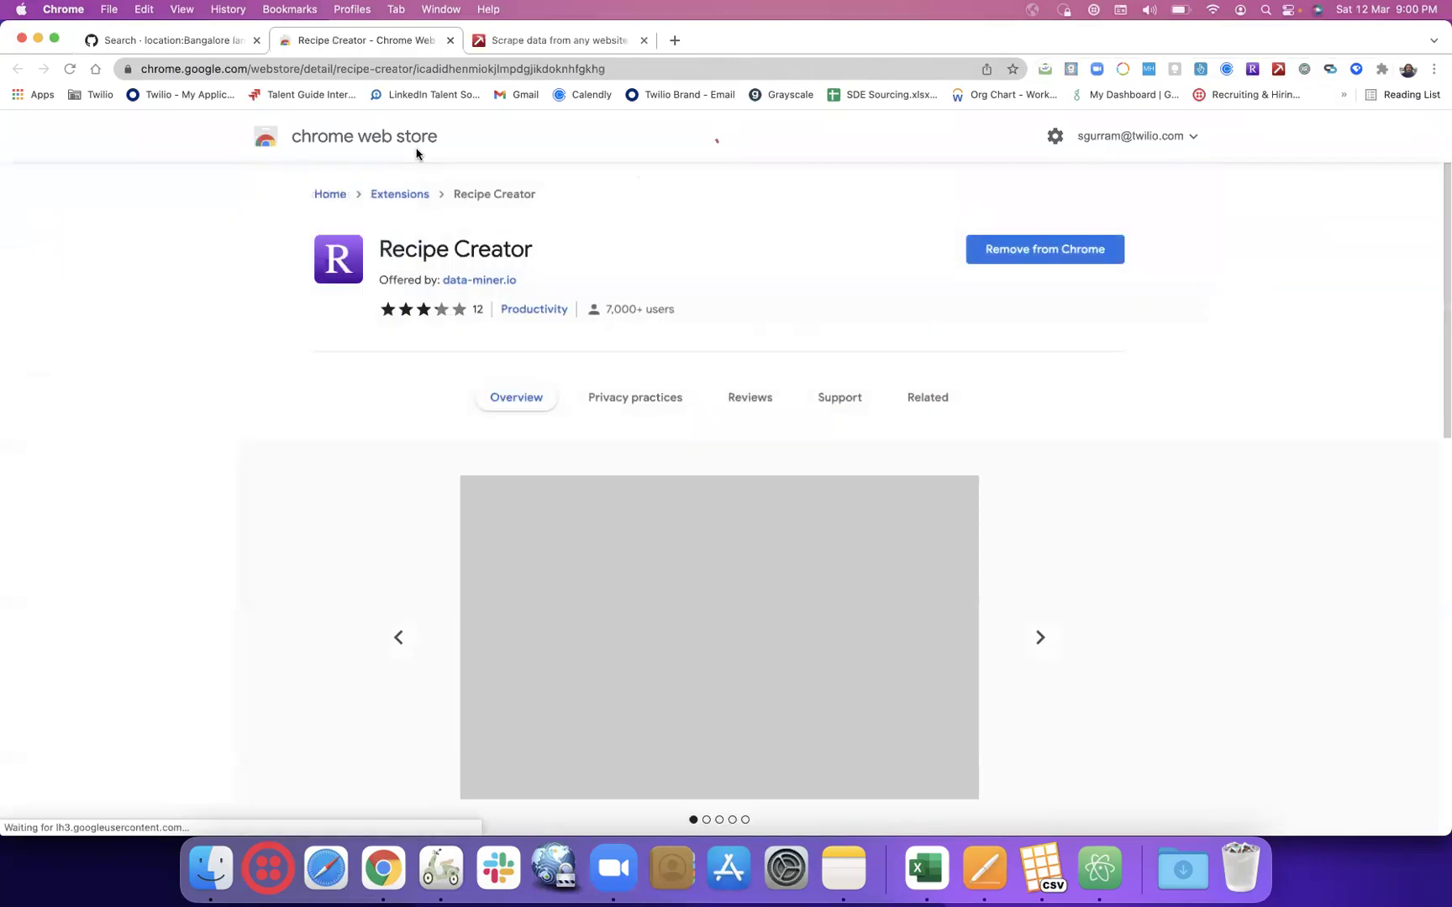
{"action": "left_click", "coordinate": [410, 71]}
{"action": "key", "text": "super+c"}
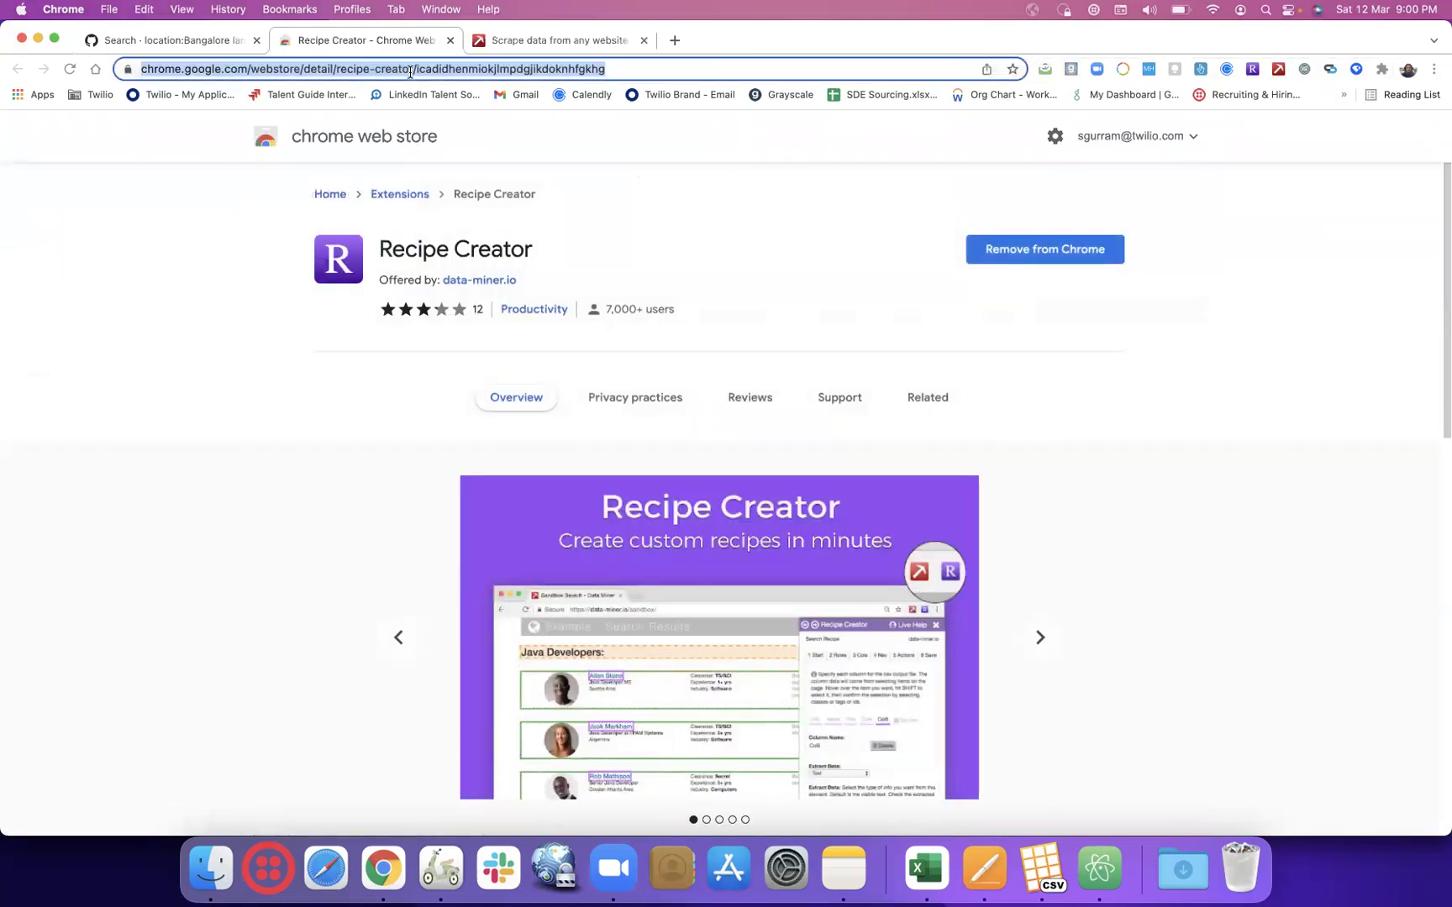
- Paste the Recipe Creator link below the Data Miner link in the personal profile's Sourcing X-Press document
{"action": "left_click", "coordinate": [1408, 70]}
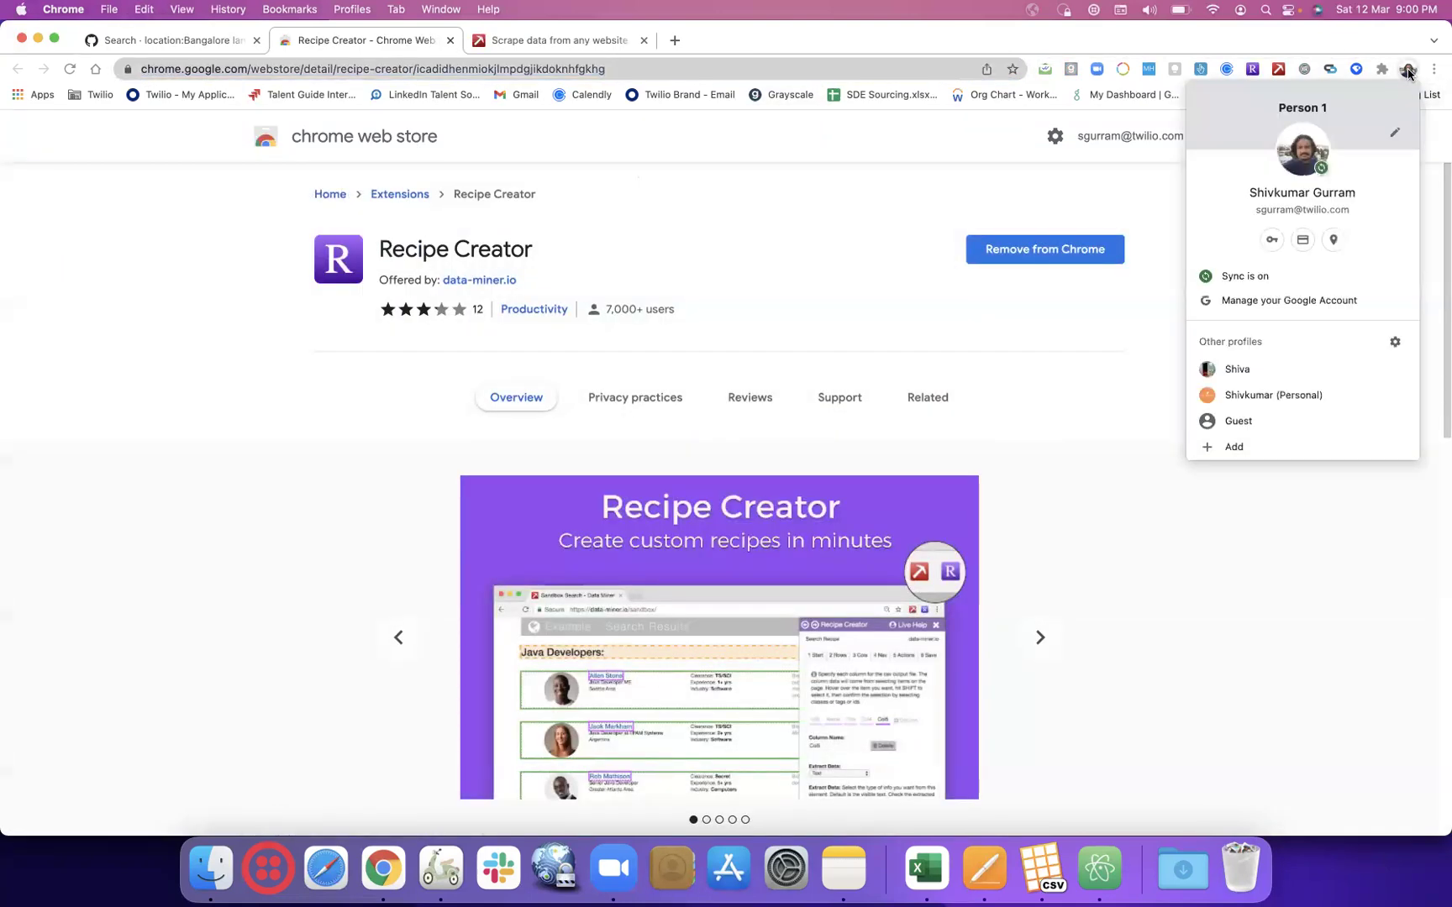
{"action": "left_click", "coordinate": [1282, 398]}
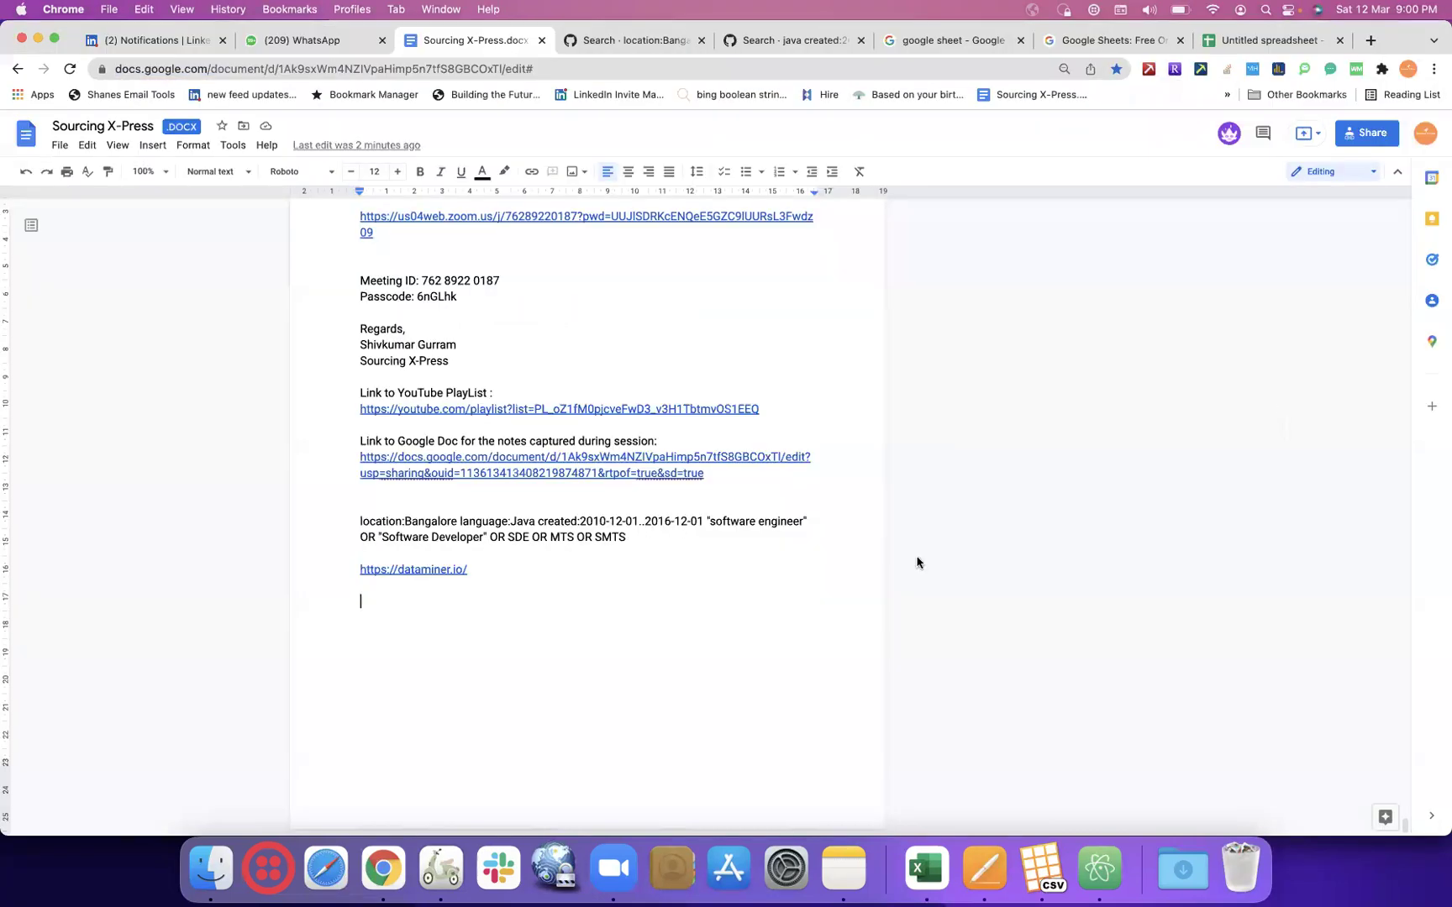
{"action": "key", "text": "super+v"}
{"action": "key", "text": "Return"}
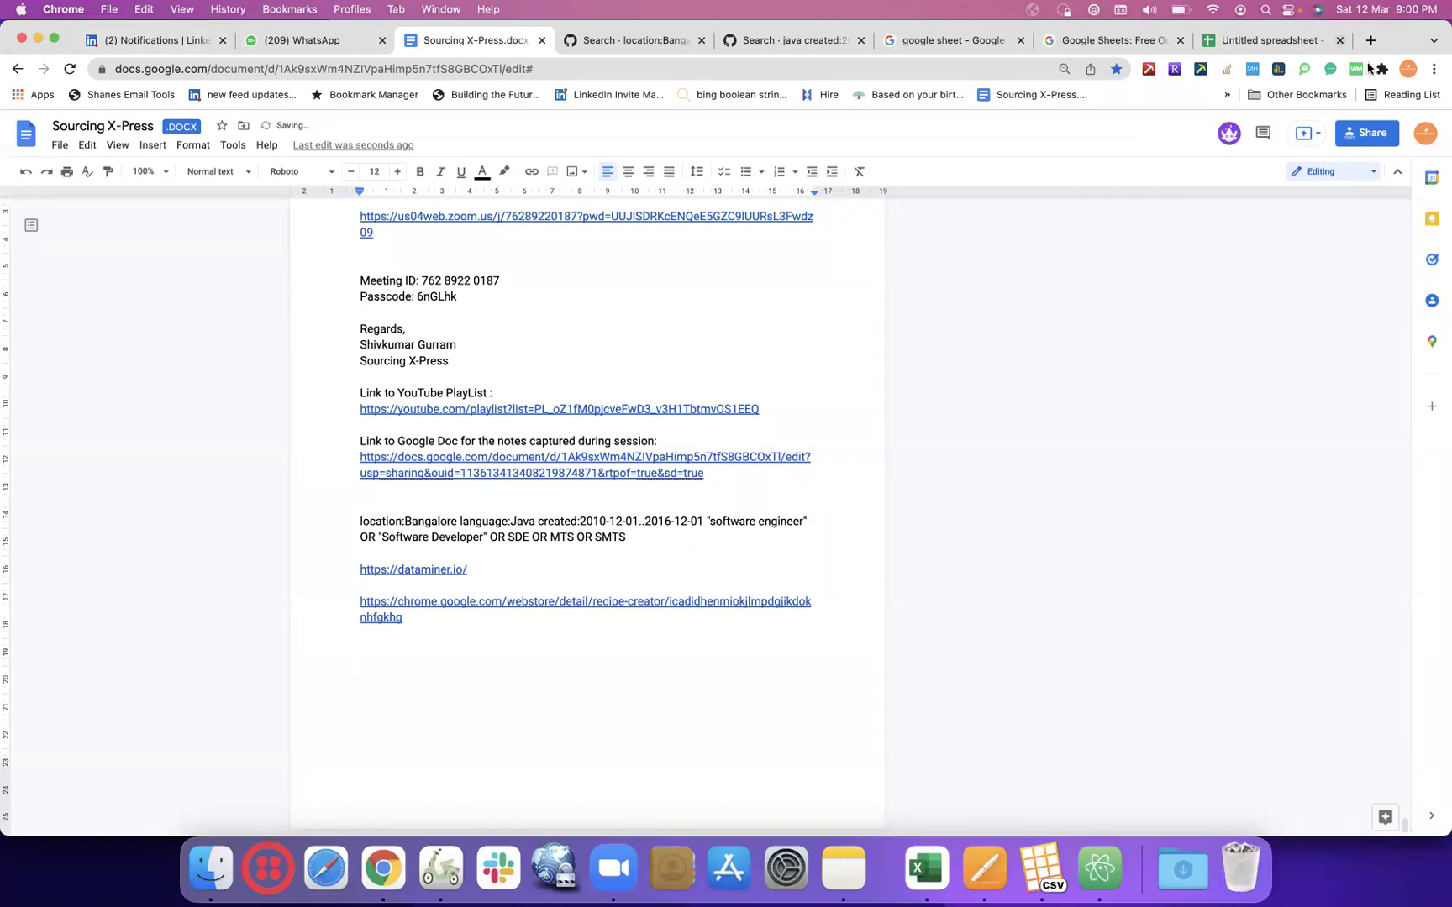
- Switch back to the Twilio Chrome profile, open the Data Scraper extension's Chrome Web Store page and copy its URL
{"action": "left_click", "coordinate": [1417, 71]}
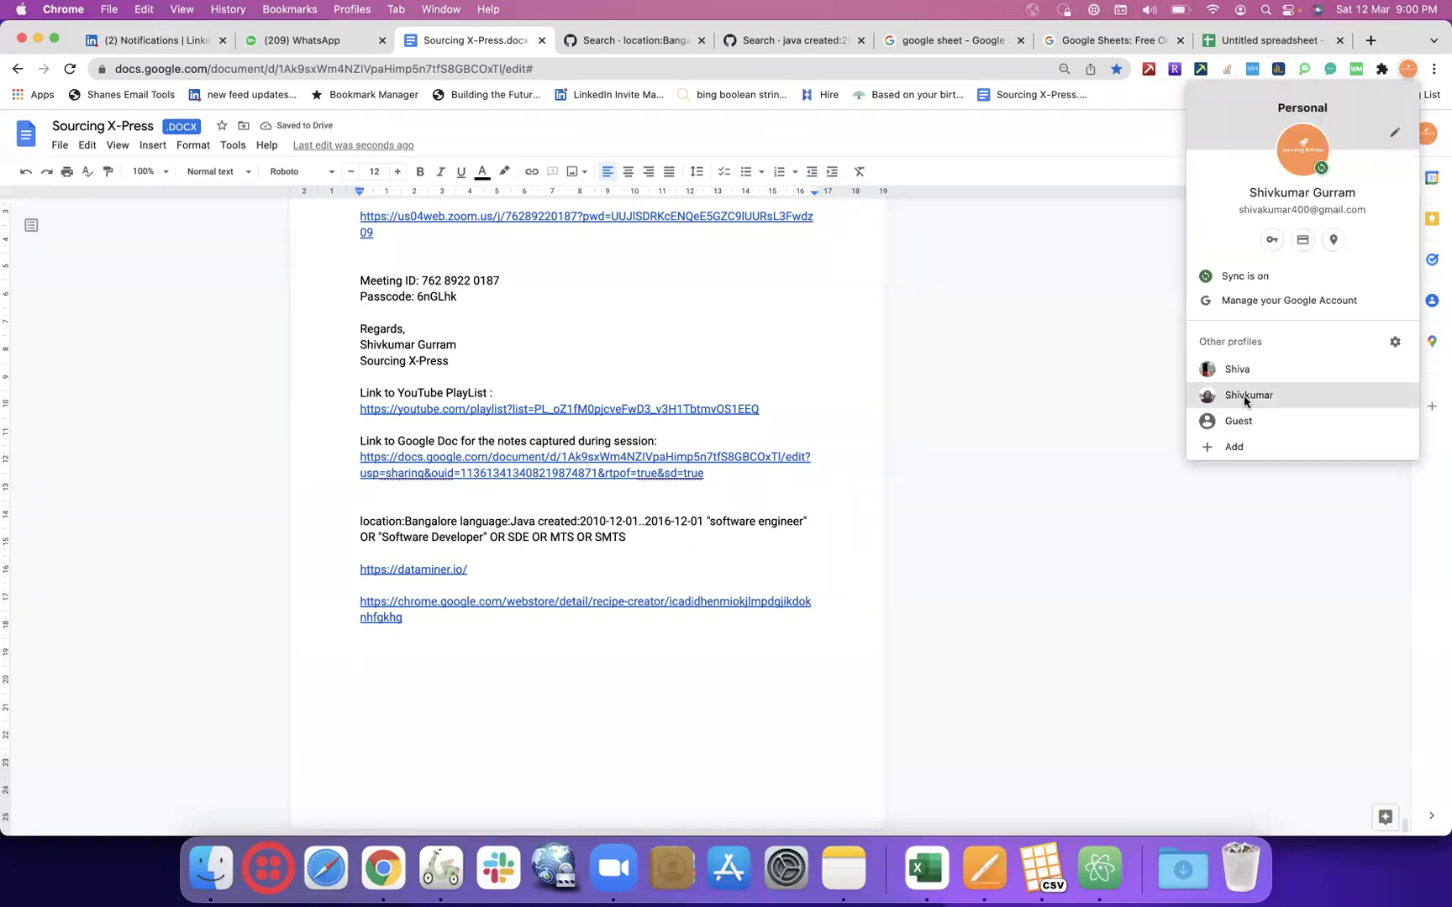
{"action": "left_click", "coordinate": [1246, 396]}
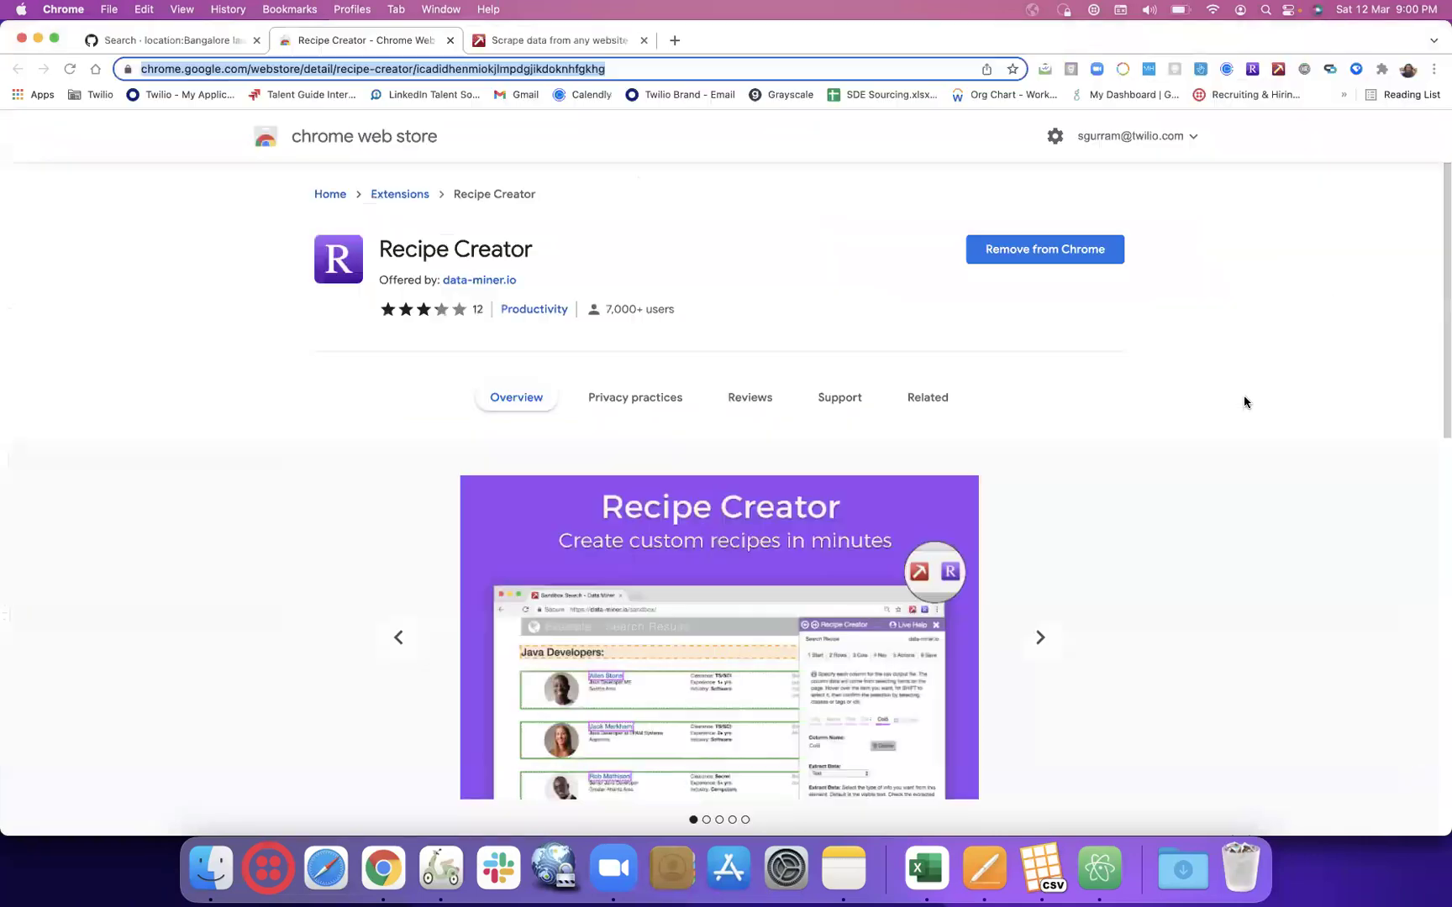
{"action": "right_click", "coordinate": [1277, 73]}
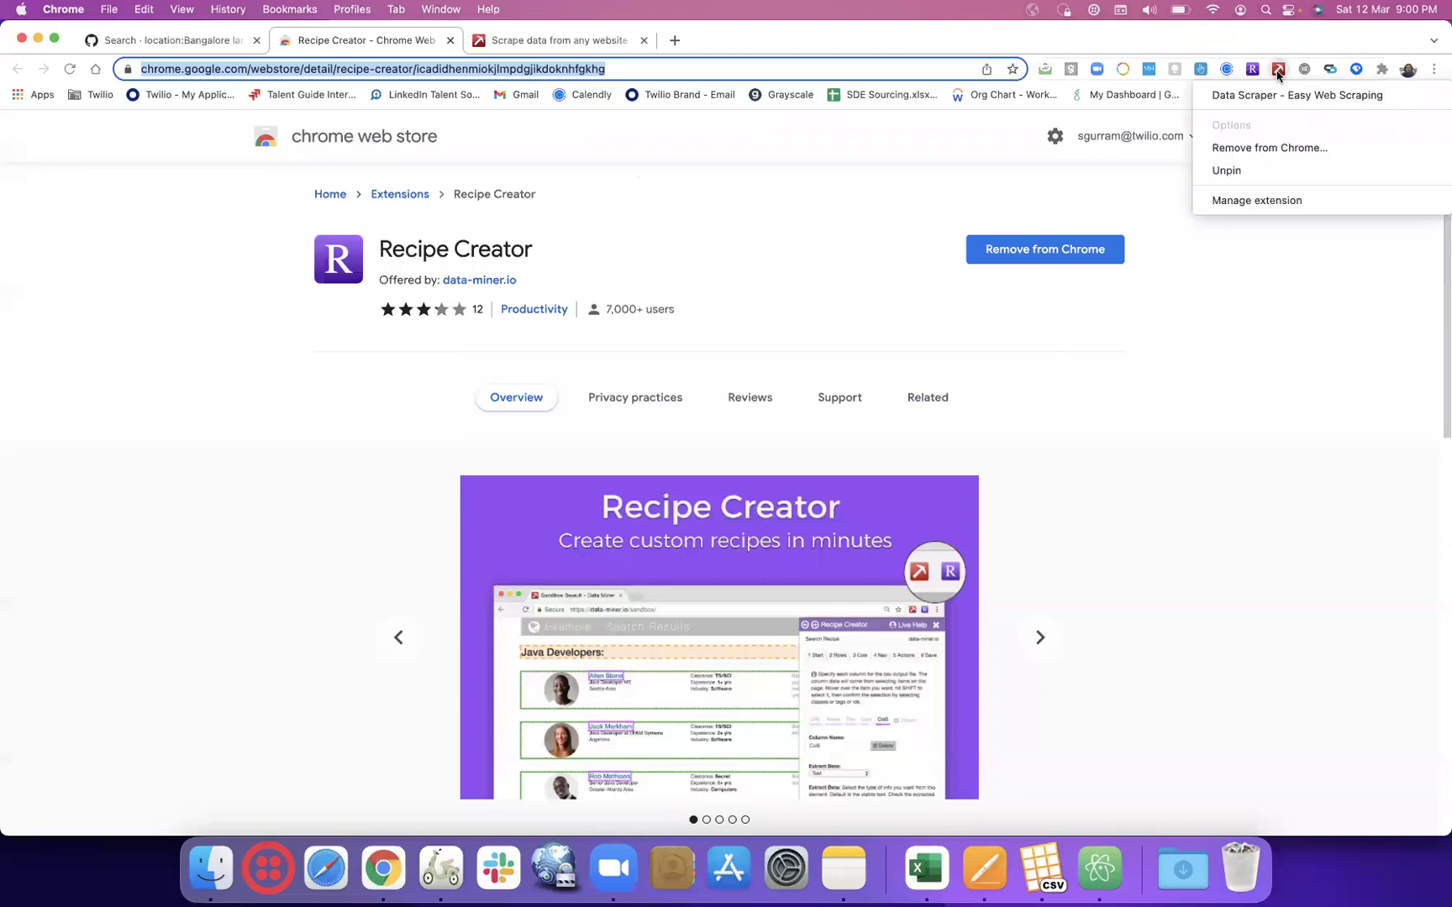
{"action": "left_click", "coordinate": [1274, 98]}
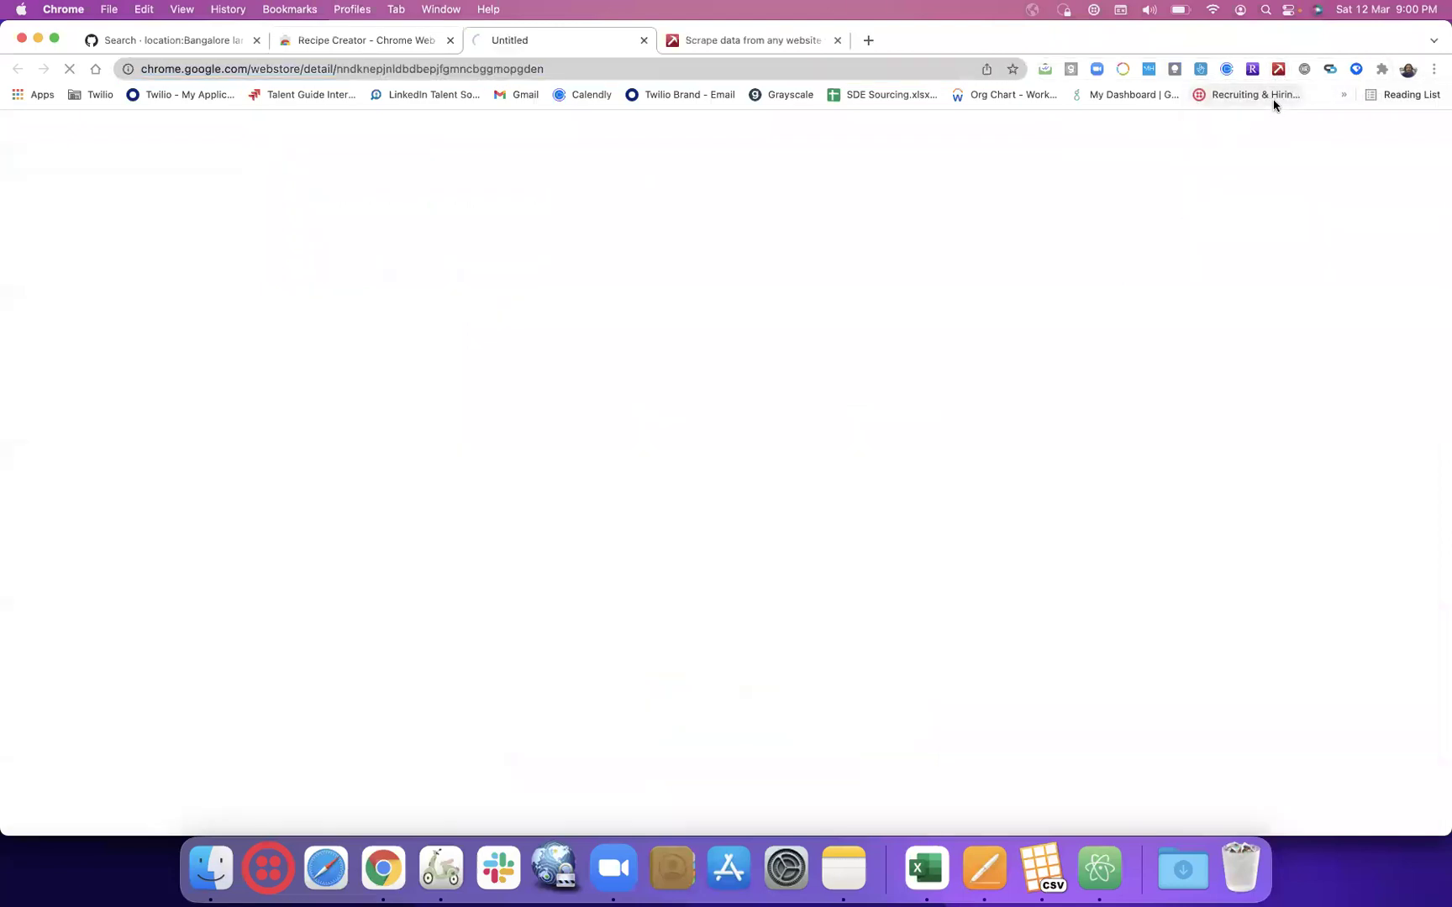
{"action": "left_click", "coordinate": [583, 69]}
{"action": "key", "text": "super+c"}
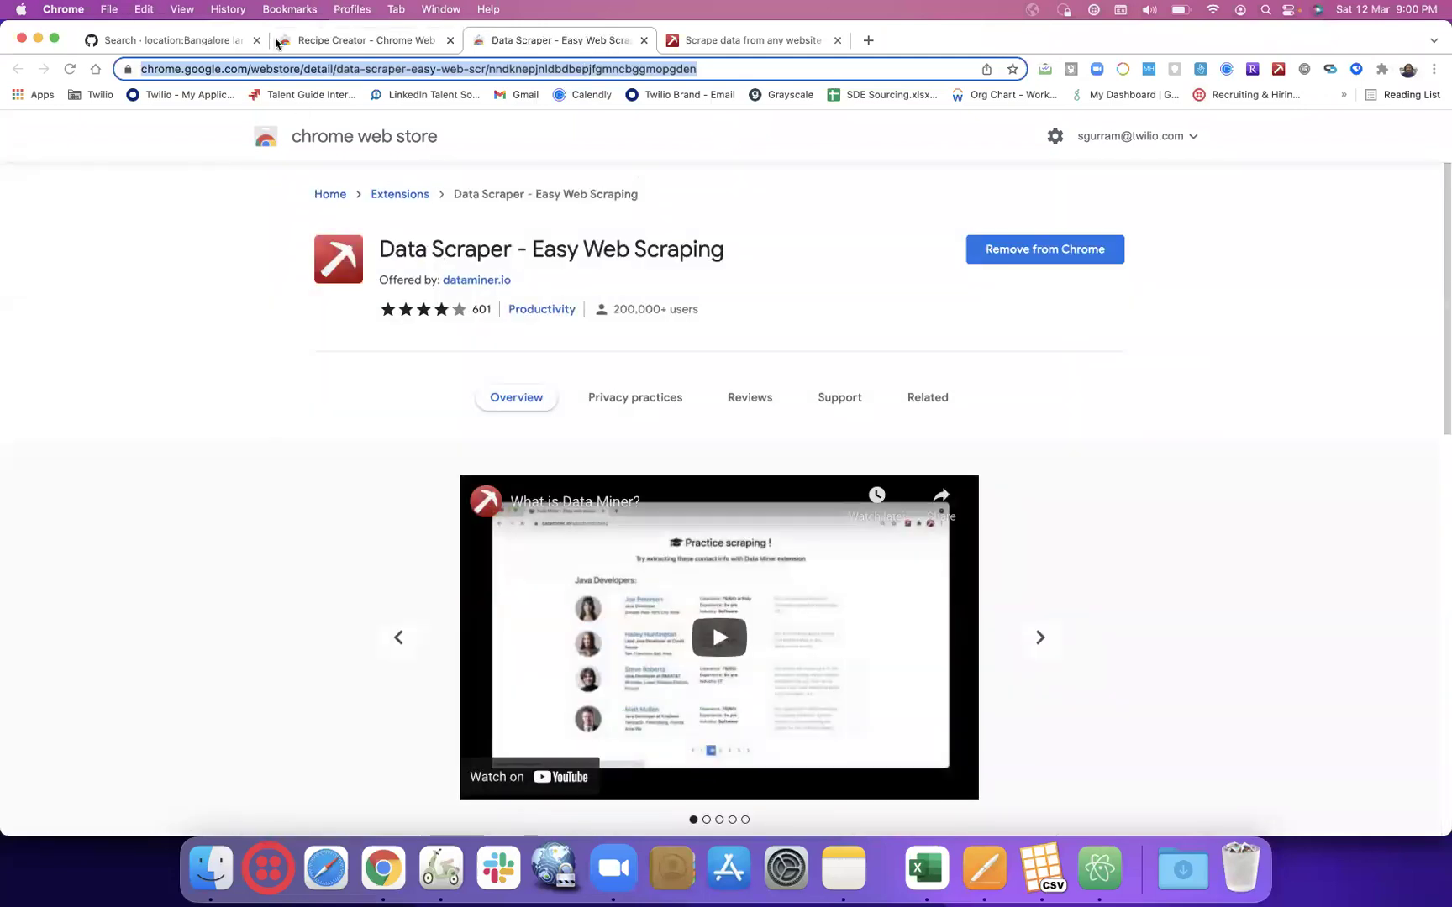
- Paste the Data Scraper link below the Recipe Creator link in the personal profile's Sourcing X-Press document
{"action": "left_click", "coordinate": [1407, 69]}
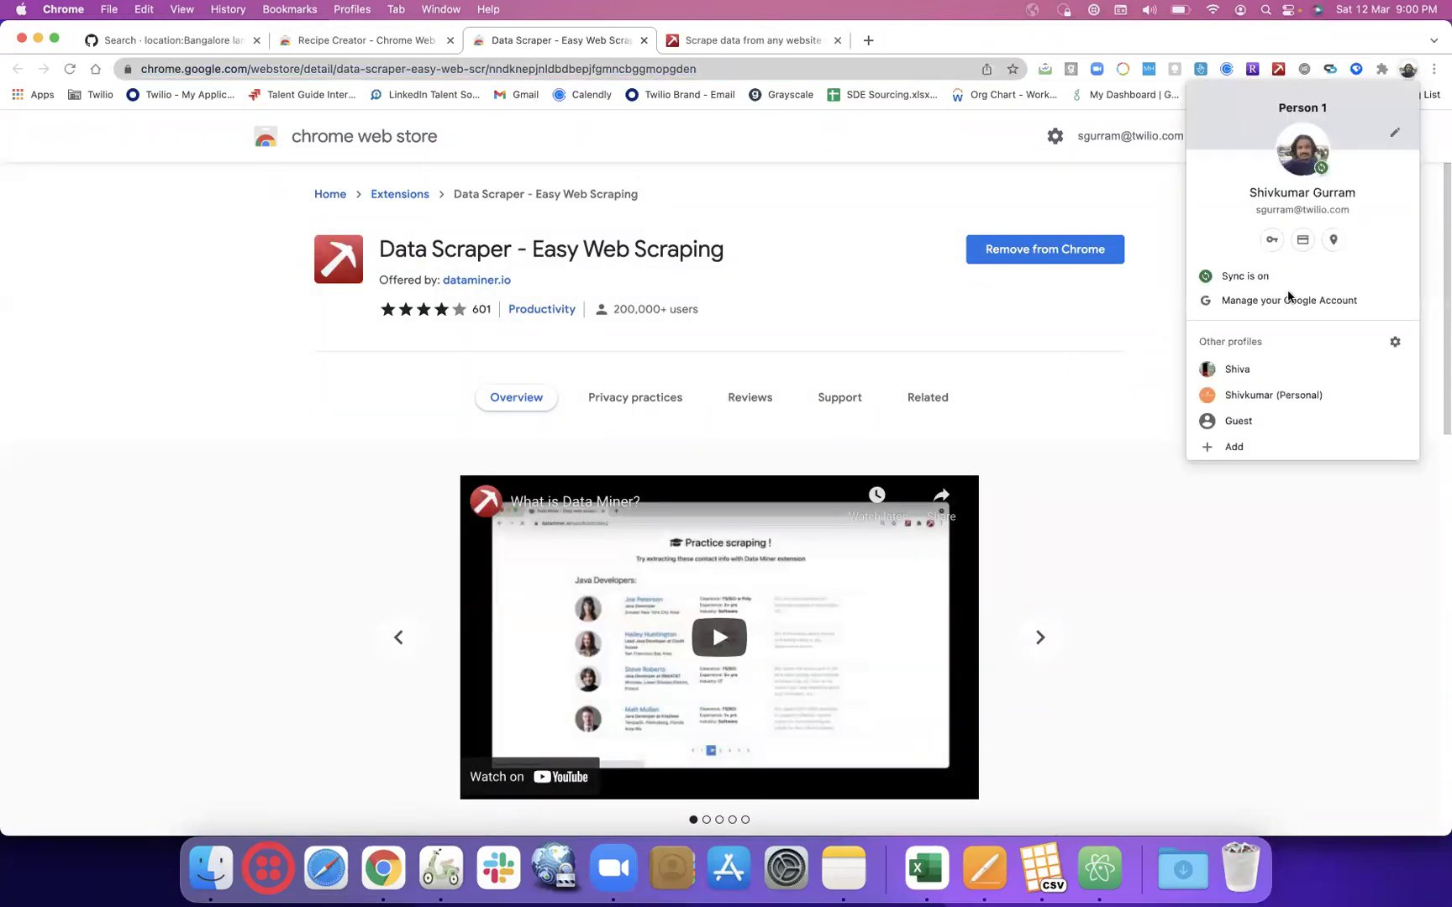
{"action": "left_click", "coordinate": [1277, 394]}
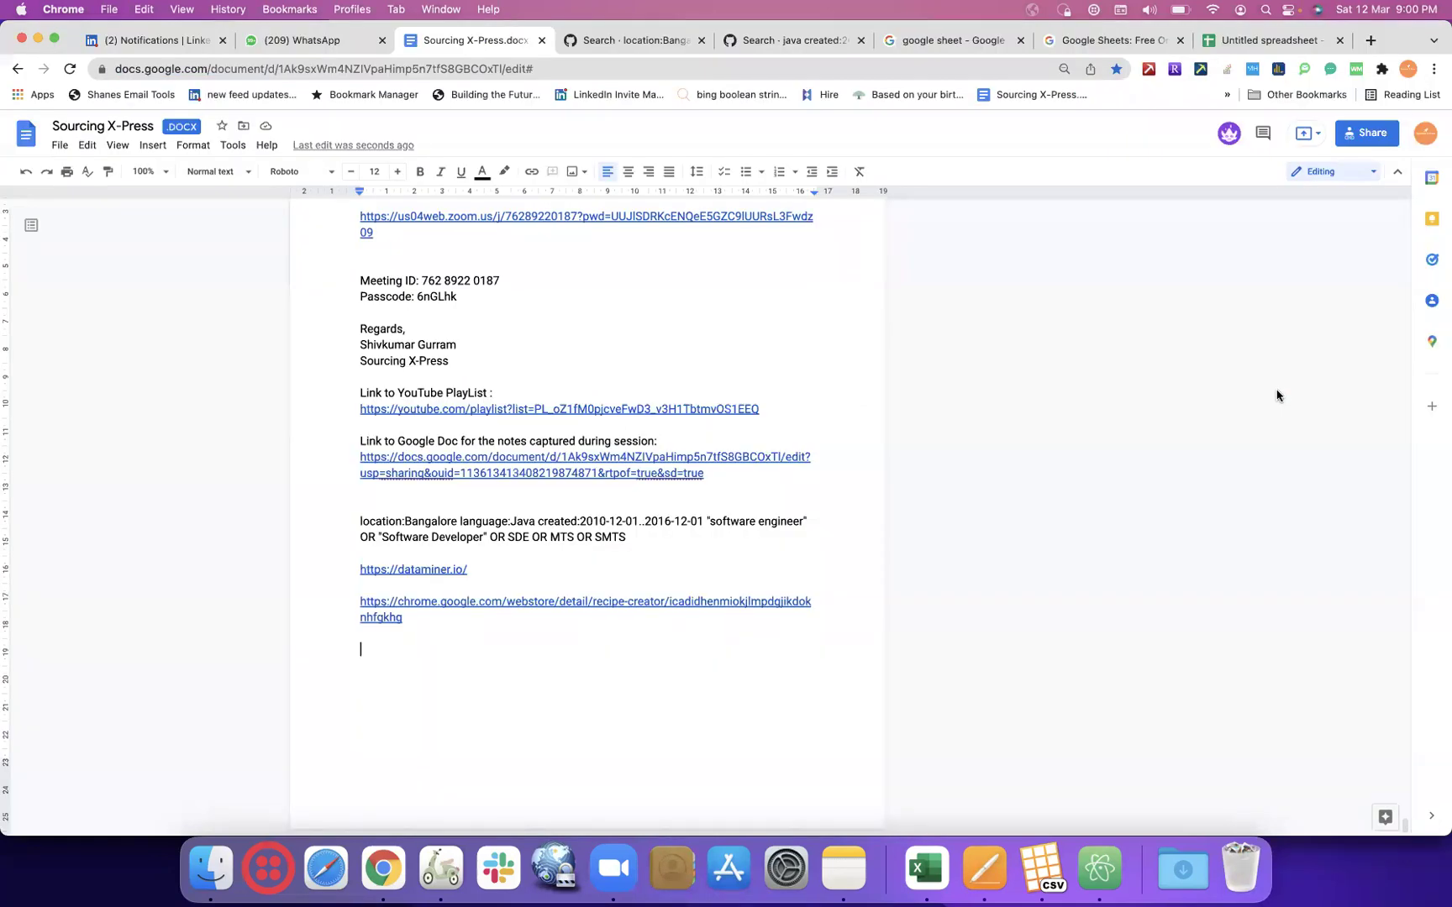
{"action": "key", "text": "super+v"}
{"action": "key", "text": "Return"}
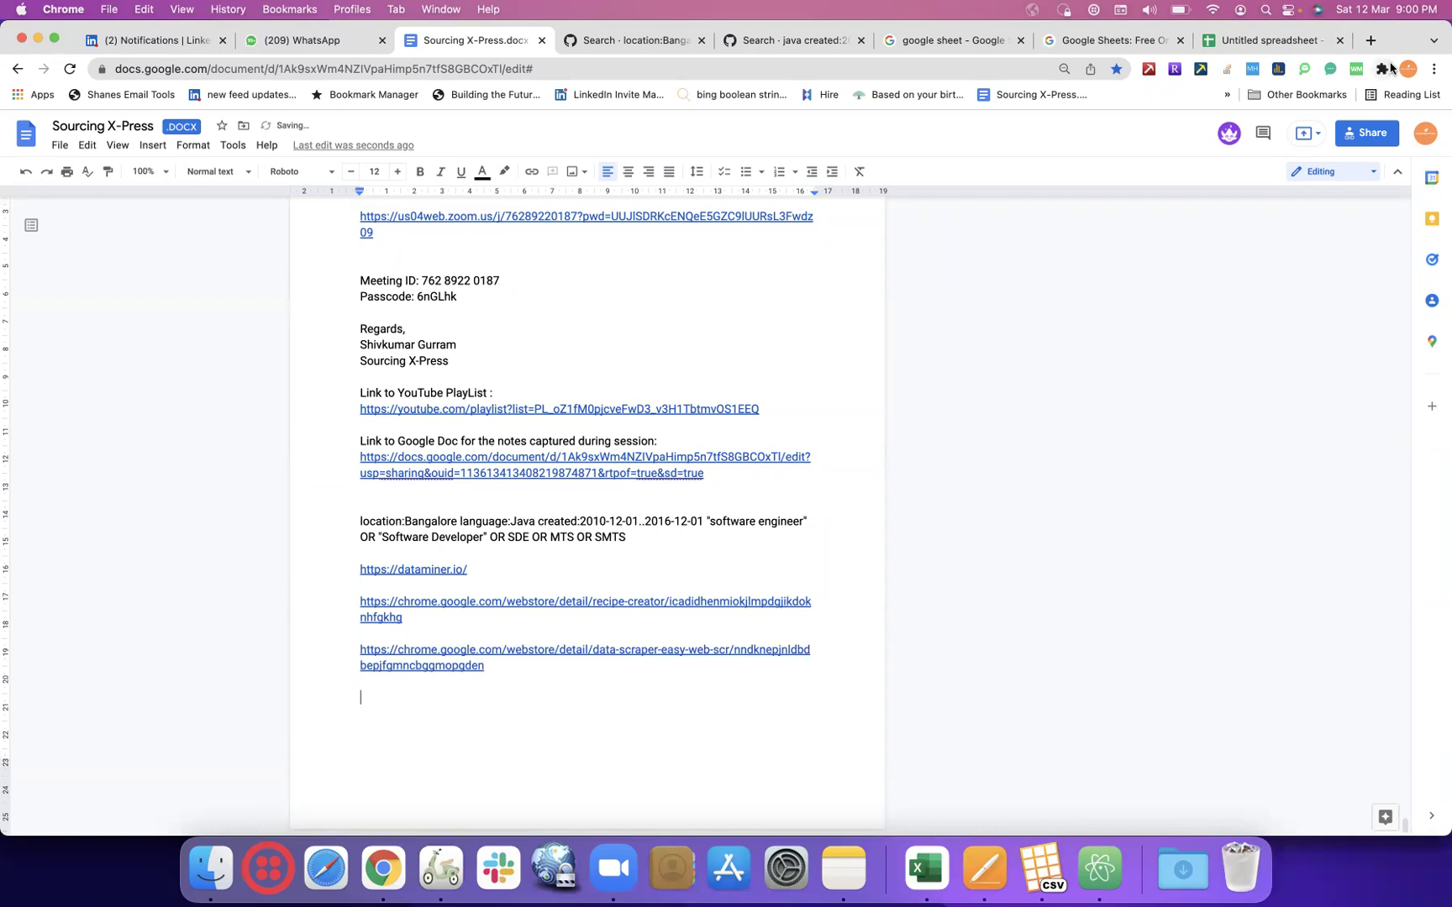
- Return to the Twilio profile and close the Recipe Creator, Data Scraper and Data Miner pages, keeping only the GitHub search results
{"action": "left_click", "coordinate": [1408, 72]}
{"action": "left_click", "coordinate": [1264, 398]}
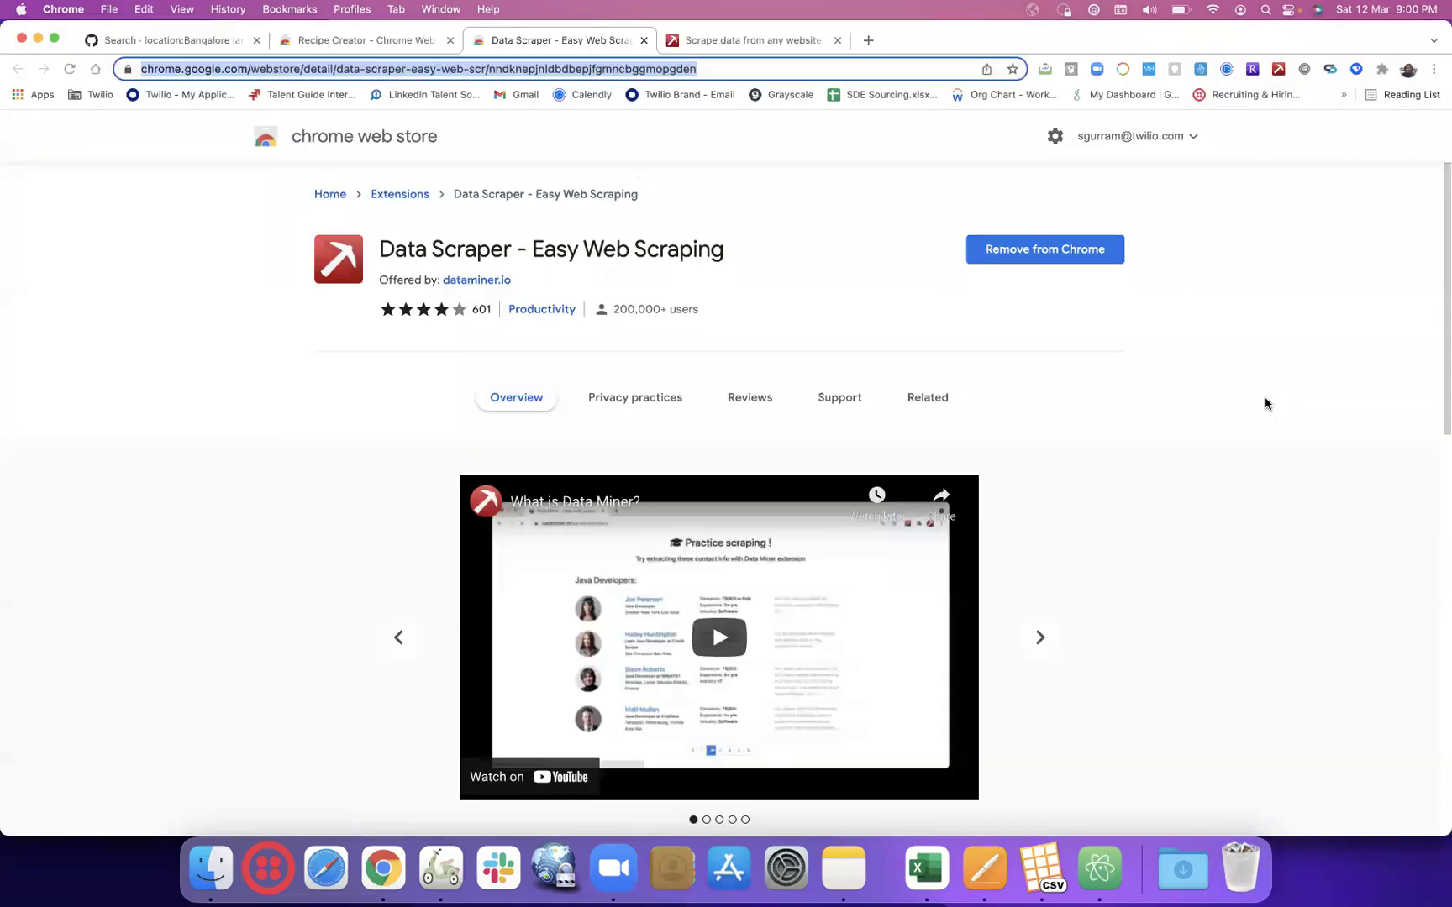
{"action": "left_click", "coordinate": [361, 39]}
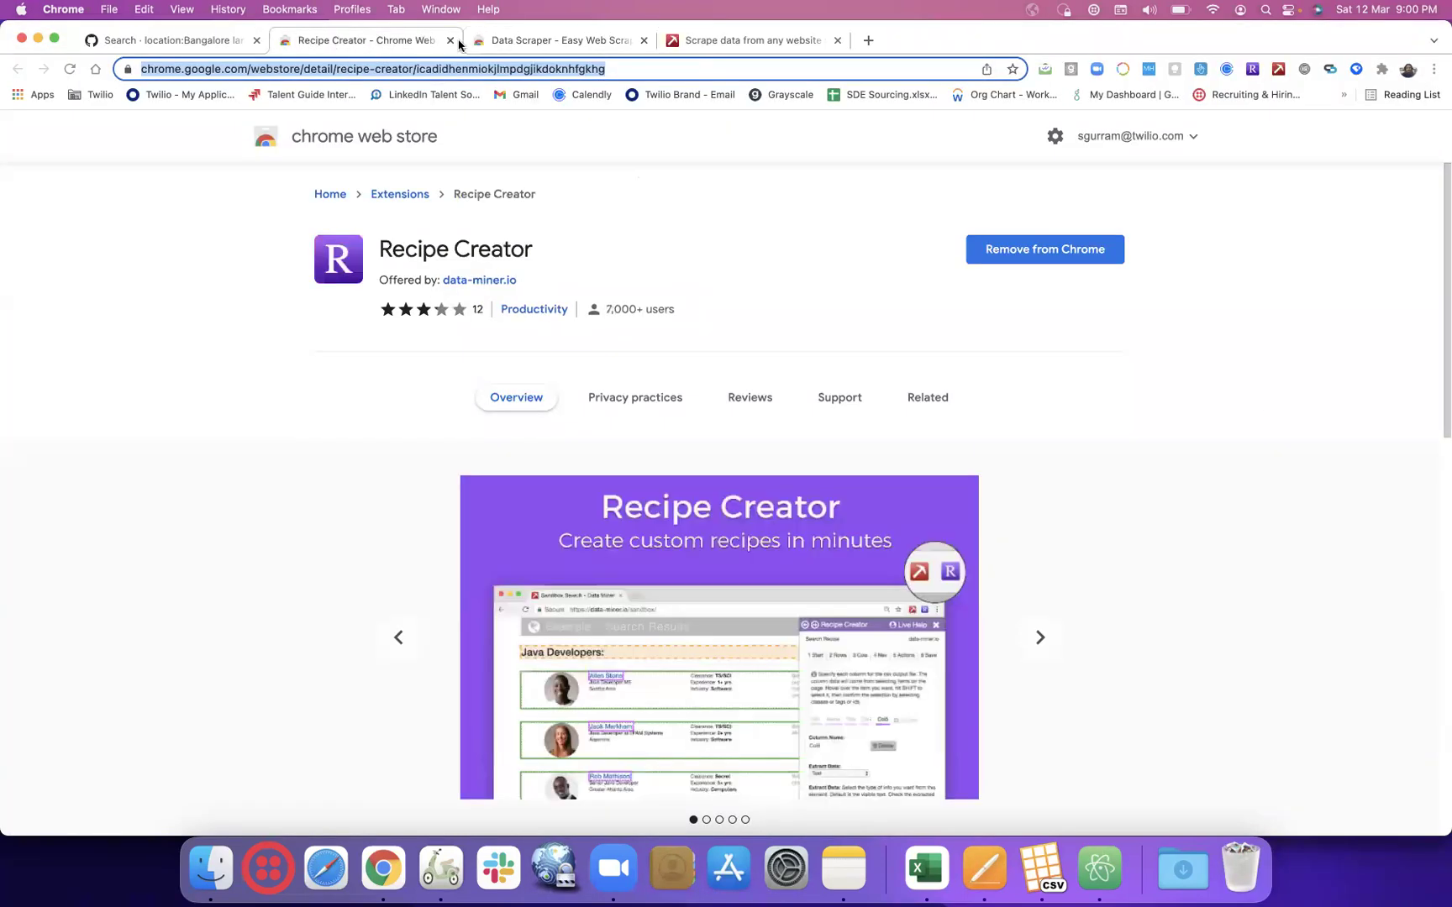
{"action": "left_click", "coordinate": [451, 41]}
{"action": "left_click", "coordinate": [452, 41]}
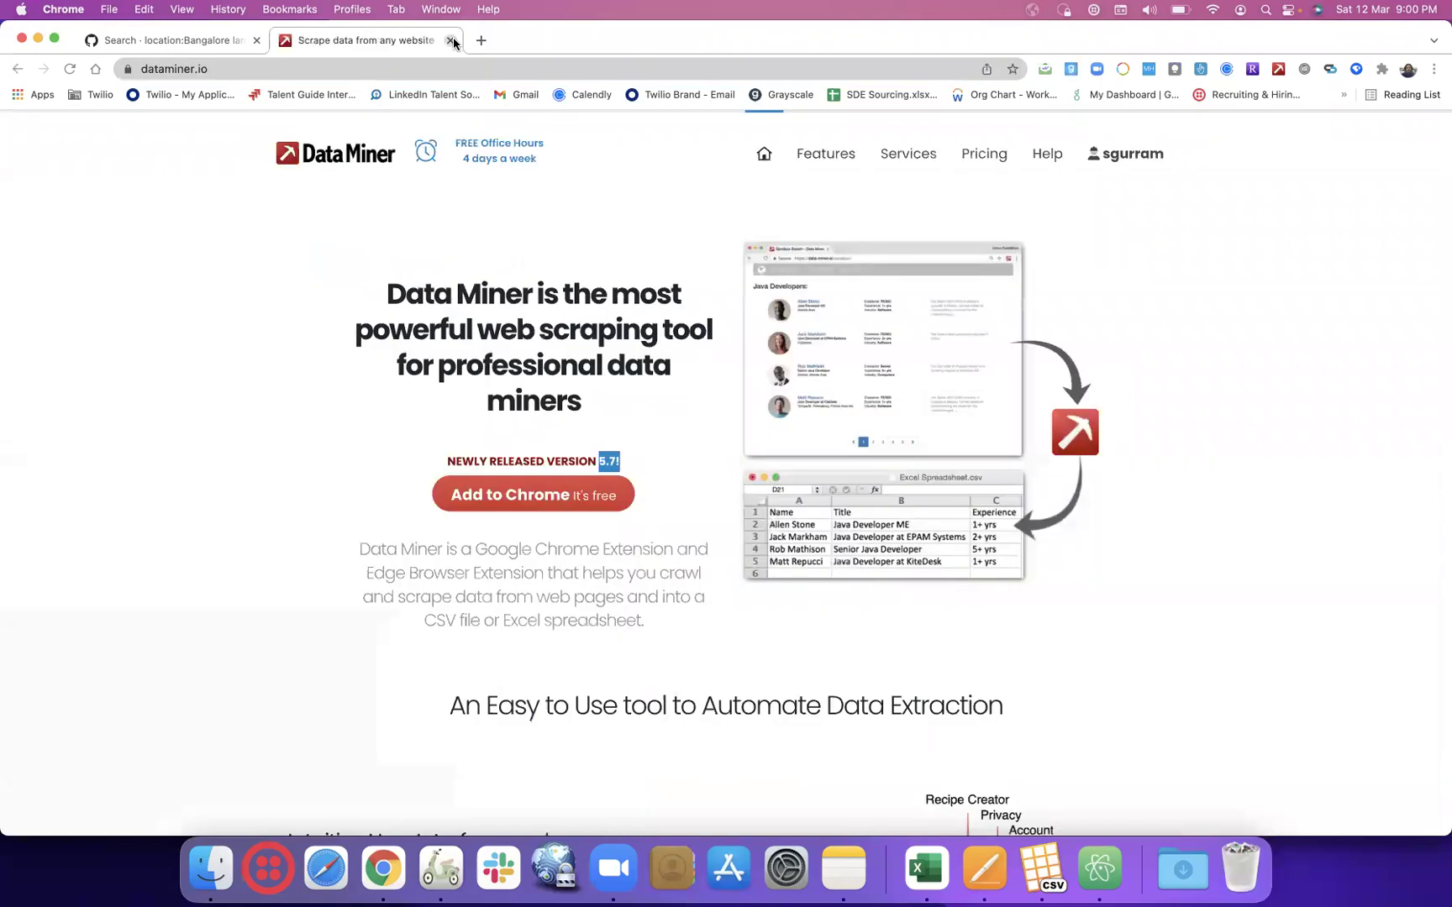
{"action": "left_click", "coordinate": [451, 40]}
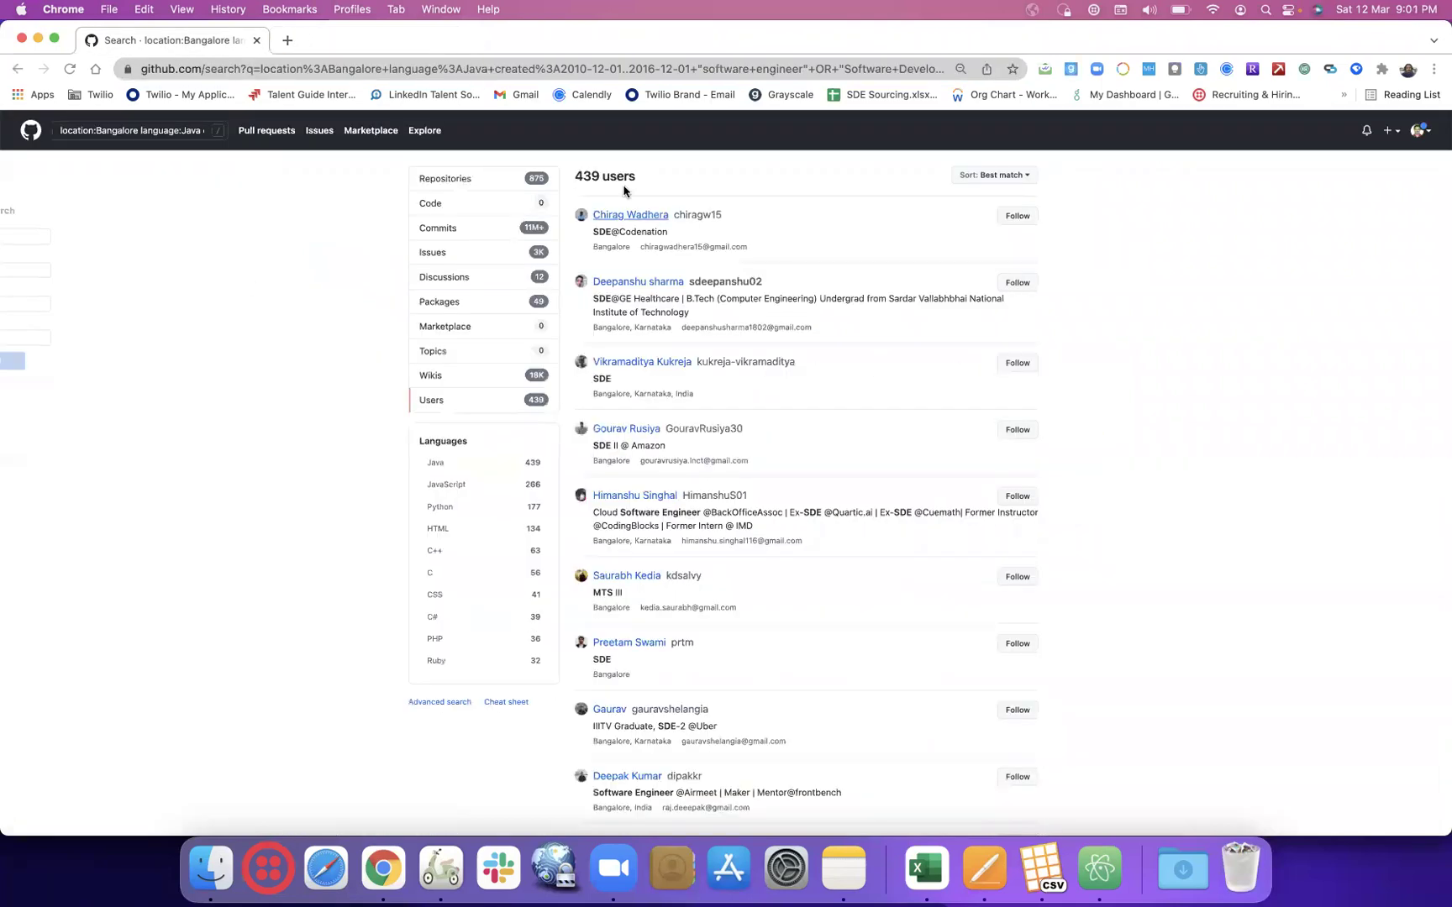
- Start a new Recipe Creator recipe for the GitHub results with List Page as the page type, and proceed to row selection
{"action": "left_click", "coordinate": [1253, 70]}
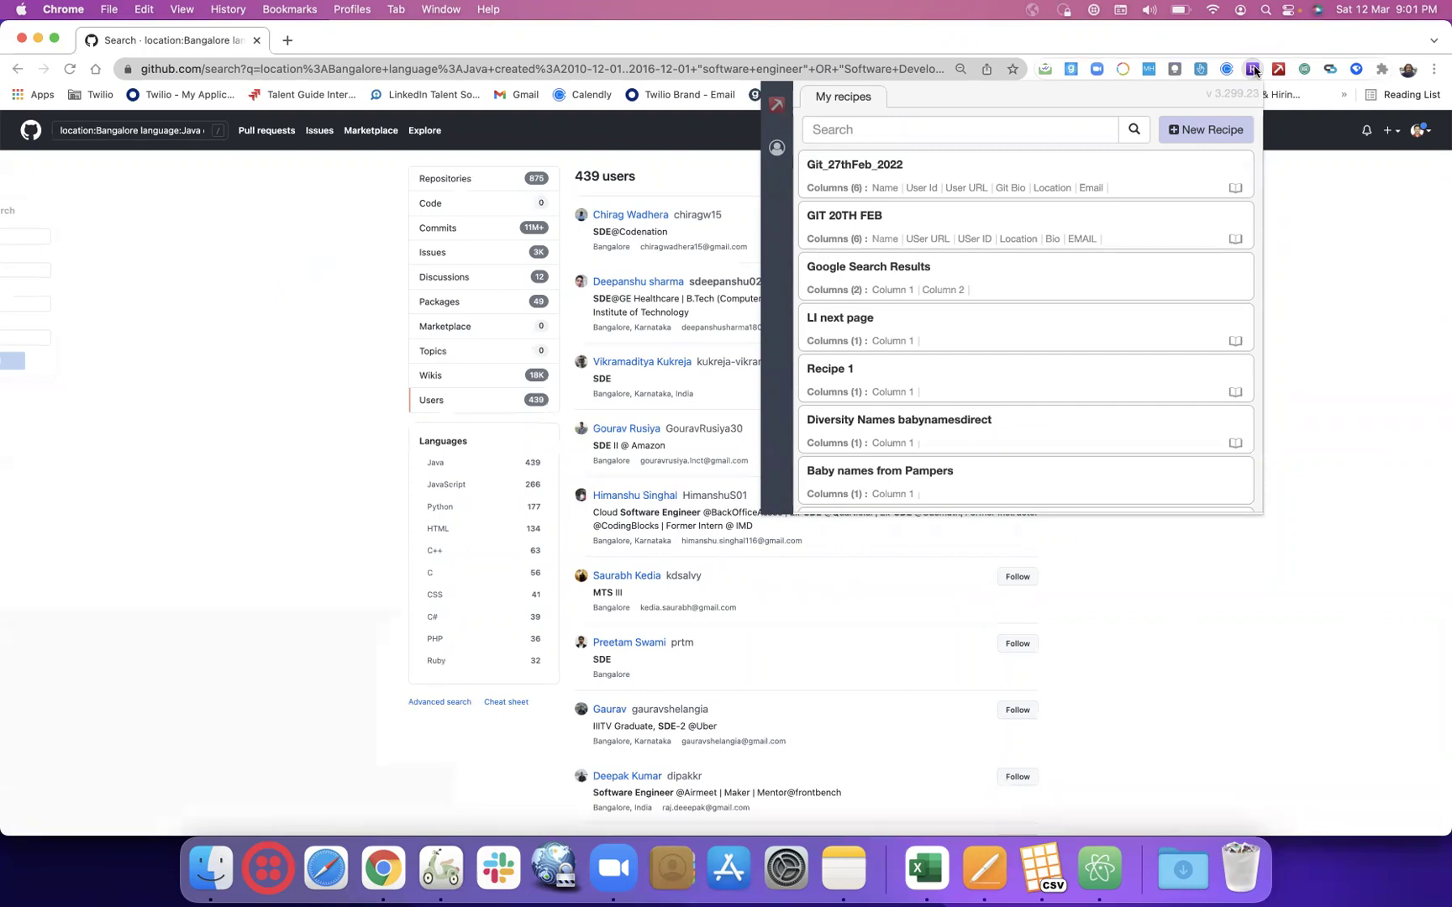
{"action": "left_click", "coordinate": [1208, 138]}
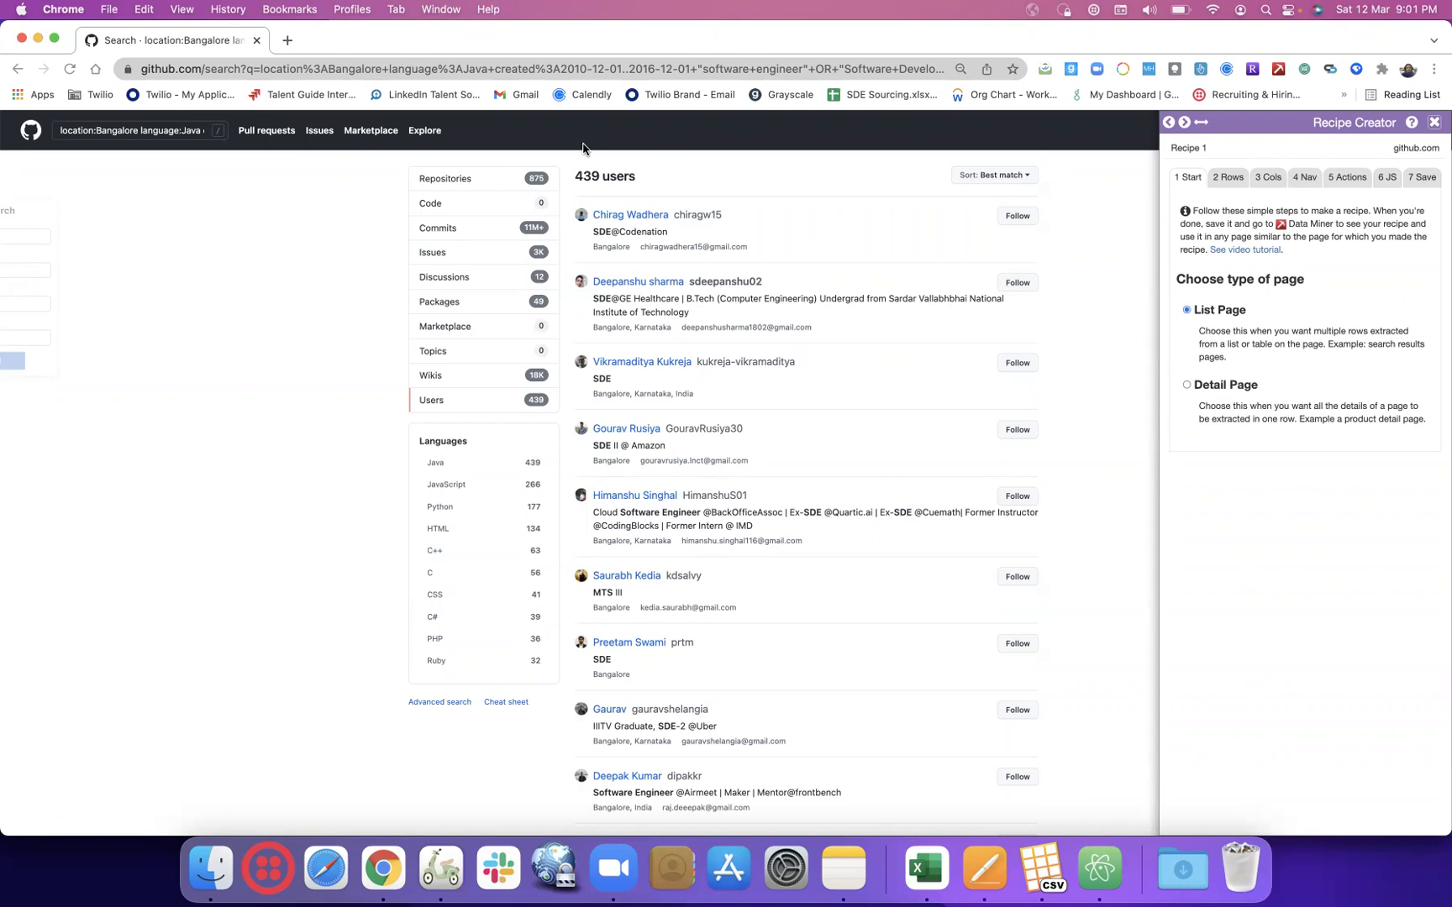
{"action": "left_click", "coordinate": [1227, 180]}
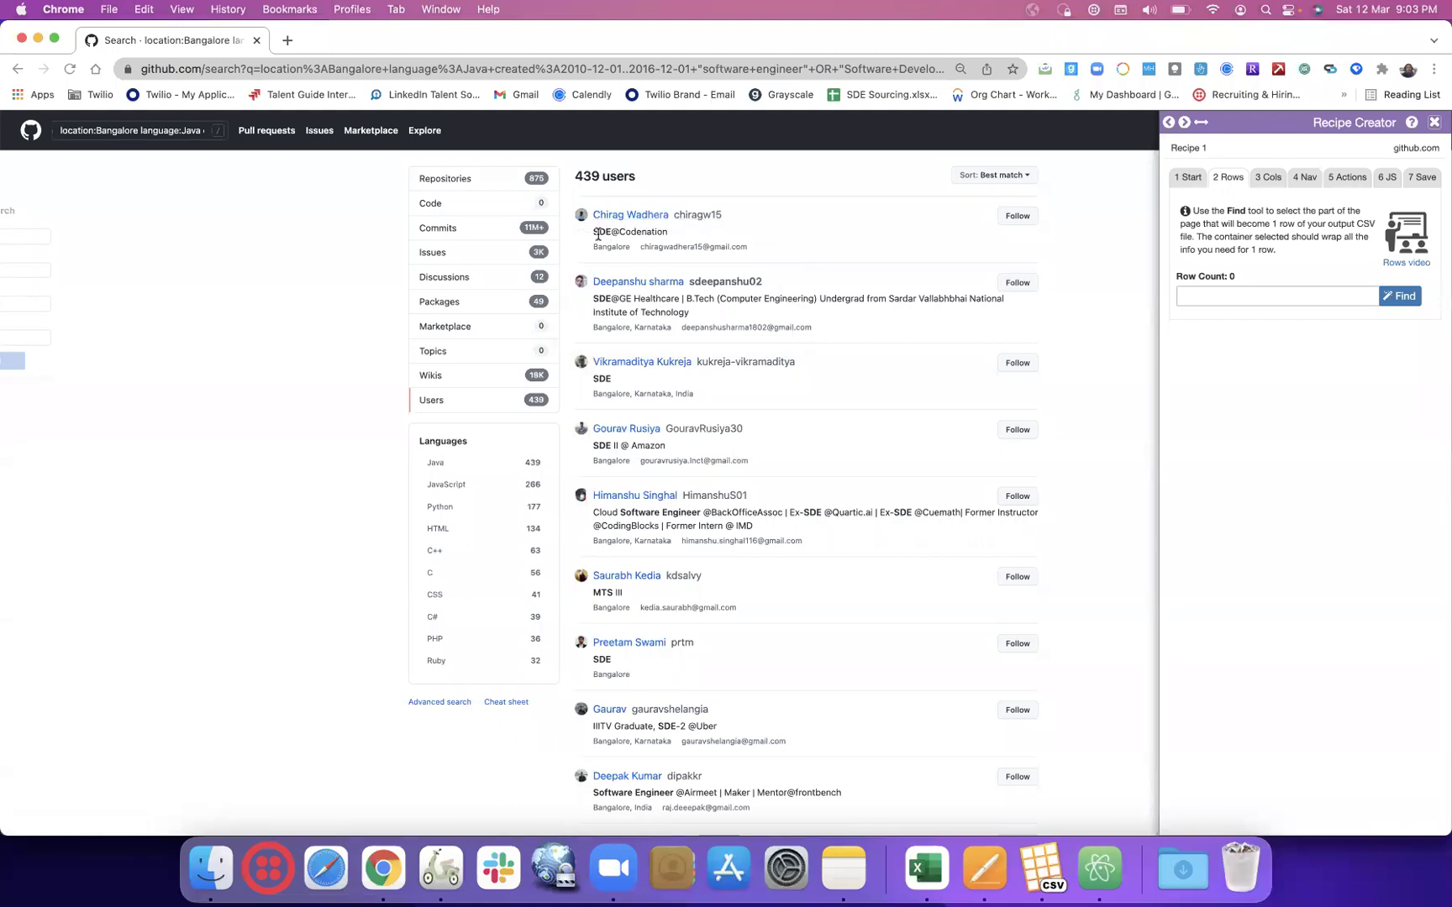
- Examine the first search result's bio and location as row content, and view the row Find tool's instructions
{"action": "left_click_drag", "start_coordinate": [596, 234], "coordinate": [694, 241]}
{"action": "double_click", "coordinate": [611, 245]}
{"action": "mouse_move", "coordinate": [582, 220]}
{"action": "left_click", "coordinate": [1392, 298]}
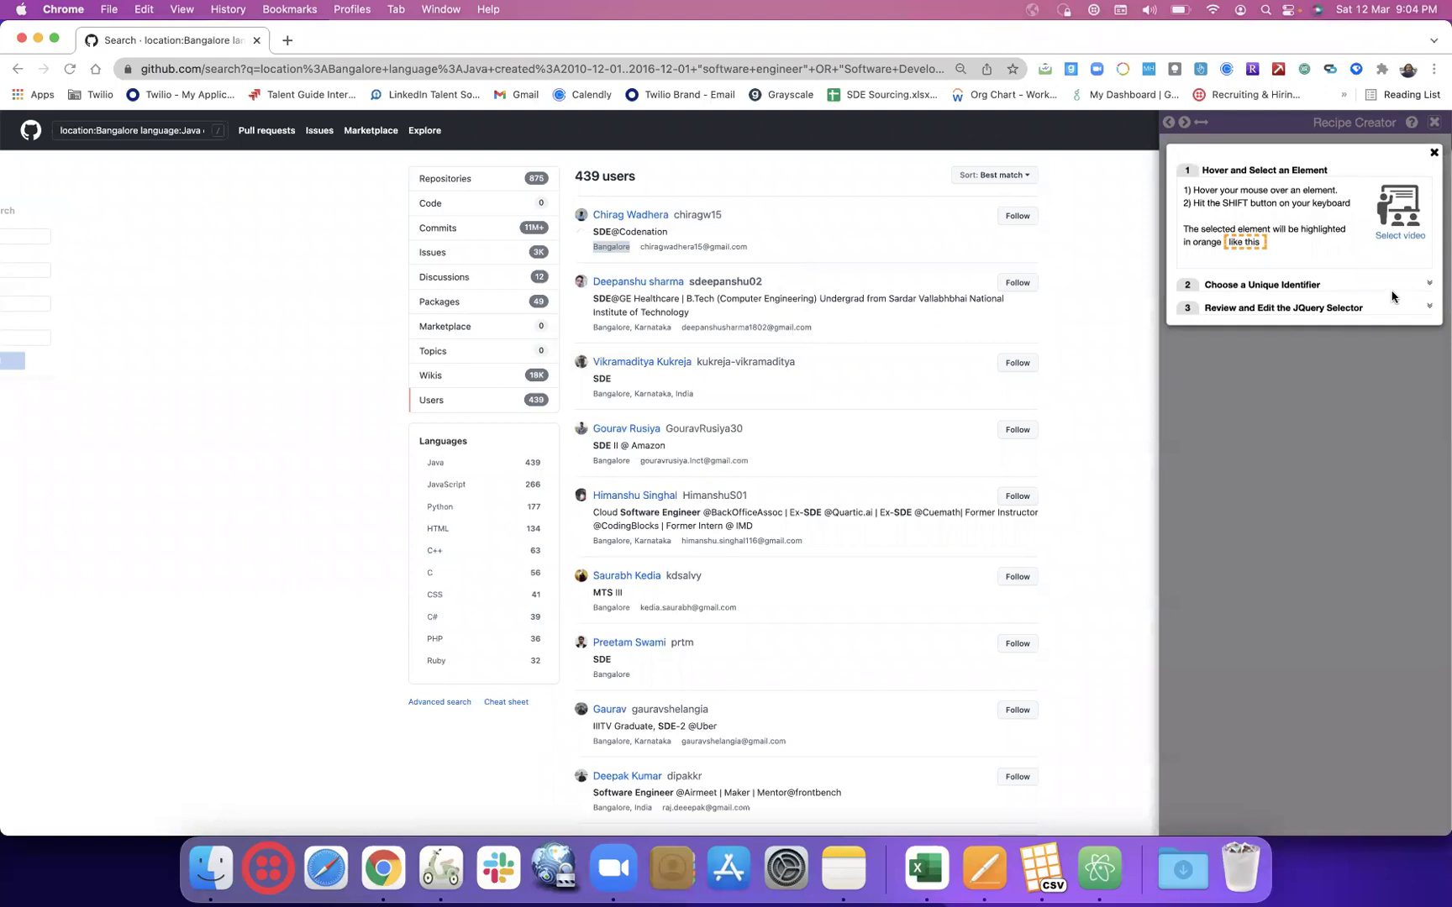
{"action": "left_click", "coordinate": [1434, 152]}
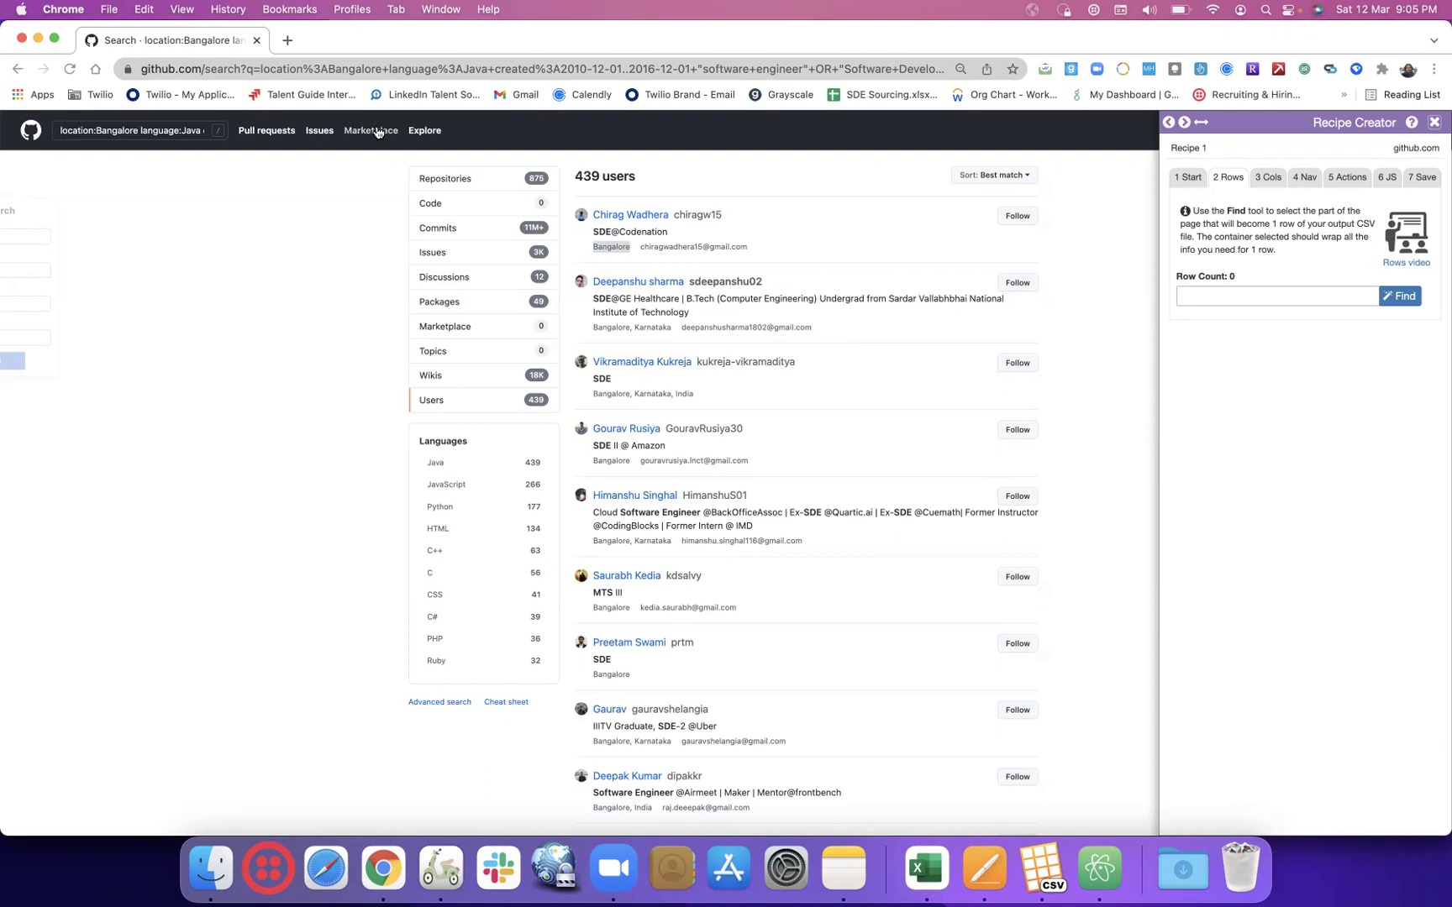
{"action": "key", "text": "super+a"}
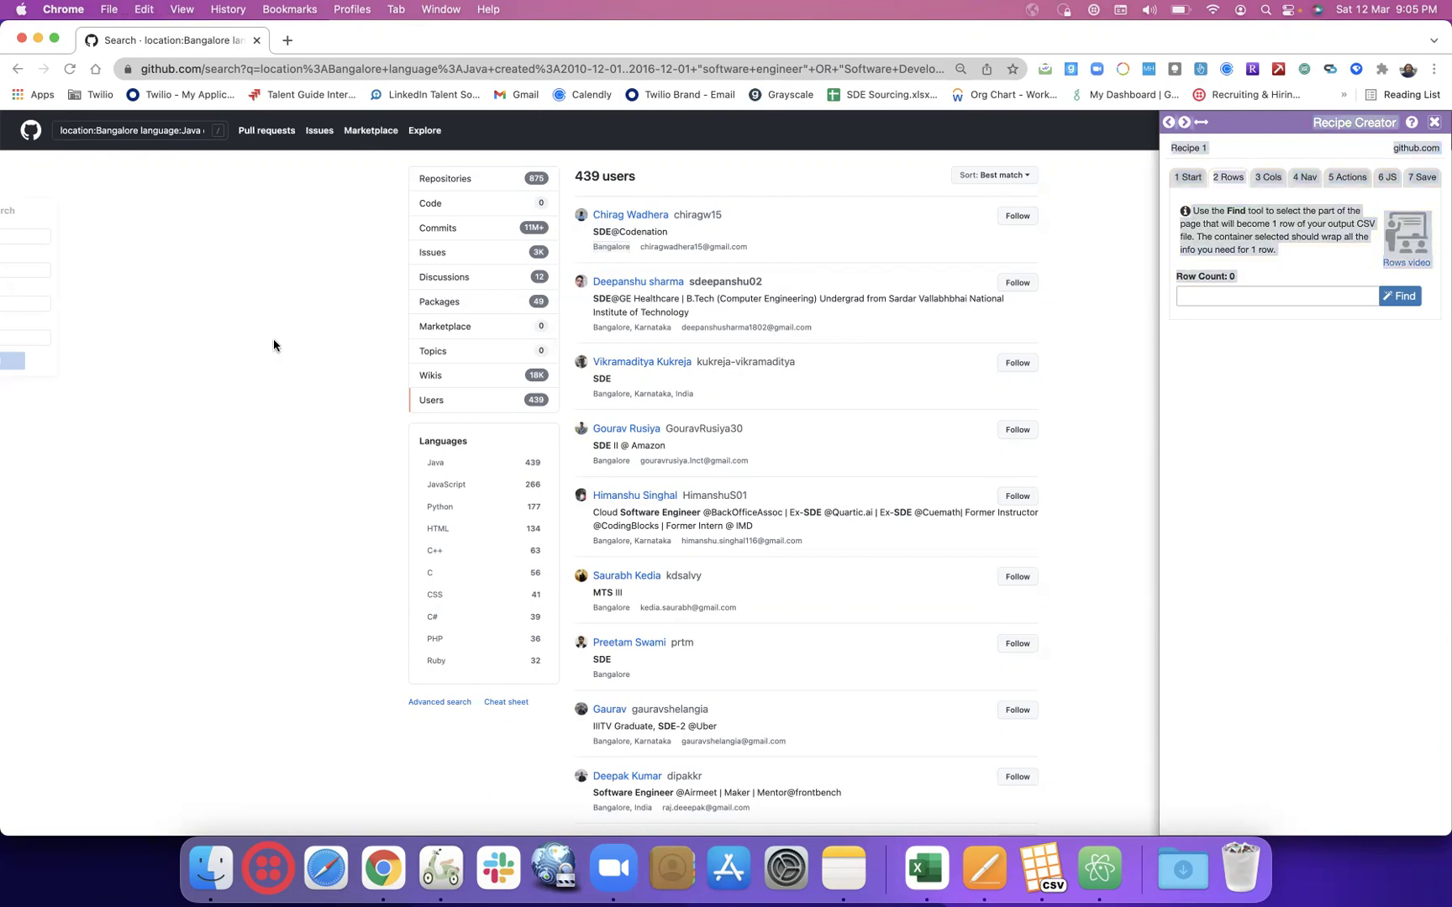
{"action": "key", "text": "super+a"}
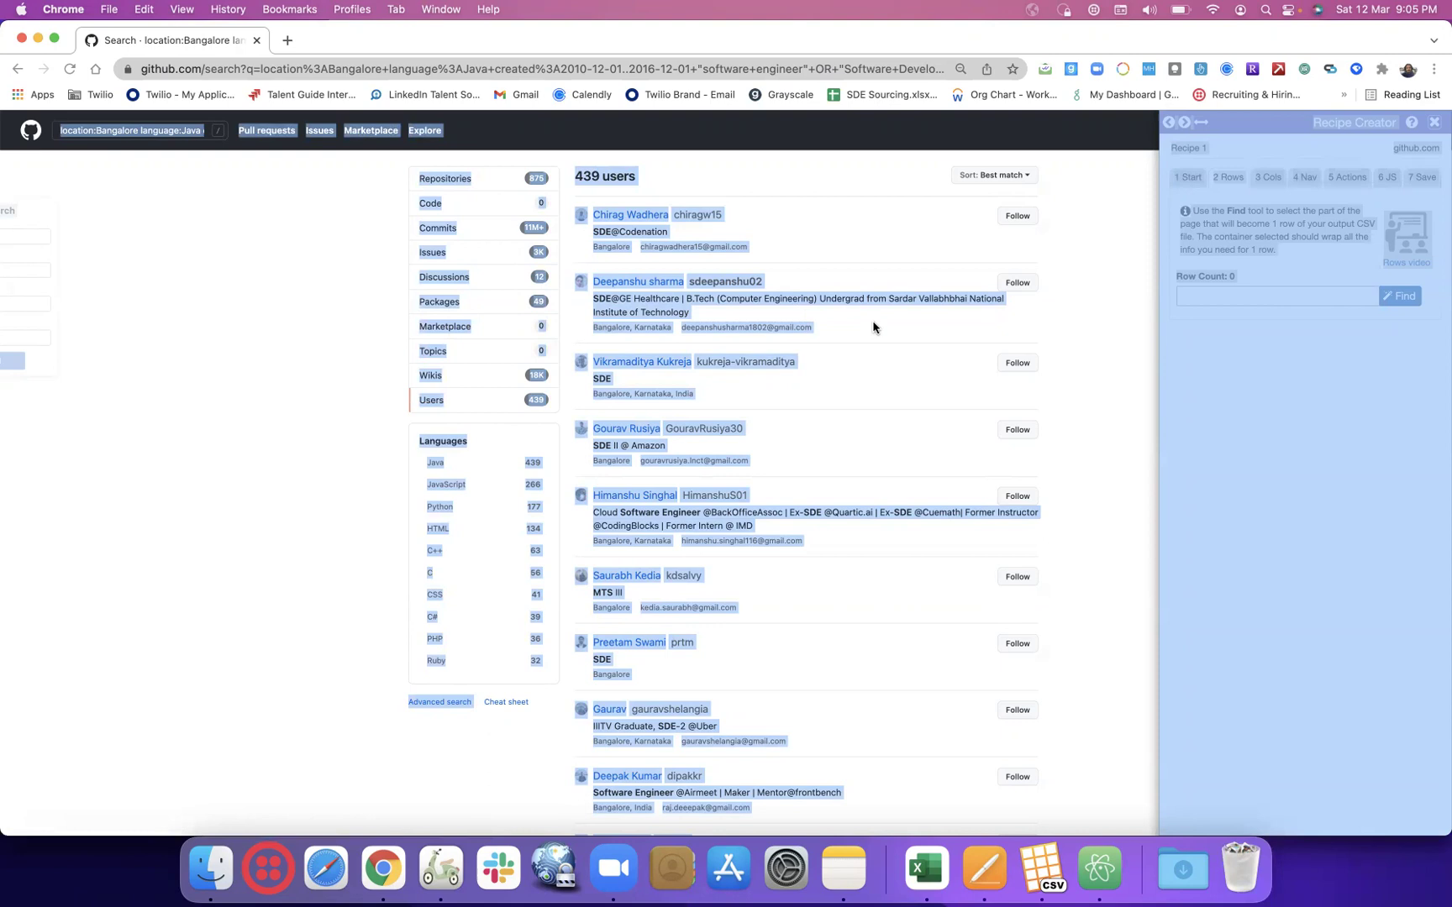
{"action": "left_click", "coordinate": [299, 346]}
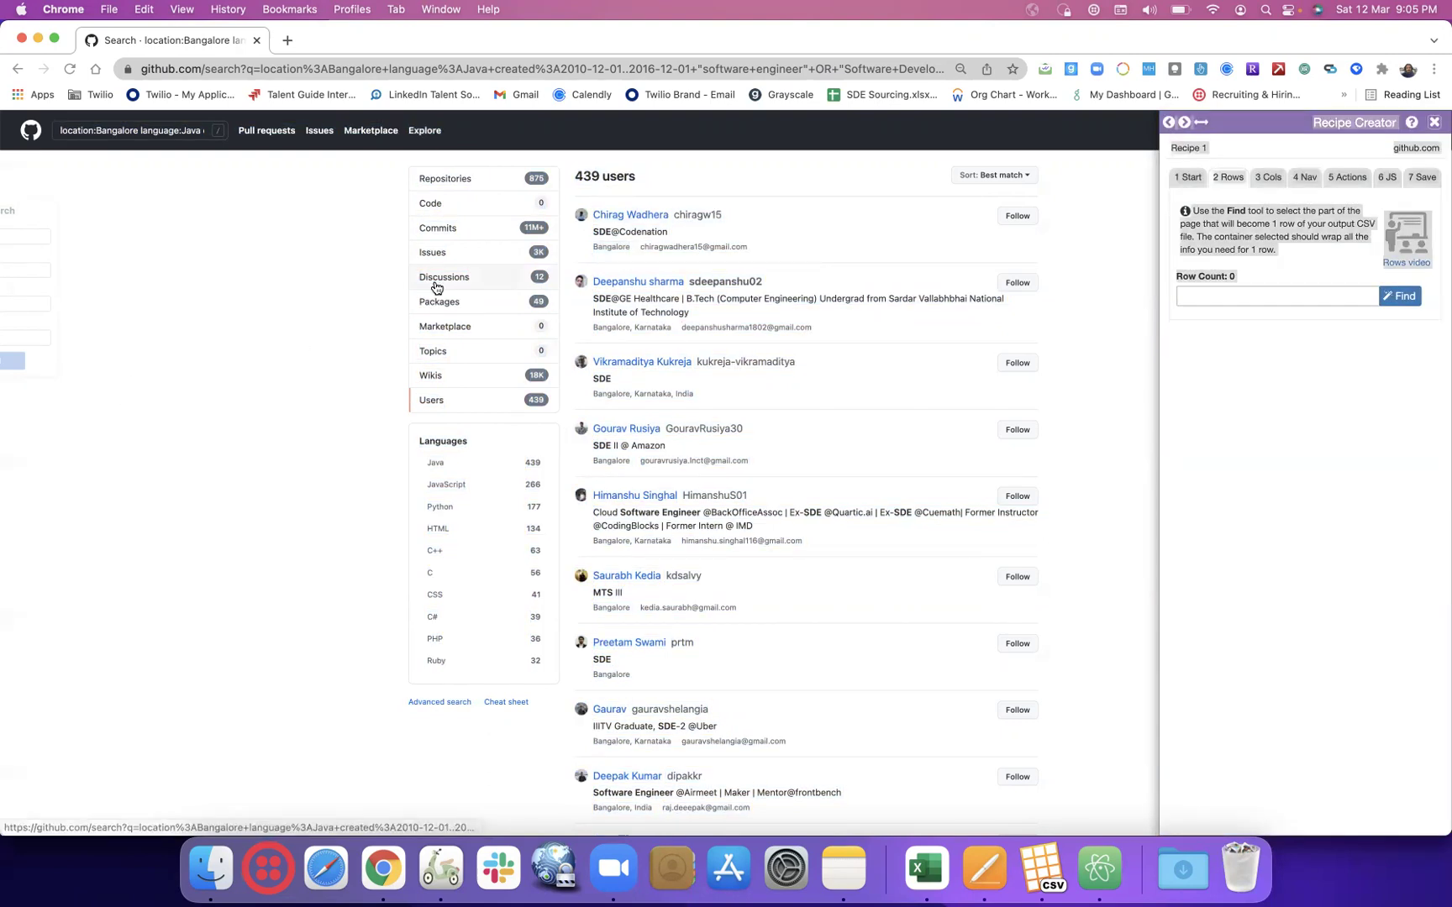
- Start the row Find tool and select the whole container of the first user result as the row element
{"action": "left_click", "coordinate": [1245, 333]}
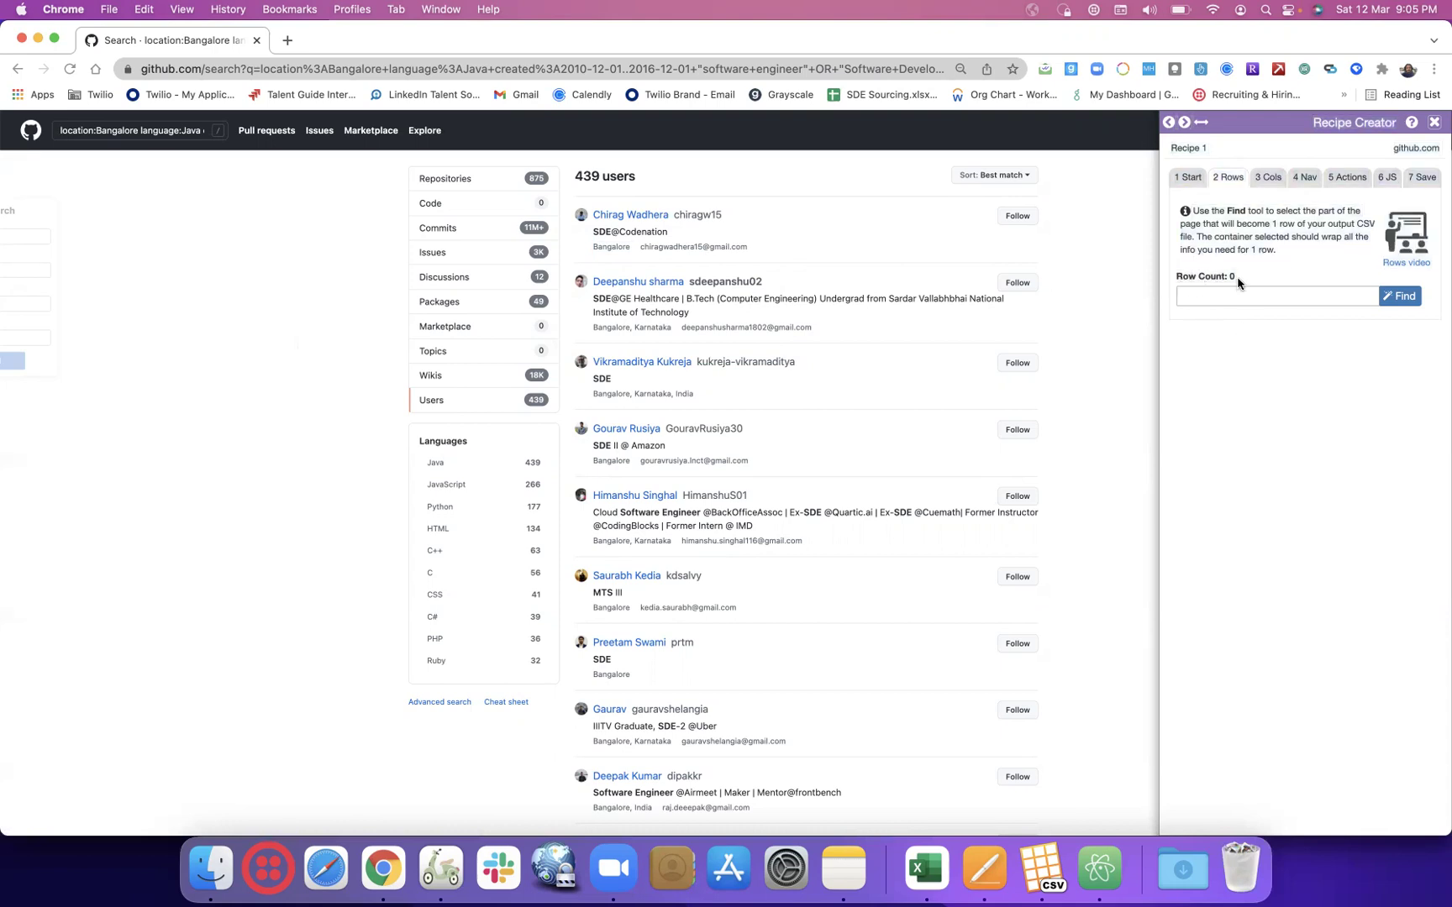
{"action": "left_click", "coordinate": [1409, 298]}
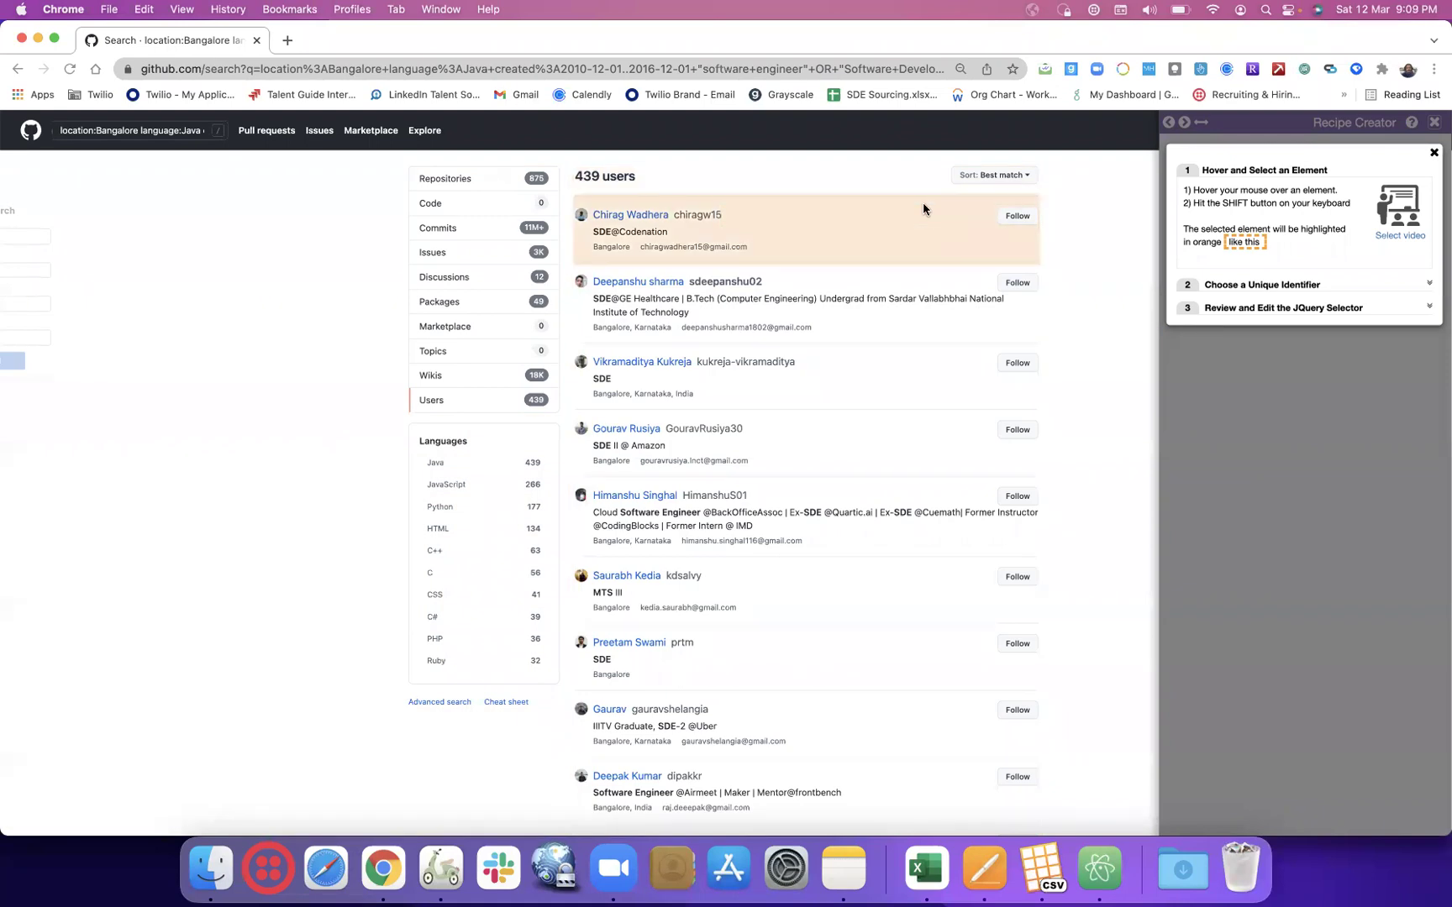
{"action": "scroll", "coordinate": [922, 204], "scroll_direction": "up", "scroll_amount": 5}
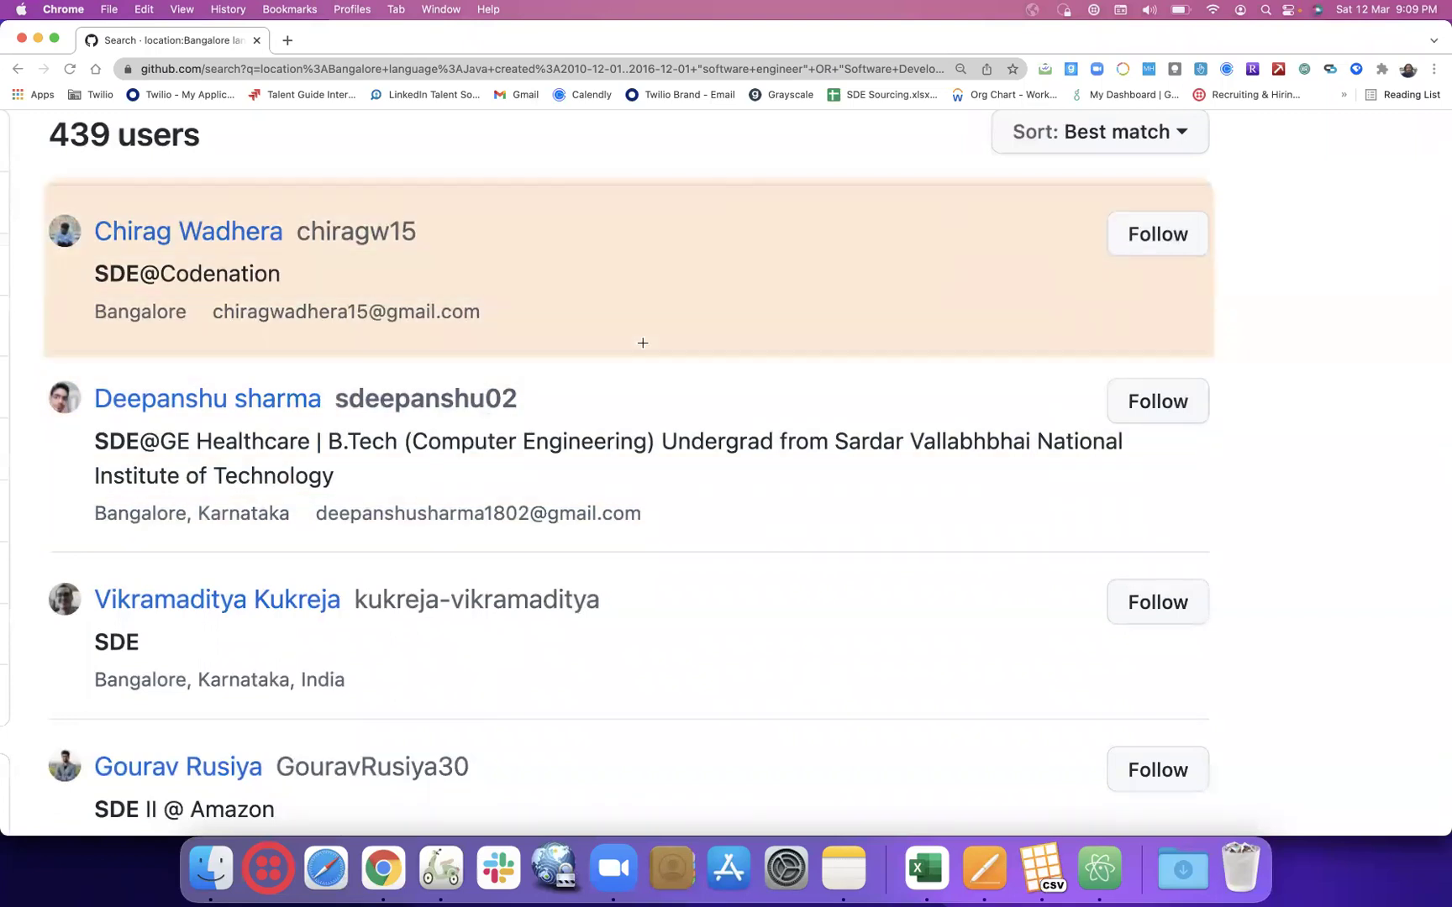
{"action": "scroll", "coordinate": [643, 343], "scroll_direction": "down", "scroll_amount": 5}
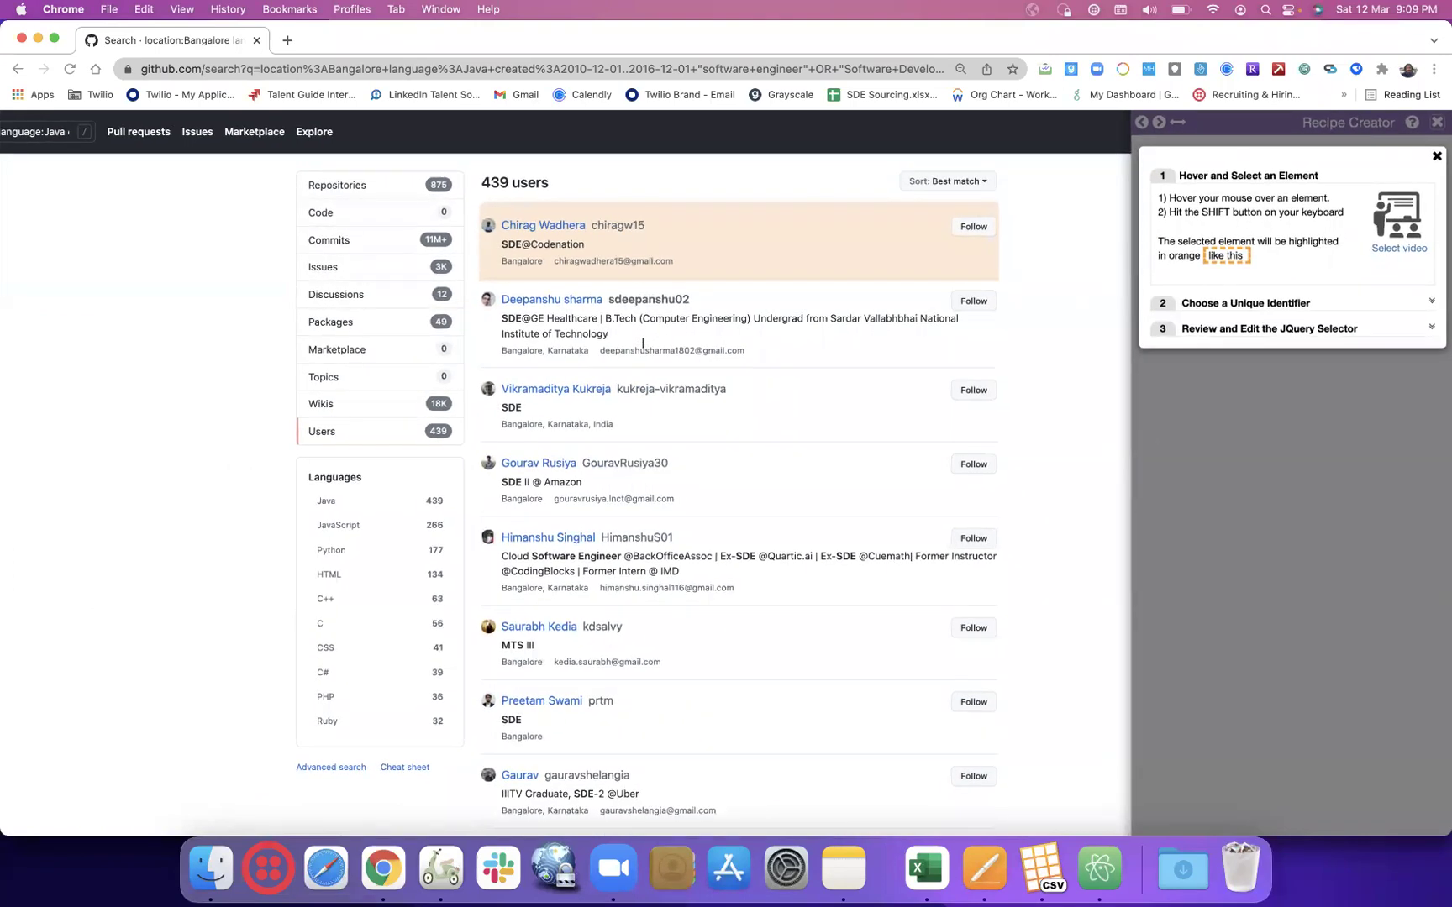
{"action": "key", "text": "shift"}
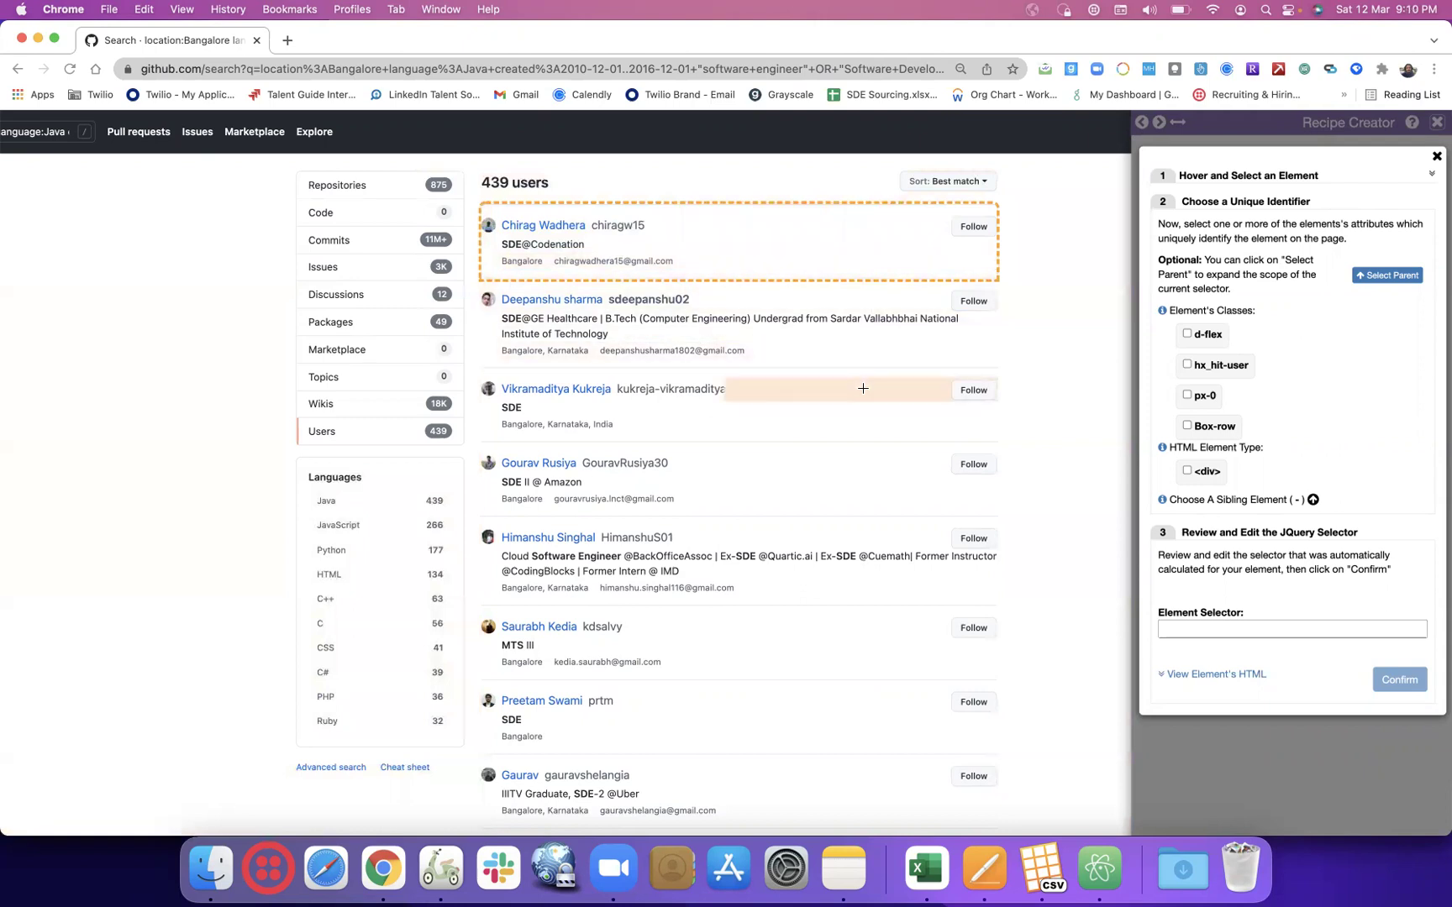
- Try d-flex and hx_hit-user one at a time as the first result's unique identifier, check the matched rows, and clear both
{"action": "left_click", "coordinate": [1188, 335]}
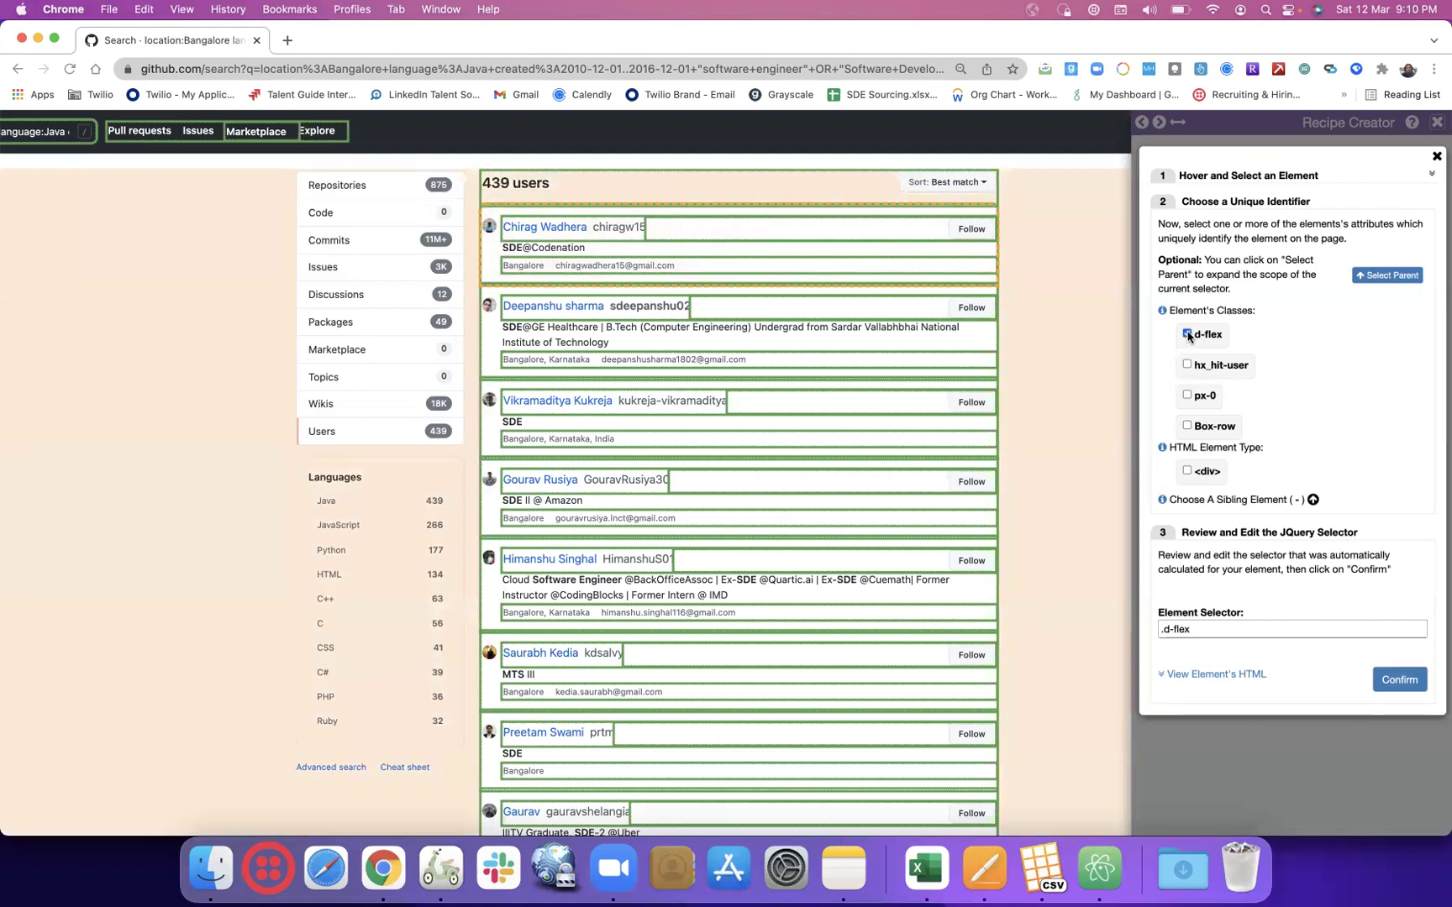
{"action": "left_click", "coordinate": [1187, 334]}
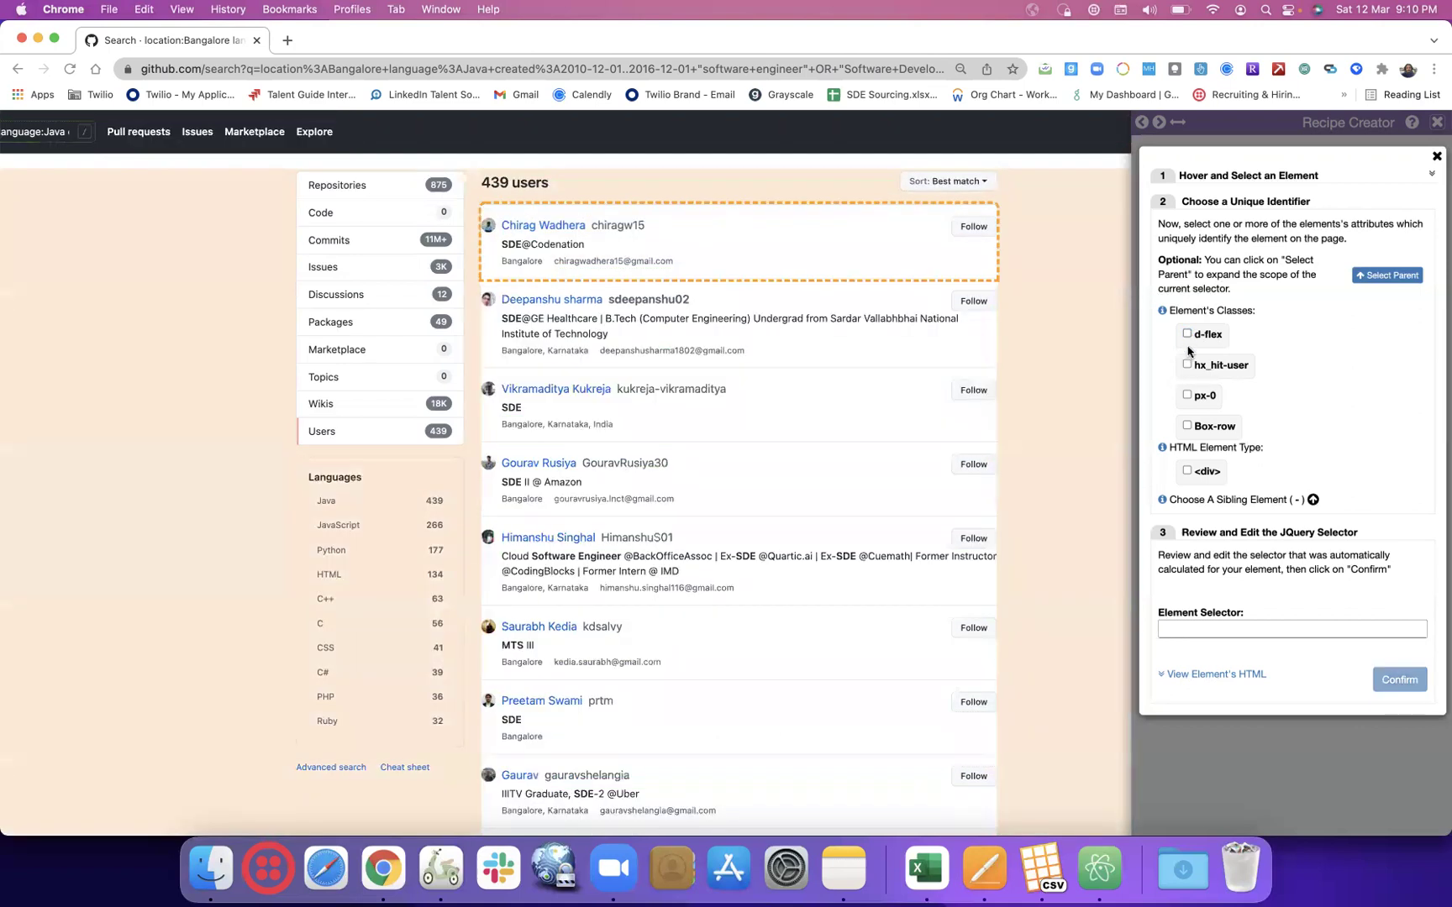
{"action": "left_click", "coordinate": [1187, 365]}
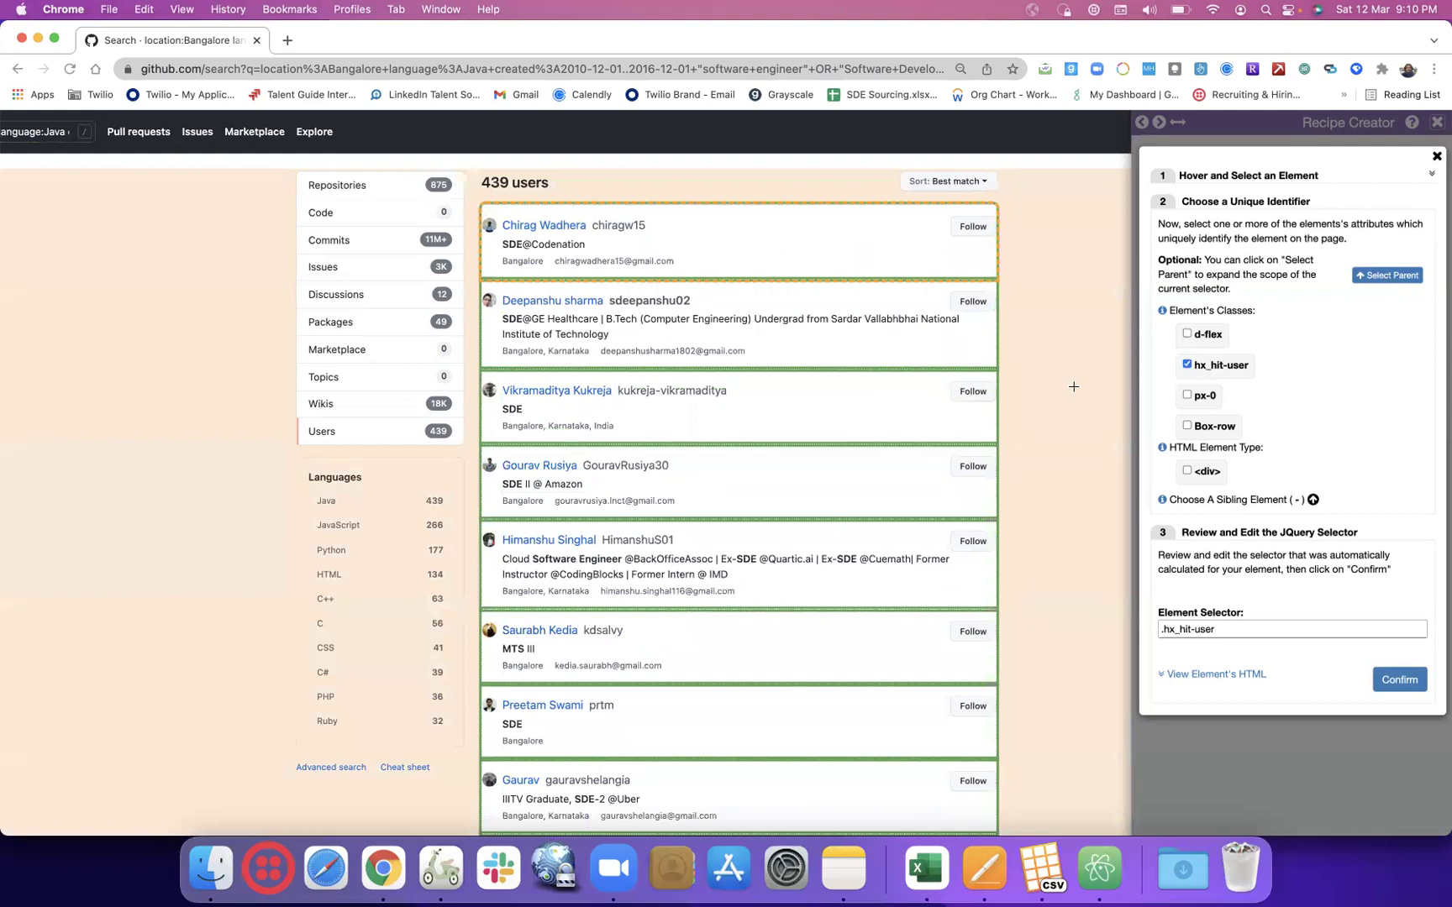
{"action": "scroll", "coordinate": [1070, 388], "scroll_direction": "down", "scroll_amount": 5}
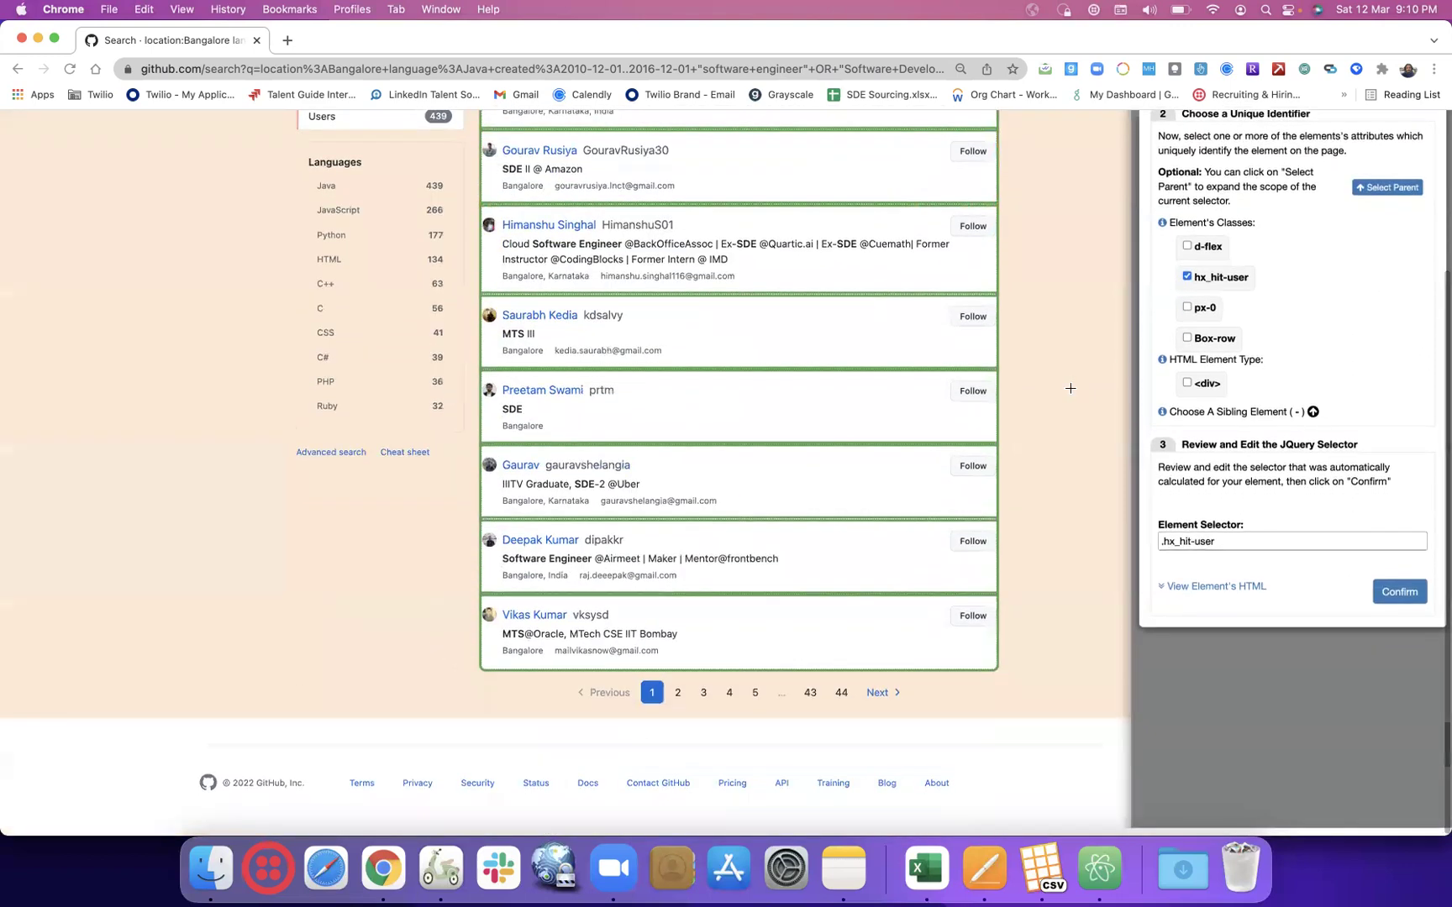
{"action": "scroll", "coordinate": [1069, 388], "scroll_direction": "up", "scroll_amount": 5}
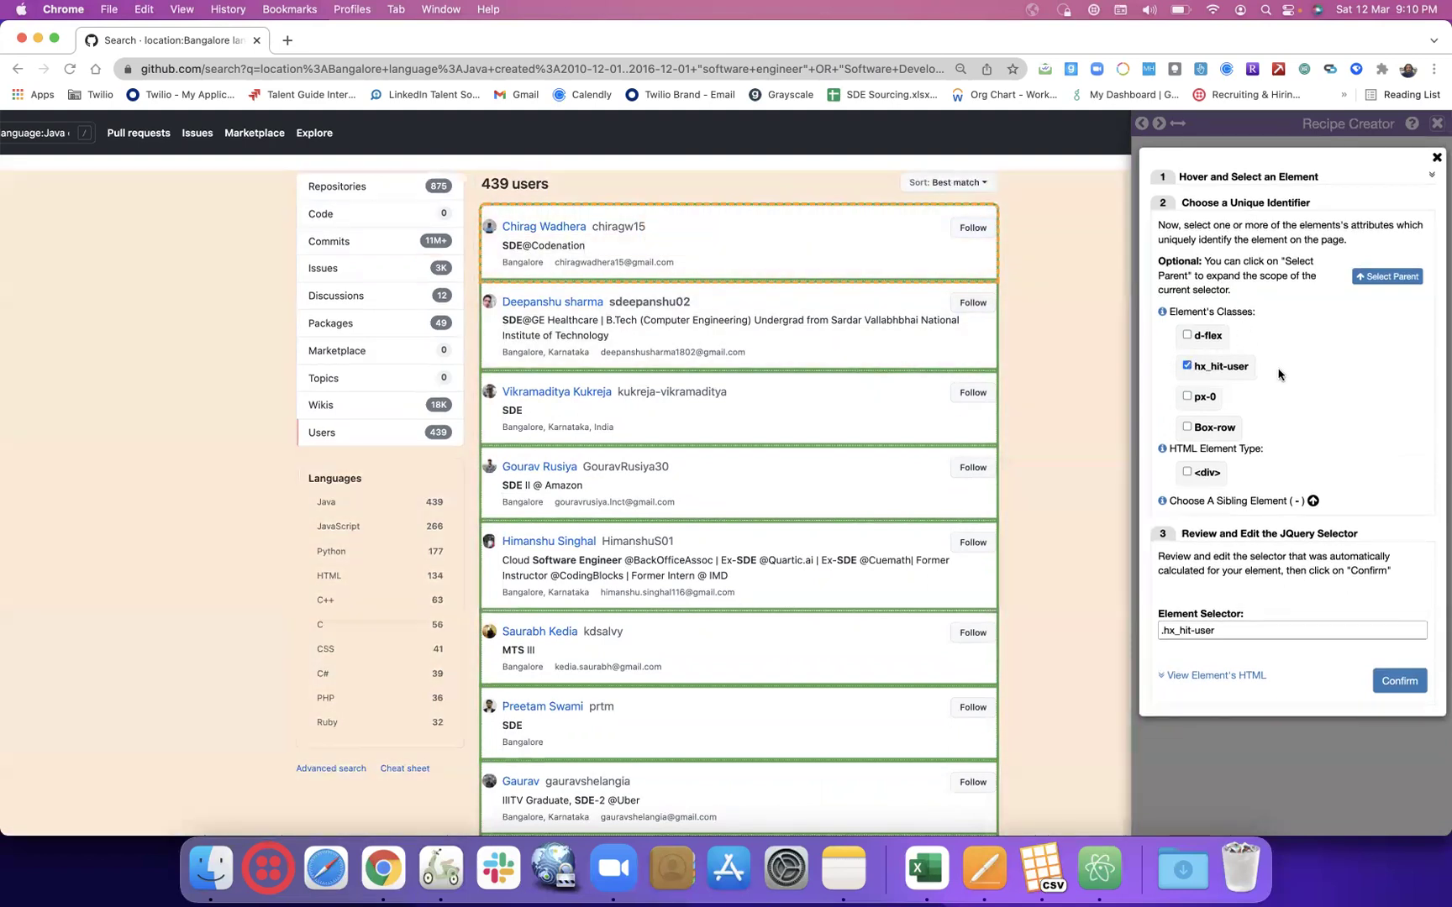
{"action": "left_click", "coordinate": [1187, 367]}
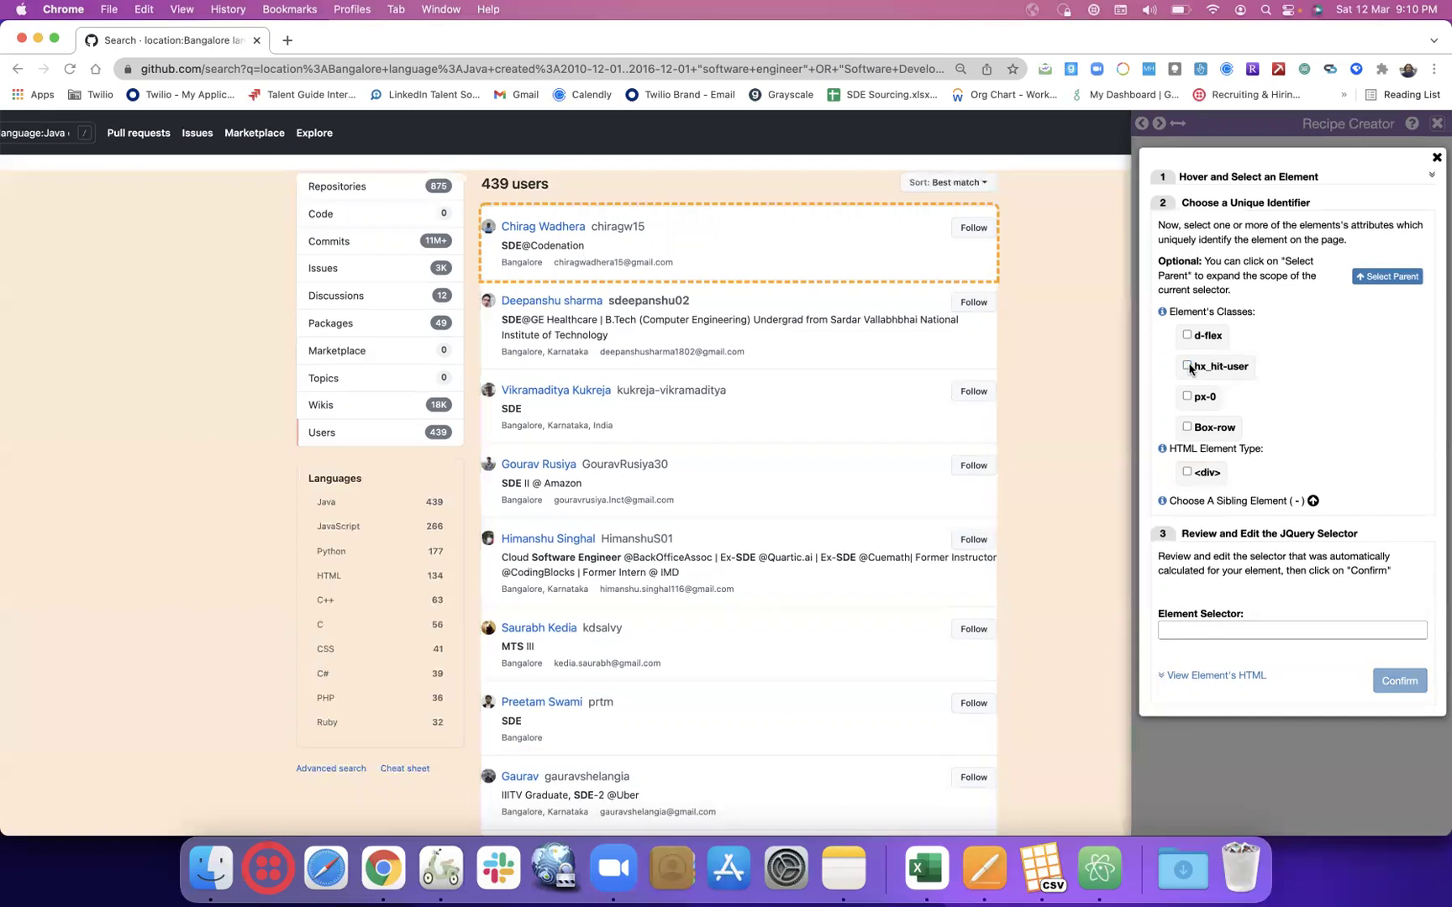
- Cancel the current element selection, restart the row Find tool, and select the fourth user result's whole container
{"action": "left_click", "coordinate": [1437, 157]}
{"action": "left_click", "coordinate": [1391, 323]}
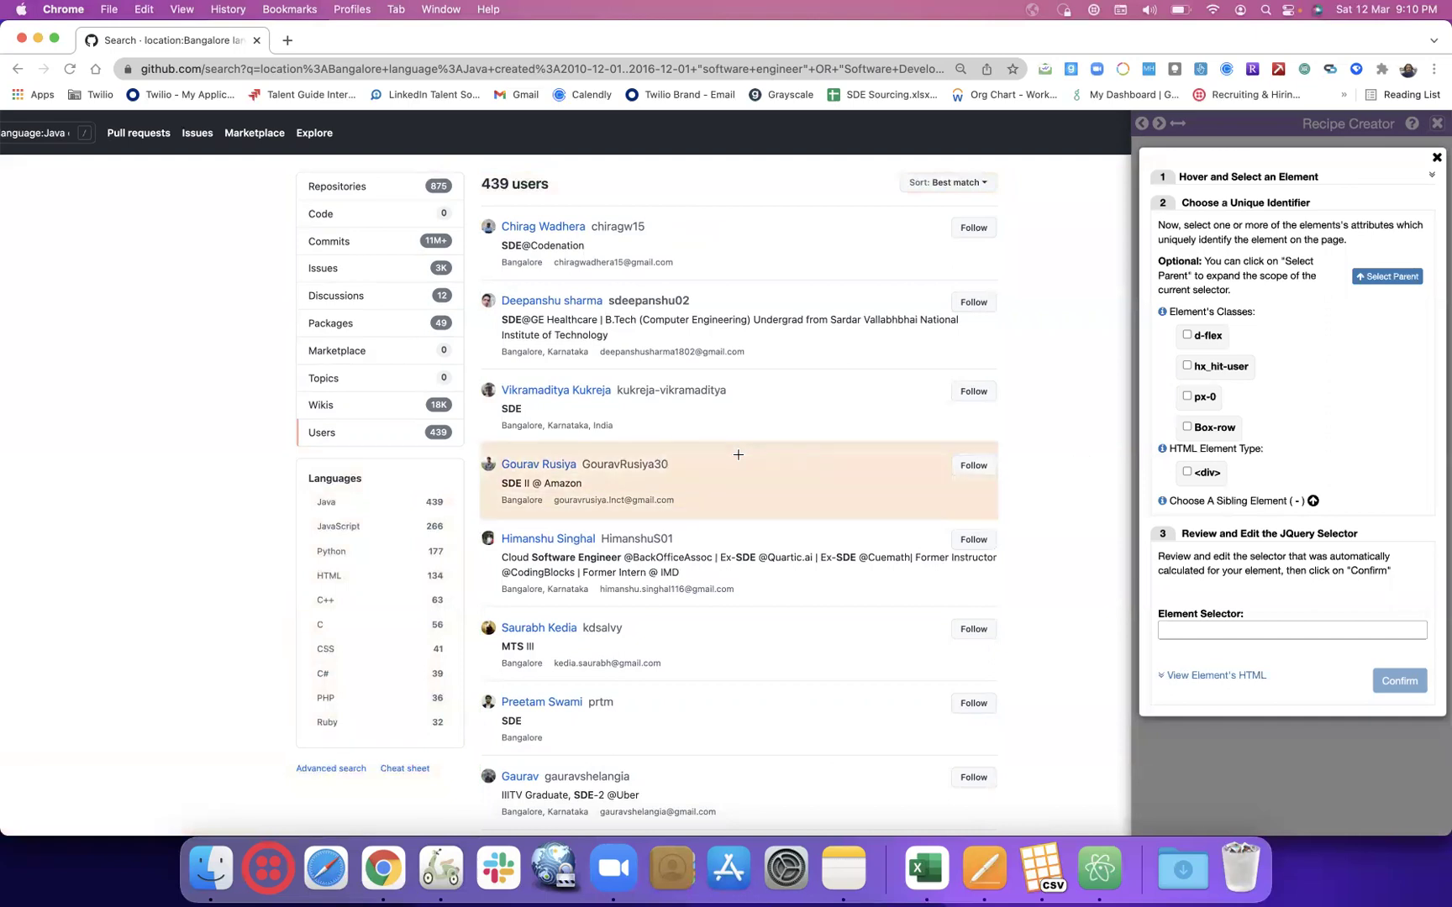
{"action": "left_click", "coordinate": [671, 450]}
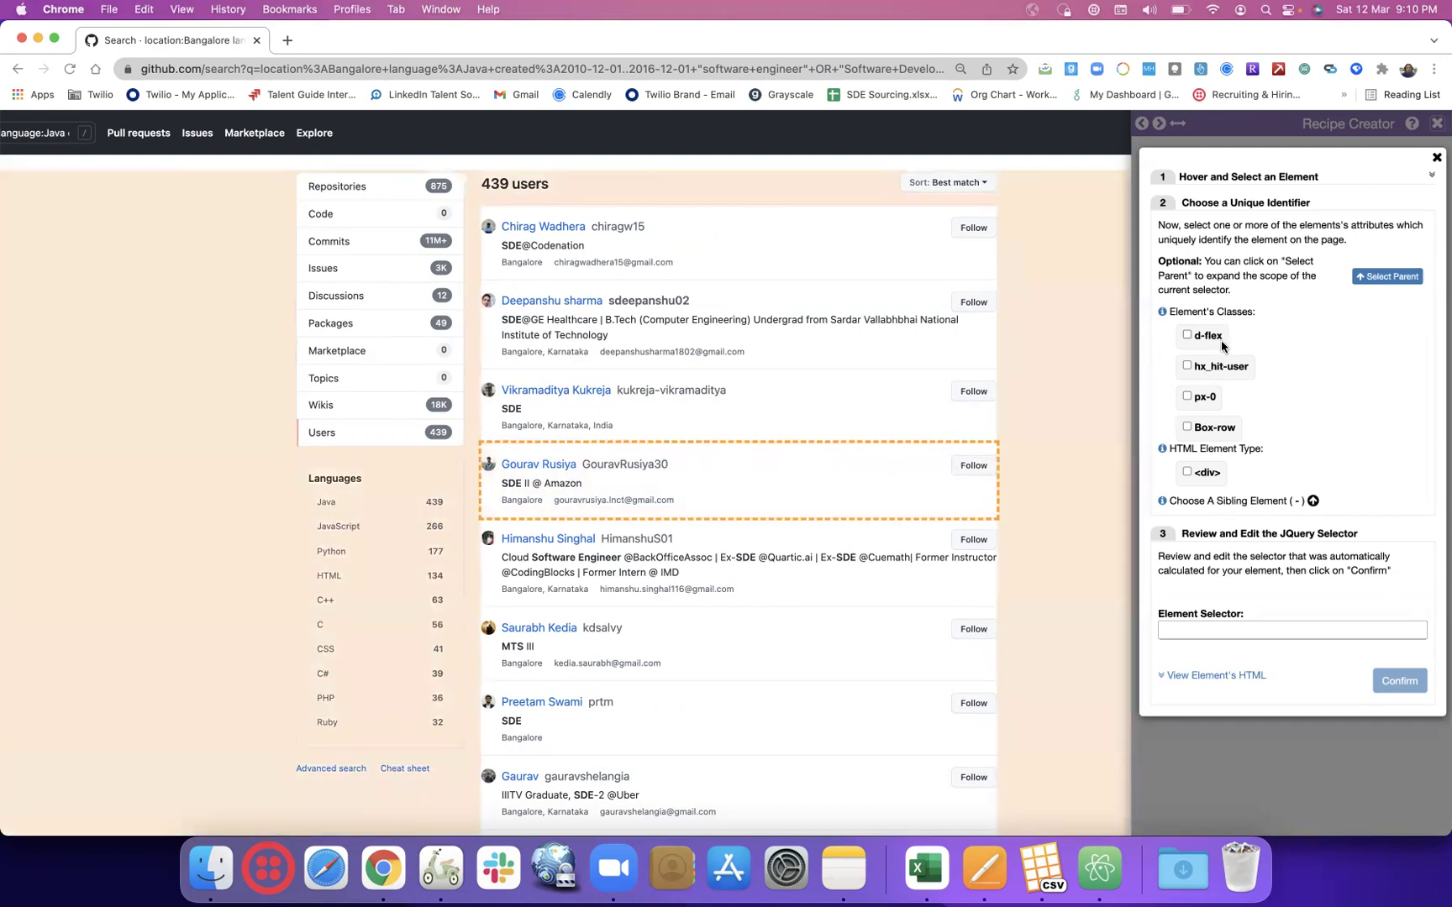
- Test the d-flex and hx_hit-user classes individually on the fourth result's container, compare the matched rows, and clear both
{"action": "left_click", "coordinate": [1188, 335]}
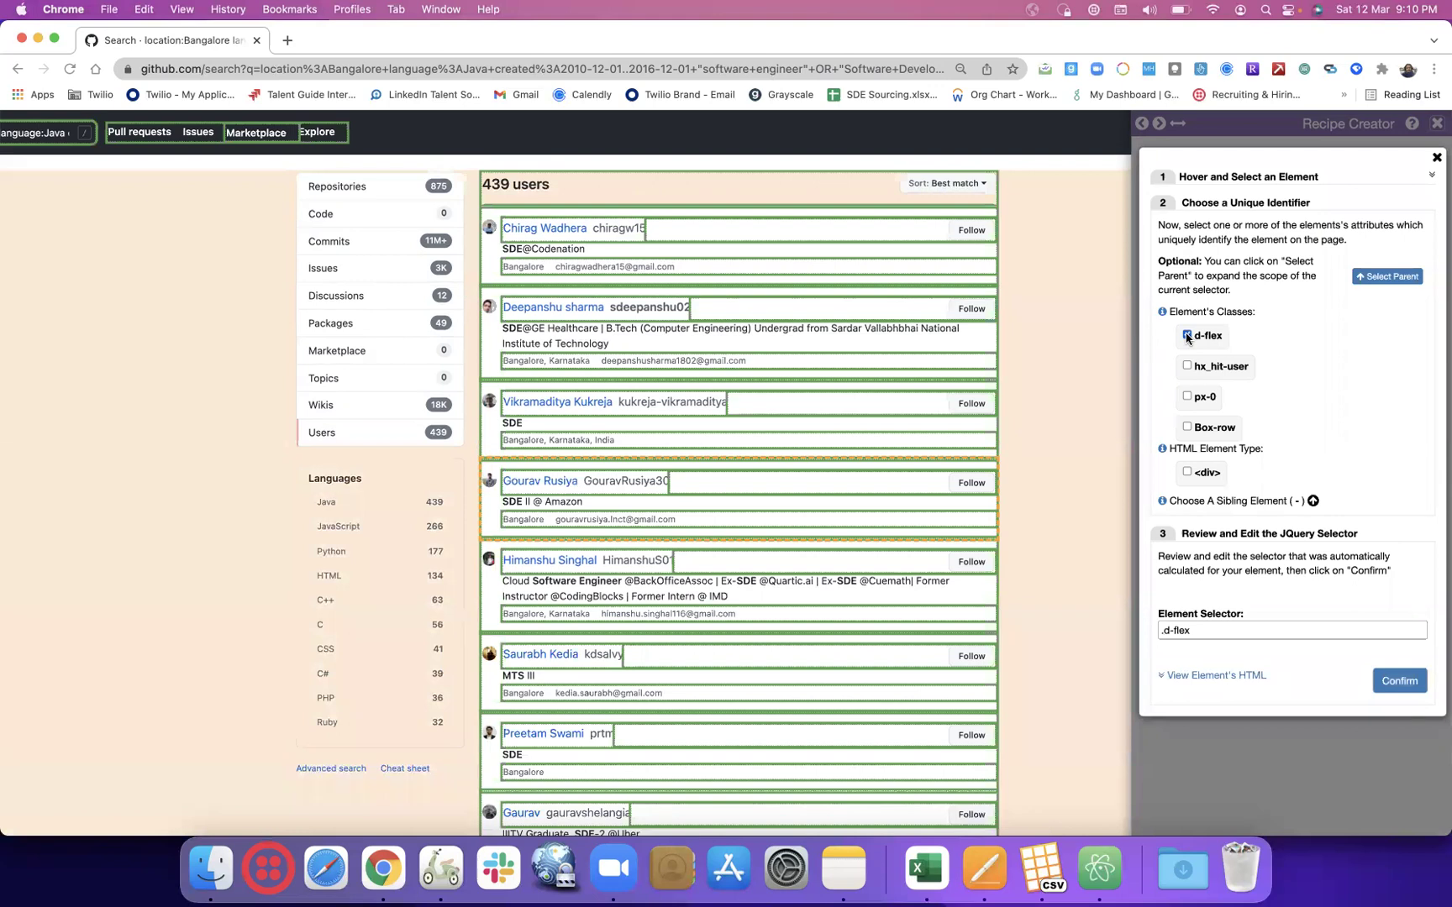
{"action": "left_click", "coordinate": [1187, 335]}
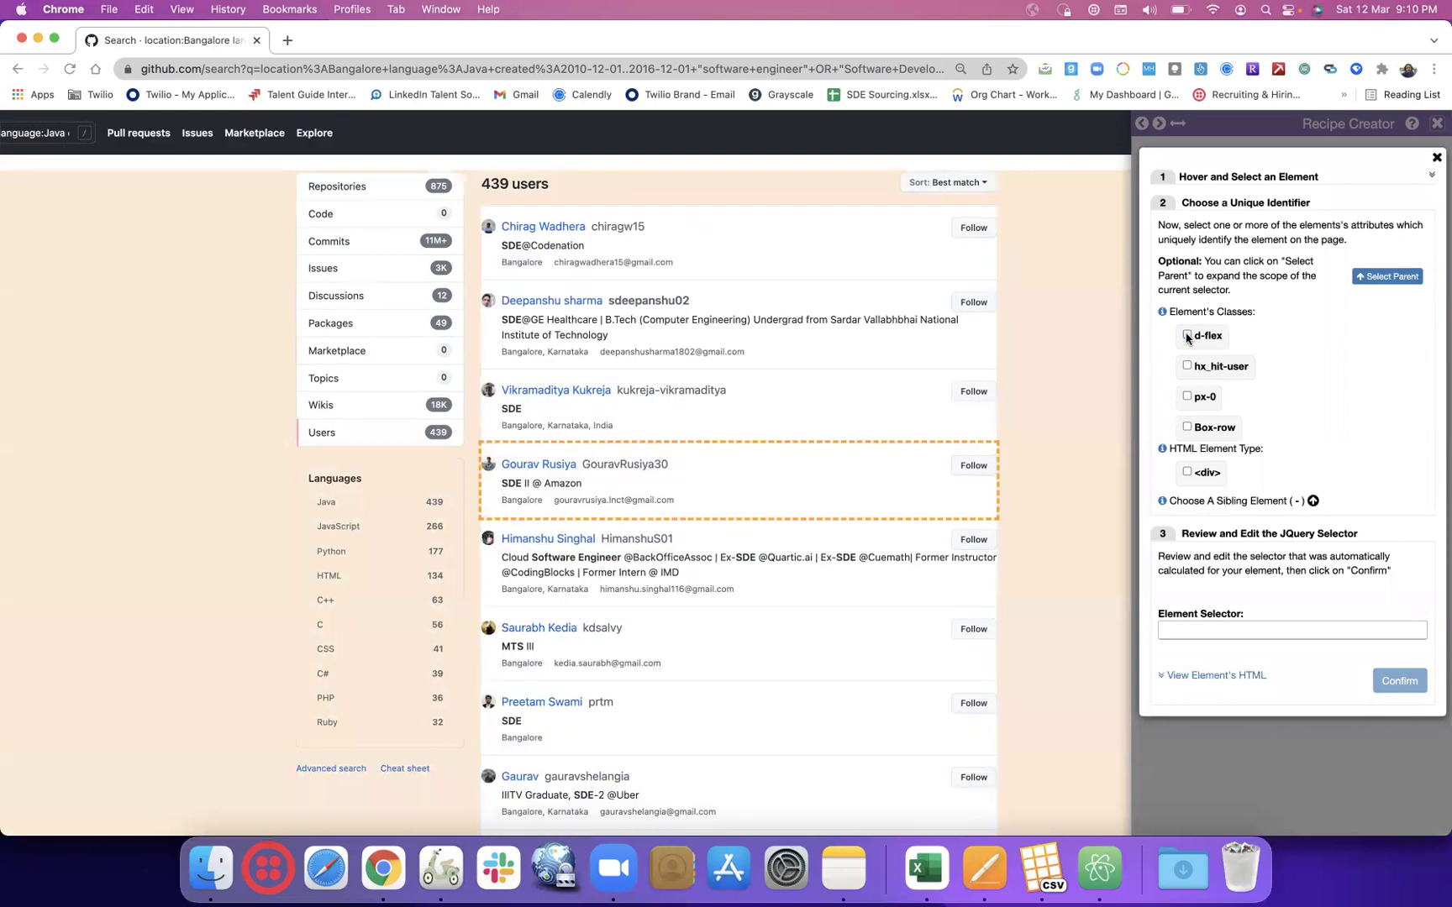
{"action": "left_click", "coordinate": [1187, 366]}
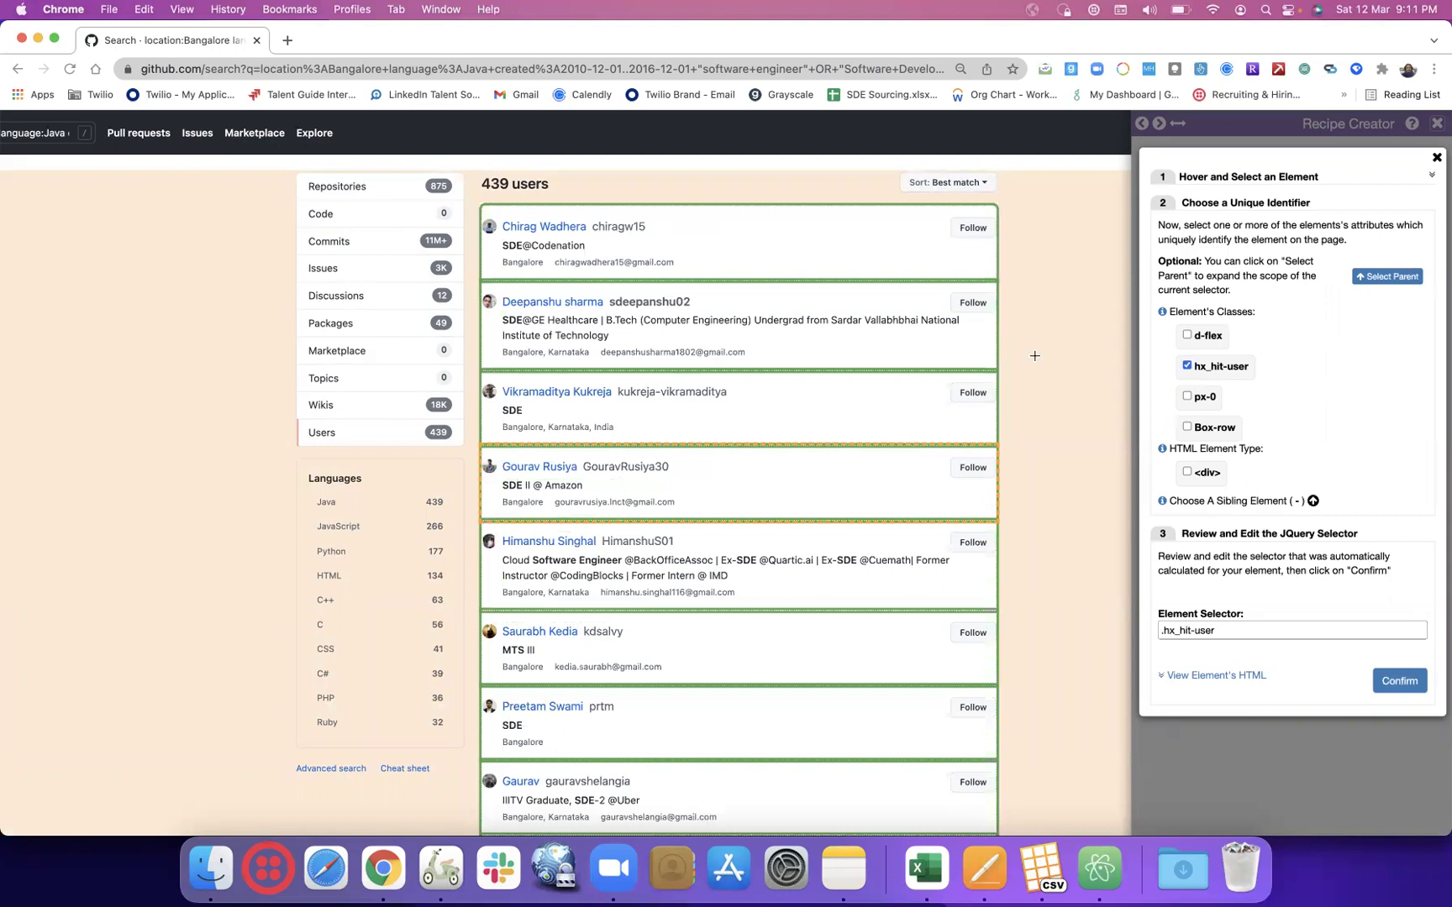
{"action": "scroll", "coordinate": [1034, 357], "scroll_direction": "down", "scroll_amount": 8}
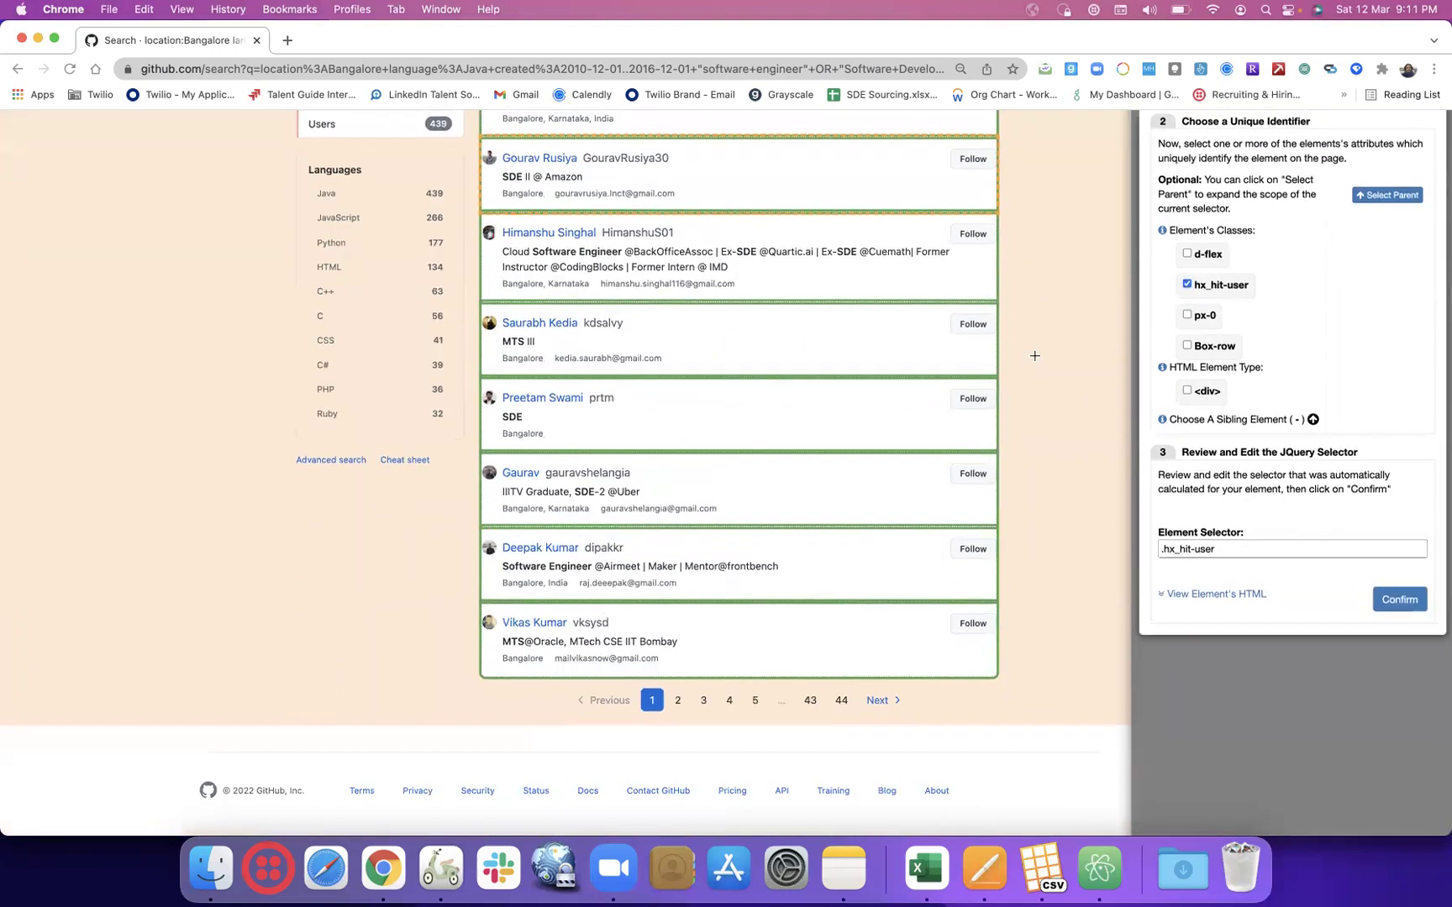
{"action": "scroll", "coordinate": [1187, 373], "scroll_direction": "up", "scroll_amount": 8}
{"action": "left_click", "coordinate": [1187, 369]}
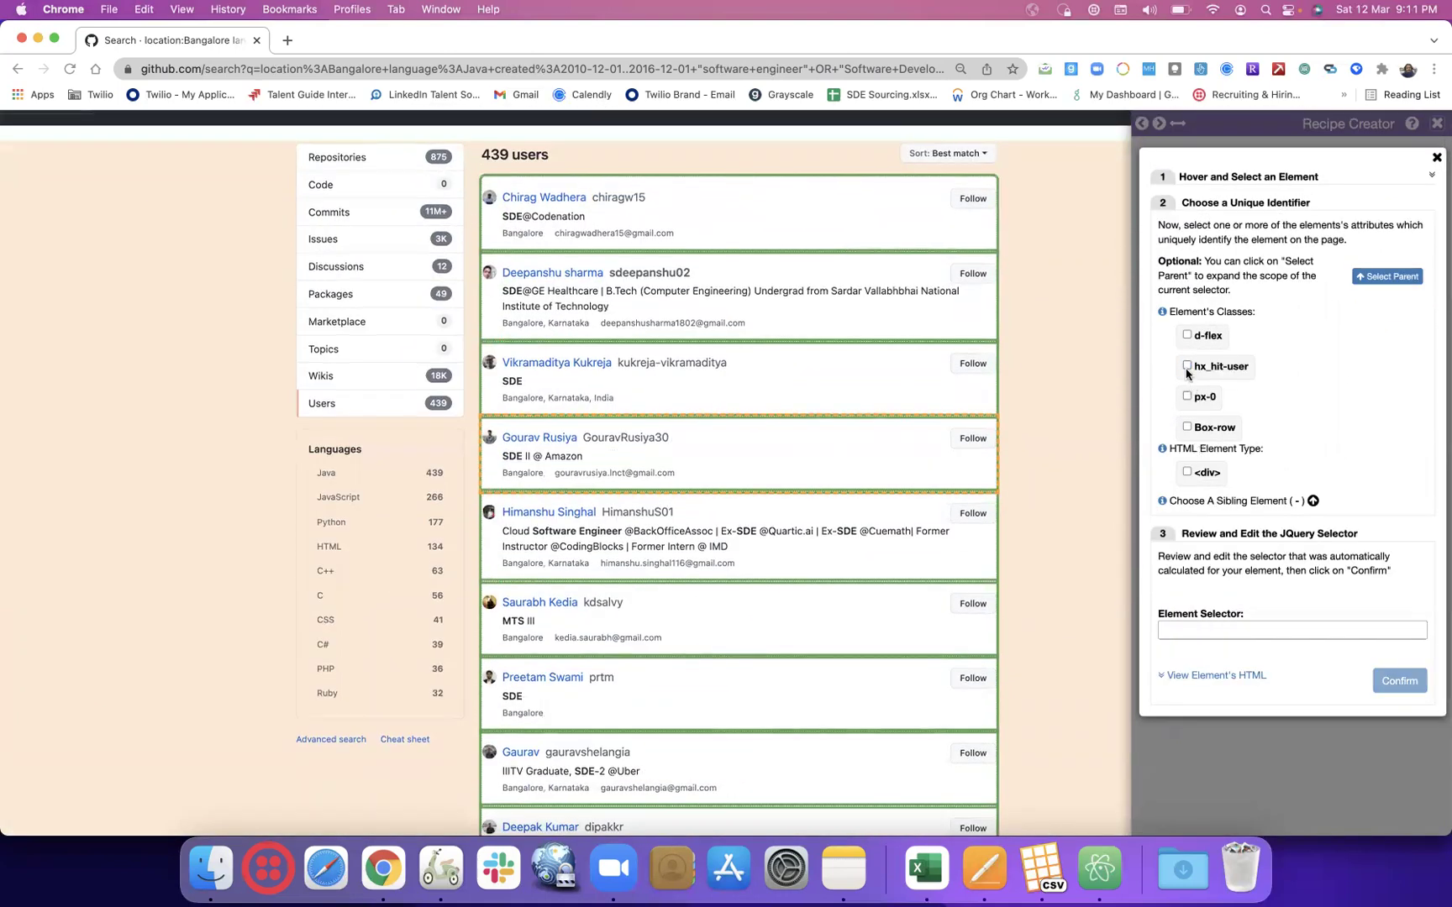
- Test and clear the px-0 class, set Box-row as the row's unique identifier, and check its matches down the page
{"action": "left_click", "coordinate": [1188, 397]}
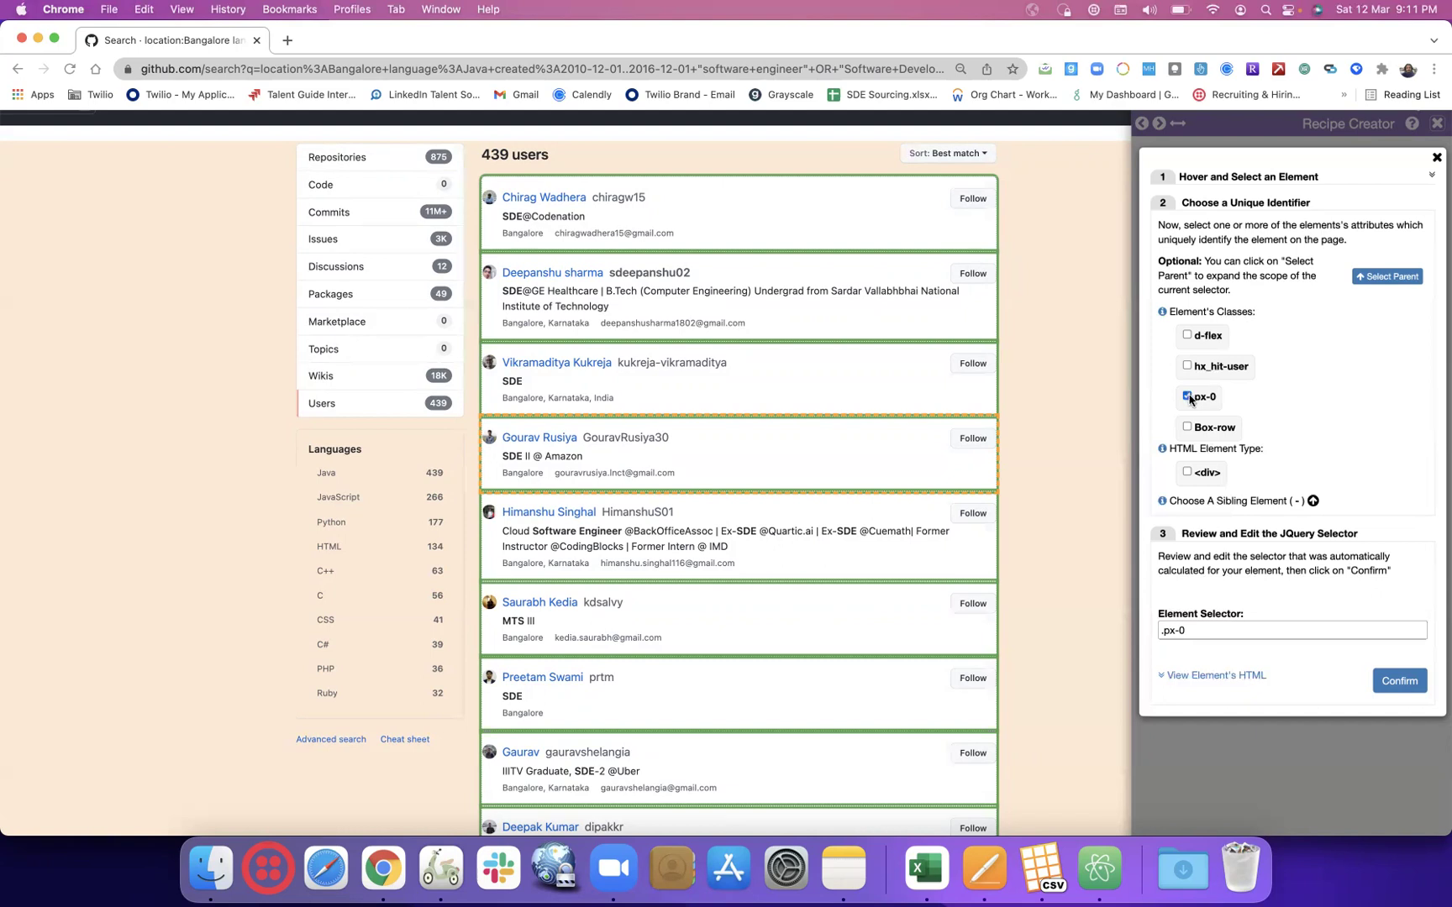
{"action": "left_click", "coordinate": [1188, 396]}
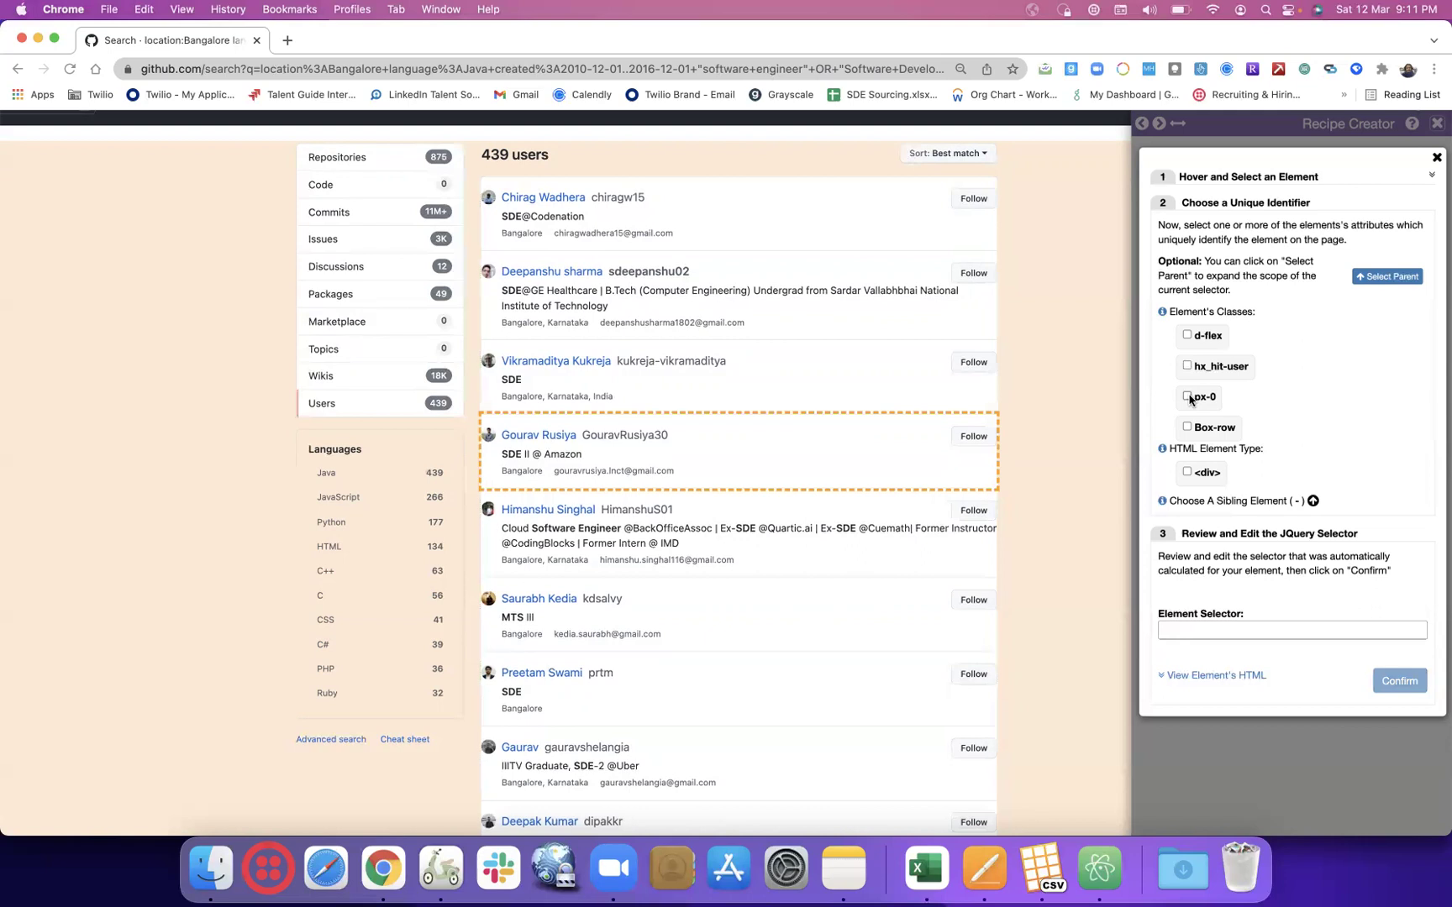
{"action": "left_click", "coordinate": [1187, 427]}
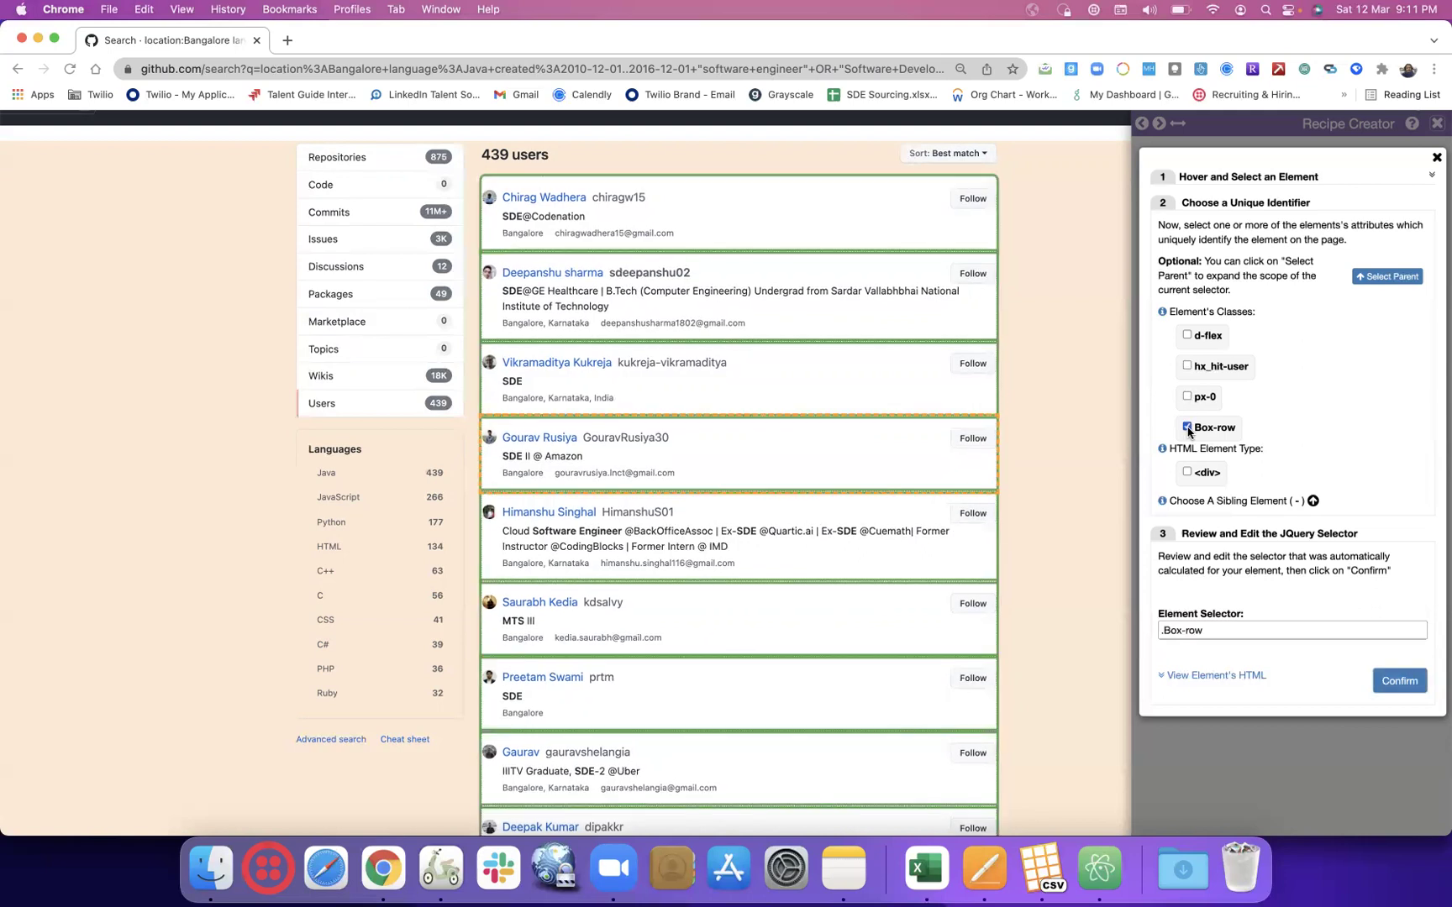
{"action": "scroll", "coordinate": [1058, 418], "scroll_direction": "down", "scroll_amount": 5}
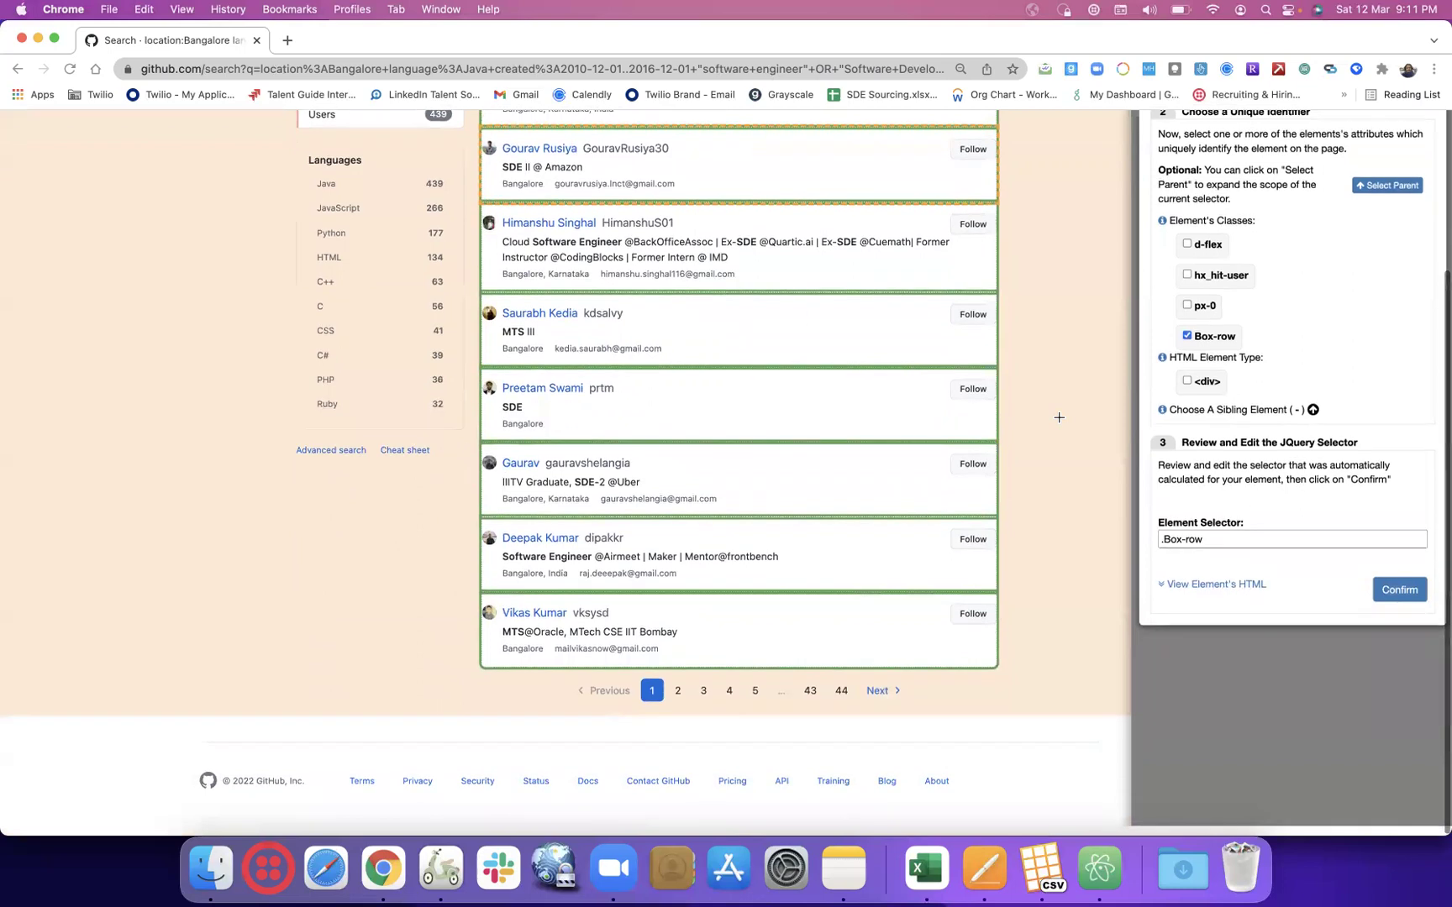
{"action": "scroll", "coordinate": [1059, 418], "scroll_direction": "up", "scroll_amount": 2}
{"action": "scroll", "coordinate": [1058, 418], "scroll_direction": "up", "scroll_amount": 3}
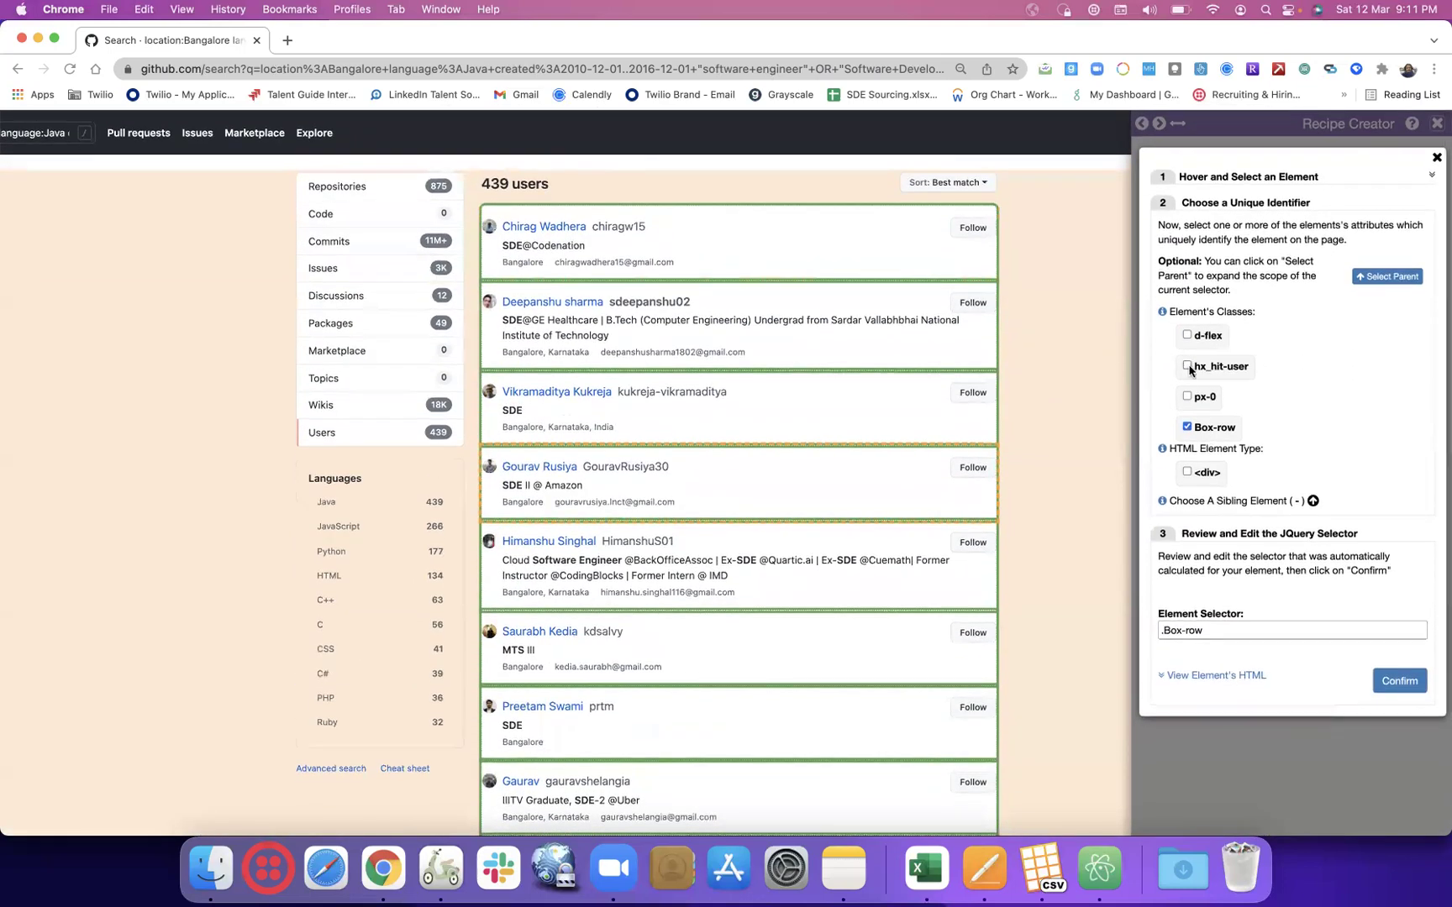